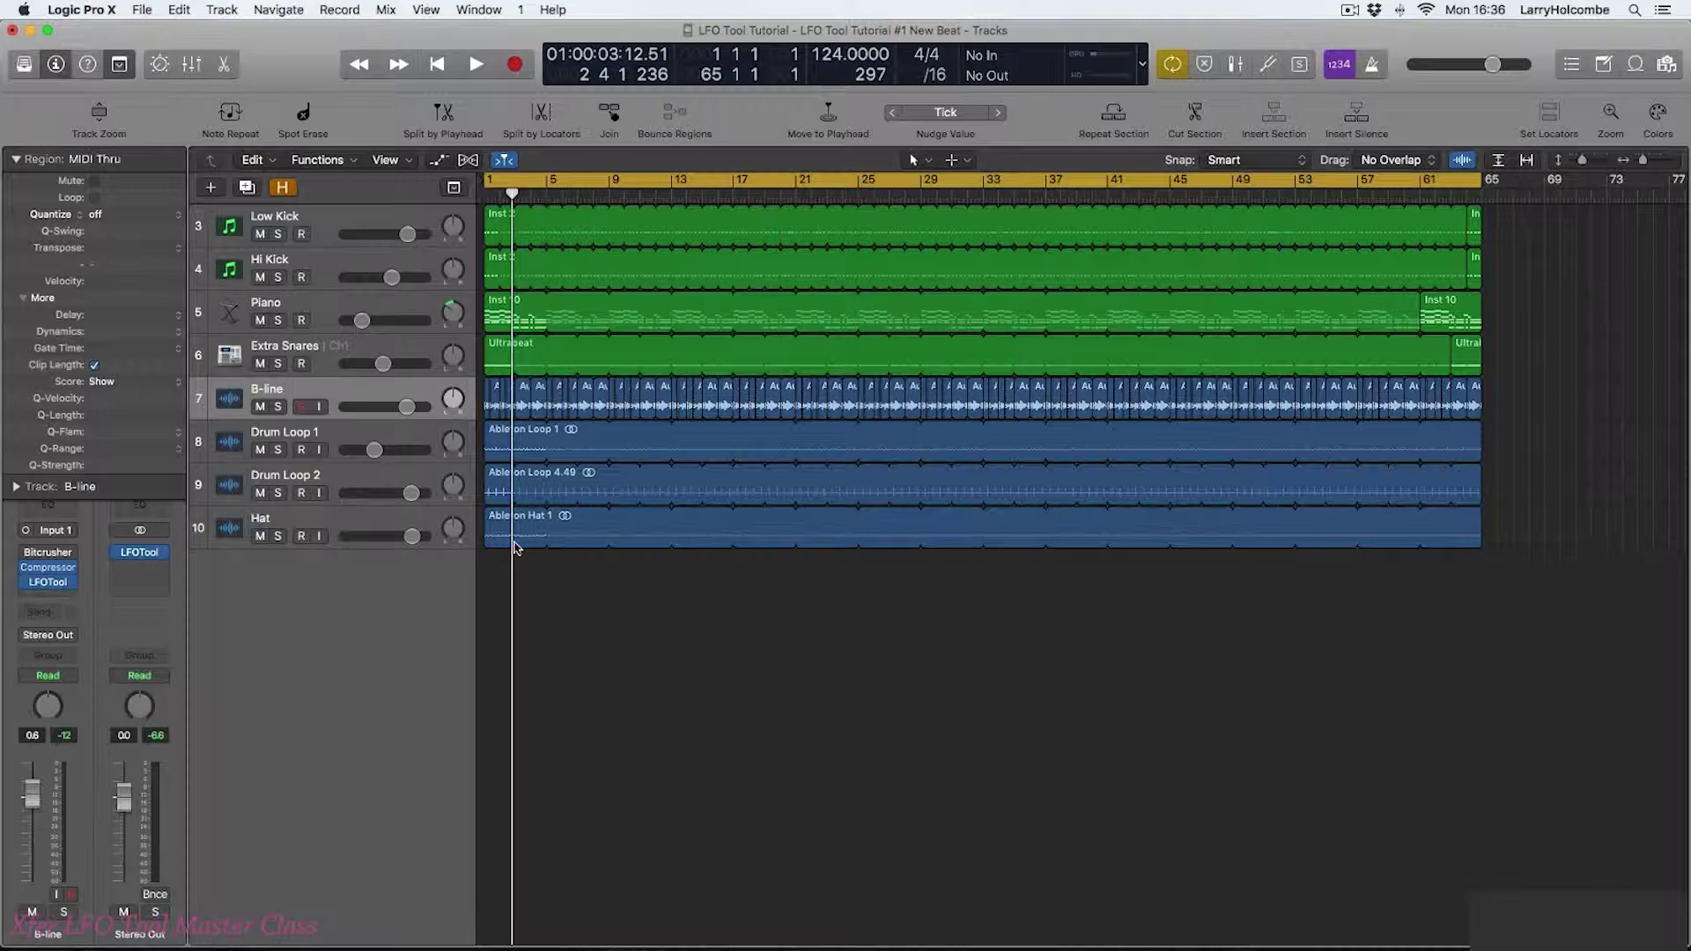
Step: Select the B-line track's 96 regions from its track header
click(358, 394)
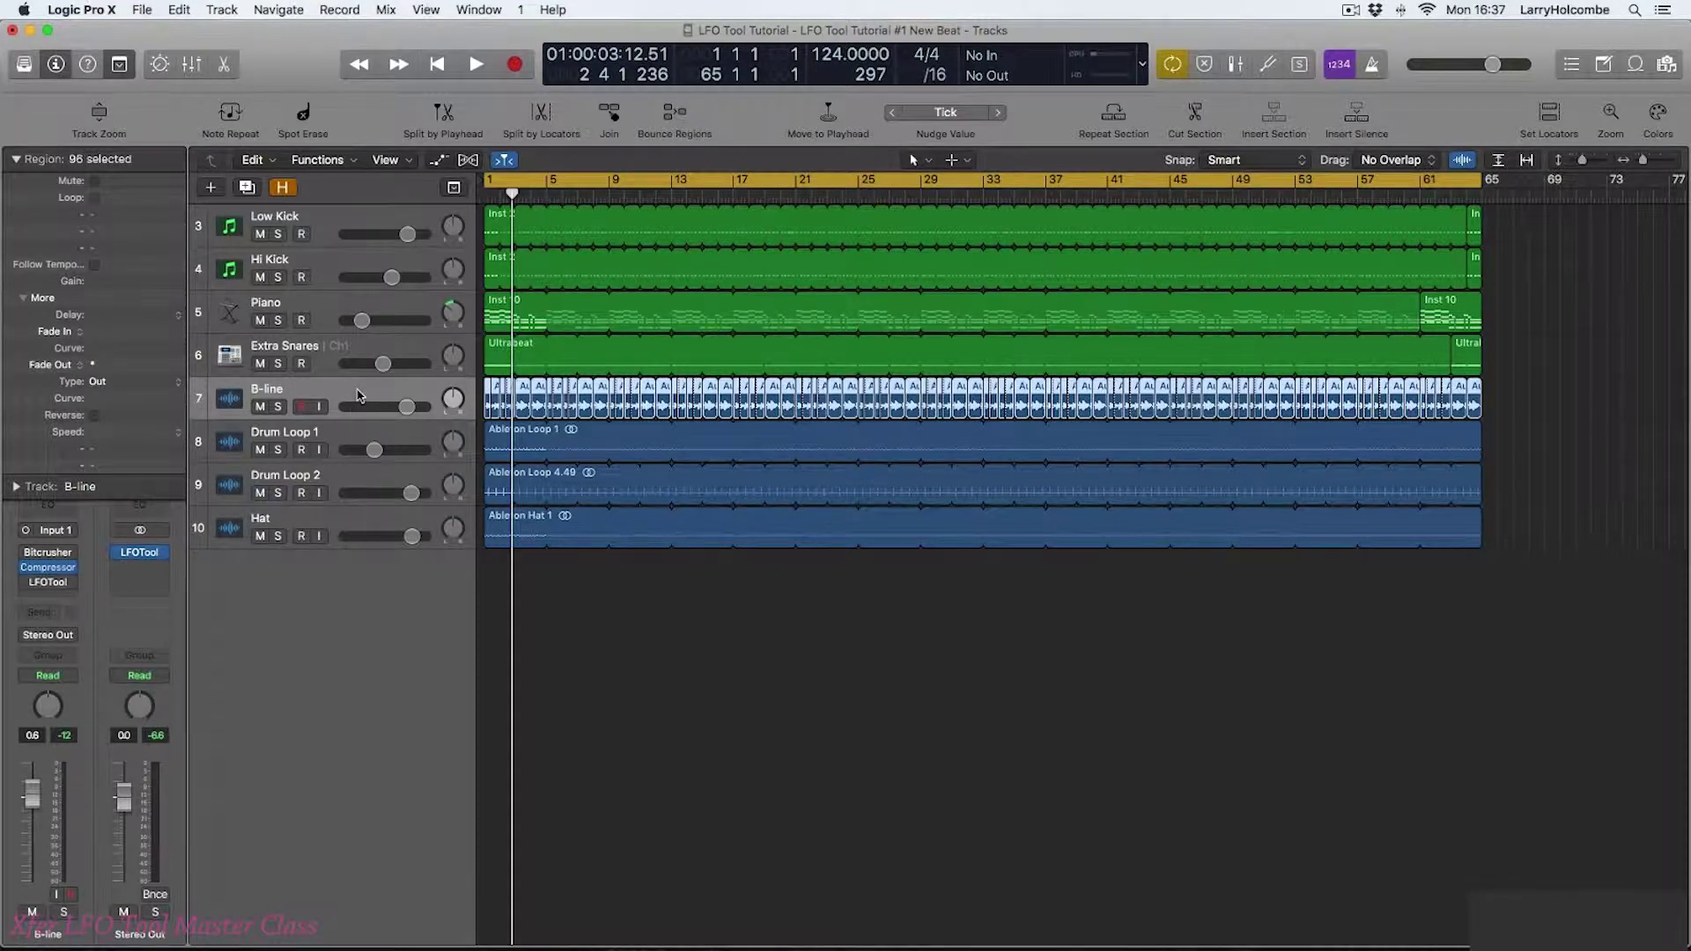
Step: Create software instrument track Inst 3 with Xfer Records LFOTool (Mono) as its instrument
key(alt+super+n)
click(1069, 313)
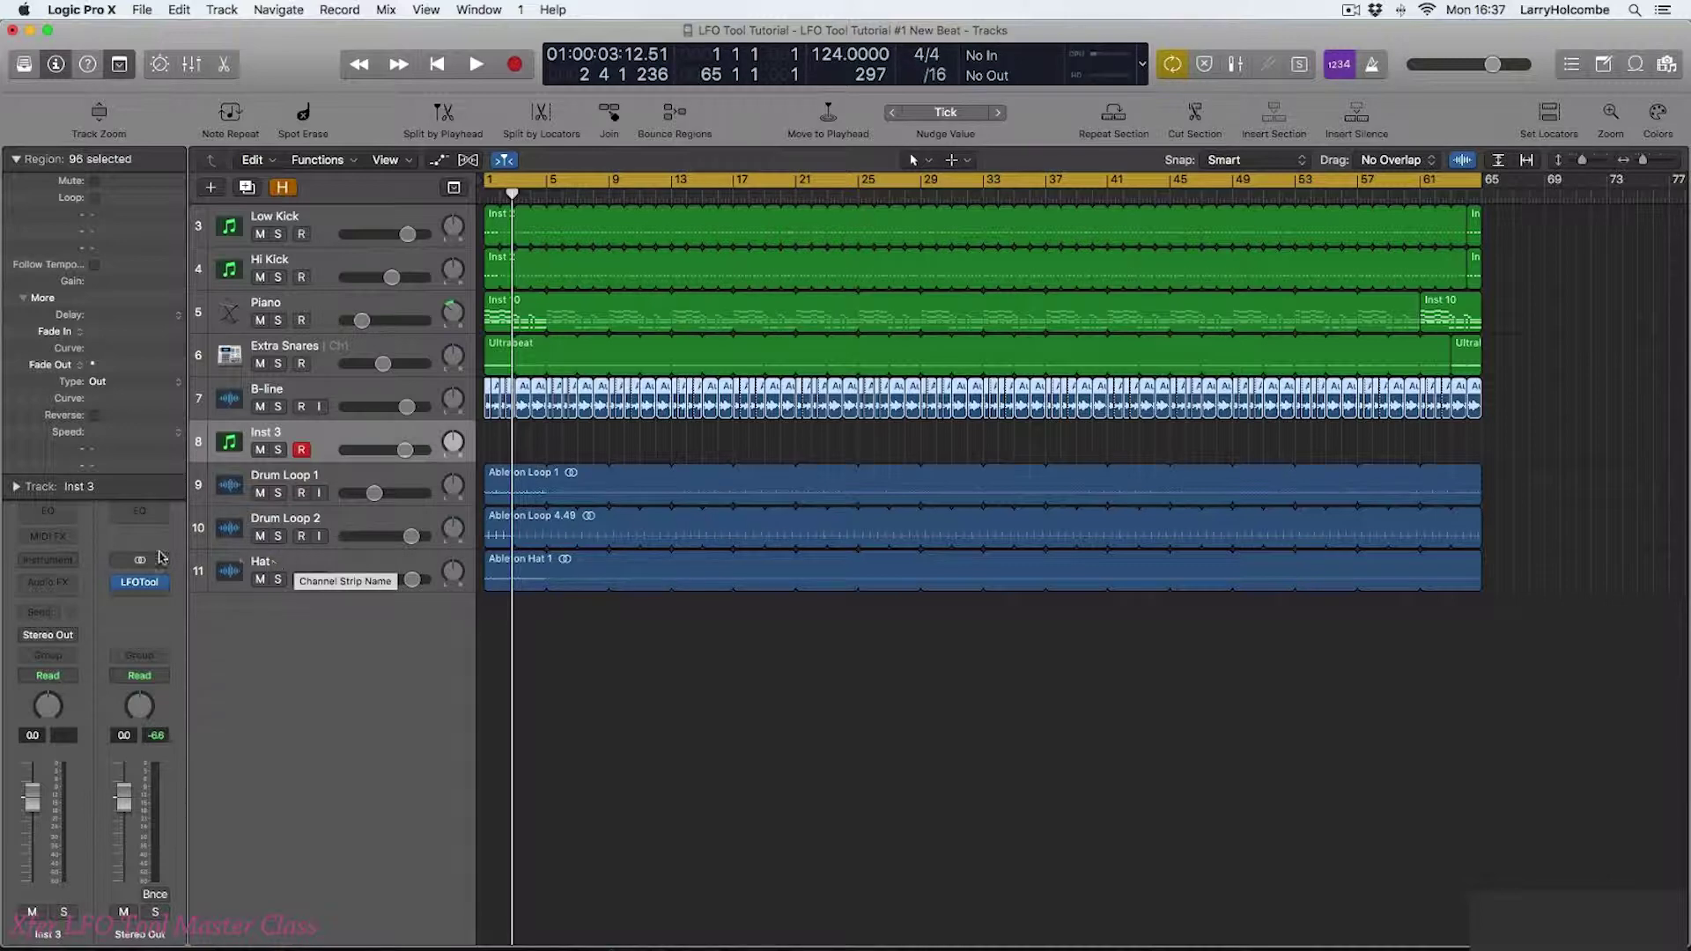
click(48, 562)
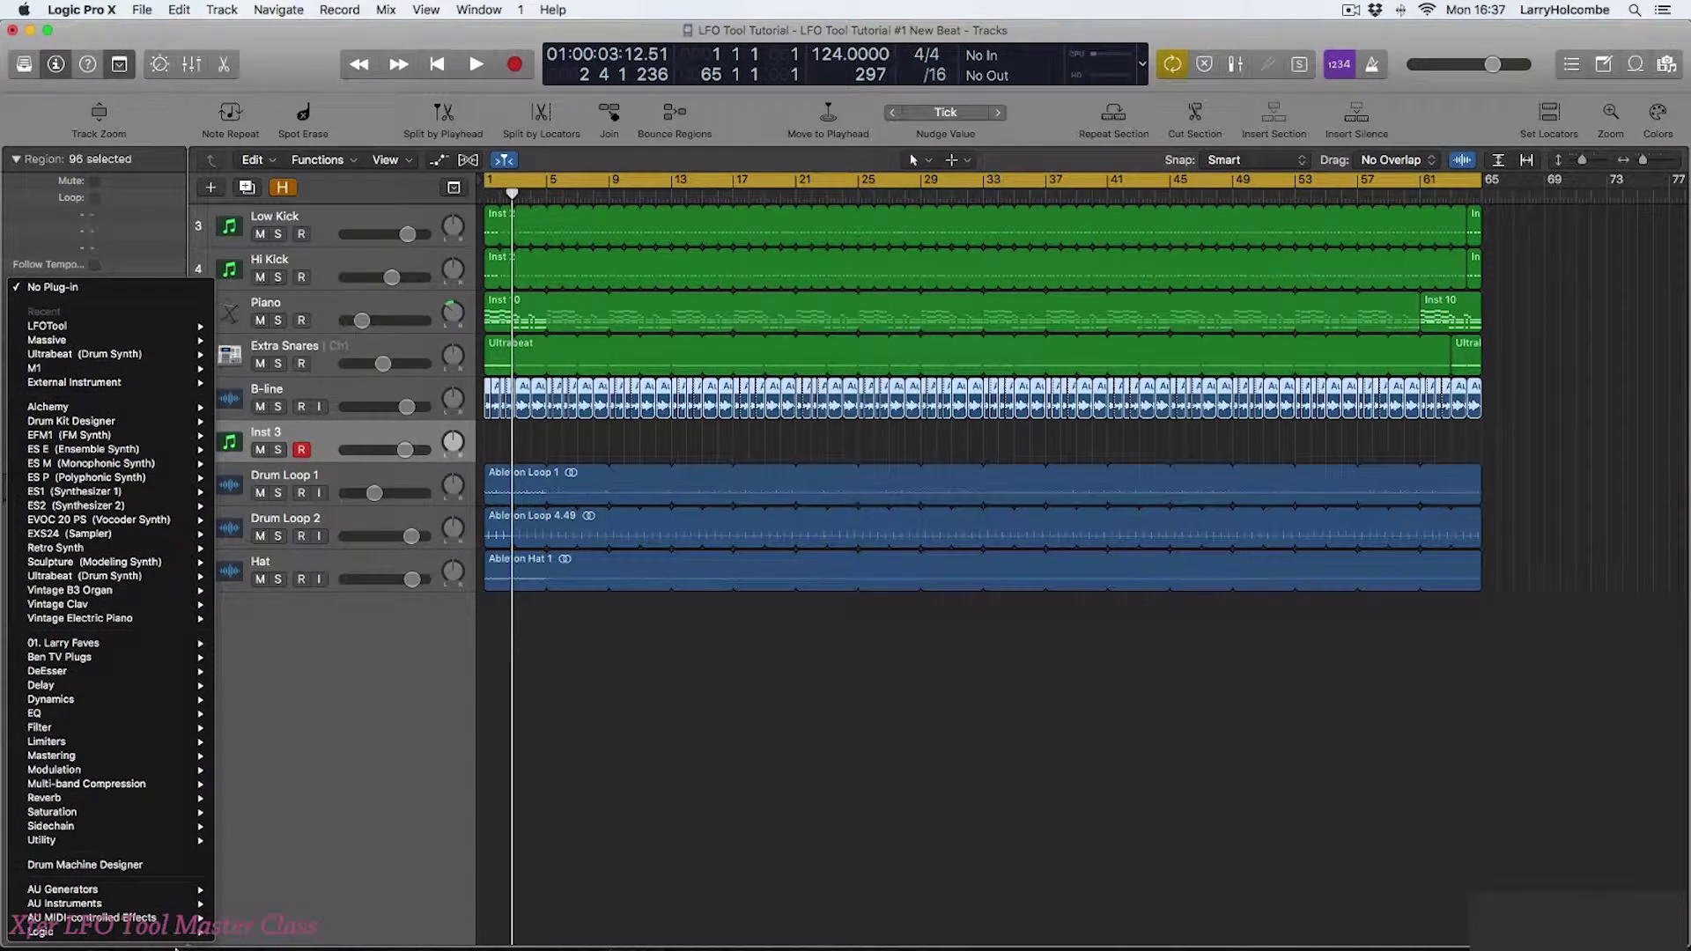
mouse_move(133, 918)
mouse_move(291, 932)
mouse_move(423, 918)
click(516, 920)
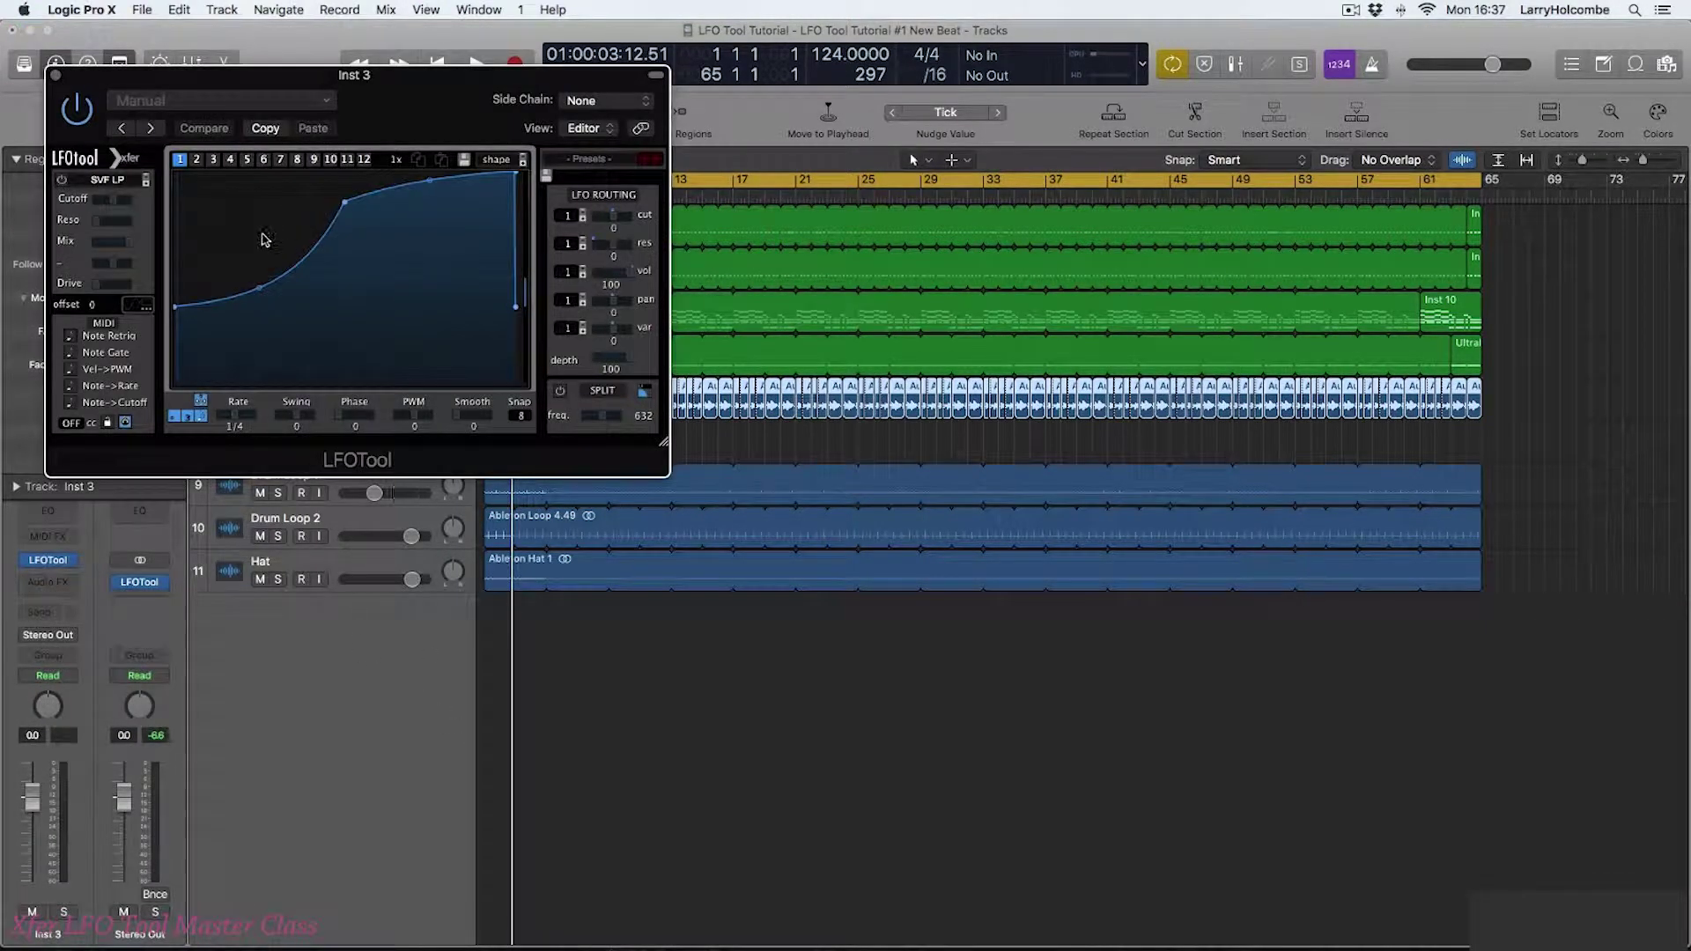
Step: Set LFOTool's Side Chain source to Audio 28 - B-line
drag(265, 76, 609, 166)
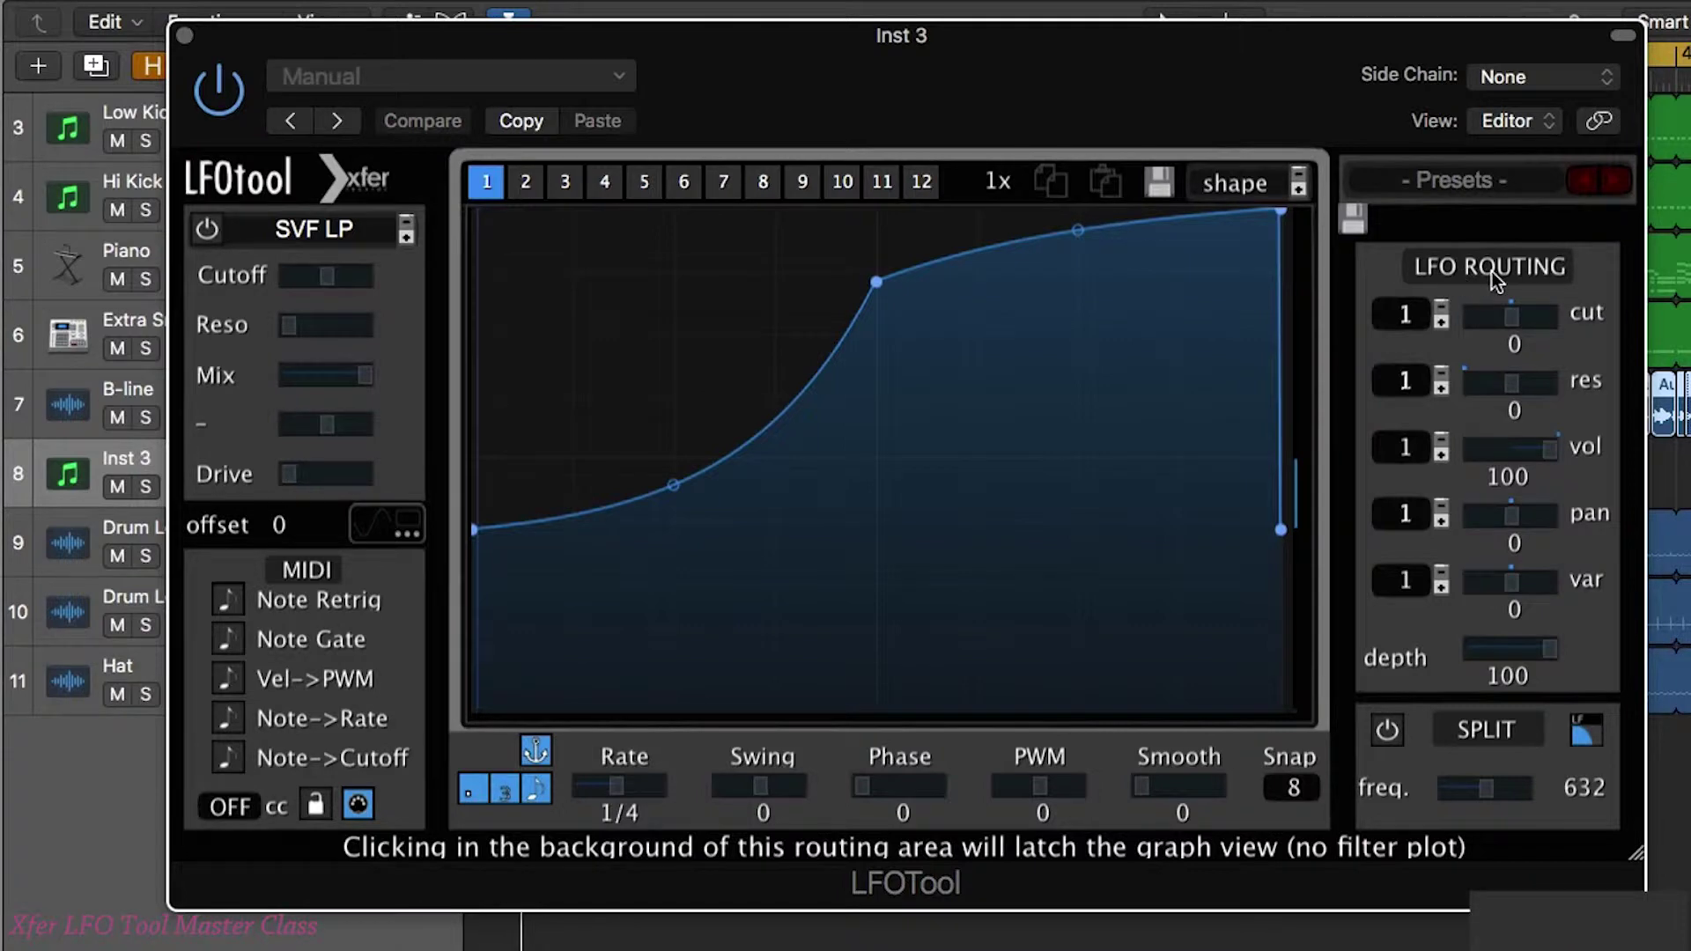
click(1524, 83)
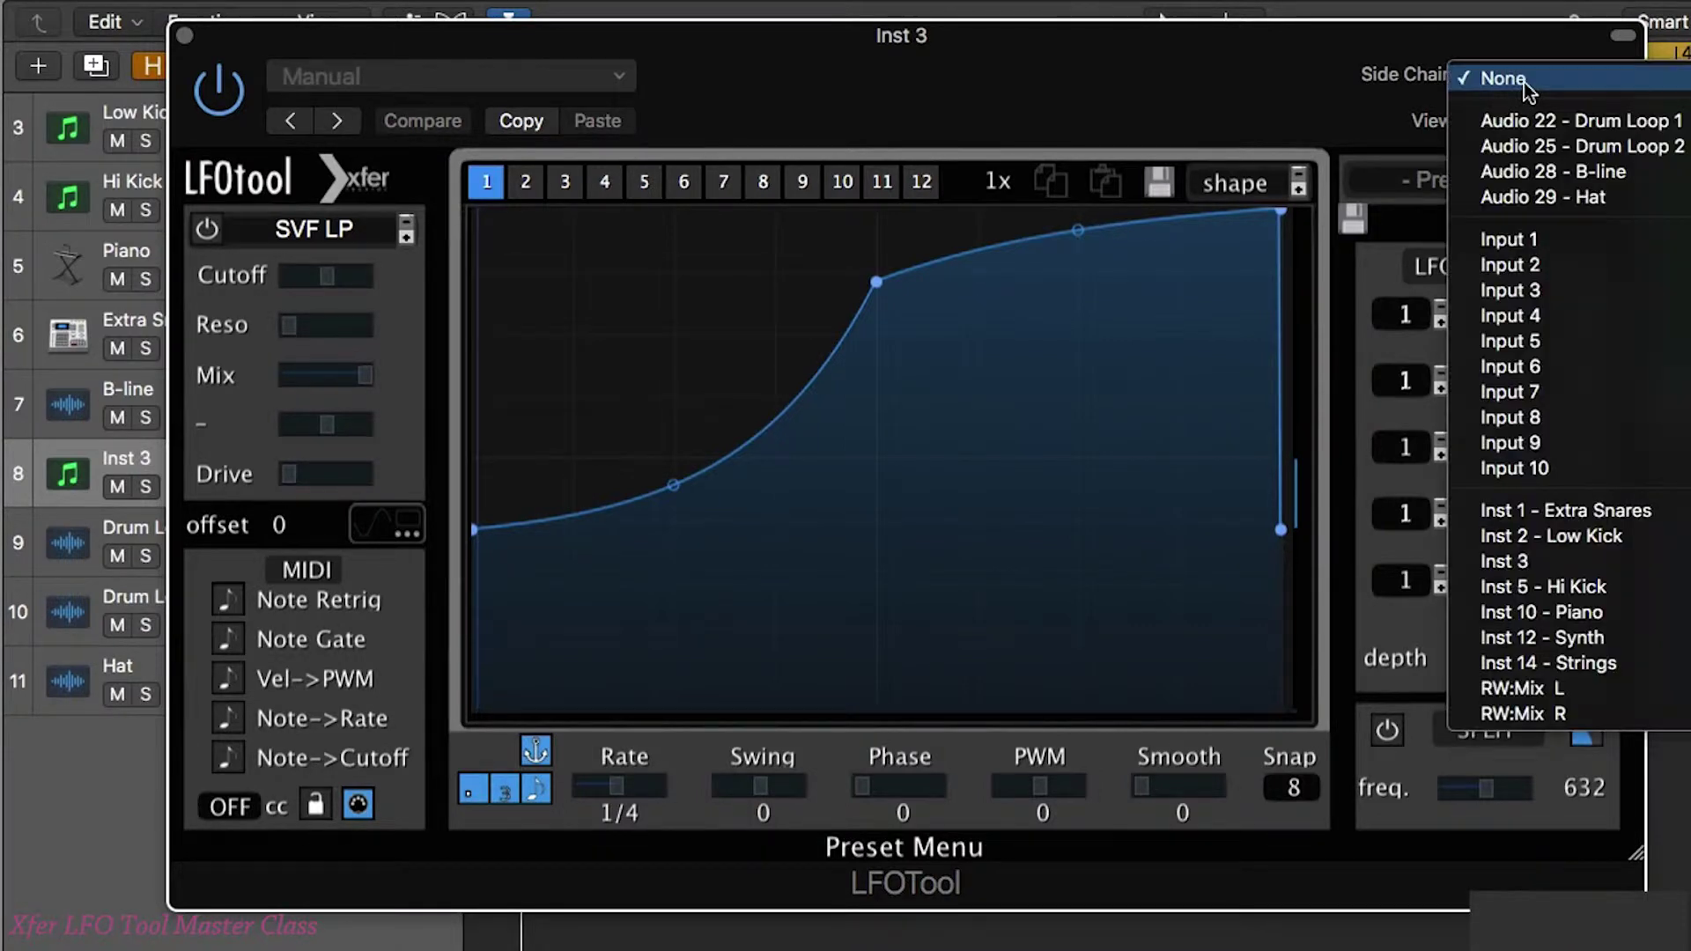
click(1577, 172)
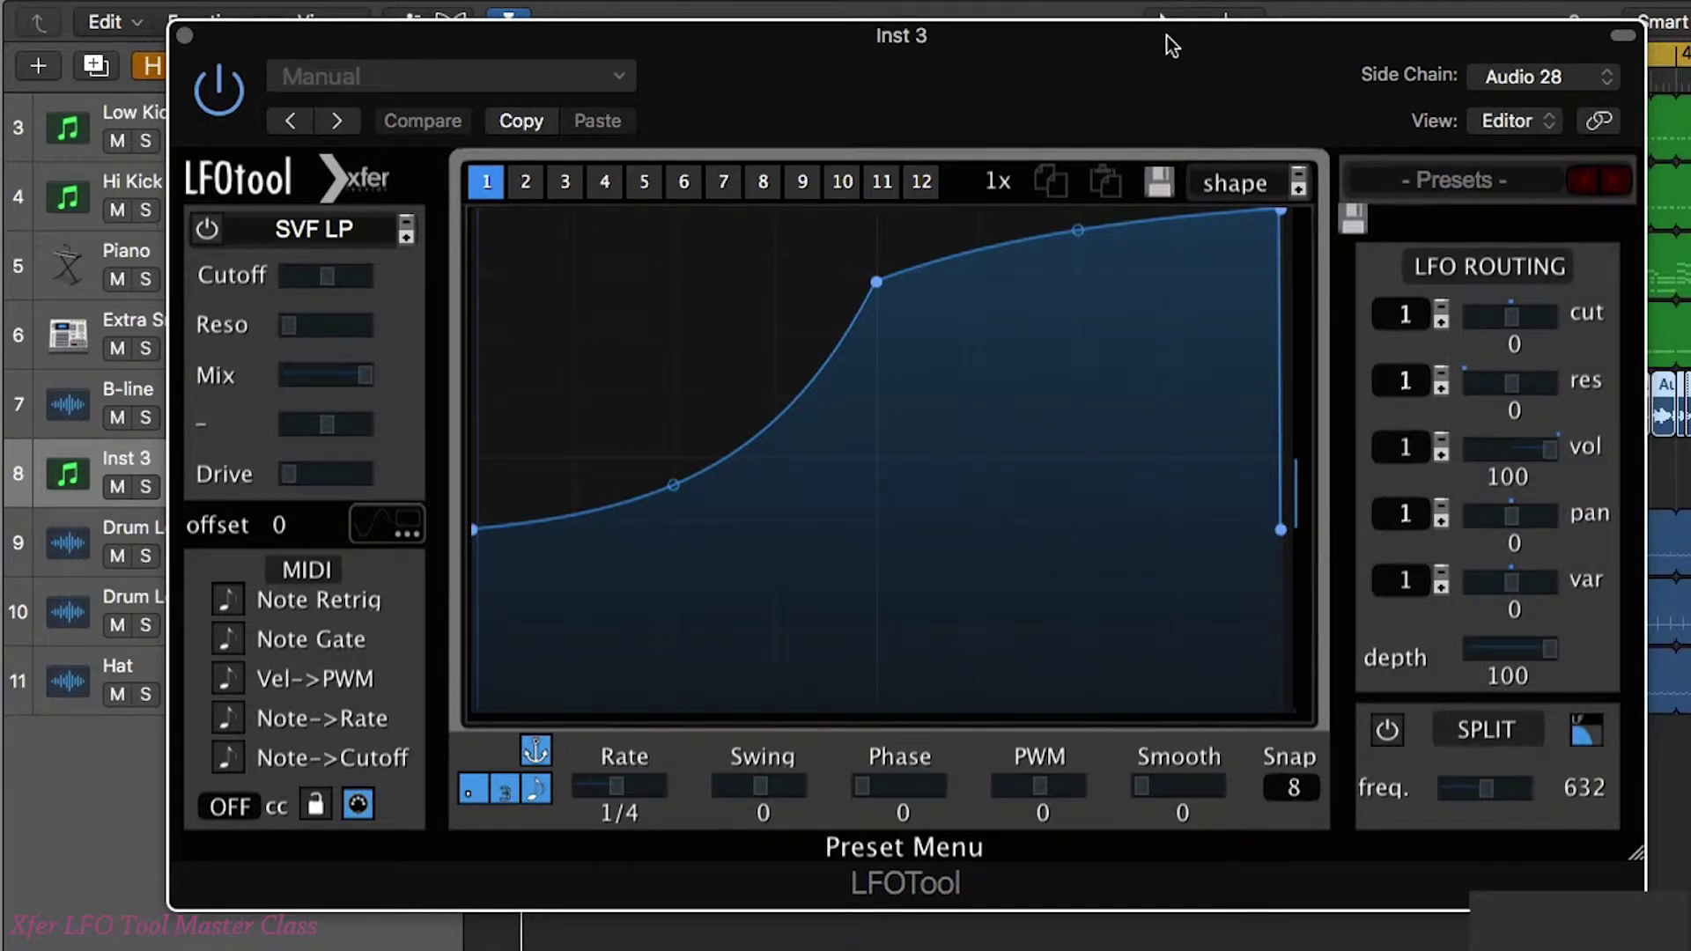
Step: Mute the B-line track and play the beat briefly with Inst 3 selected
drag(1167, 36, 1690, 316)
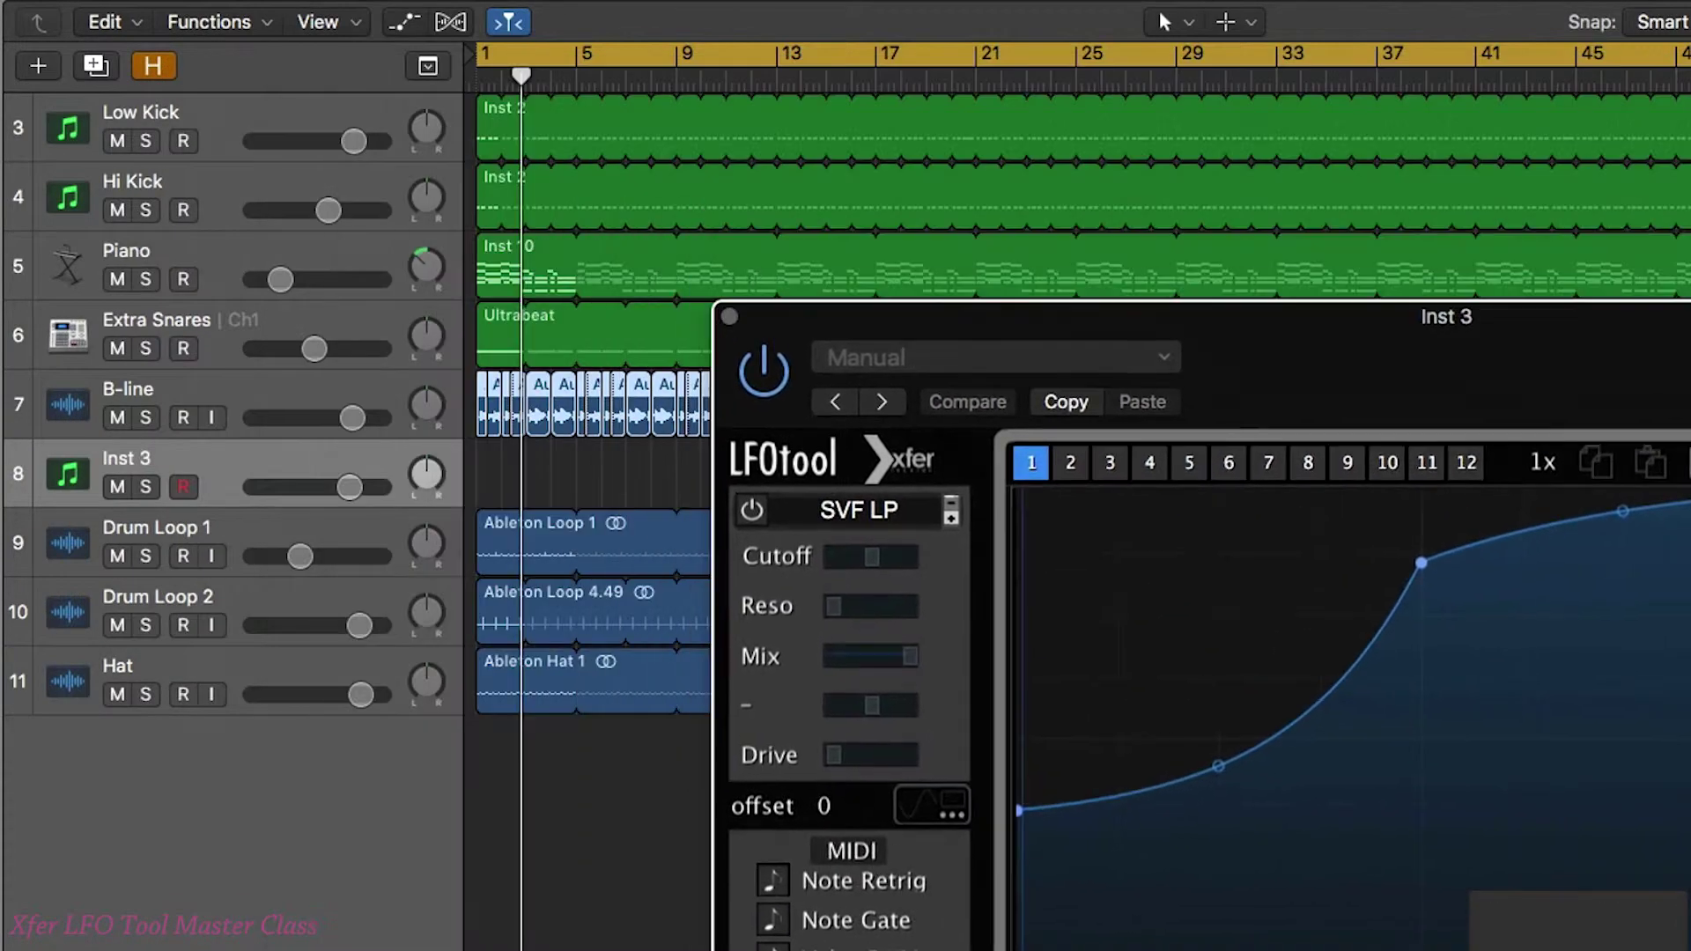
click(117, 418)
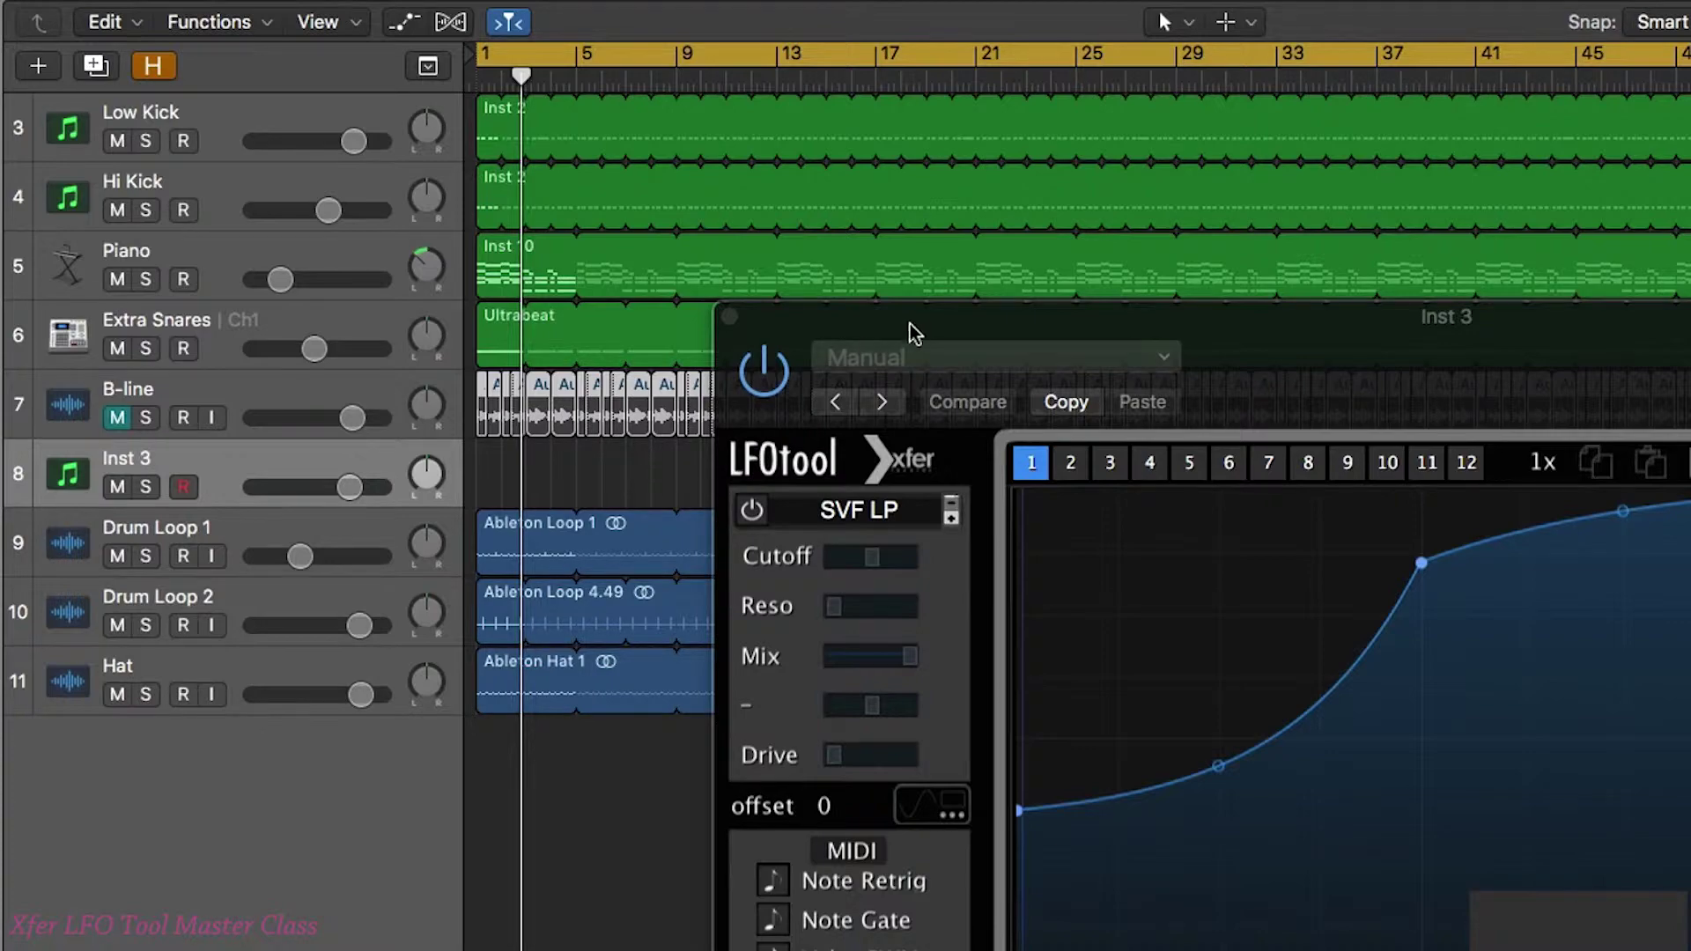
drag(906, 332, 660, 167)
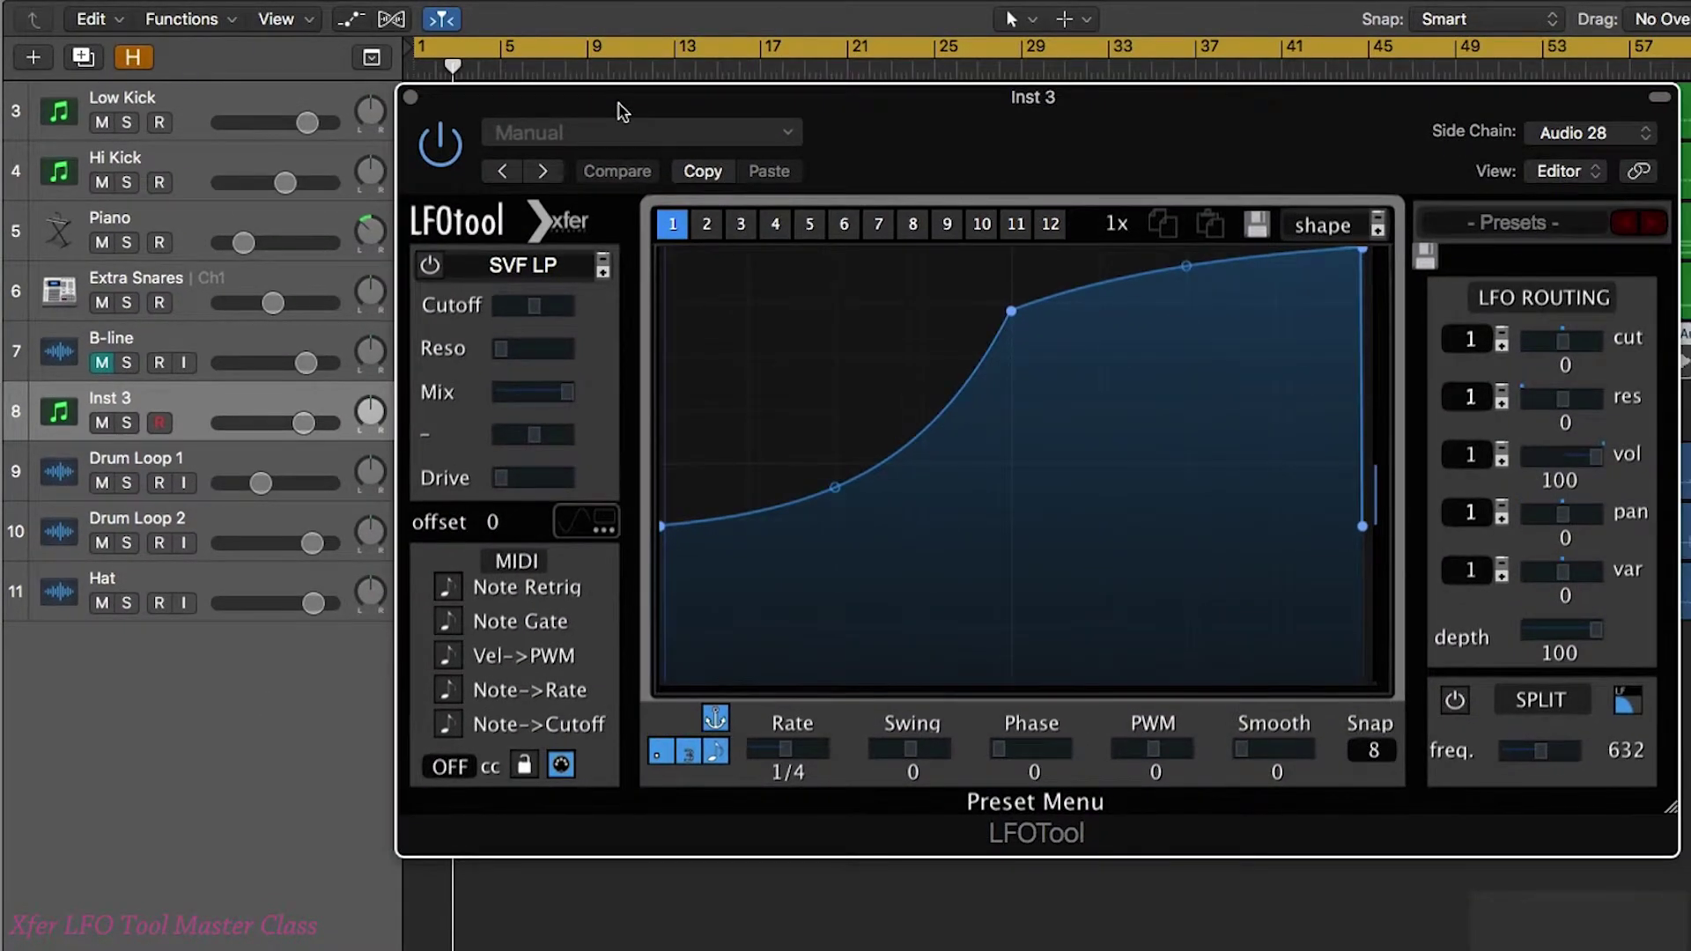
key(space)
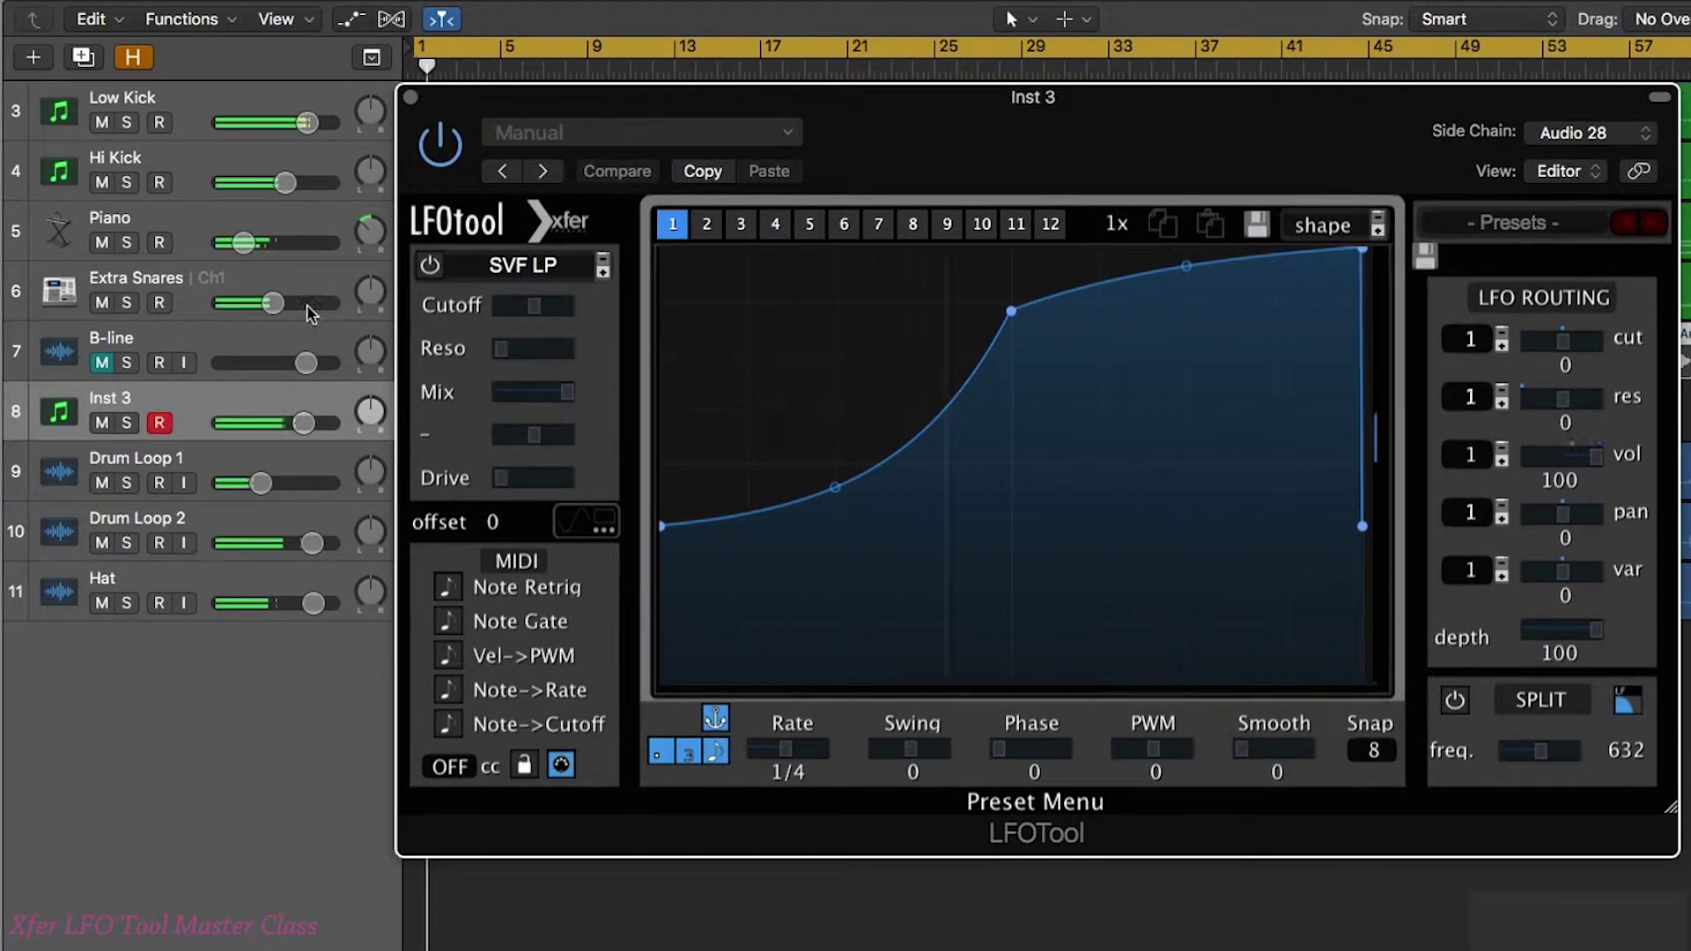
click(112, 407)
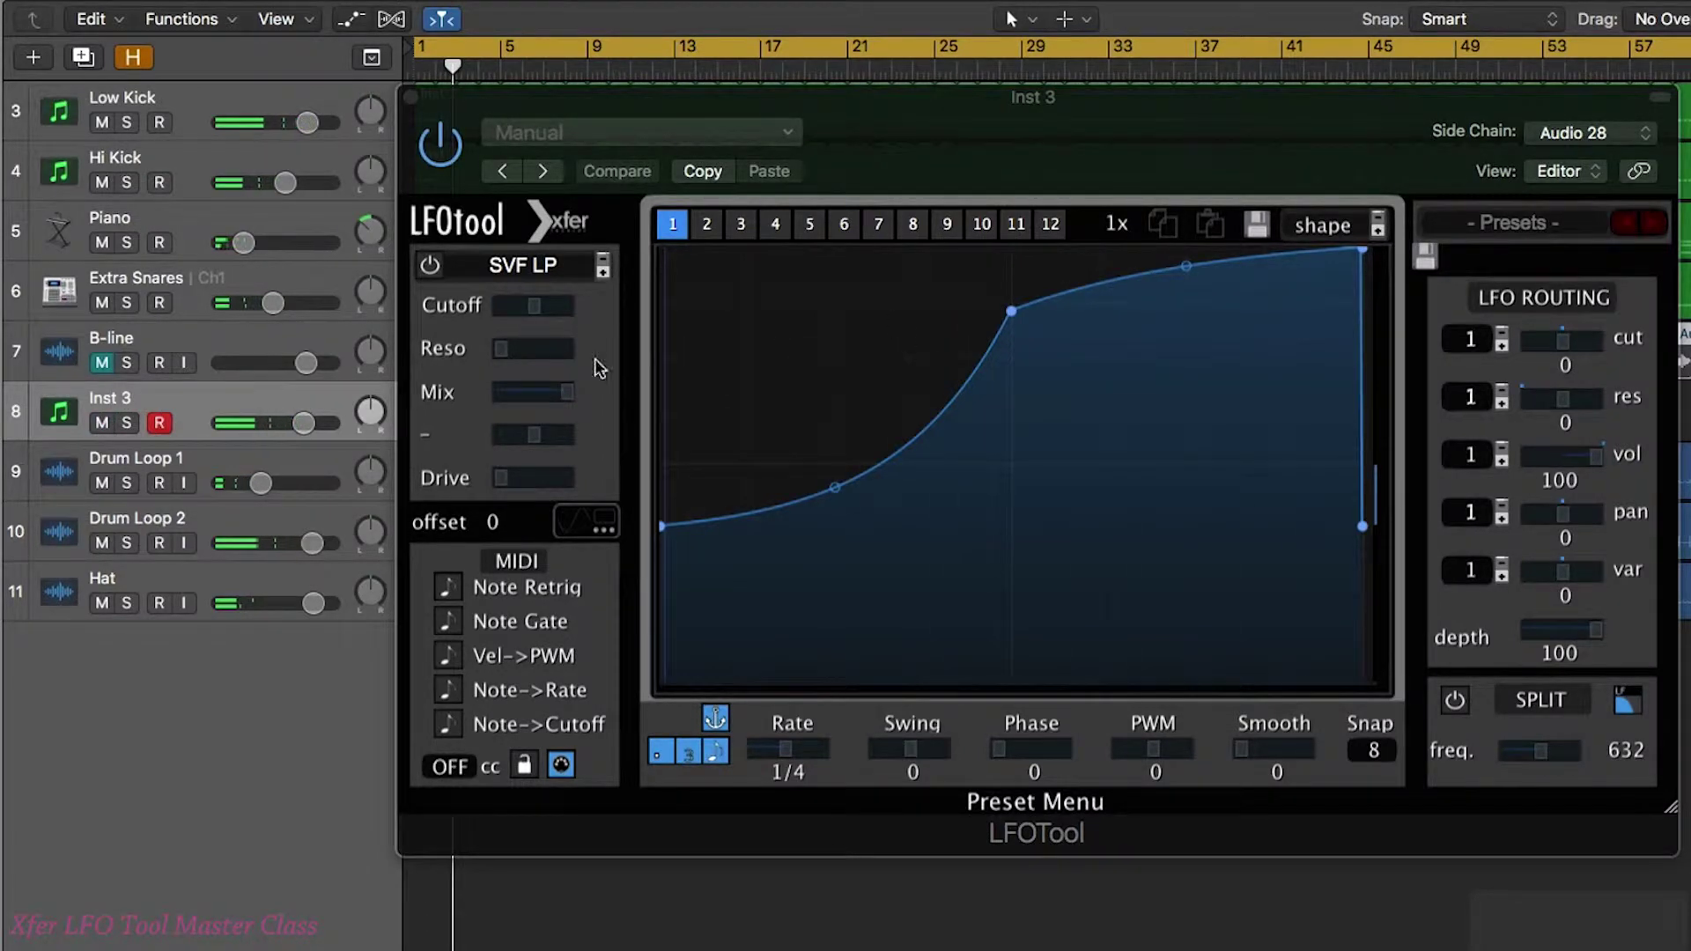
key(space)
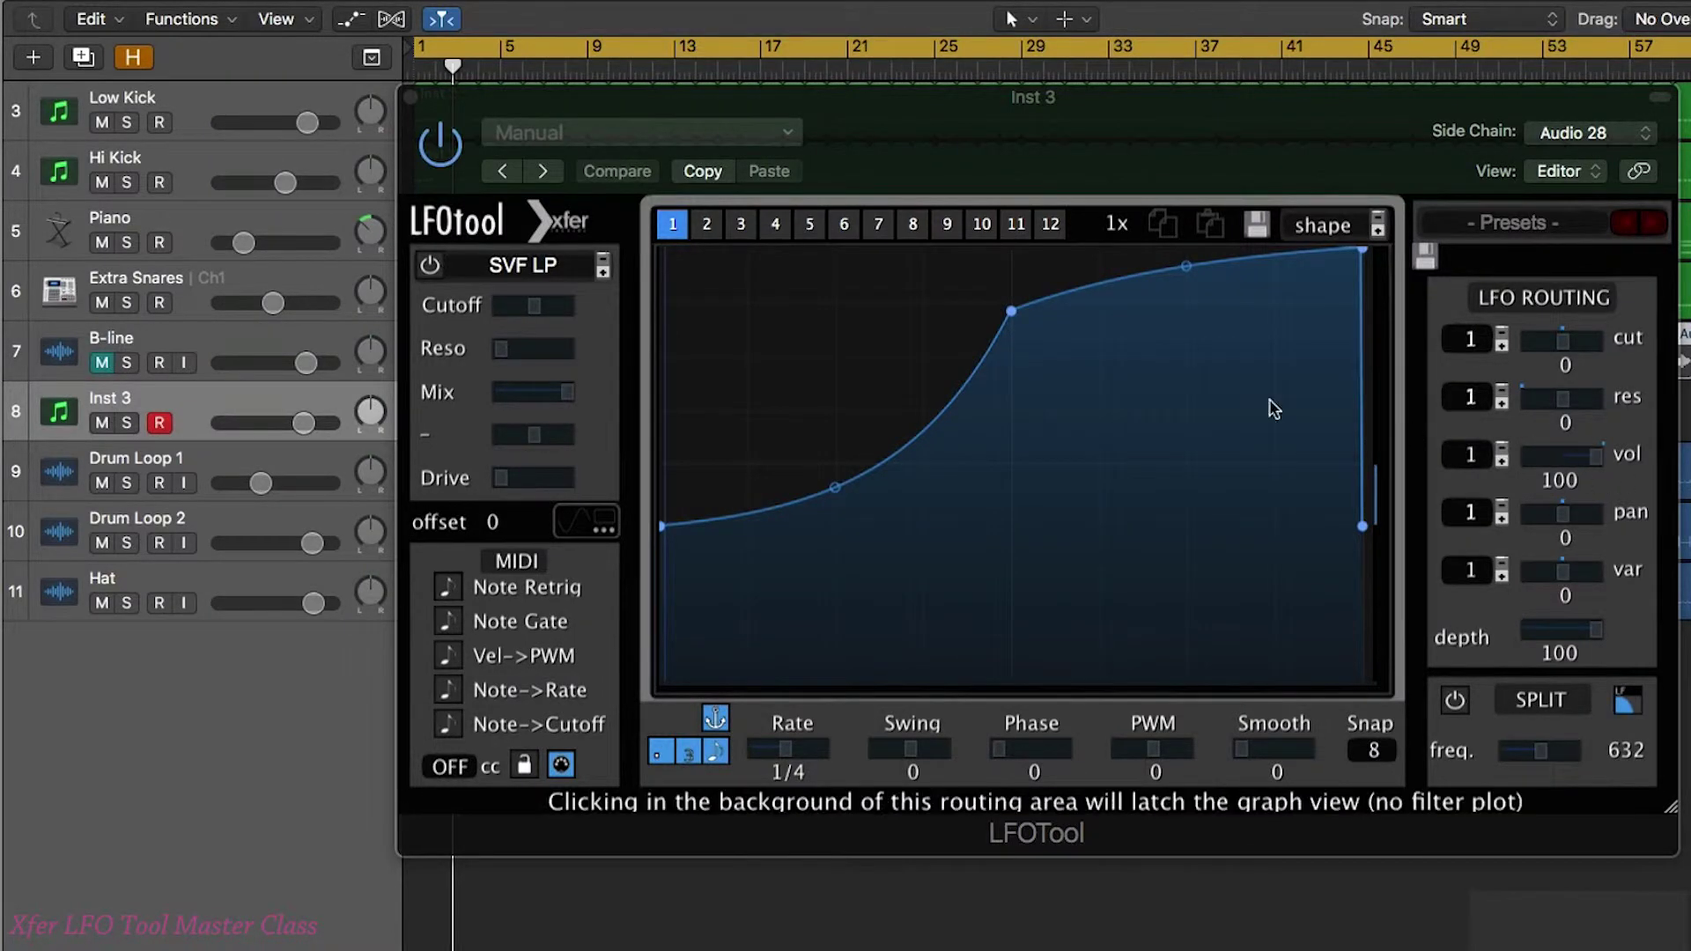
Step: Zero vol routing, set cut routing to 100, enable the SVF LP filter, and raise Reso and Drive
double_click(1597, 464)
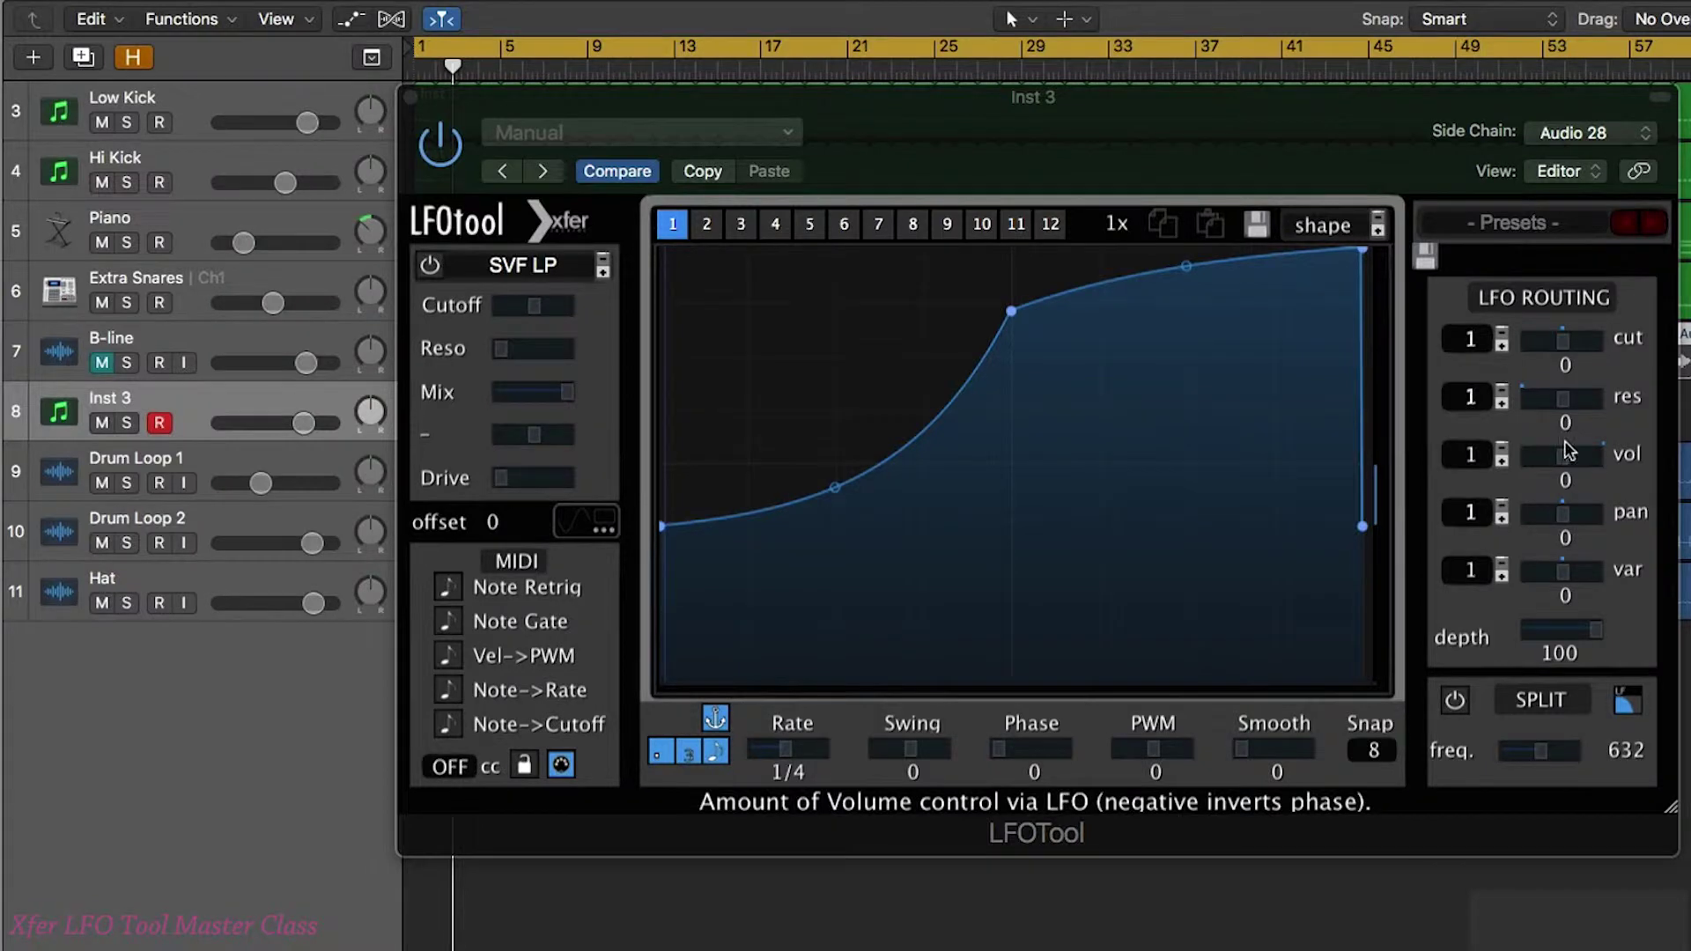
drag(1569, 368, 1596, 361)
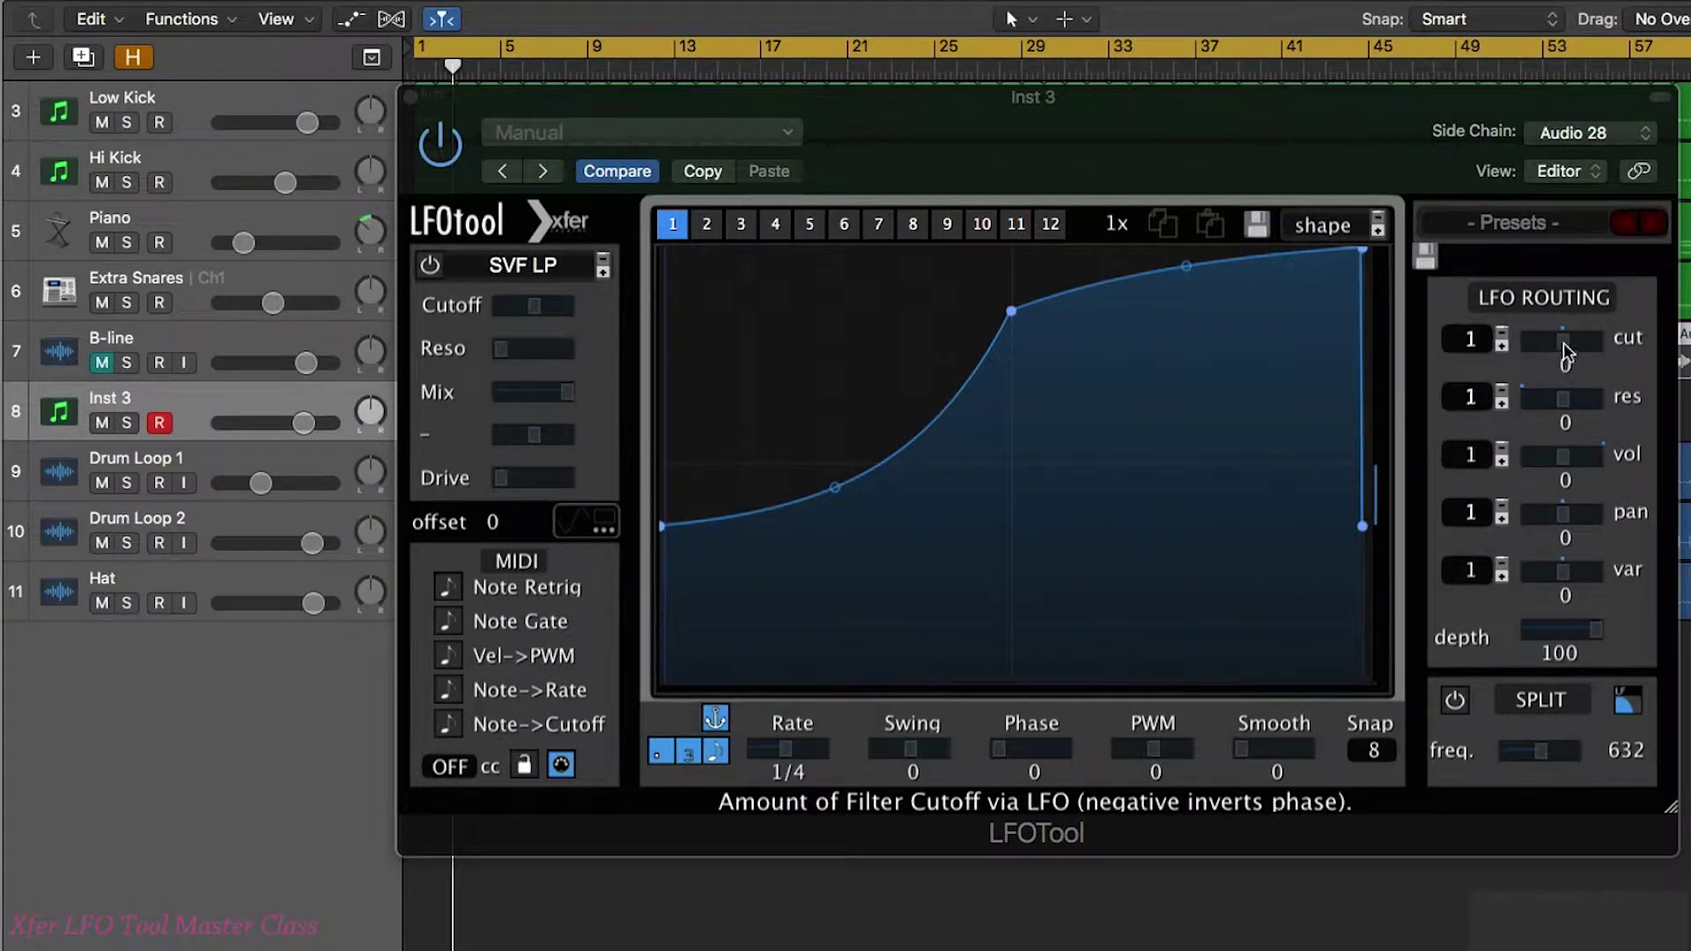
click(430, 264)
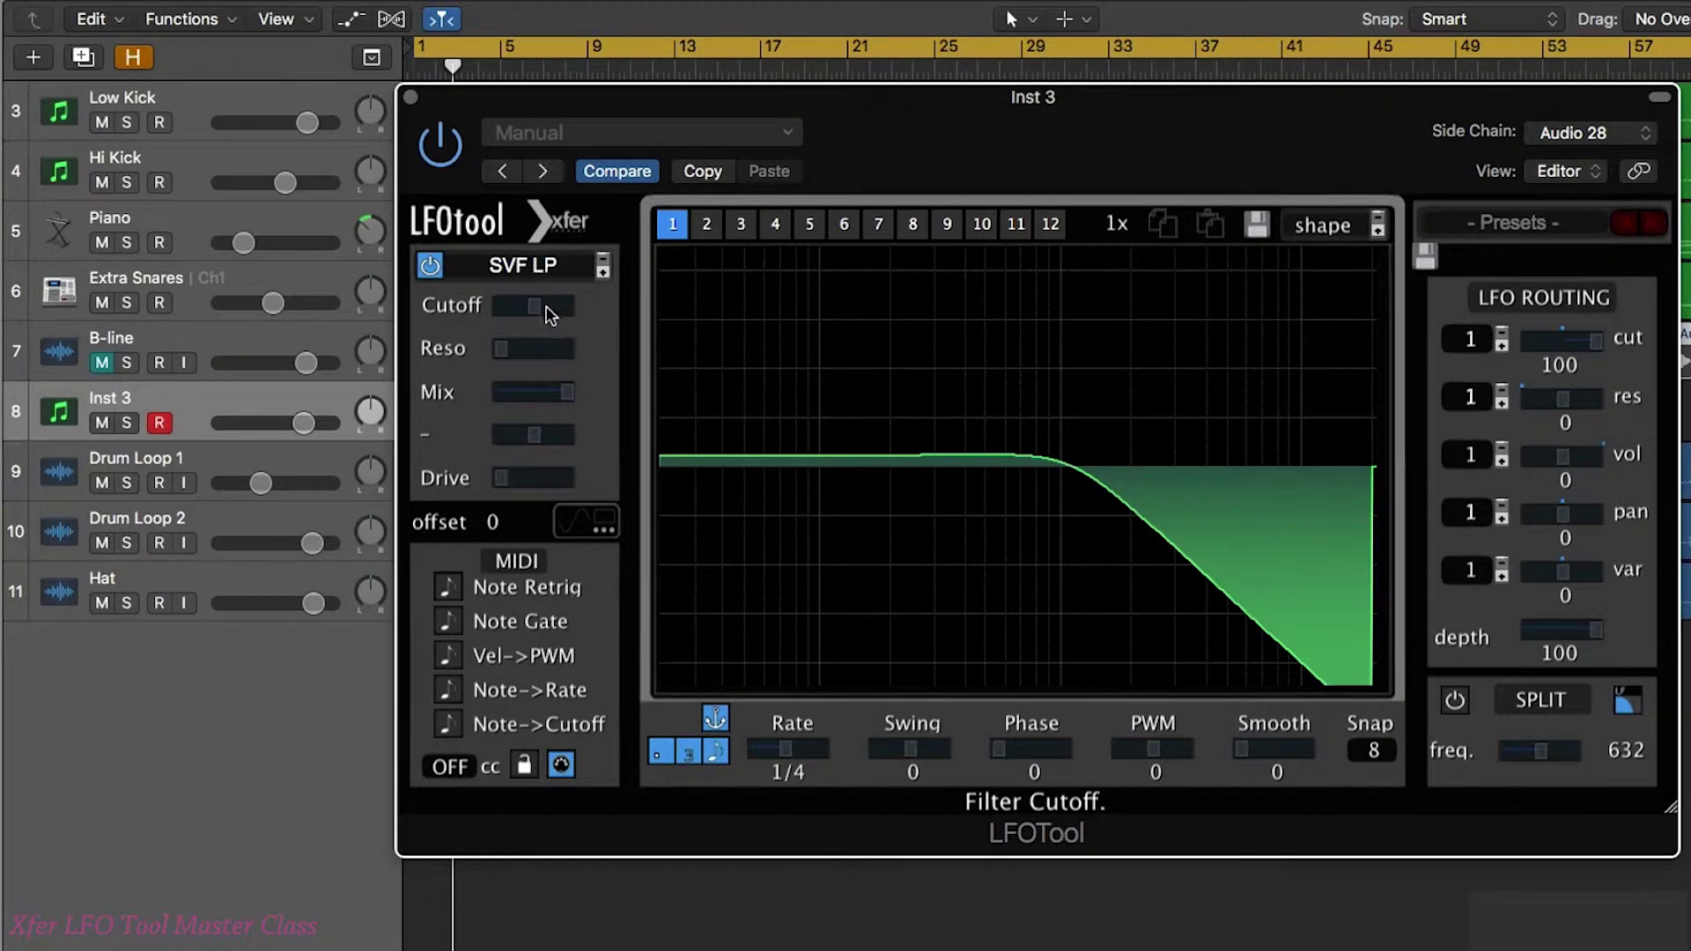
drag(500, 348, 630, 357)
drag(547, 479, 550, 479)
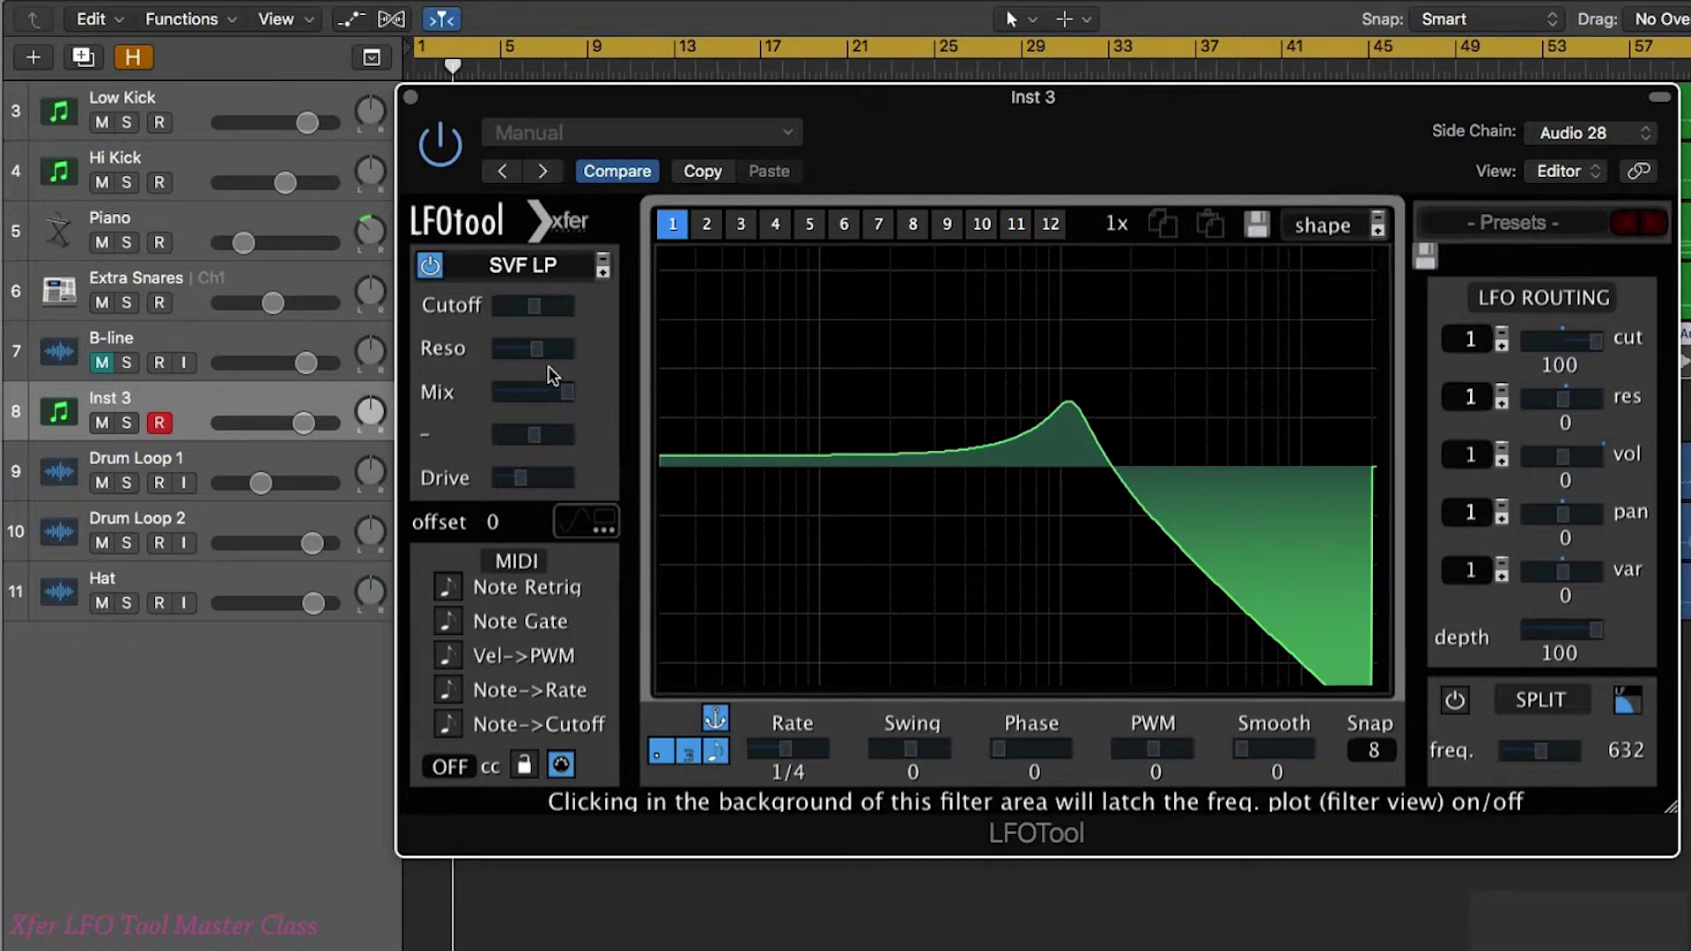
drag(555, 352, 564, 357)
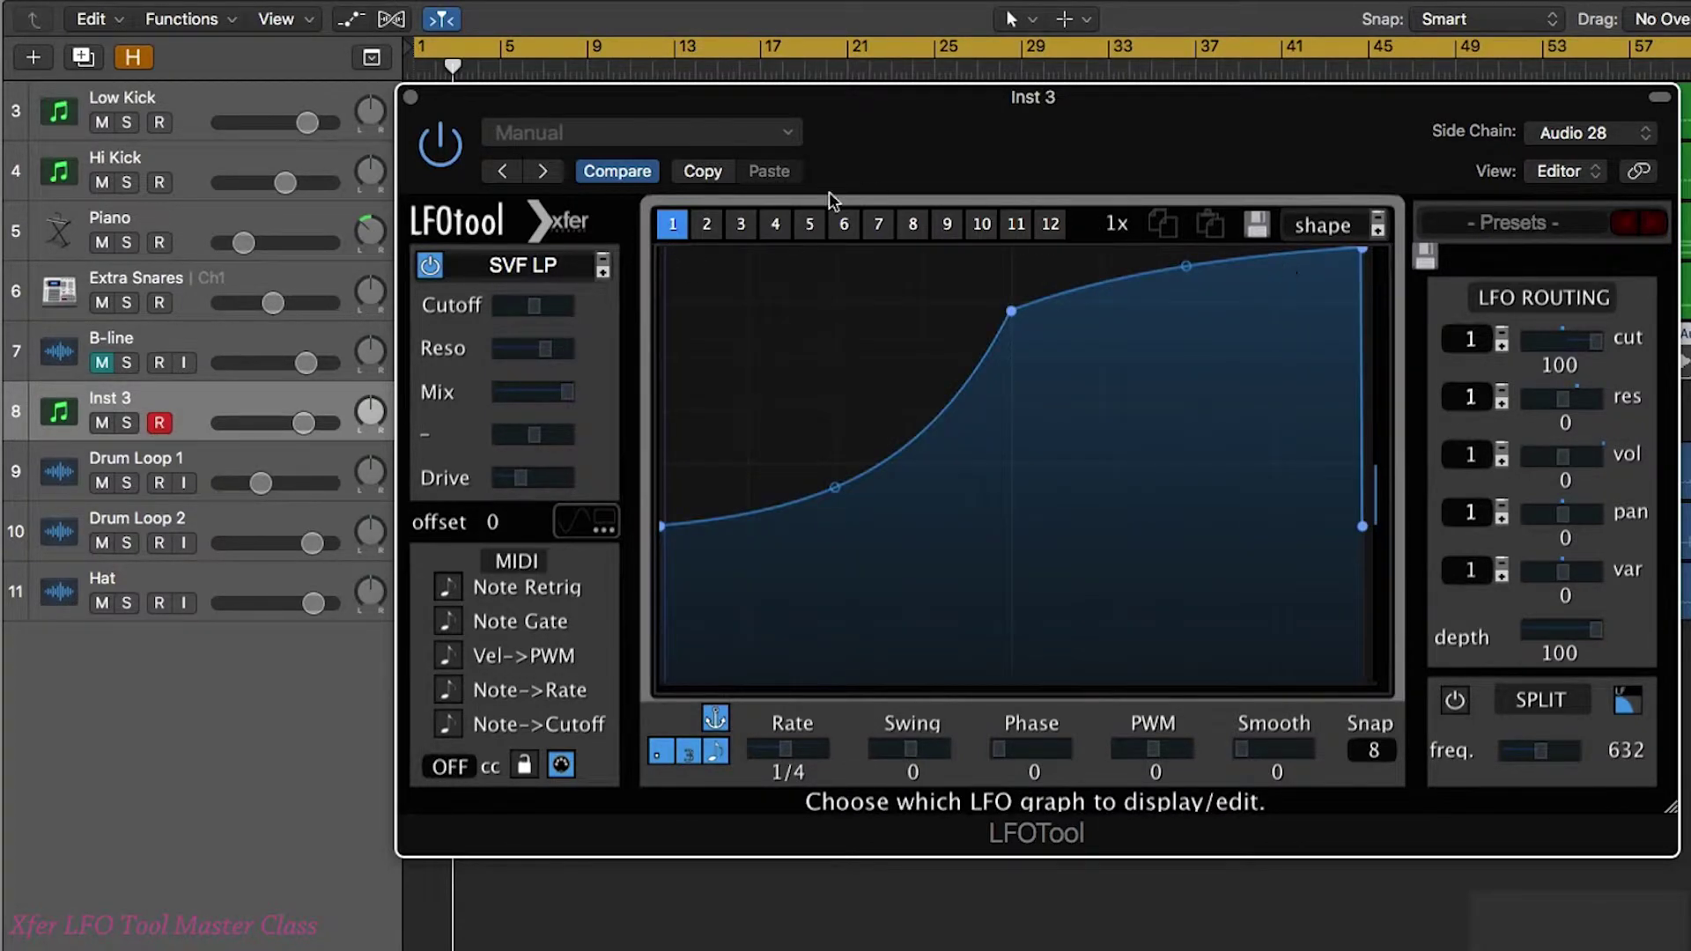
Step: Apply SC5 to LFO graph 2, triangle to graph 3 and saw down curved to graph 4
click(707, 231)
click(1323, 226)
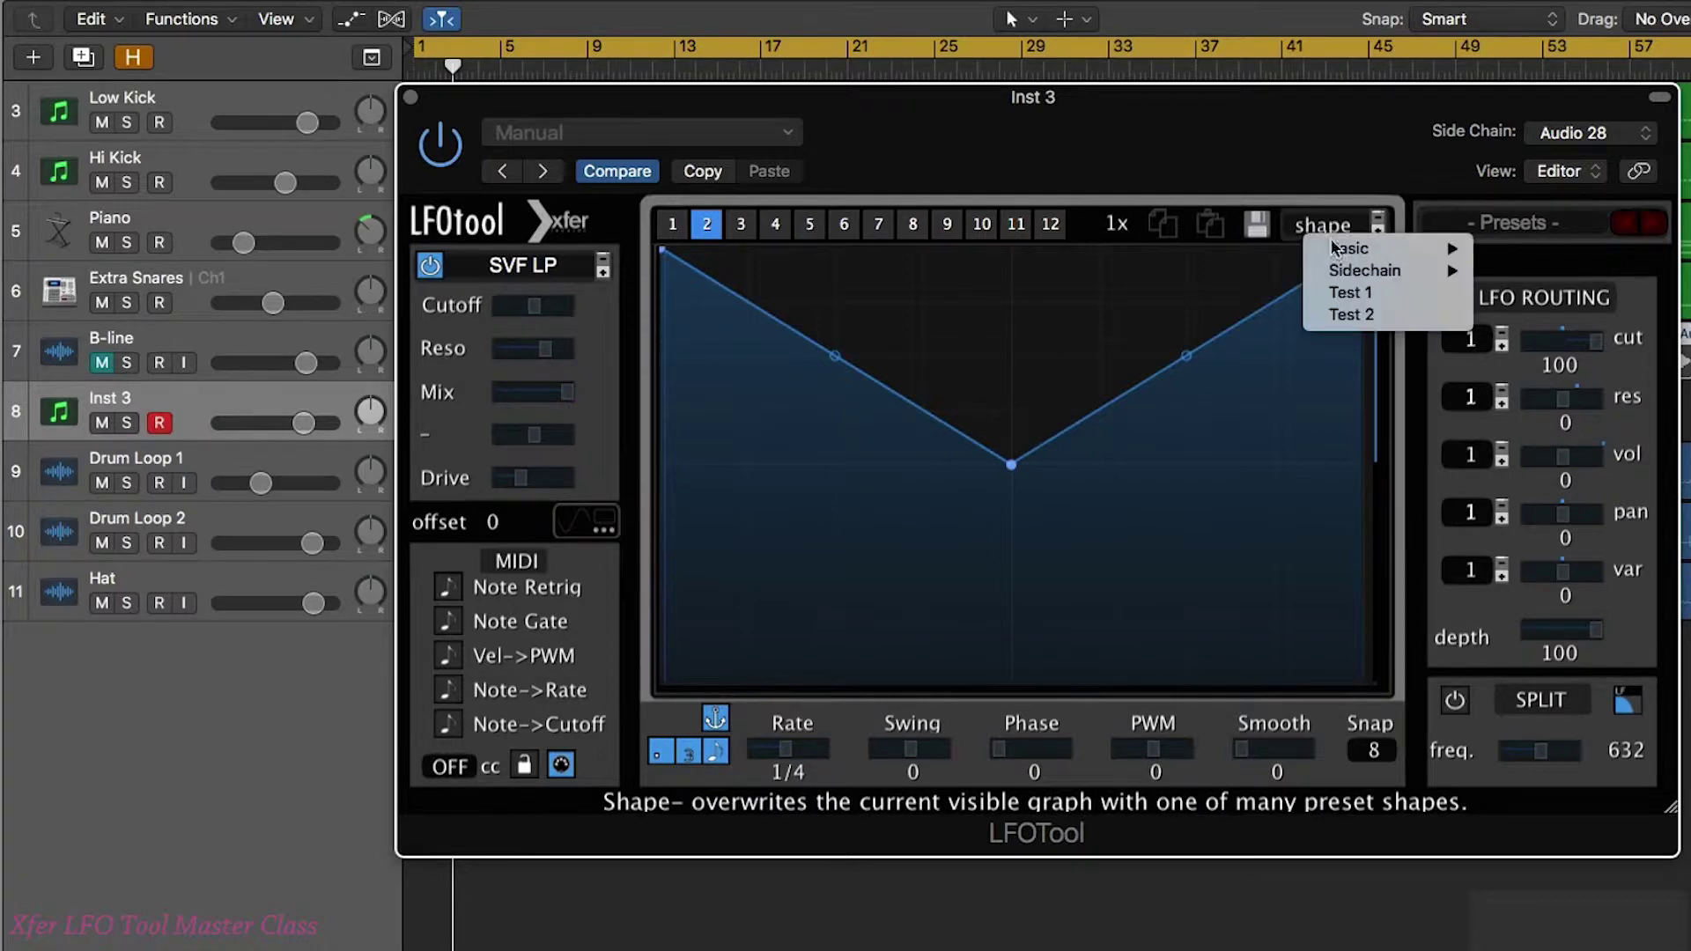
mouse_move(1343, 270)
click(1513, 358)
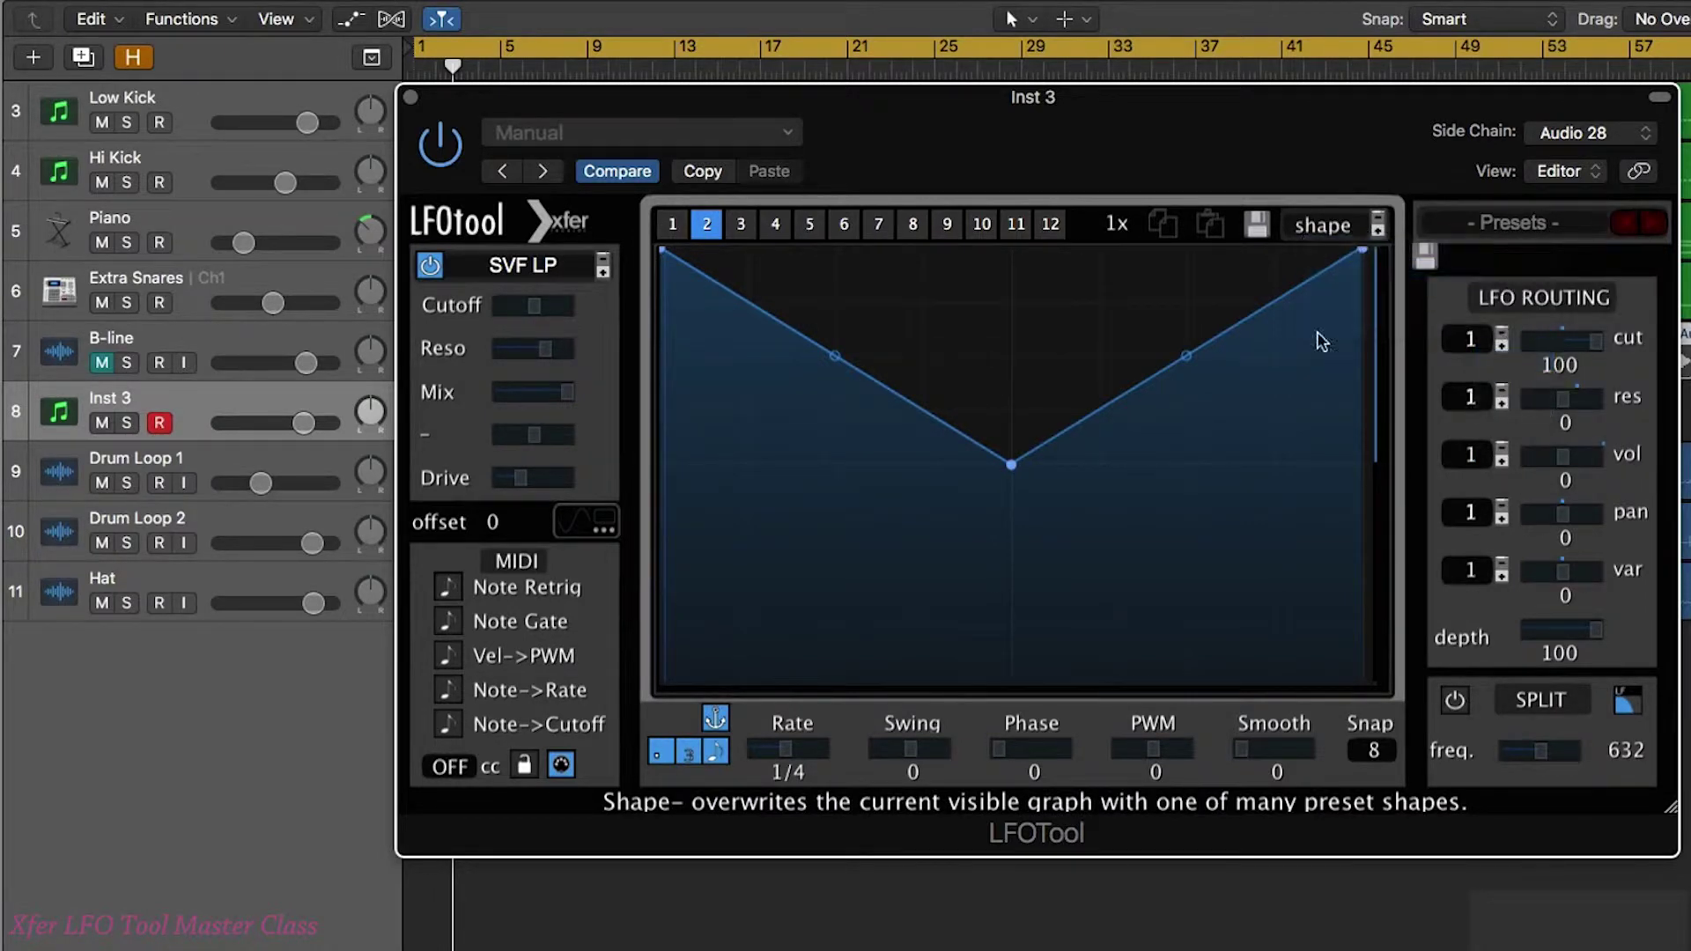
click(741, 225)
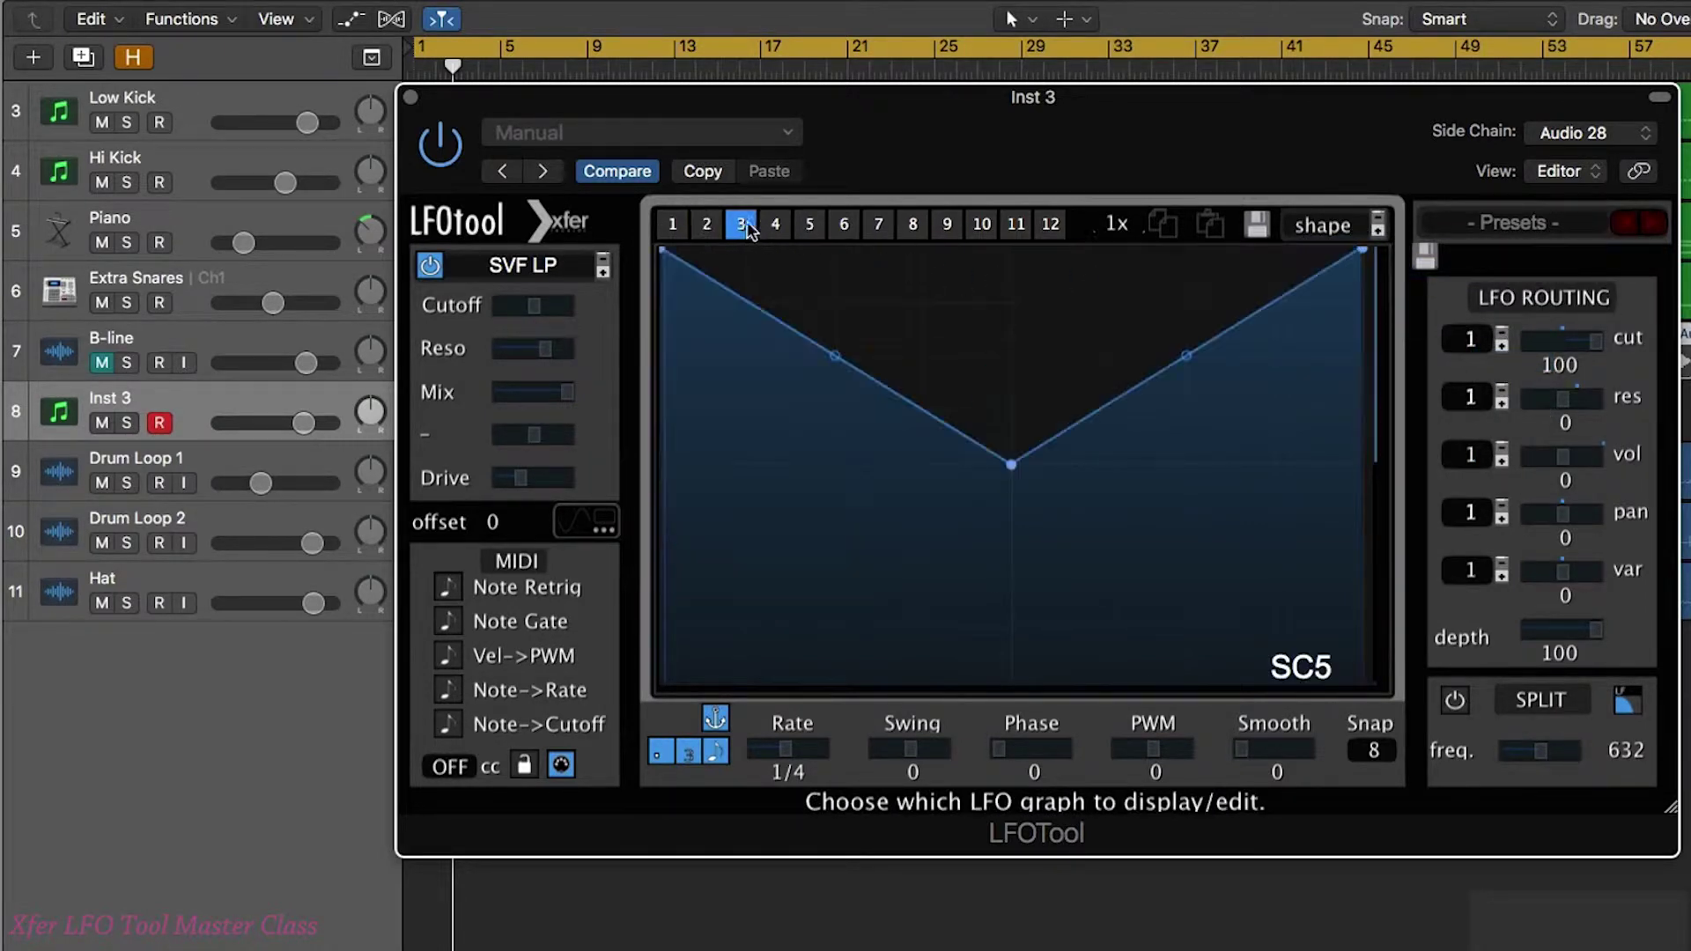
click(1322, 225)
mouse_move(1392, 250)
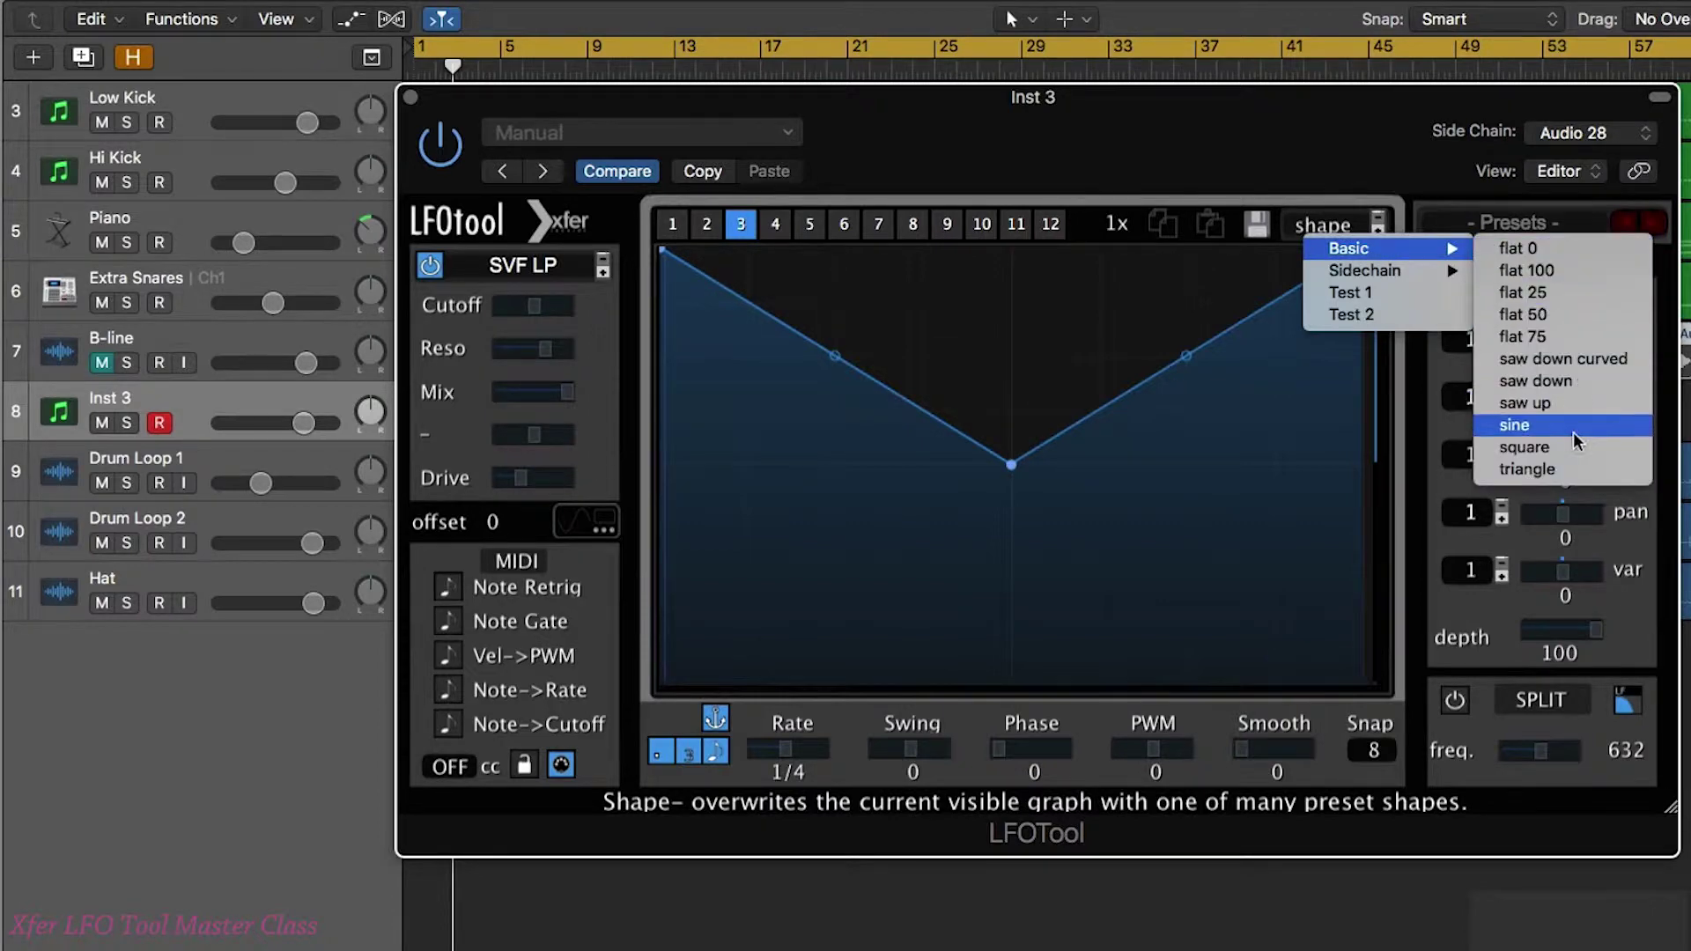
click(1566, 469)
click(775, 225)
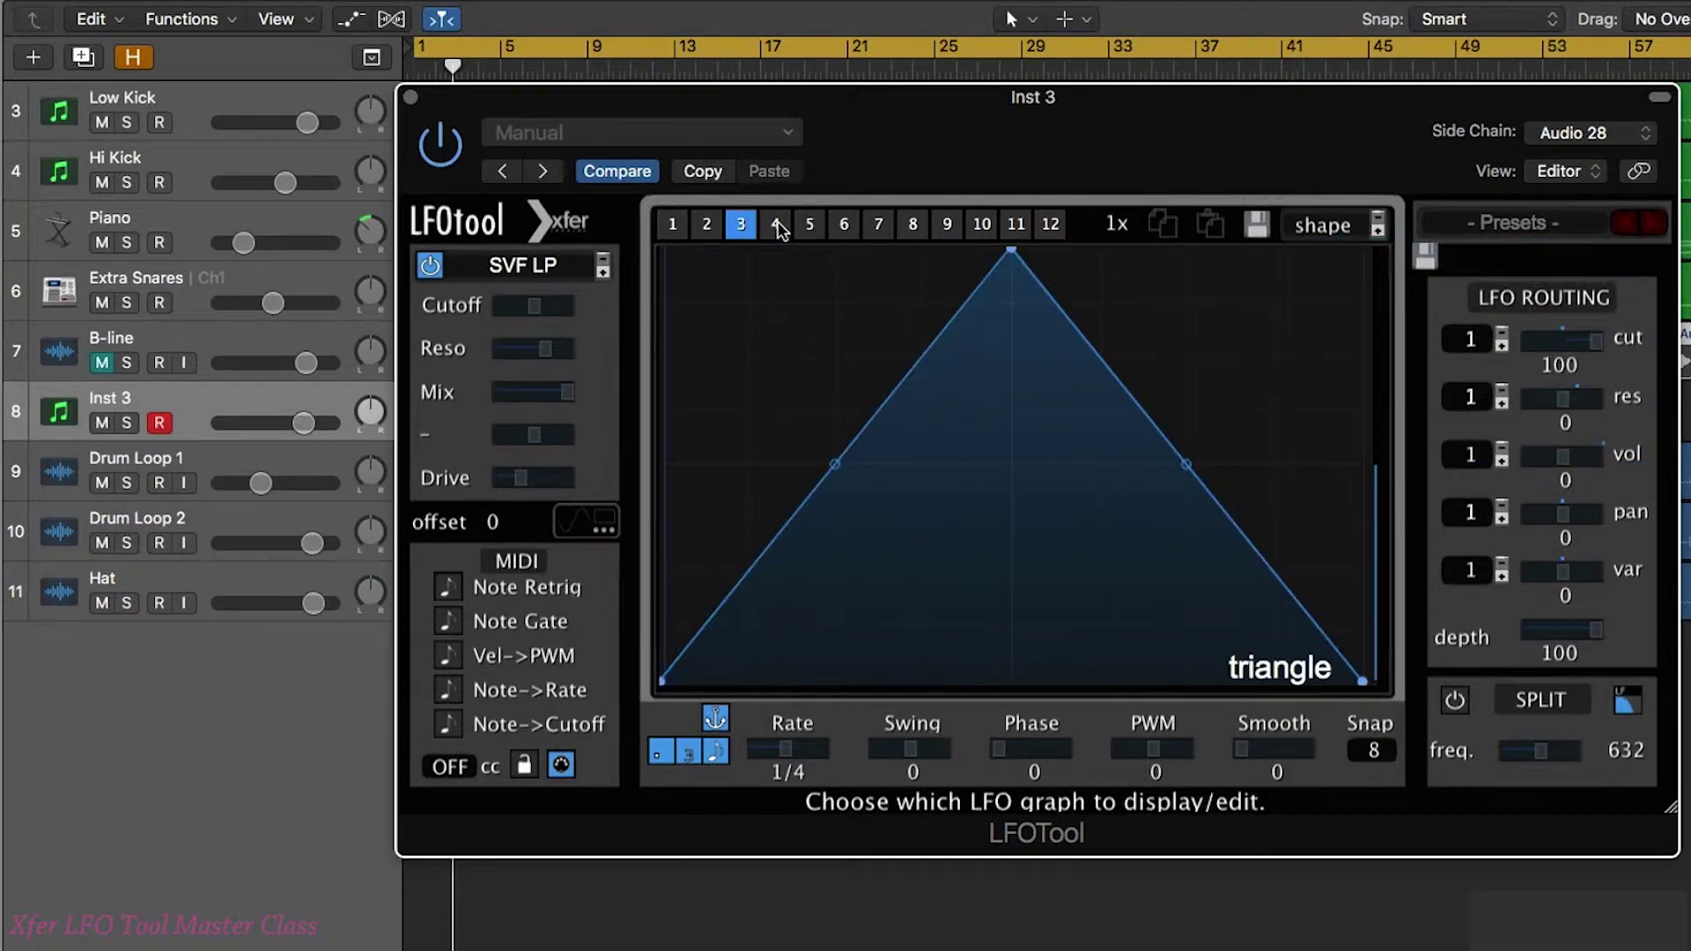
click(1321, 225)
mouse_move(1350, 251)
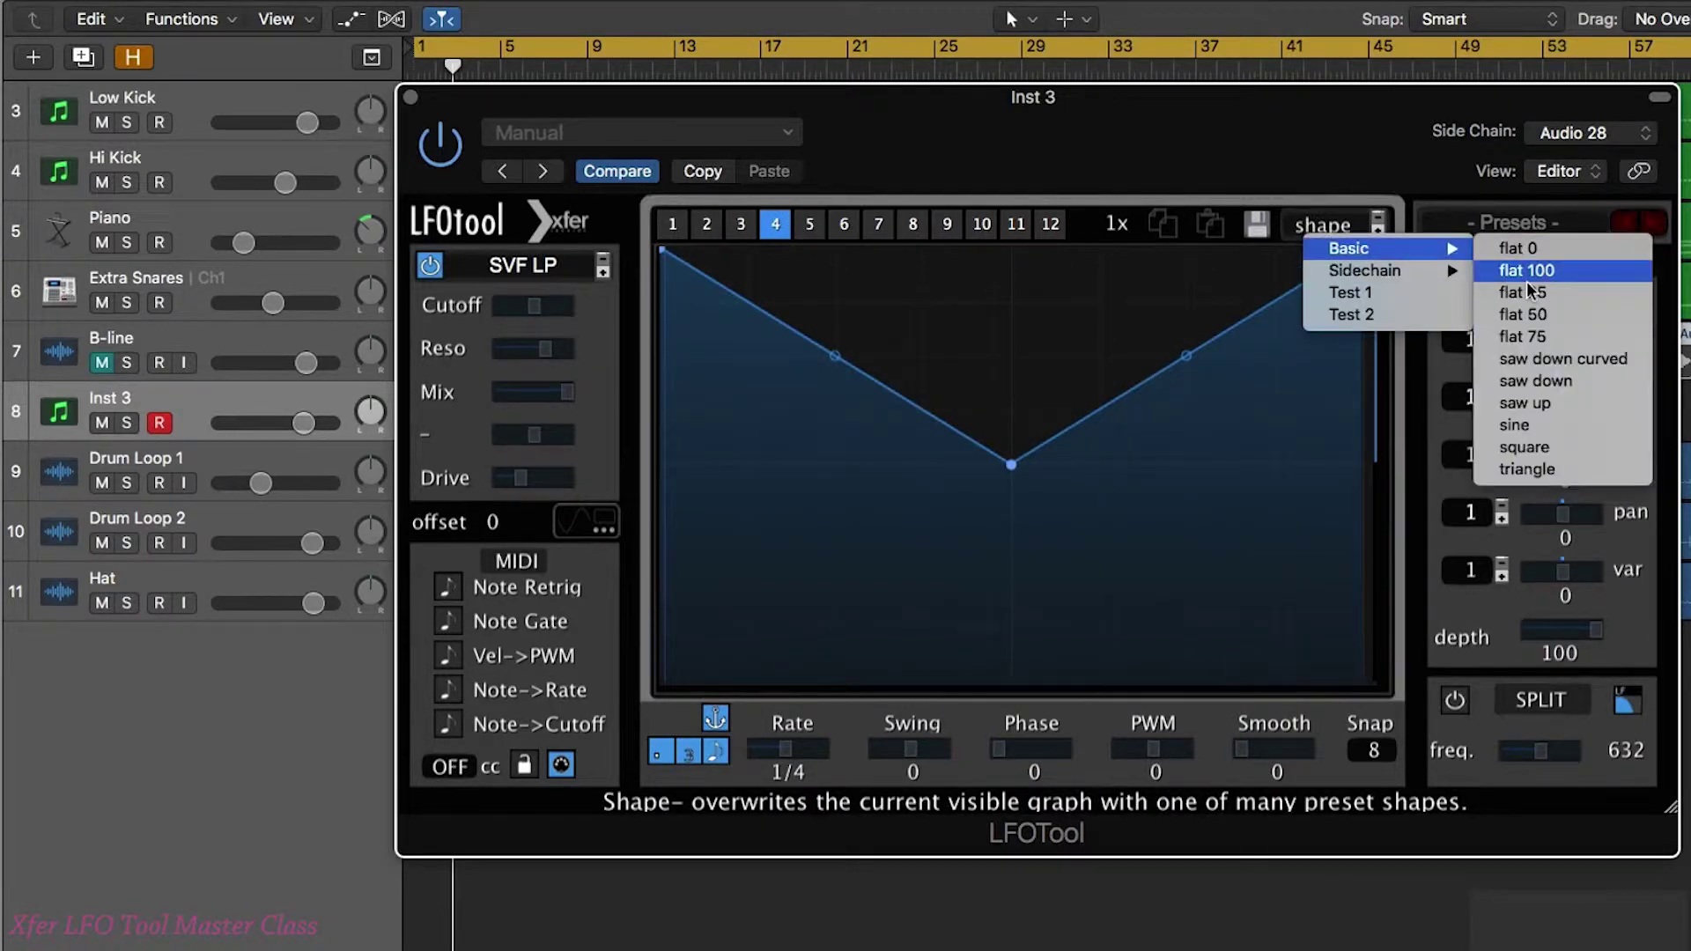
click(1551, 359)
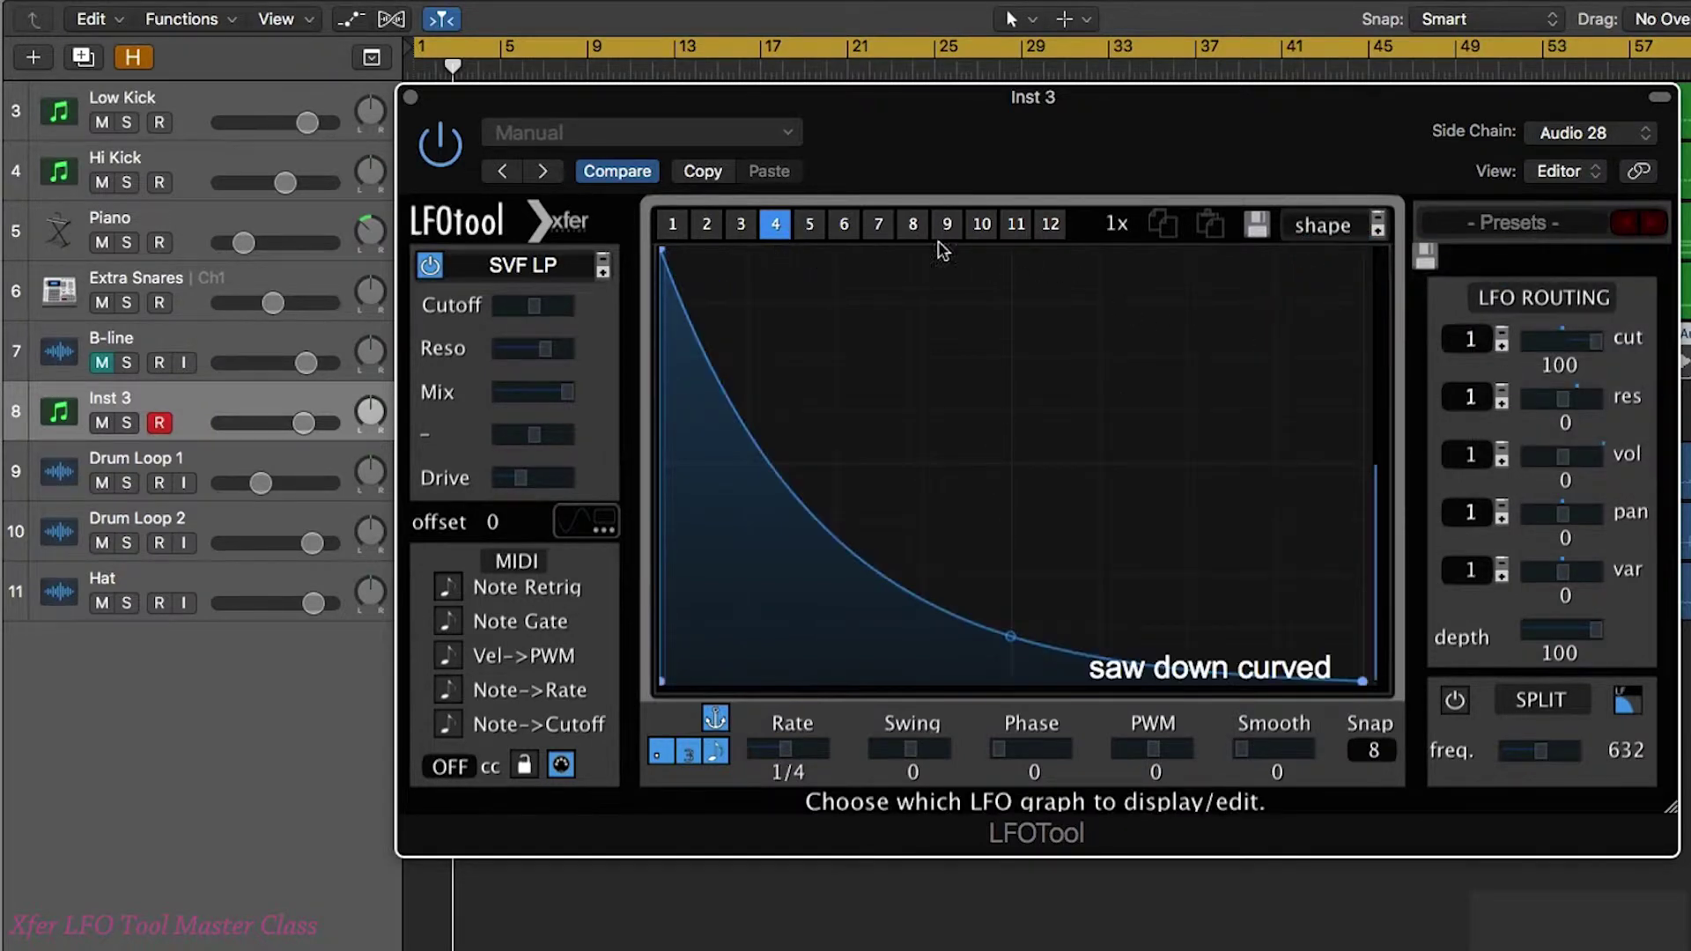
Step: Speed up graph 4's warp, slow graph 3's, and raise graph 2's warp to about 16x
drag(1117, 225, 1141, 150)
click(743, 225)
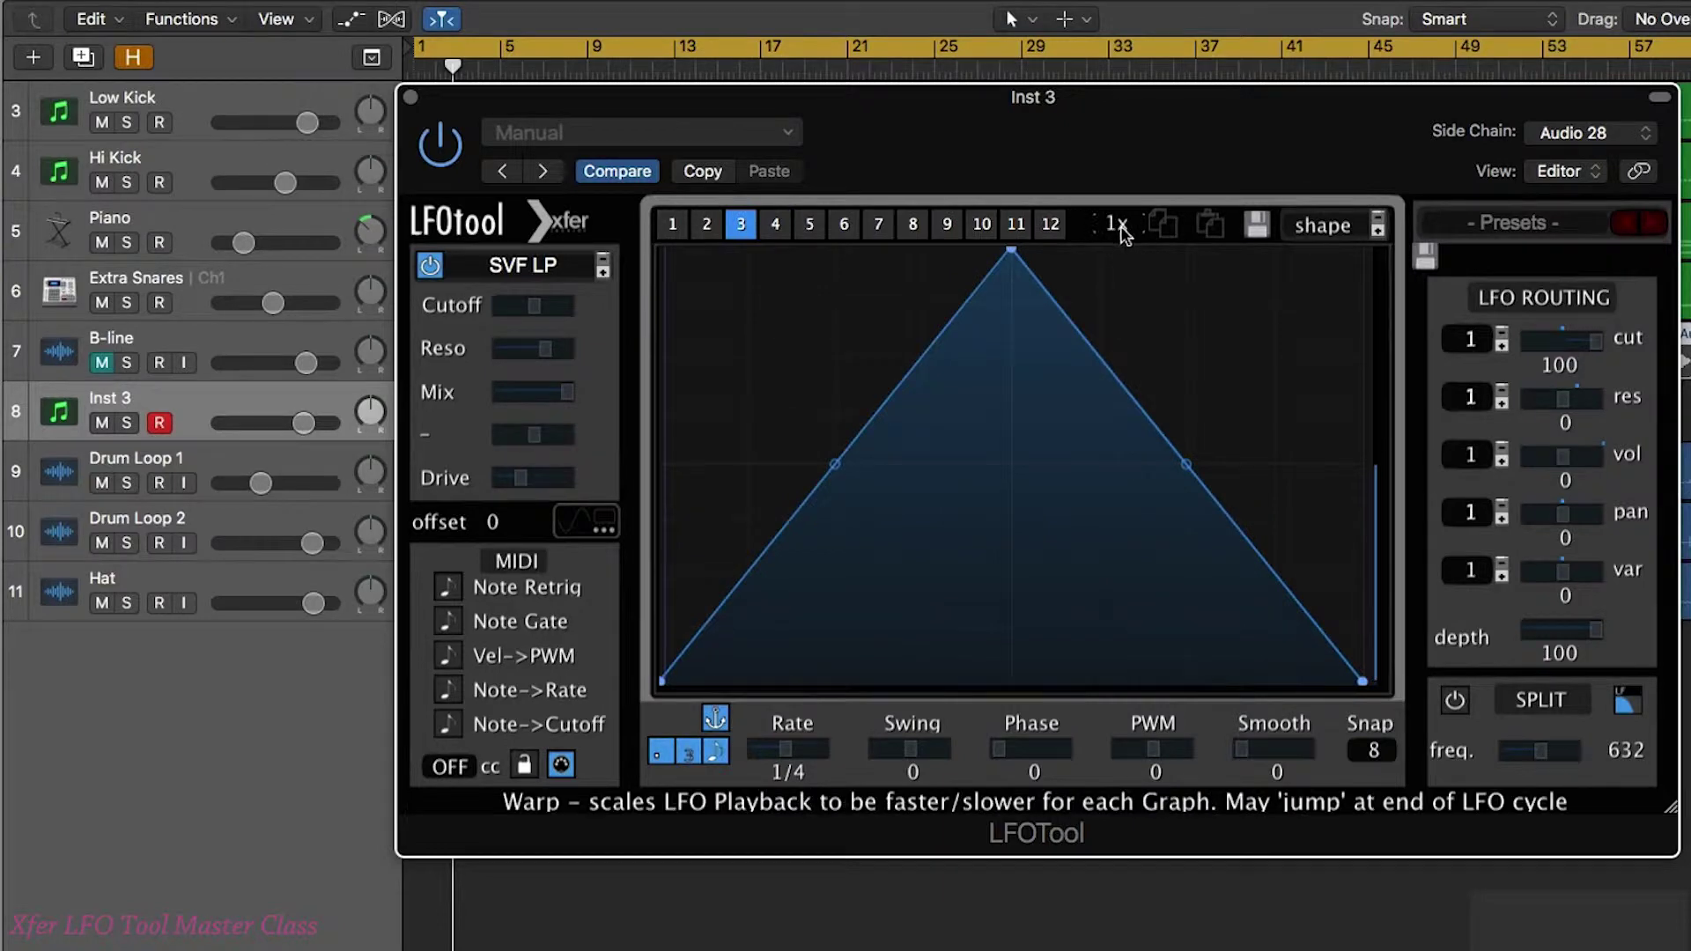
drag(1124, 282, 1117, 377)
click(721, 222)
drag(1119, 224, 1124, 21)
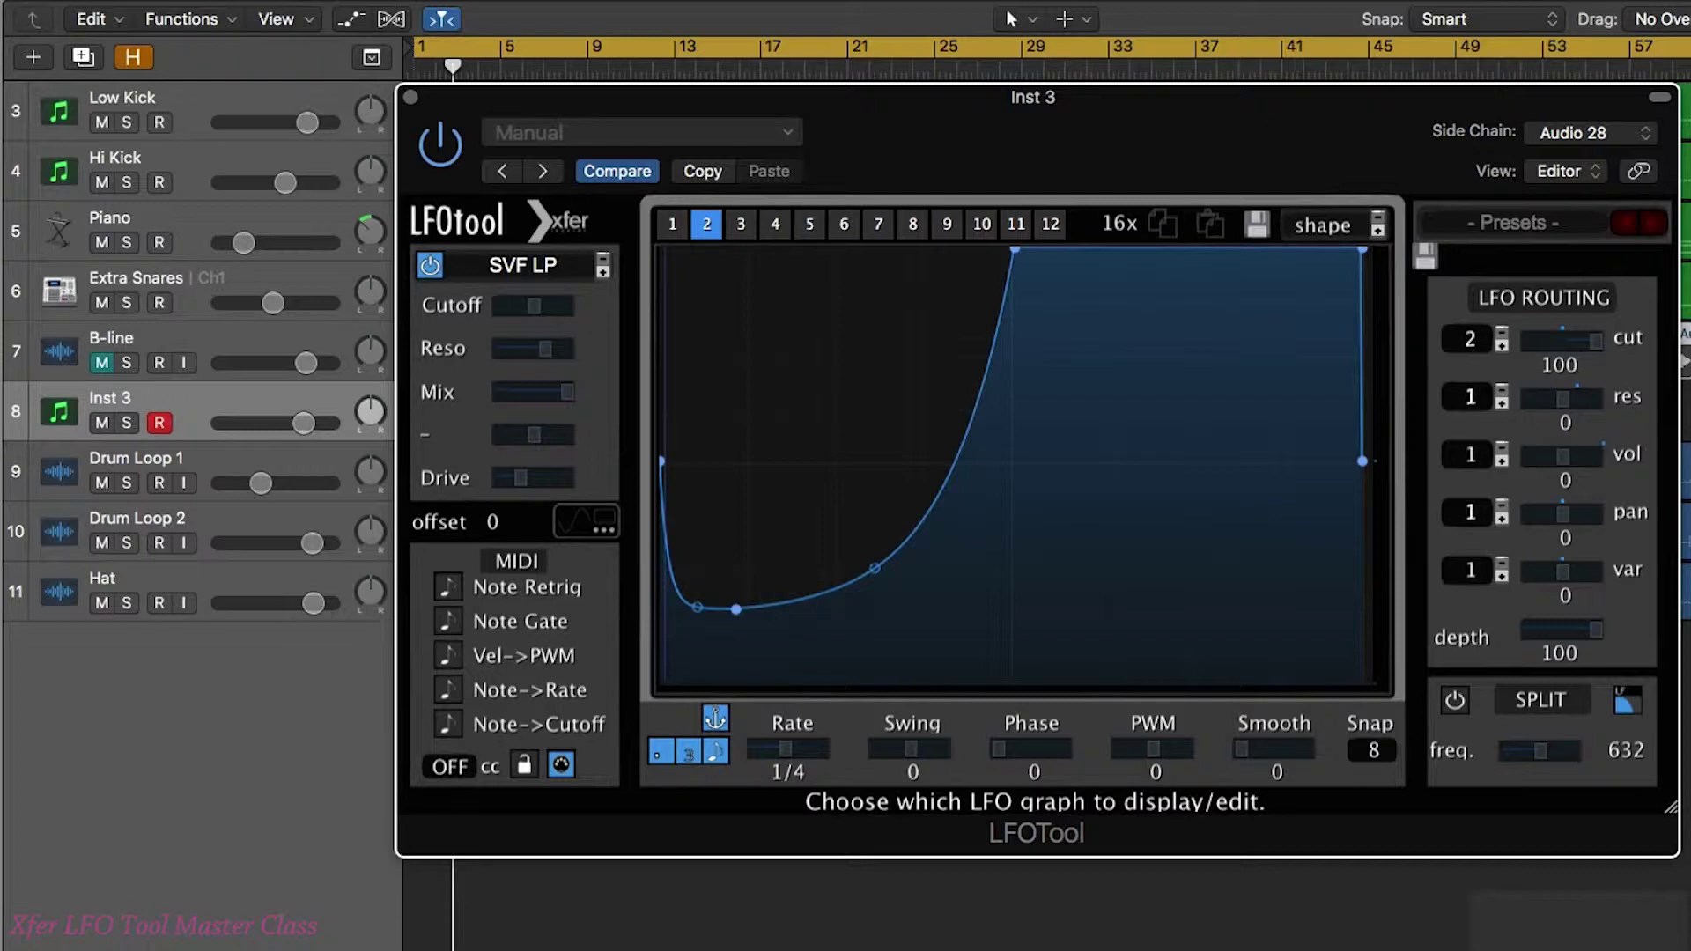
Step: Step LFOTool's cut routing graph number from 2 up to 4
click(1471, 346)
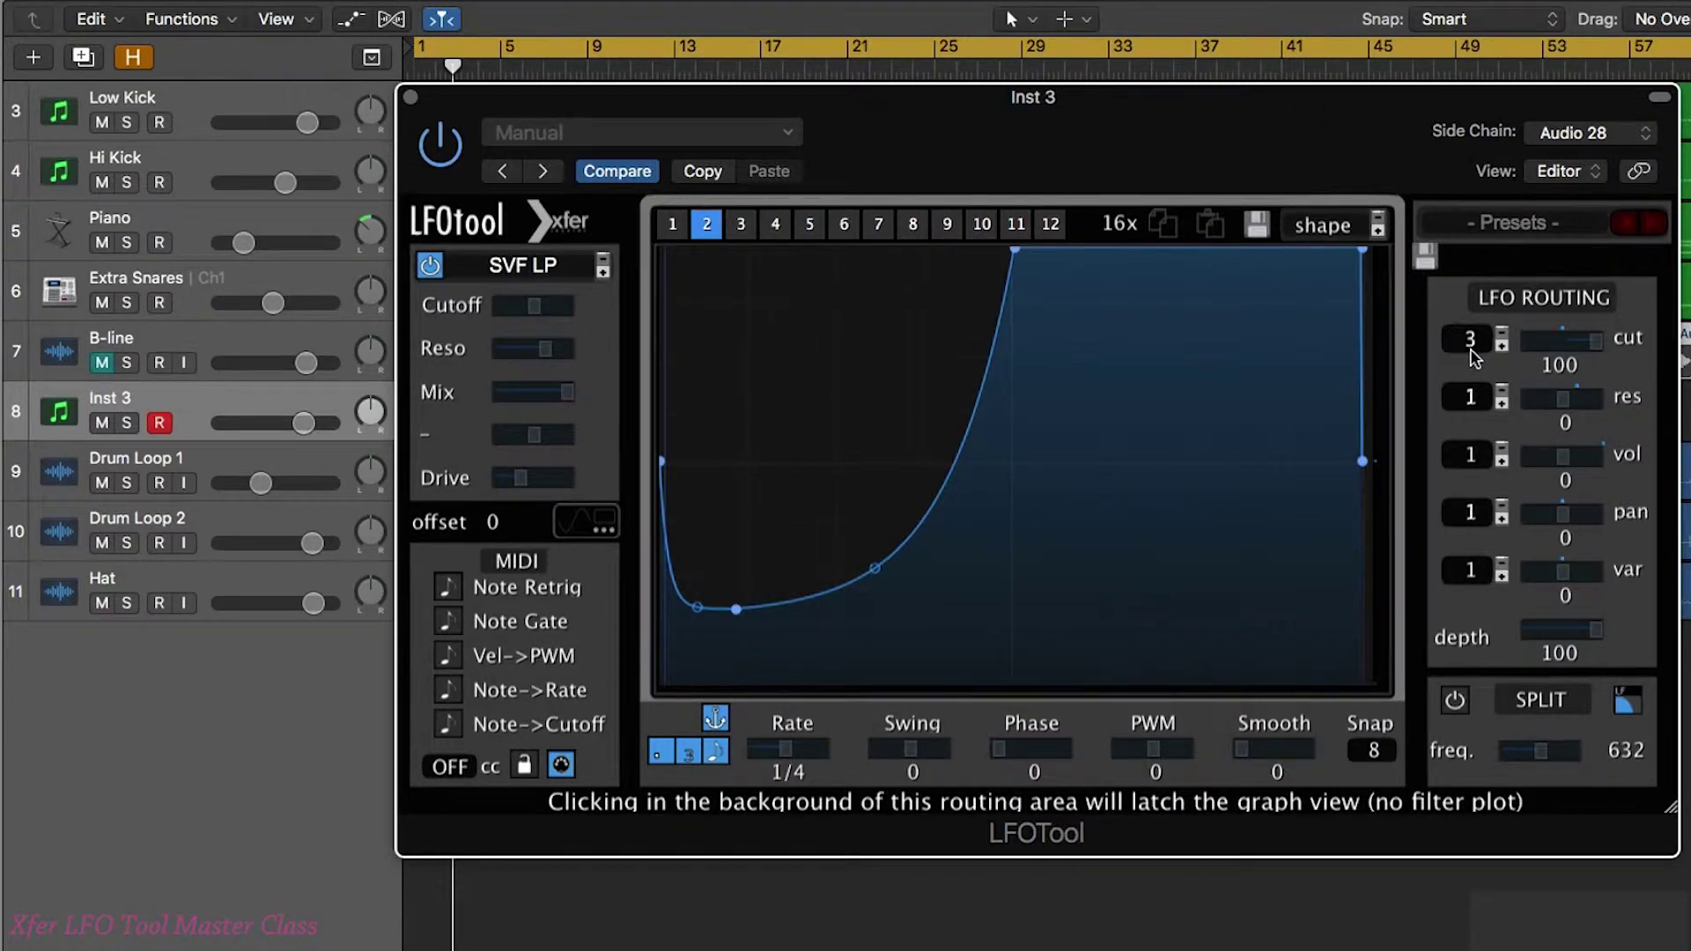
click(1473, 356)
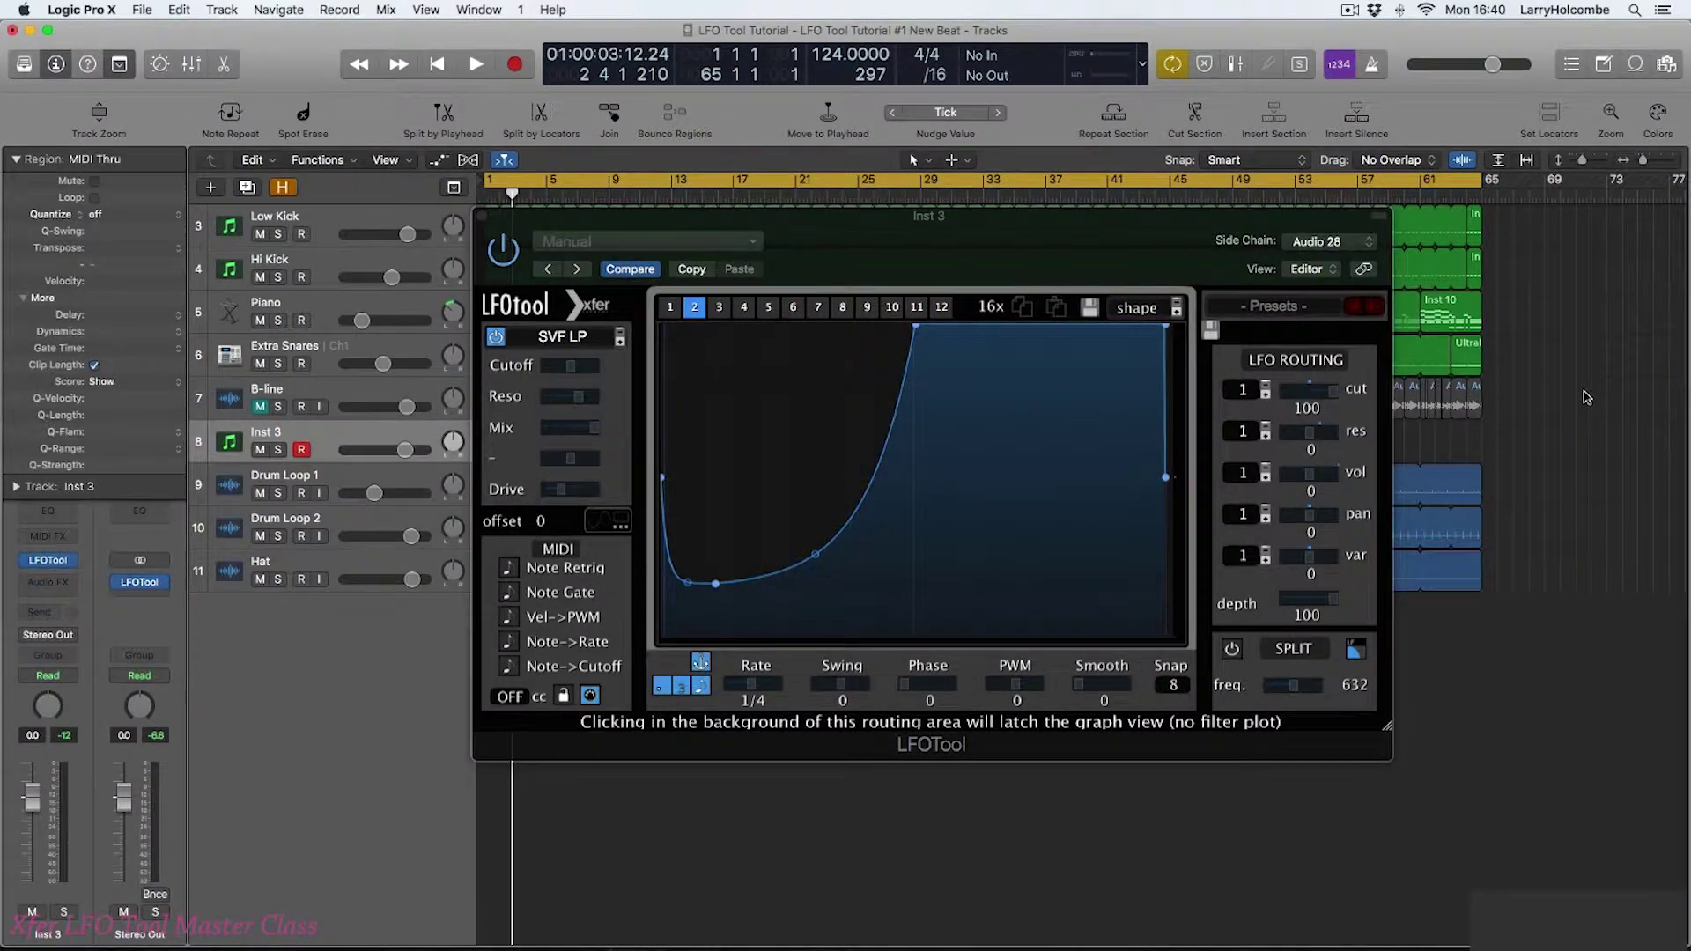
Step: Play the beat to hear the cutoff modulation, then stop playback
key(space)
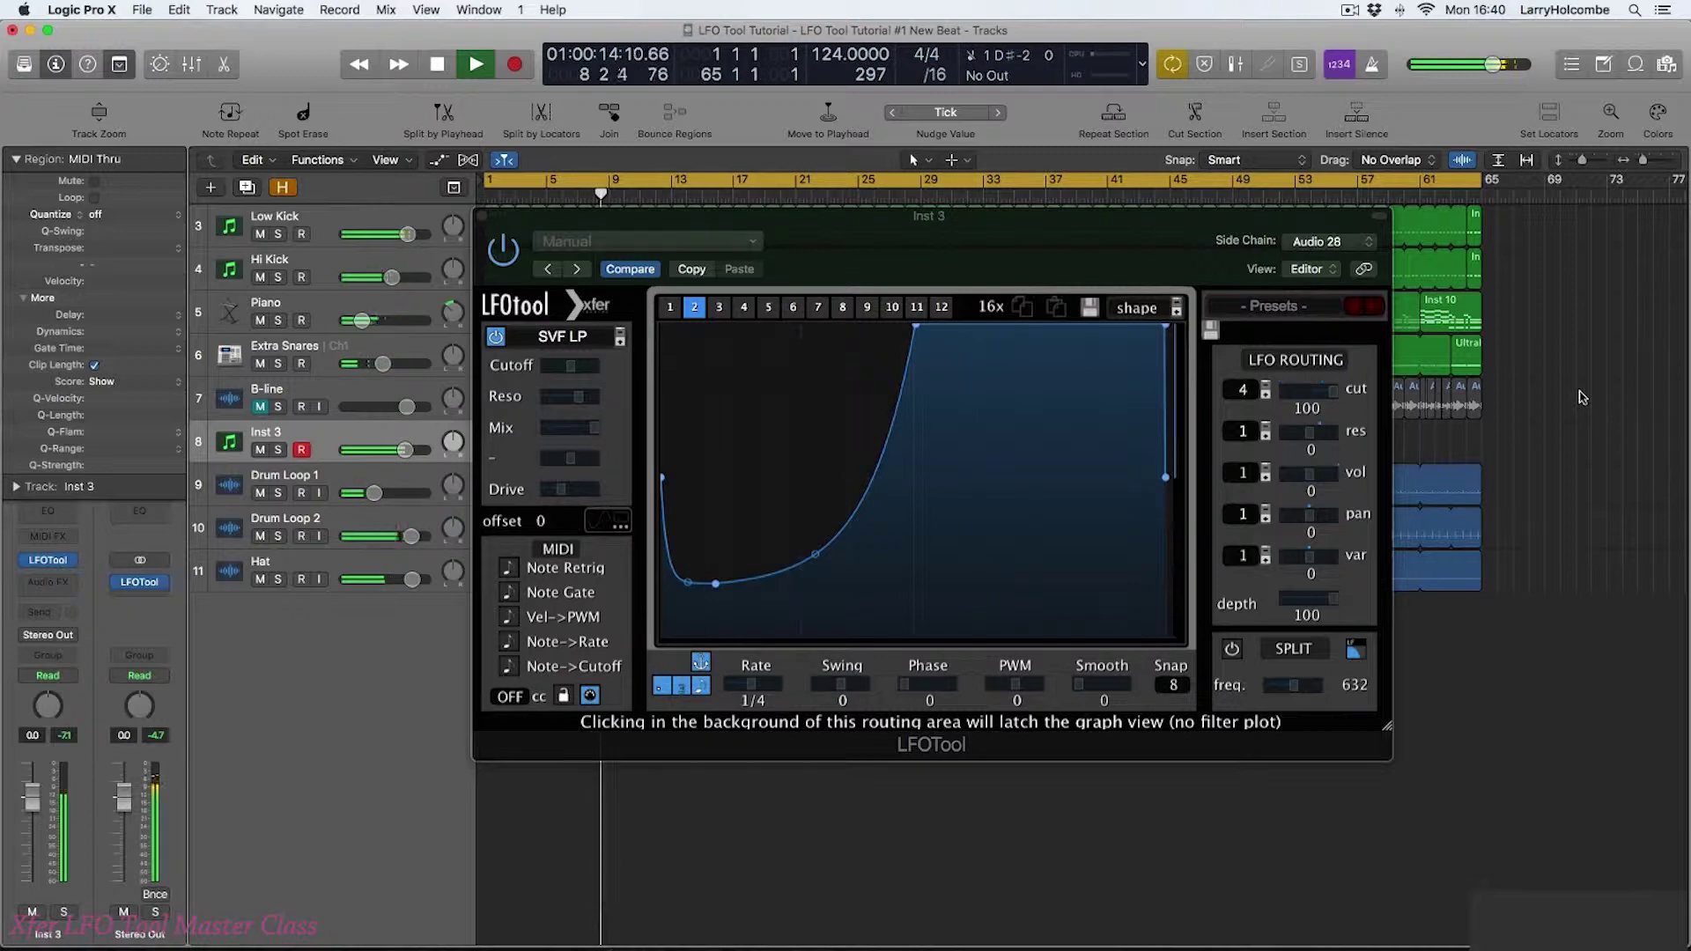
key(space)
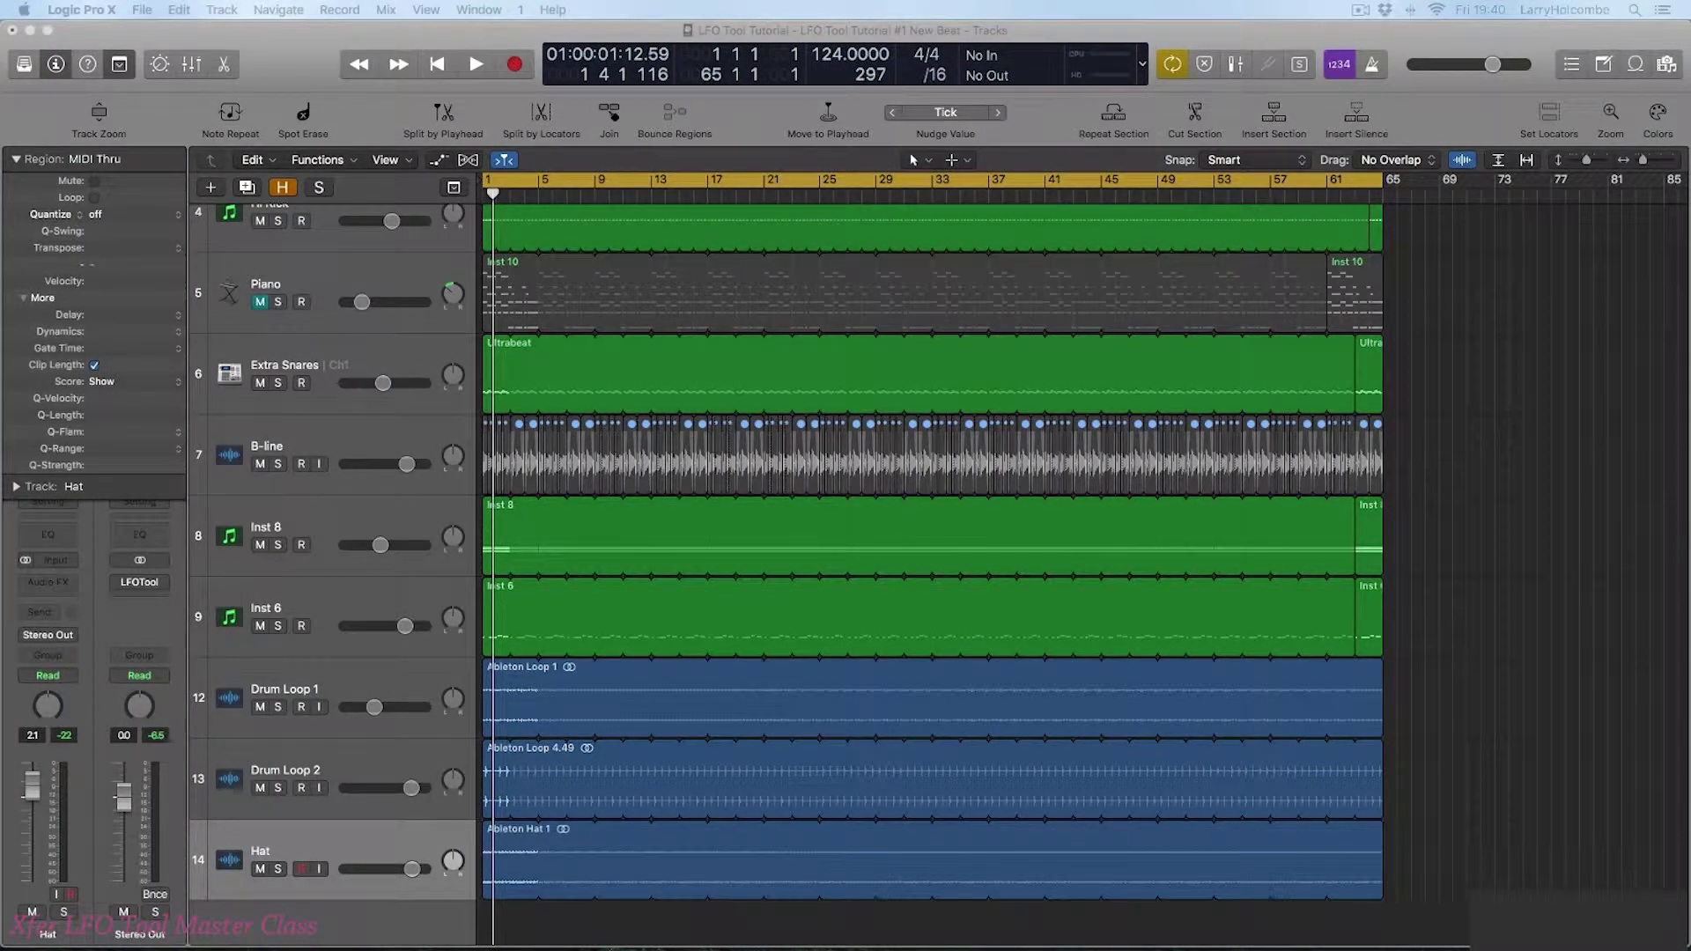
Step: Audition Inst 8 soloed, then un-solo it and restart playback
click(349, 517)
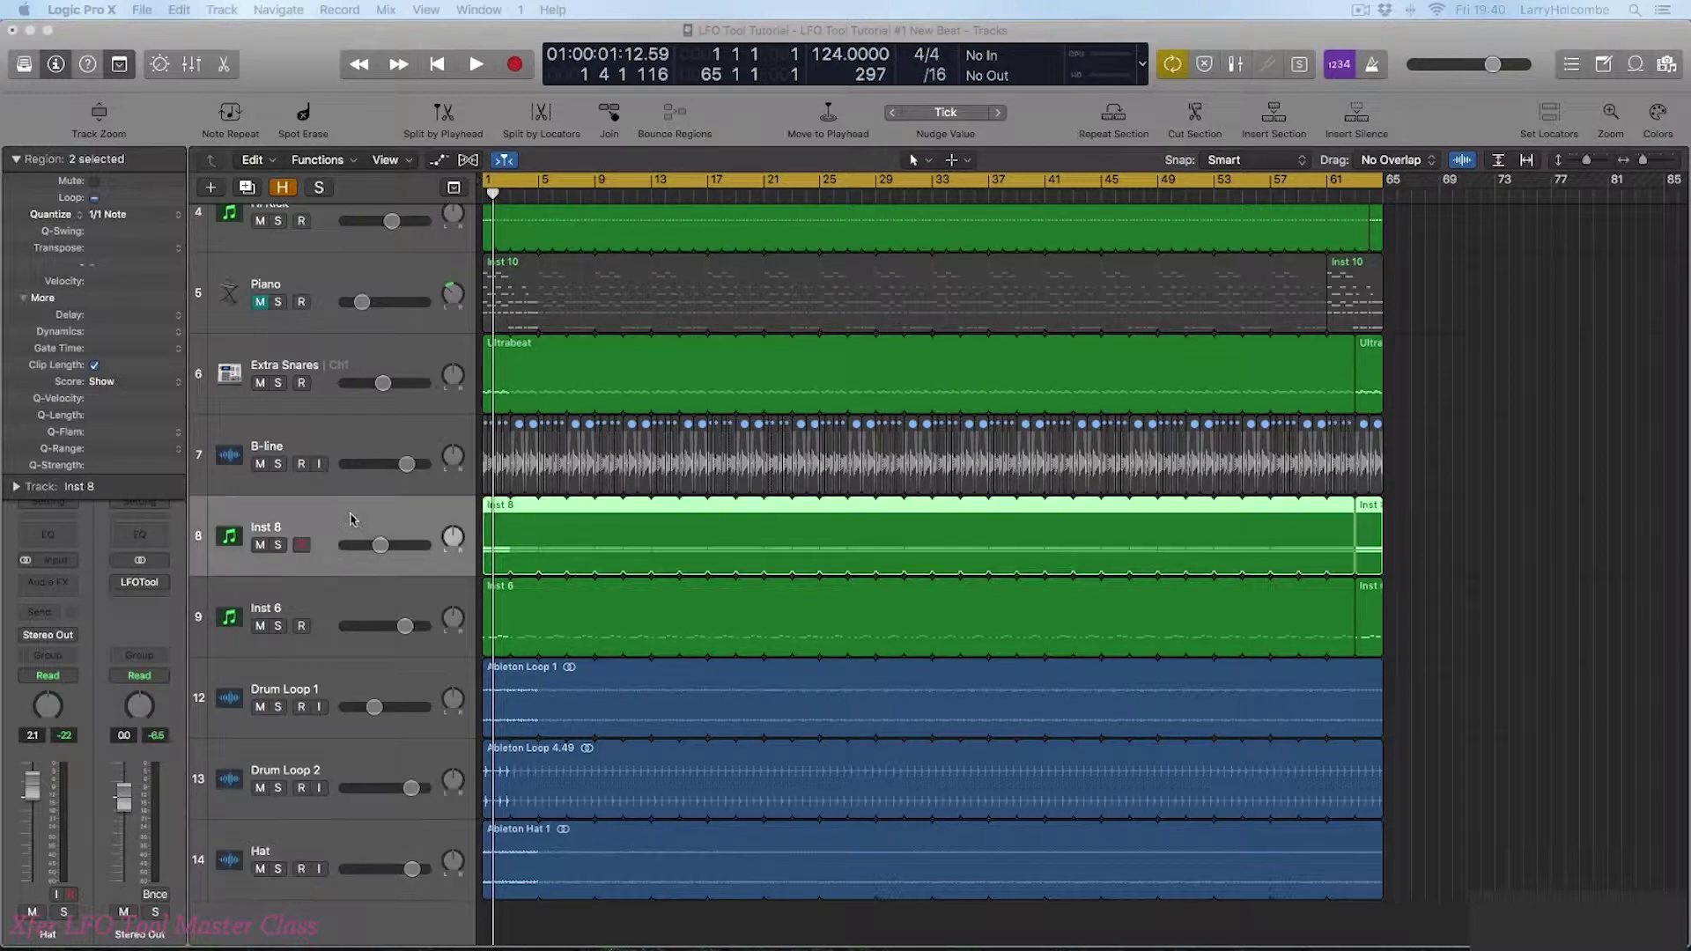
click(279, 545)
key(space)
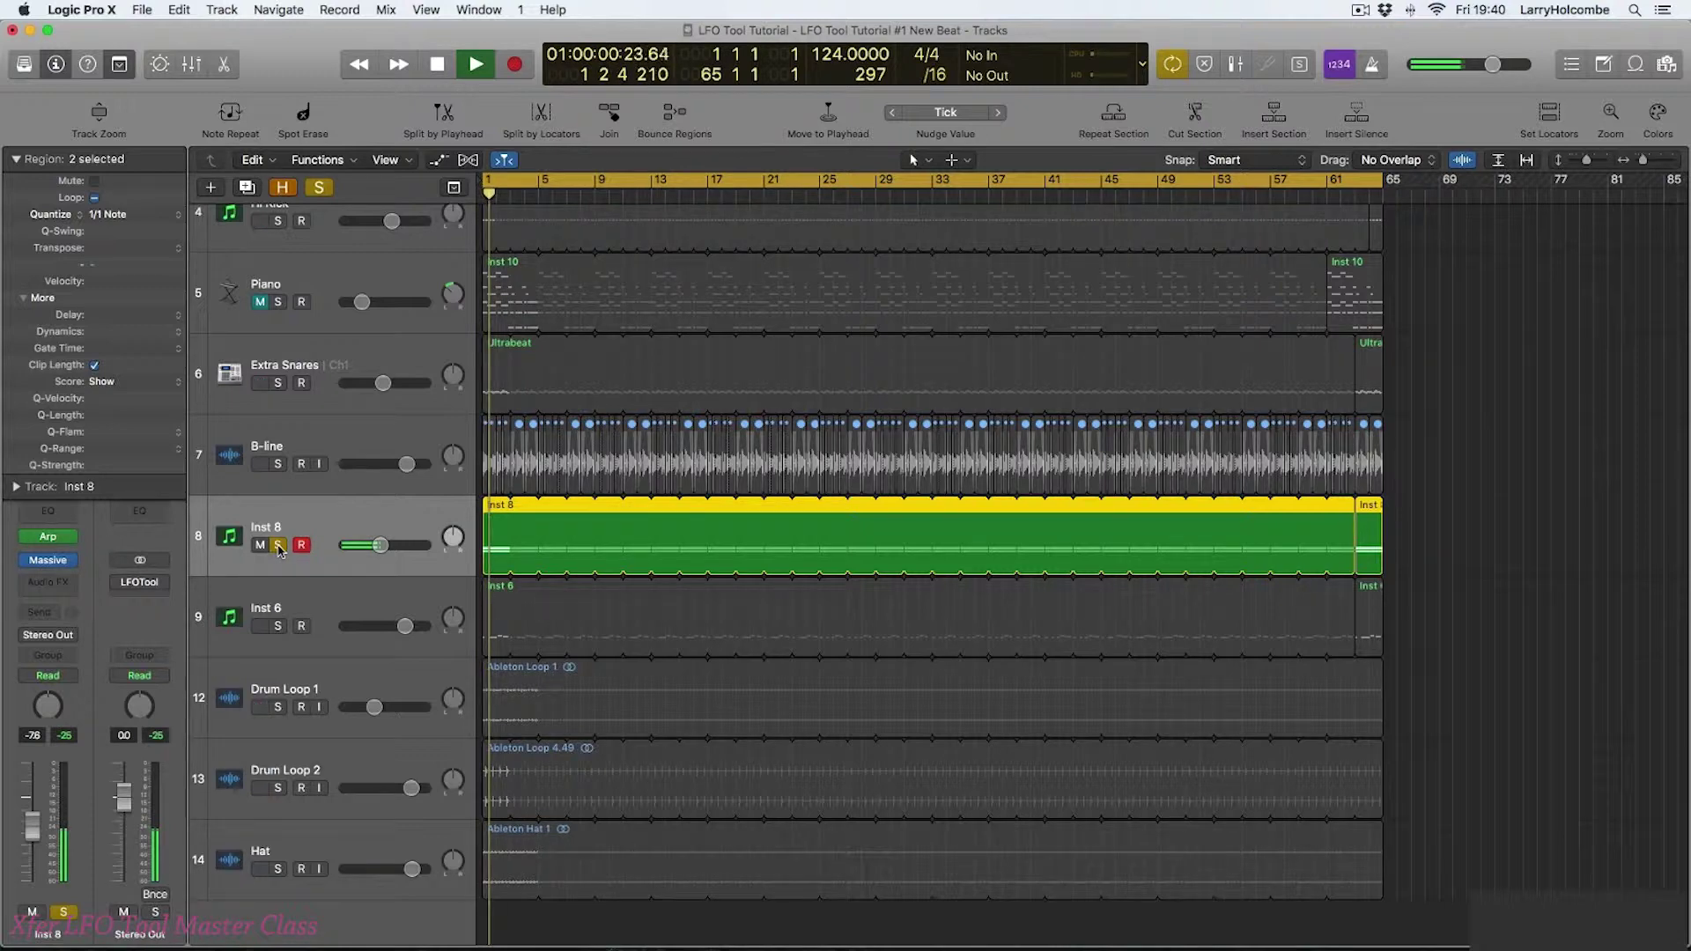
key(space)
click(279, 545)
key(space)
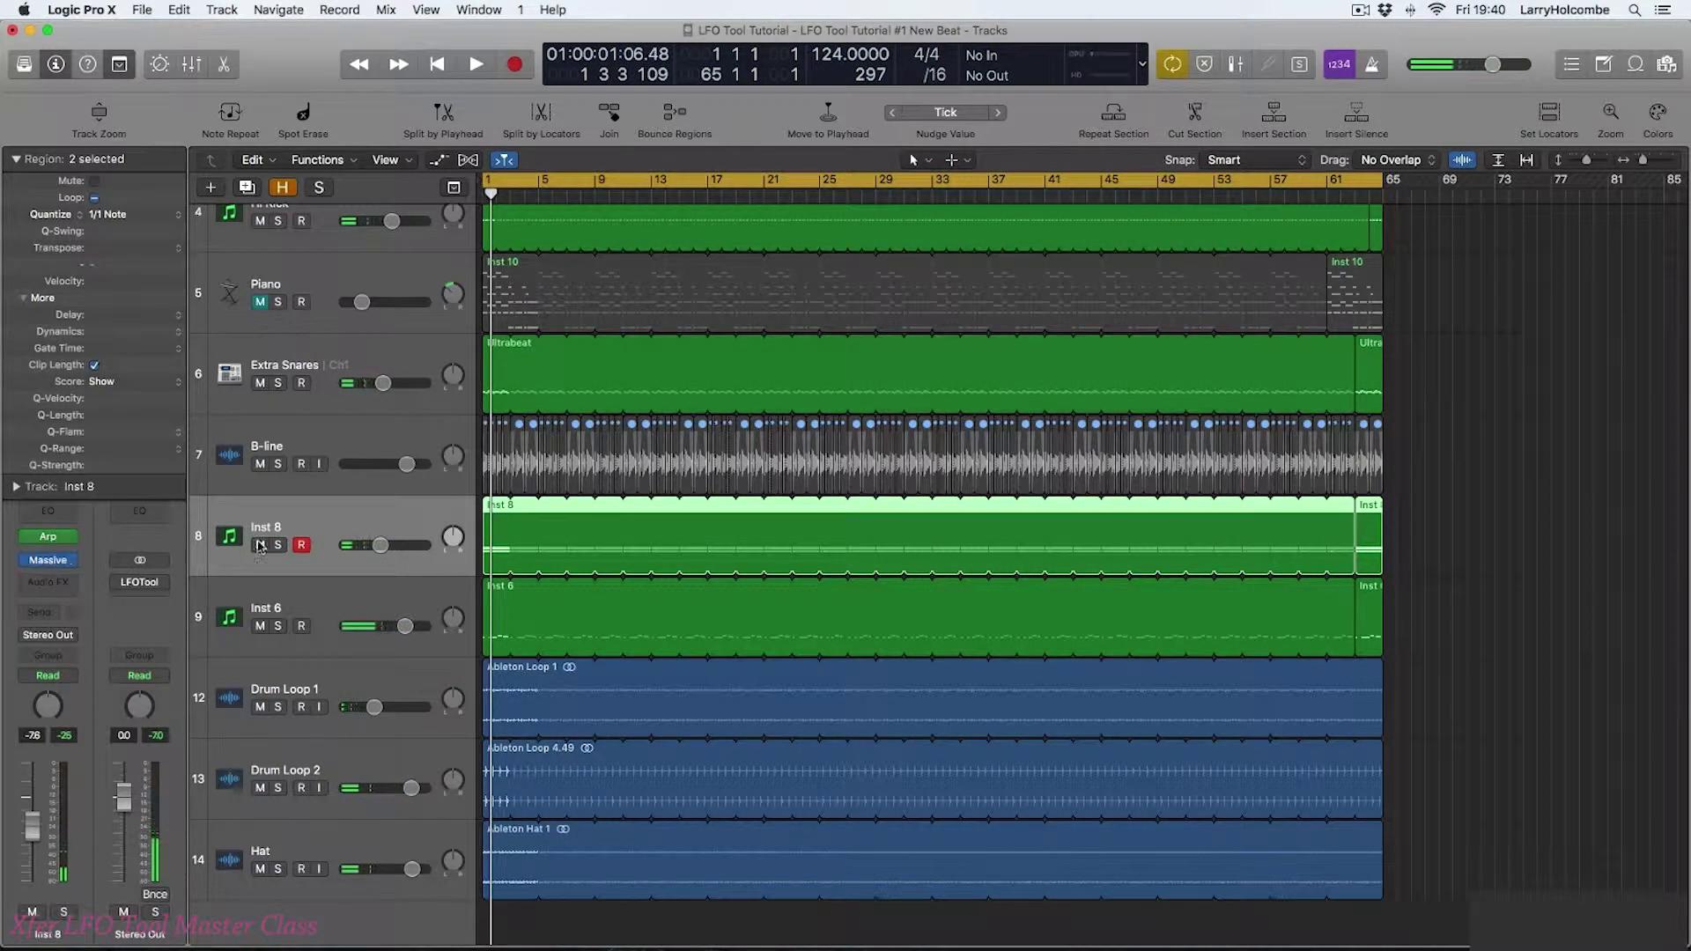
Step: Create software instrument track Inst 7 with Xfer Records LFOTool (Stereo) as its instrument
key(alt+super+n)
click(647, 88)
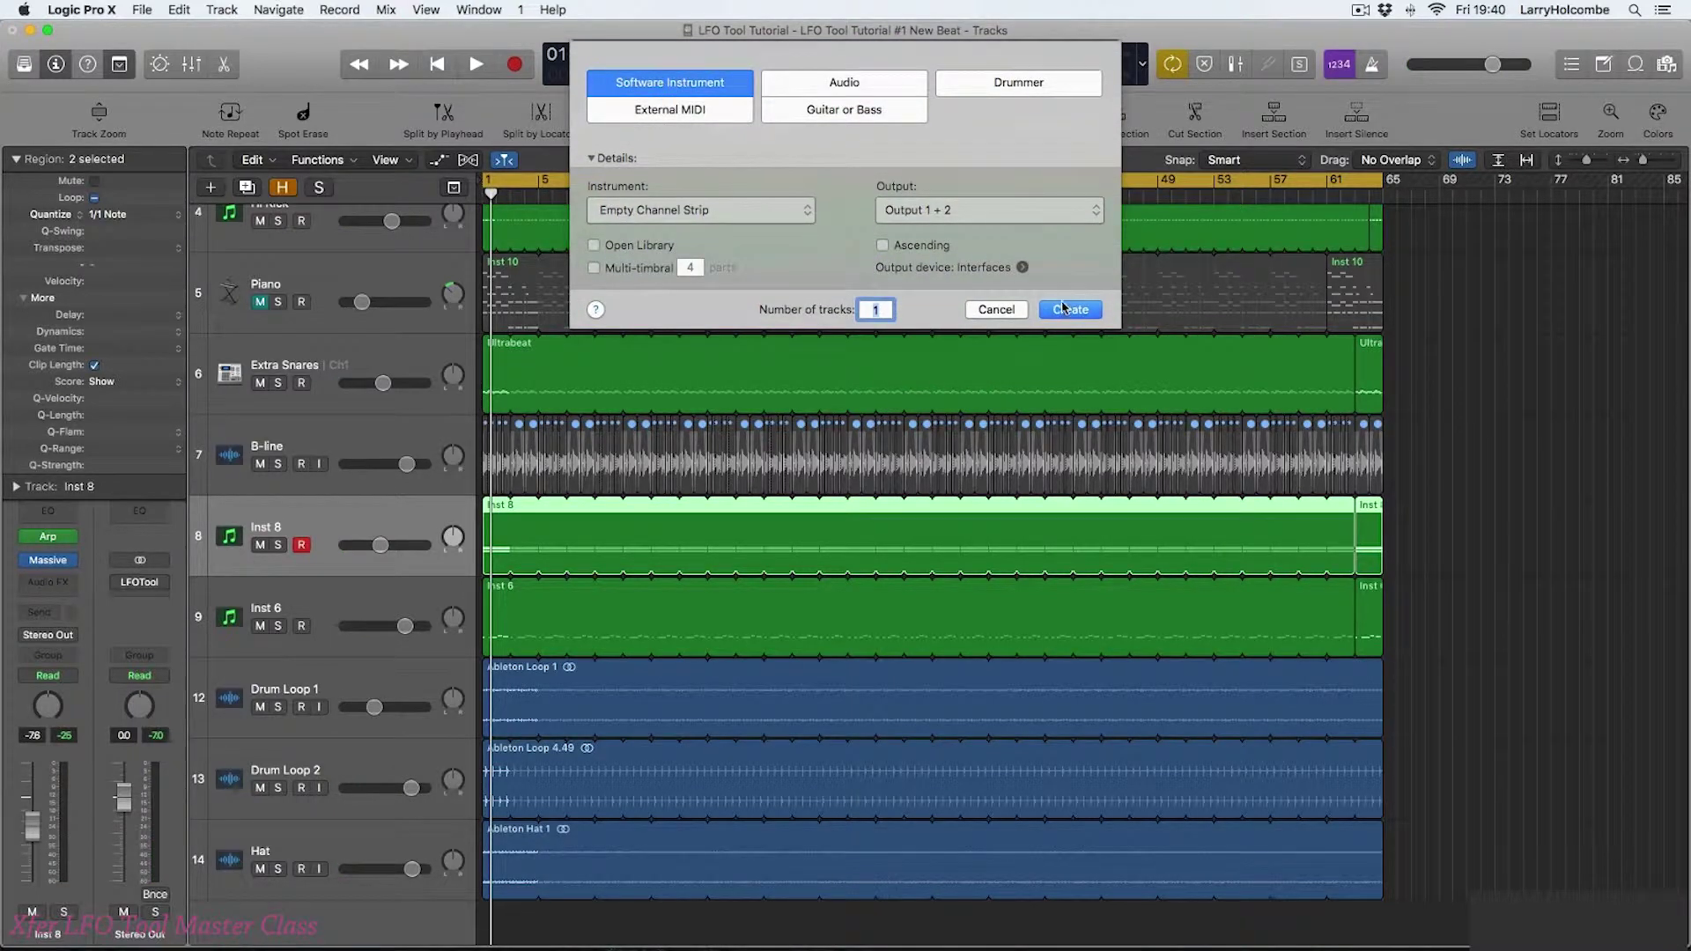
click(1063, 308)
click(46, 562)
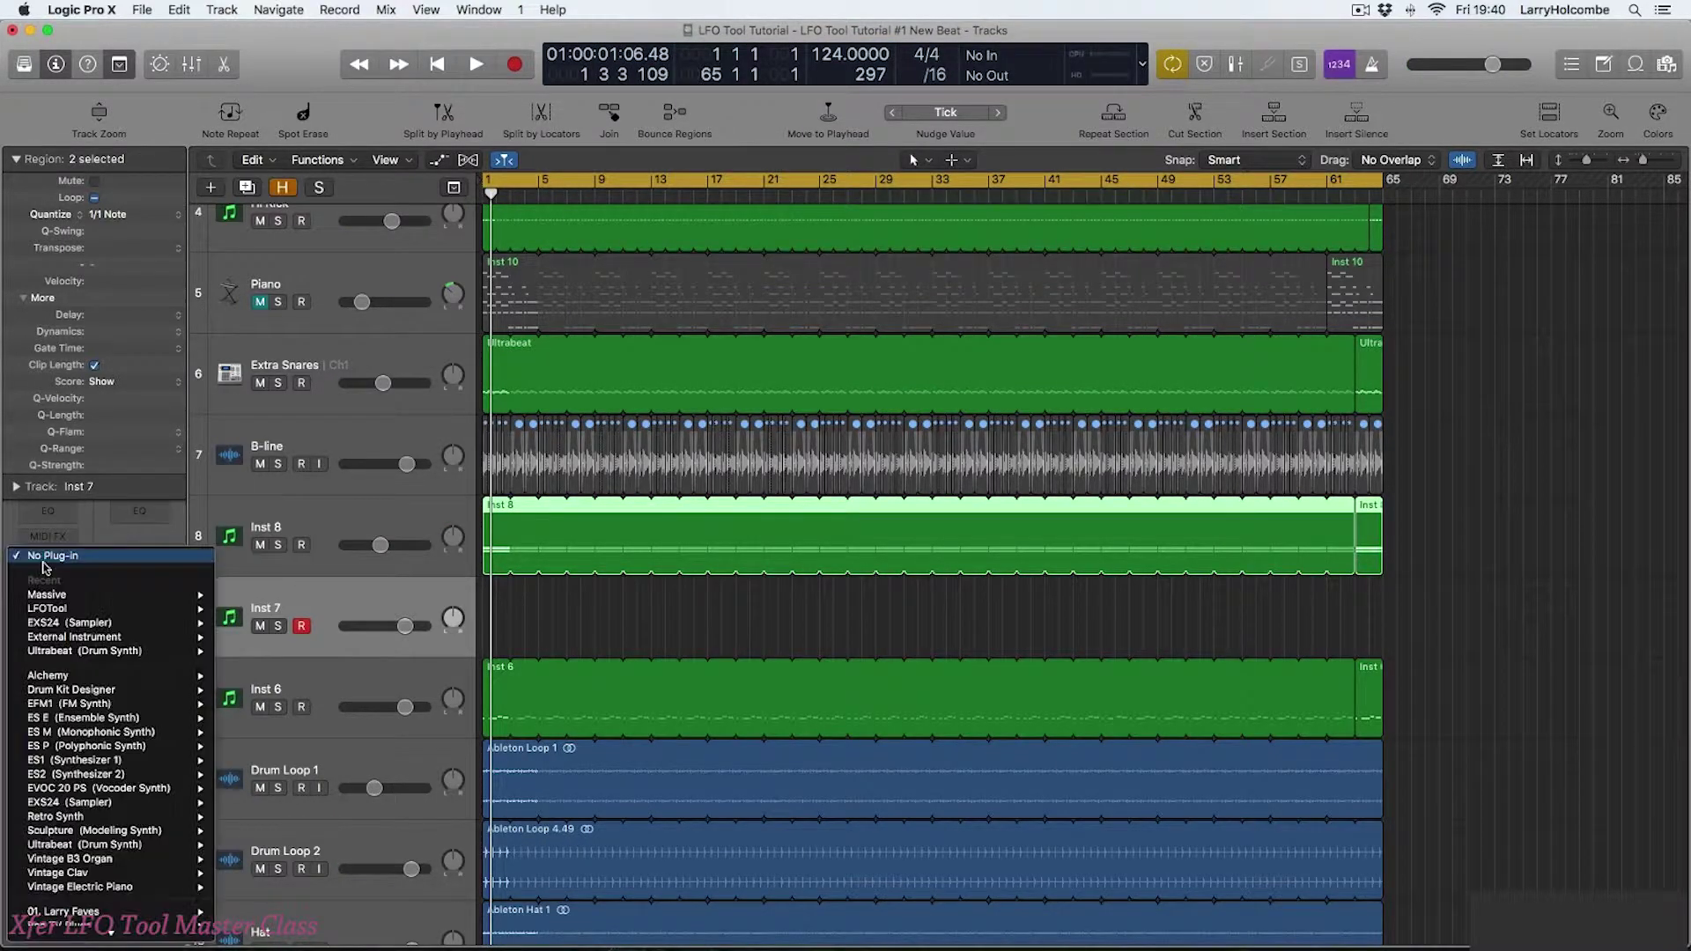
mouse_move(168, 938)
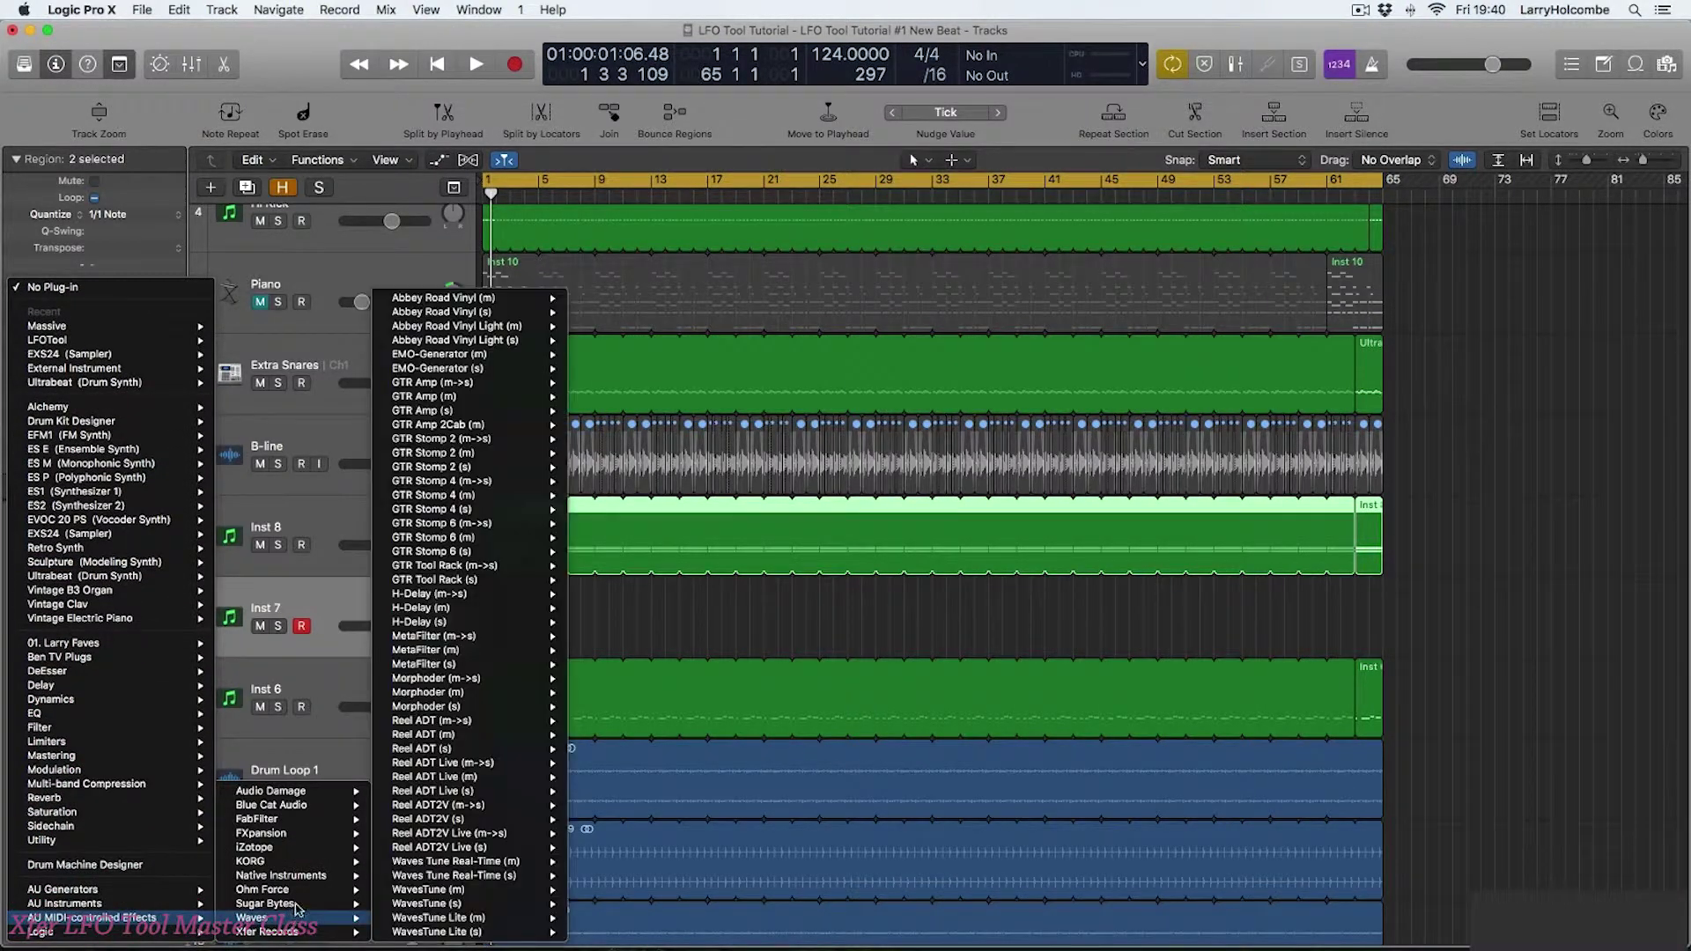
mouse_move(295, 932)
mouse_move(445, 921)
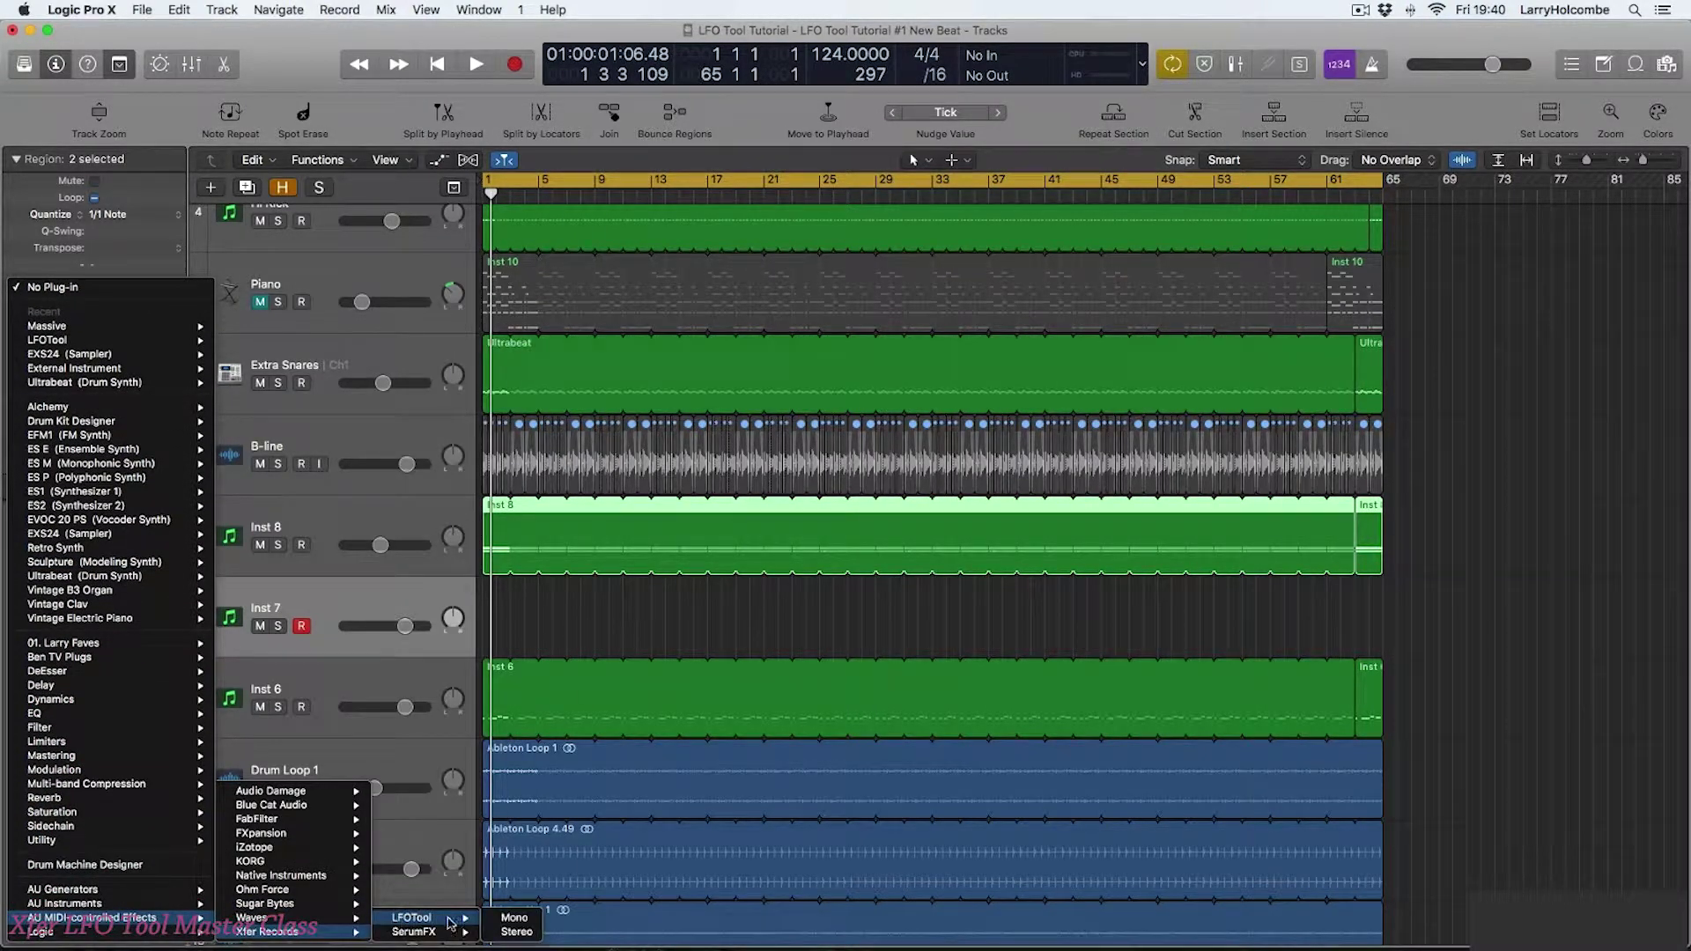
click(516, 932)
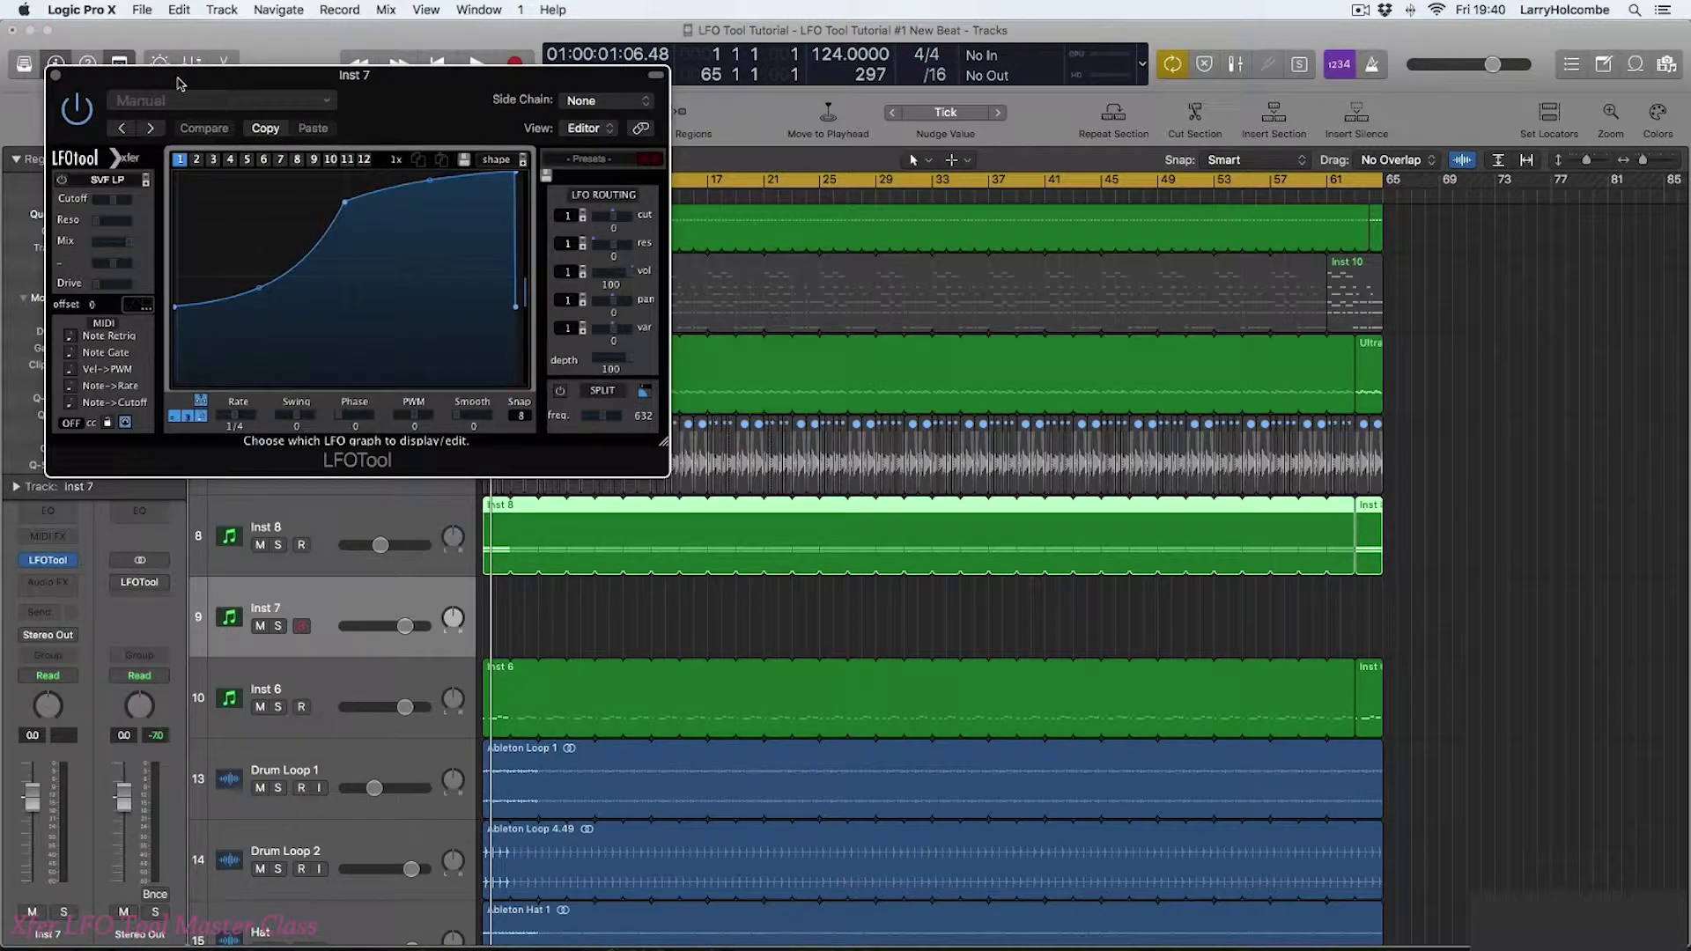
drag(185, 83, 589, 73)
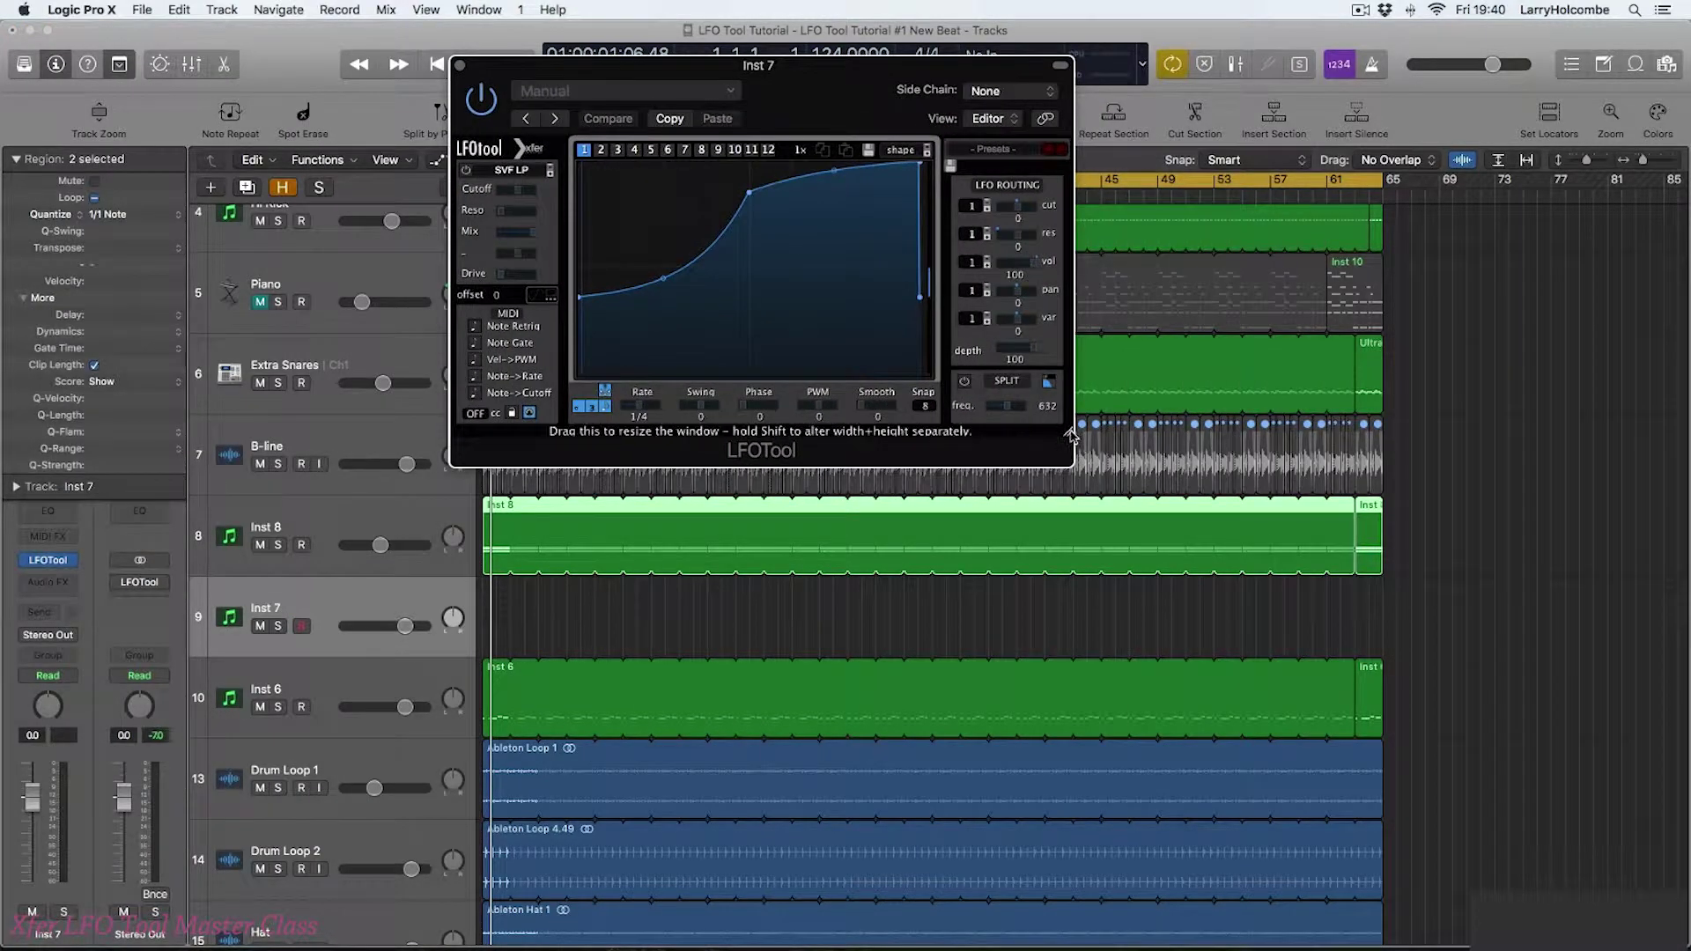
Step: Enlarge and reposition the LFOTool window, choosing Inst 8 as its Side Chain source
drag(1070, 434, 1244, 518)
drag(797, 78, 660, 164)
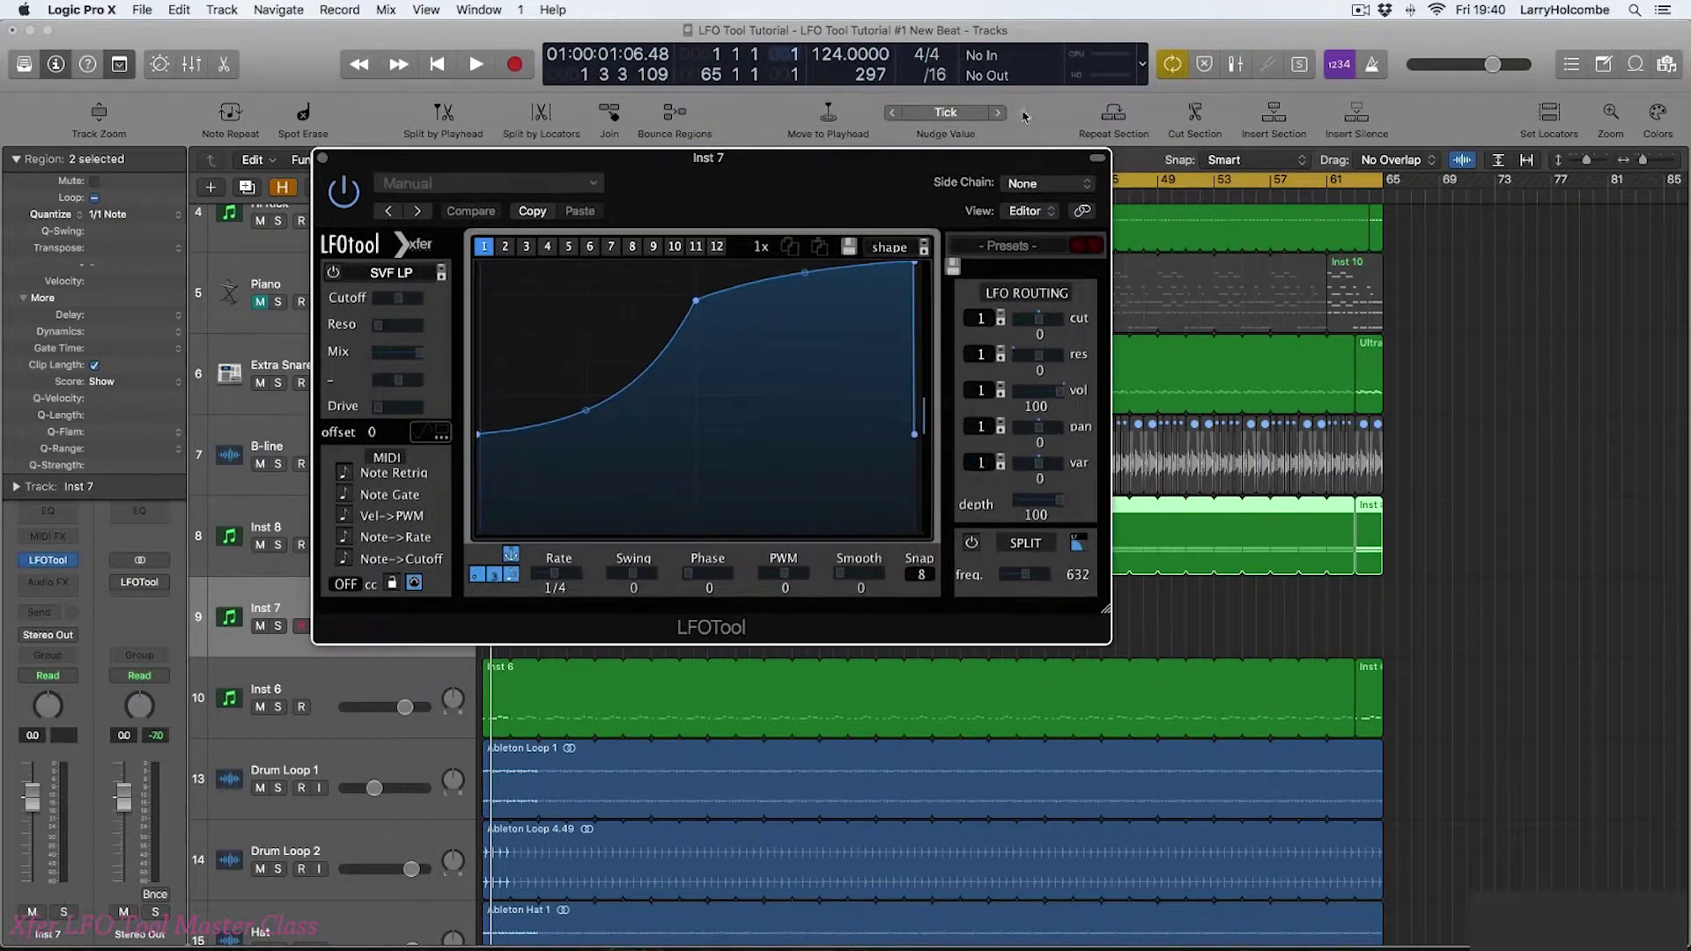
click(1022, 183)
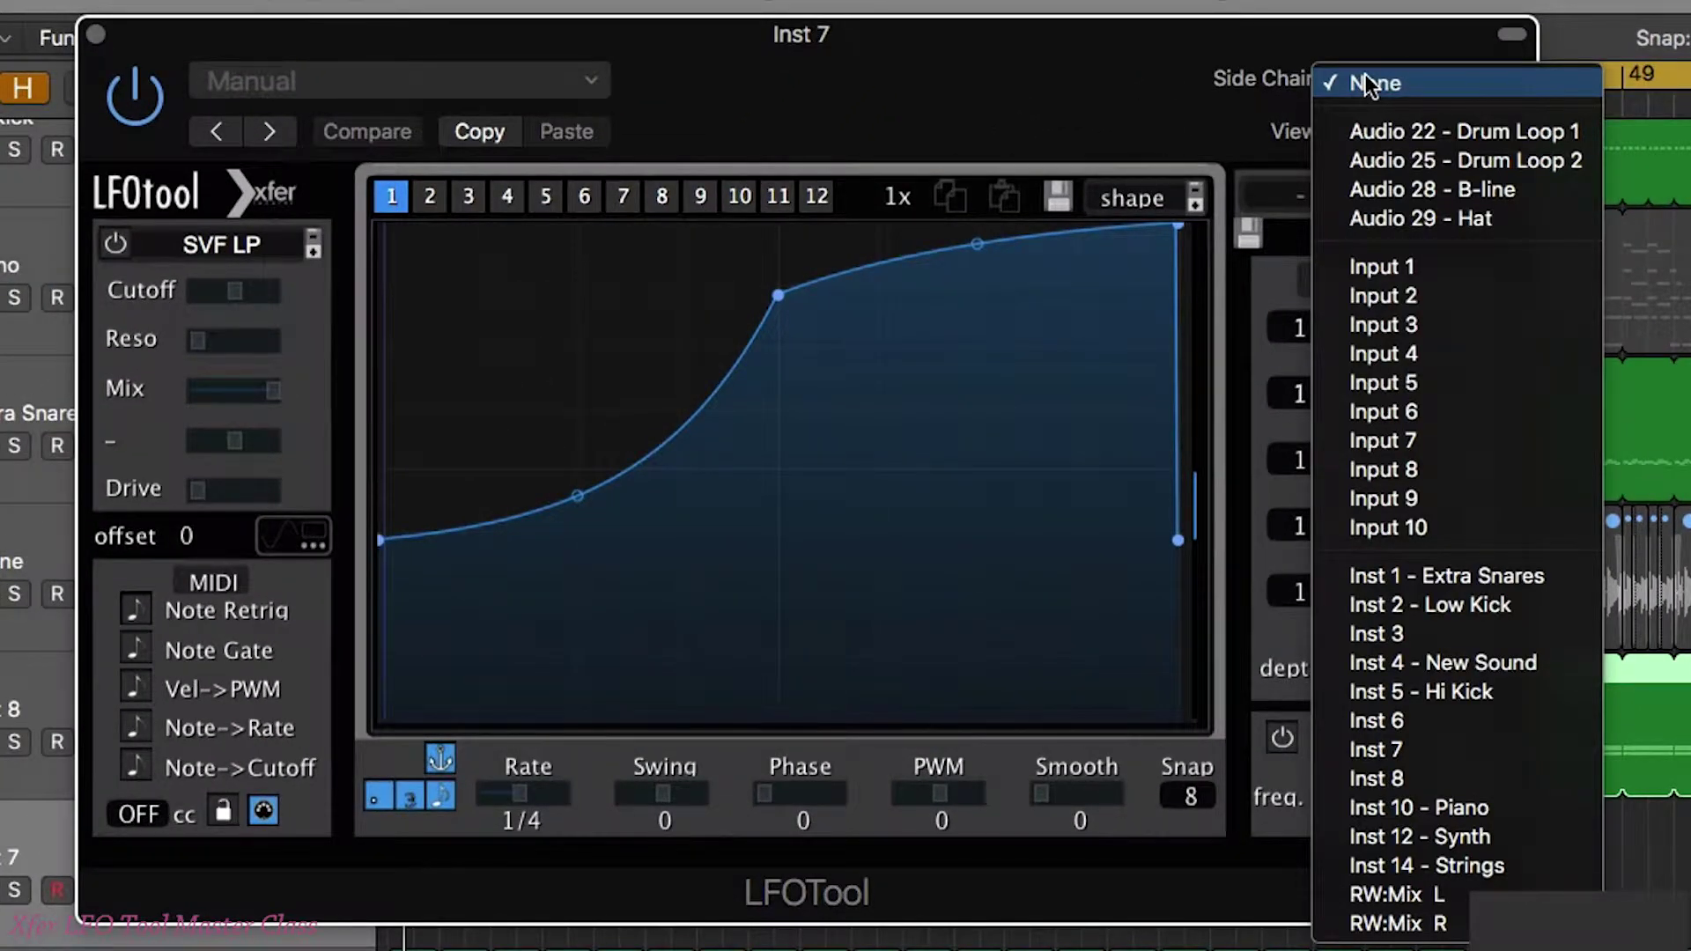
click(1430, 780)
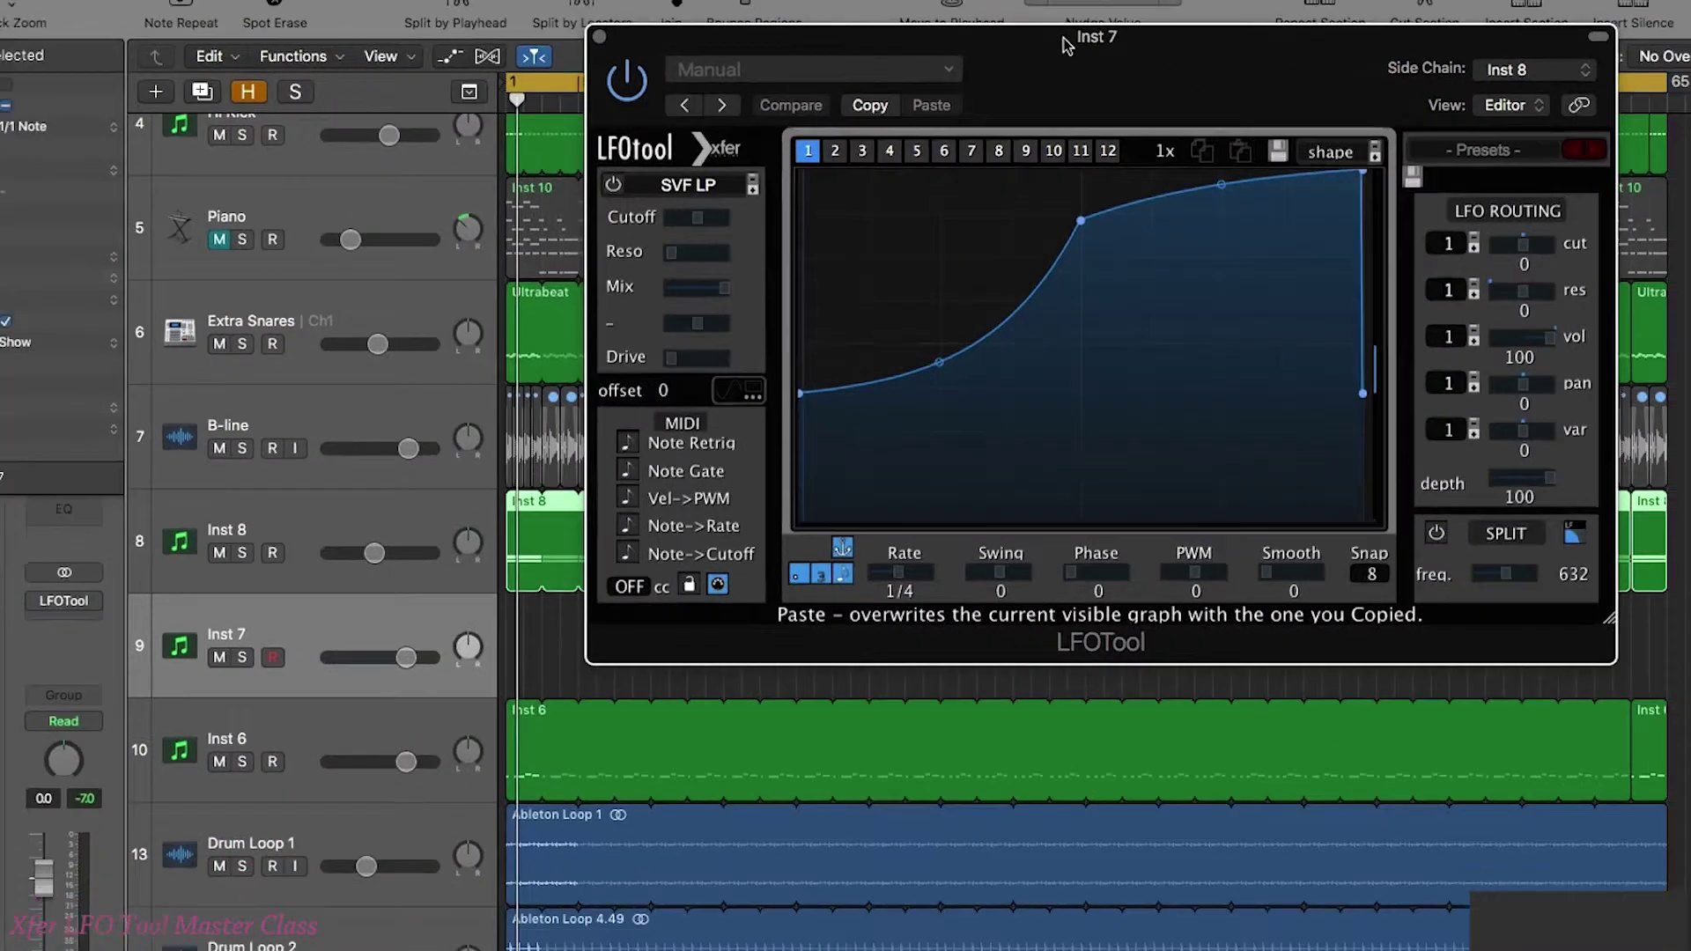
drag(755, 45, 781, 41)
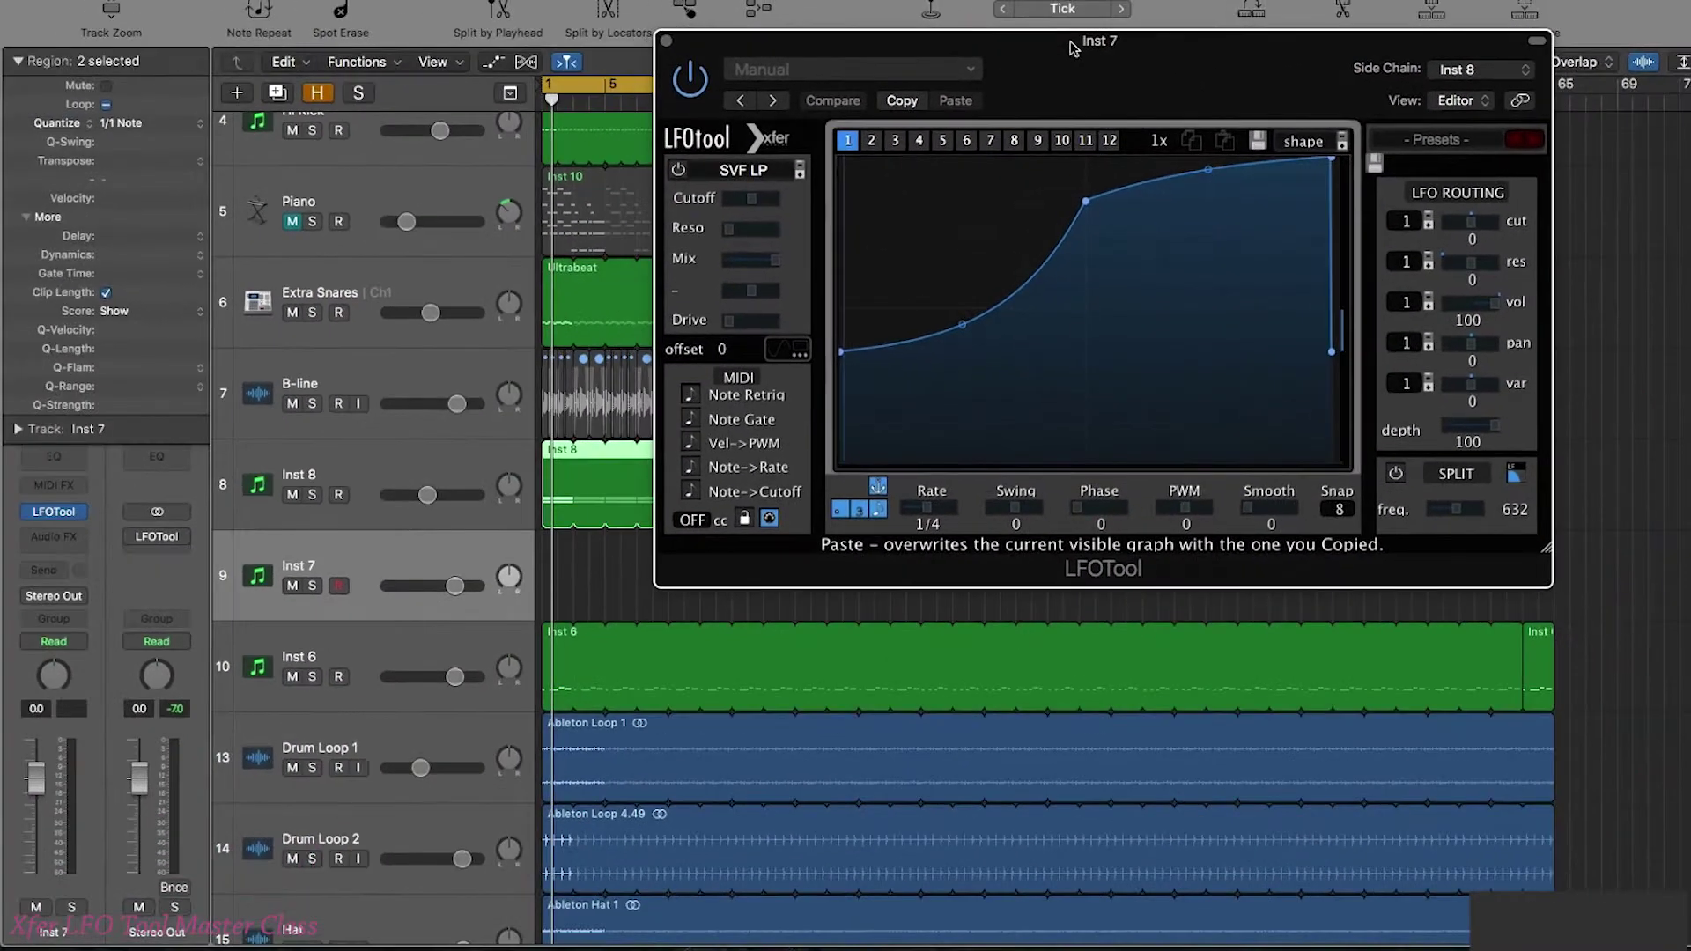
drag(1073, 47, 1207, 39)
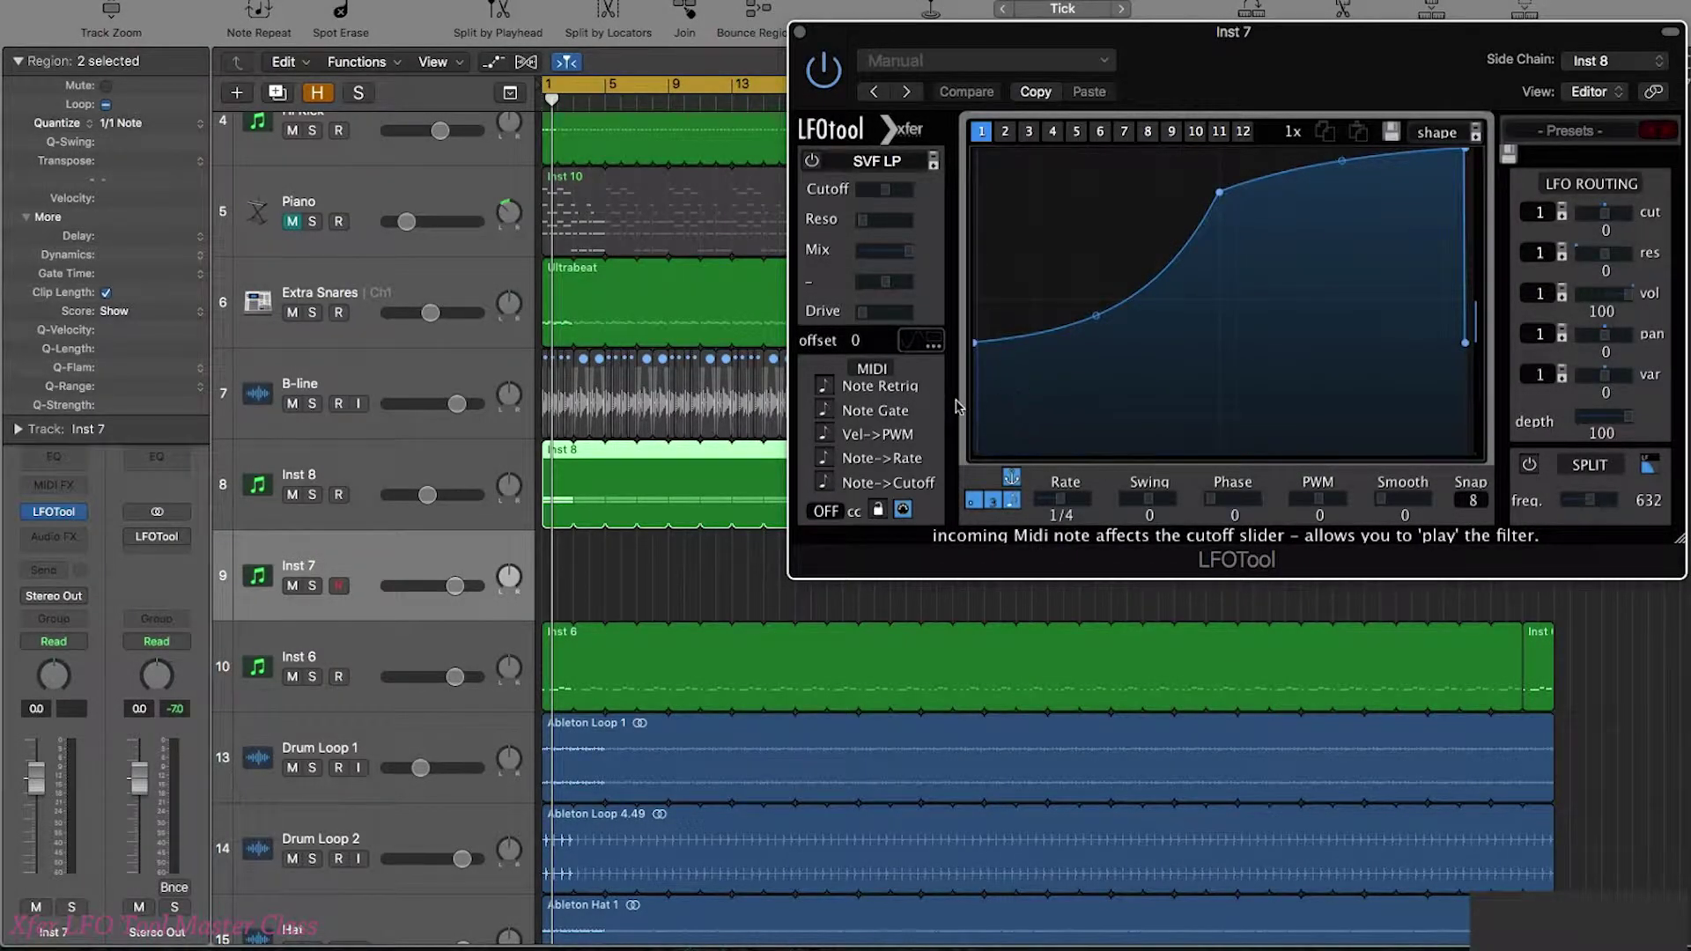
Step: Start playback, set Inst 8's output from Stereo Out to No Output, then reselect Inst 7
key(space)
key(Up)
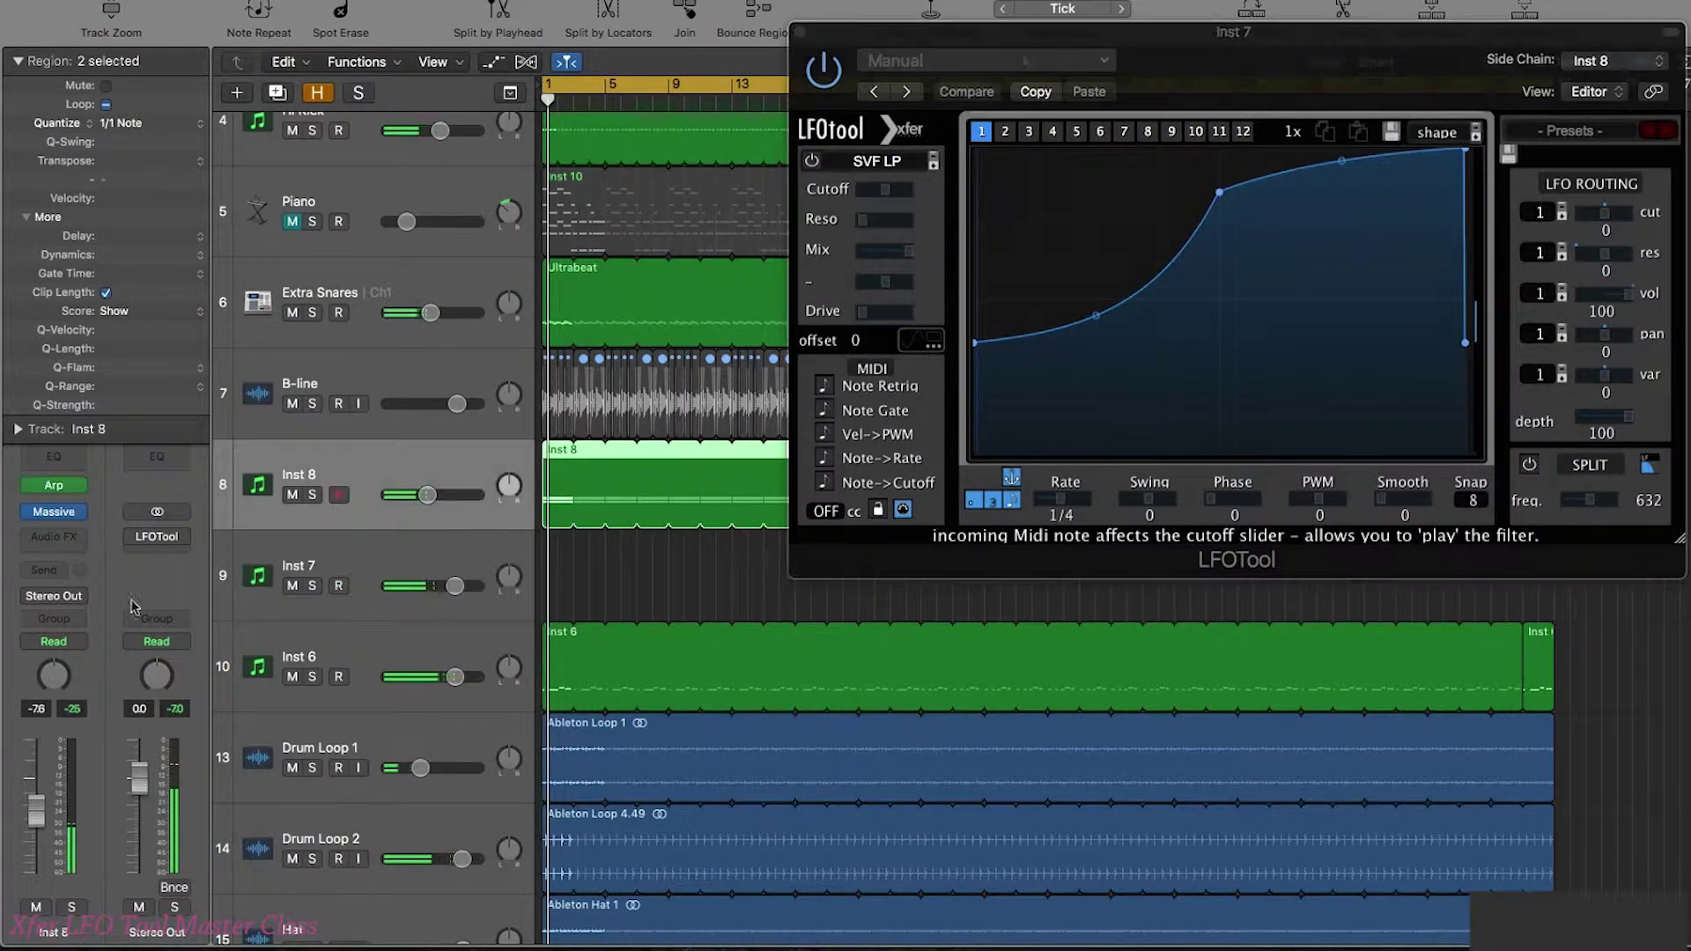
click(55, 599)
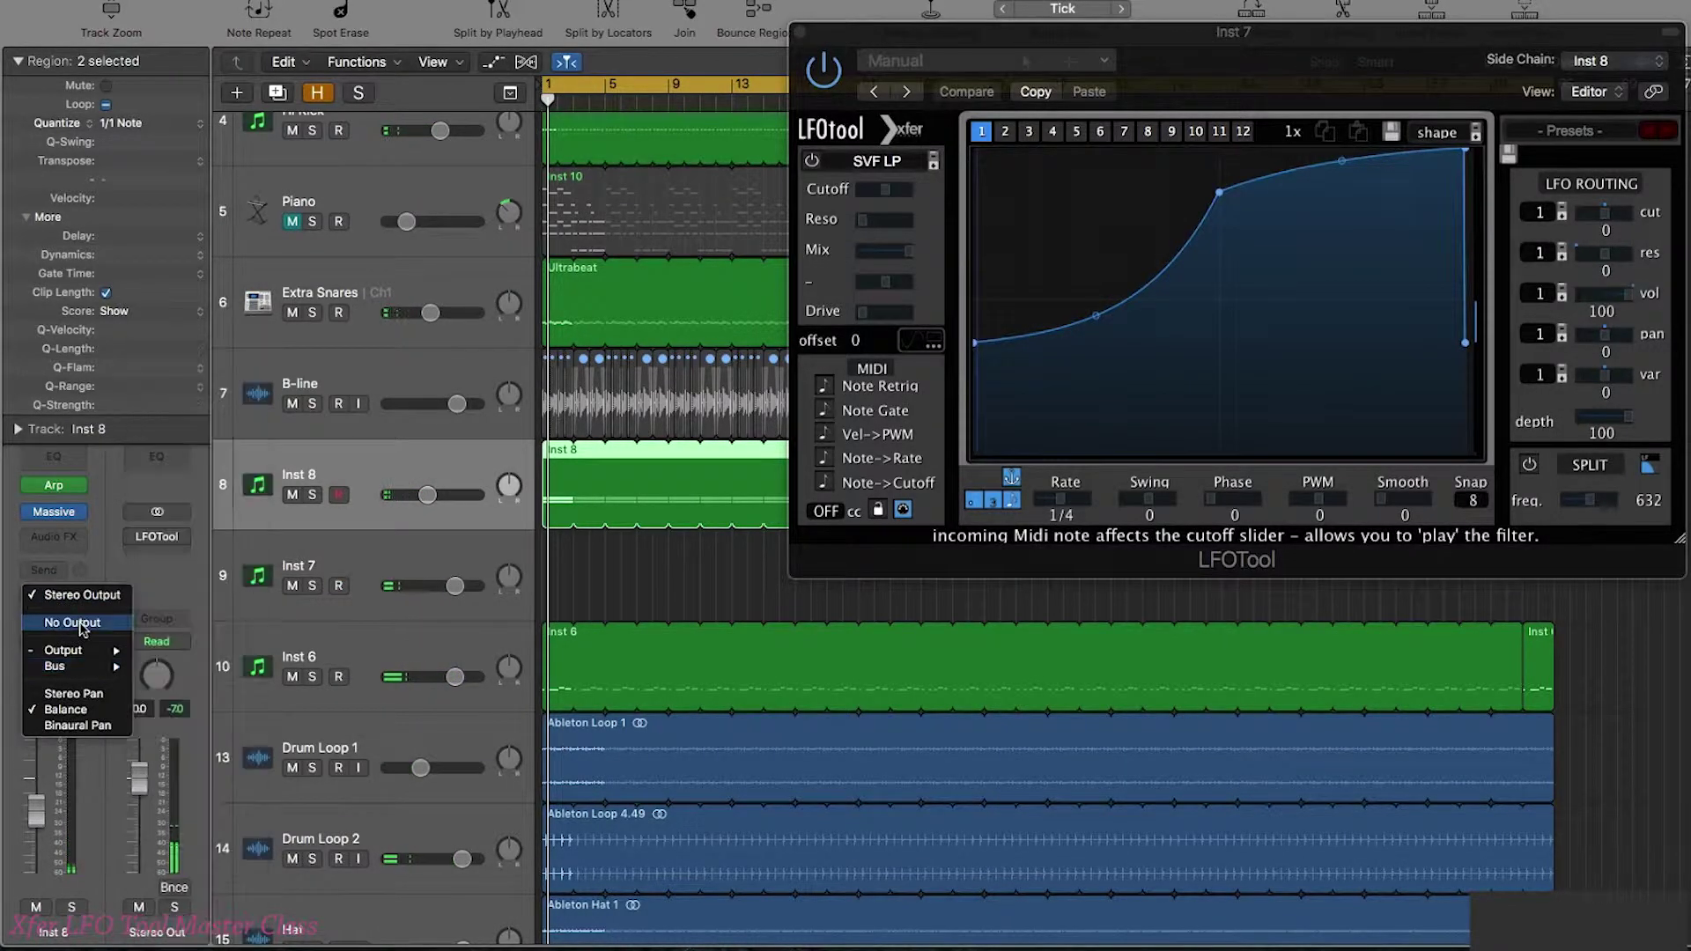
click(80, 623)
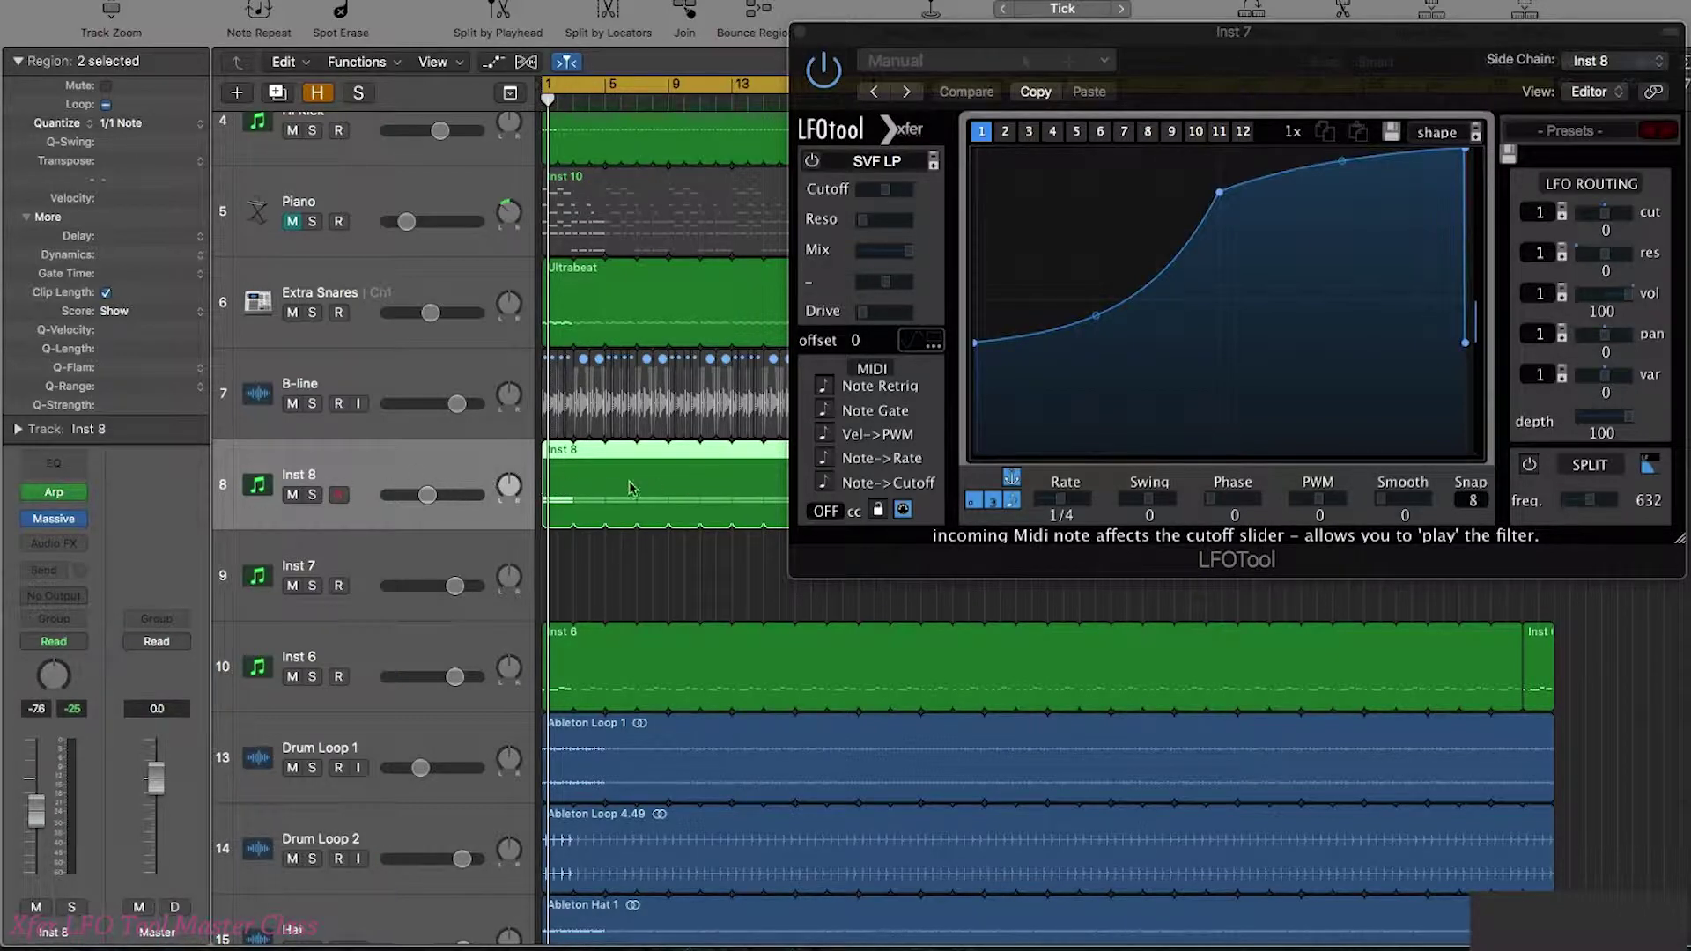
click(473, 553)
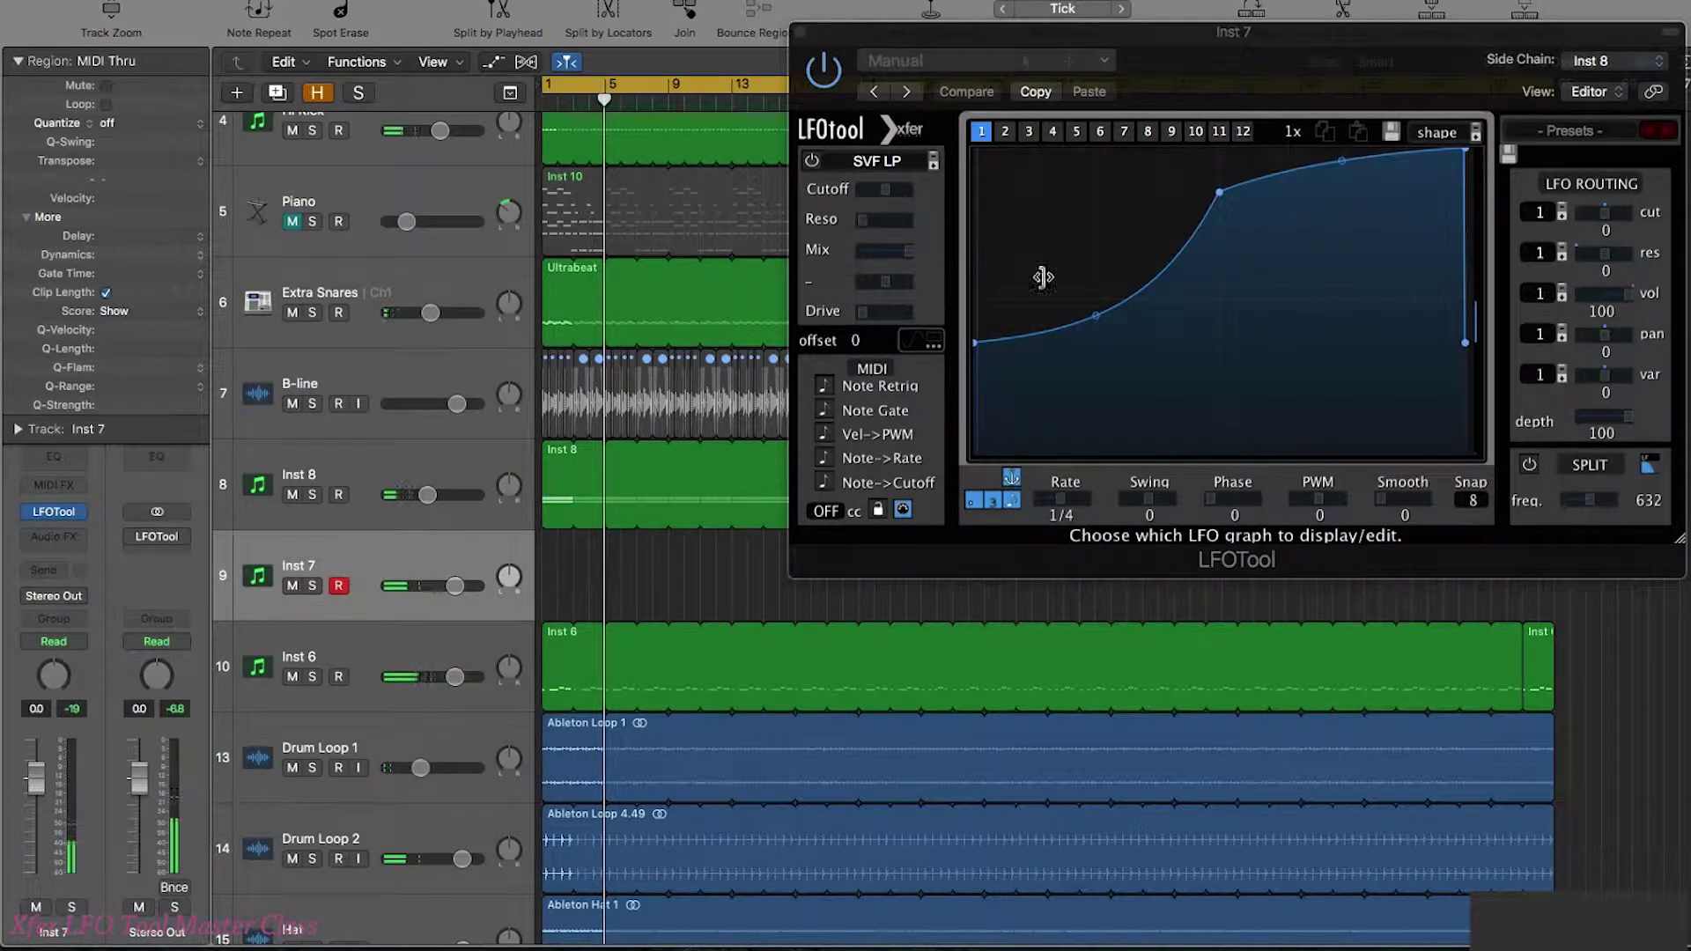
Step: Turn on Note Retrig and LFOTool's filter on Inst 7, replaying the project to audition each
click(825, 388)
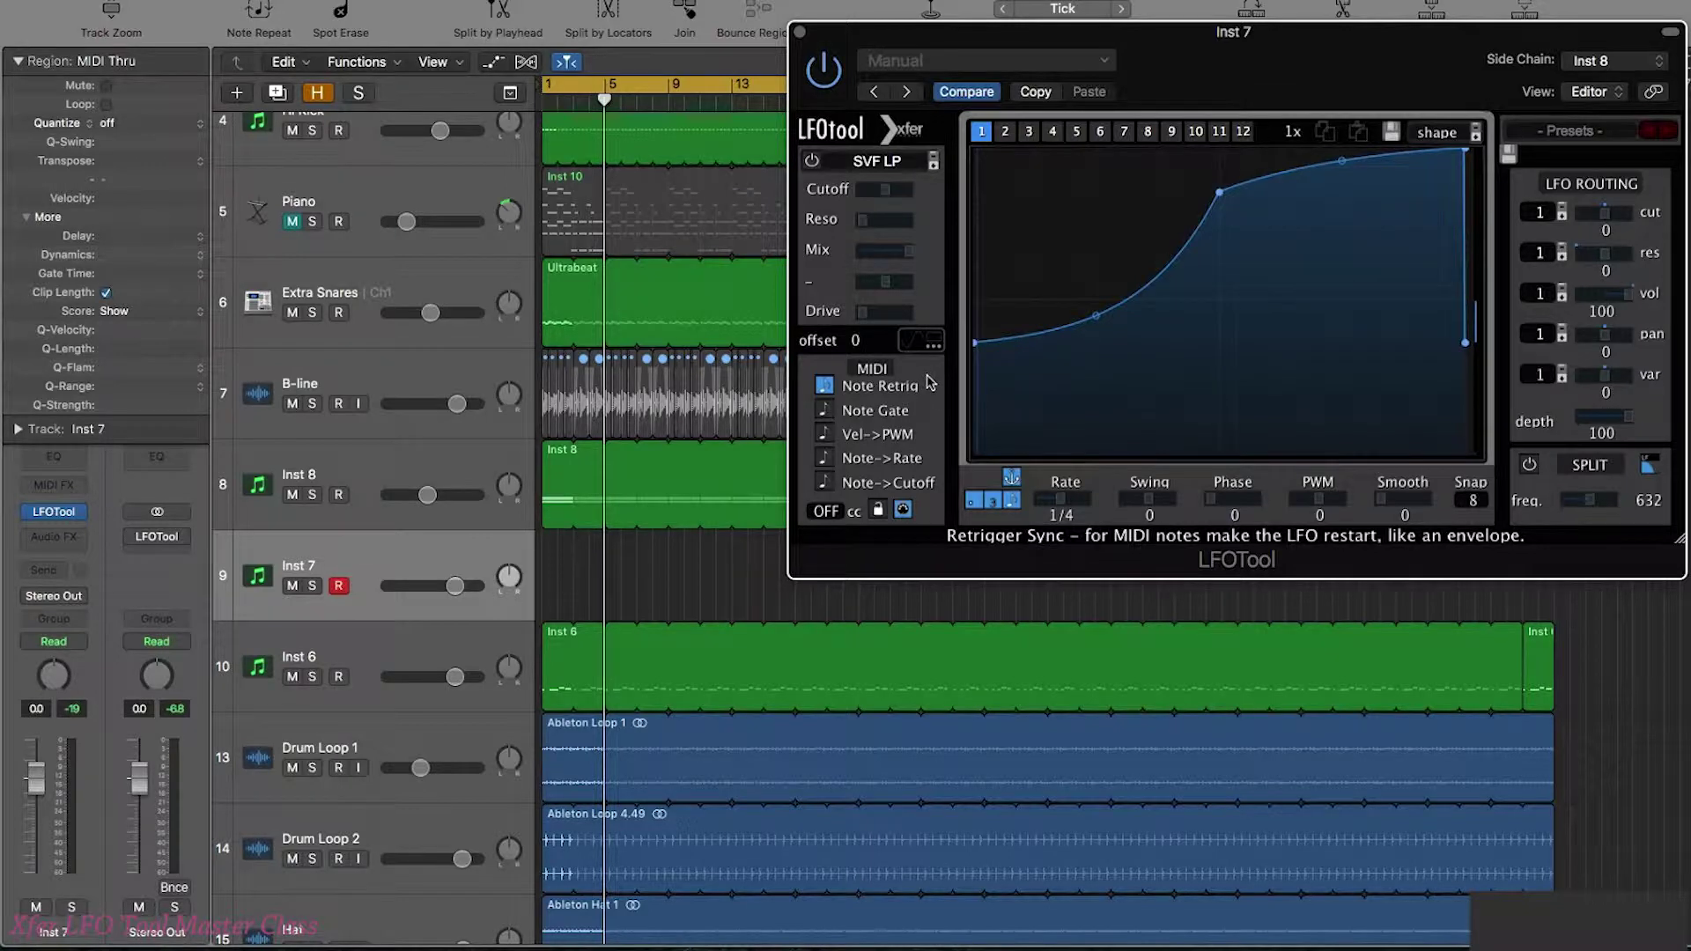
key(space)
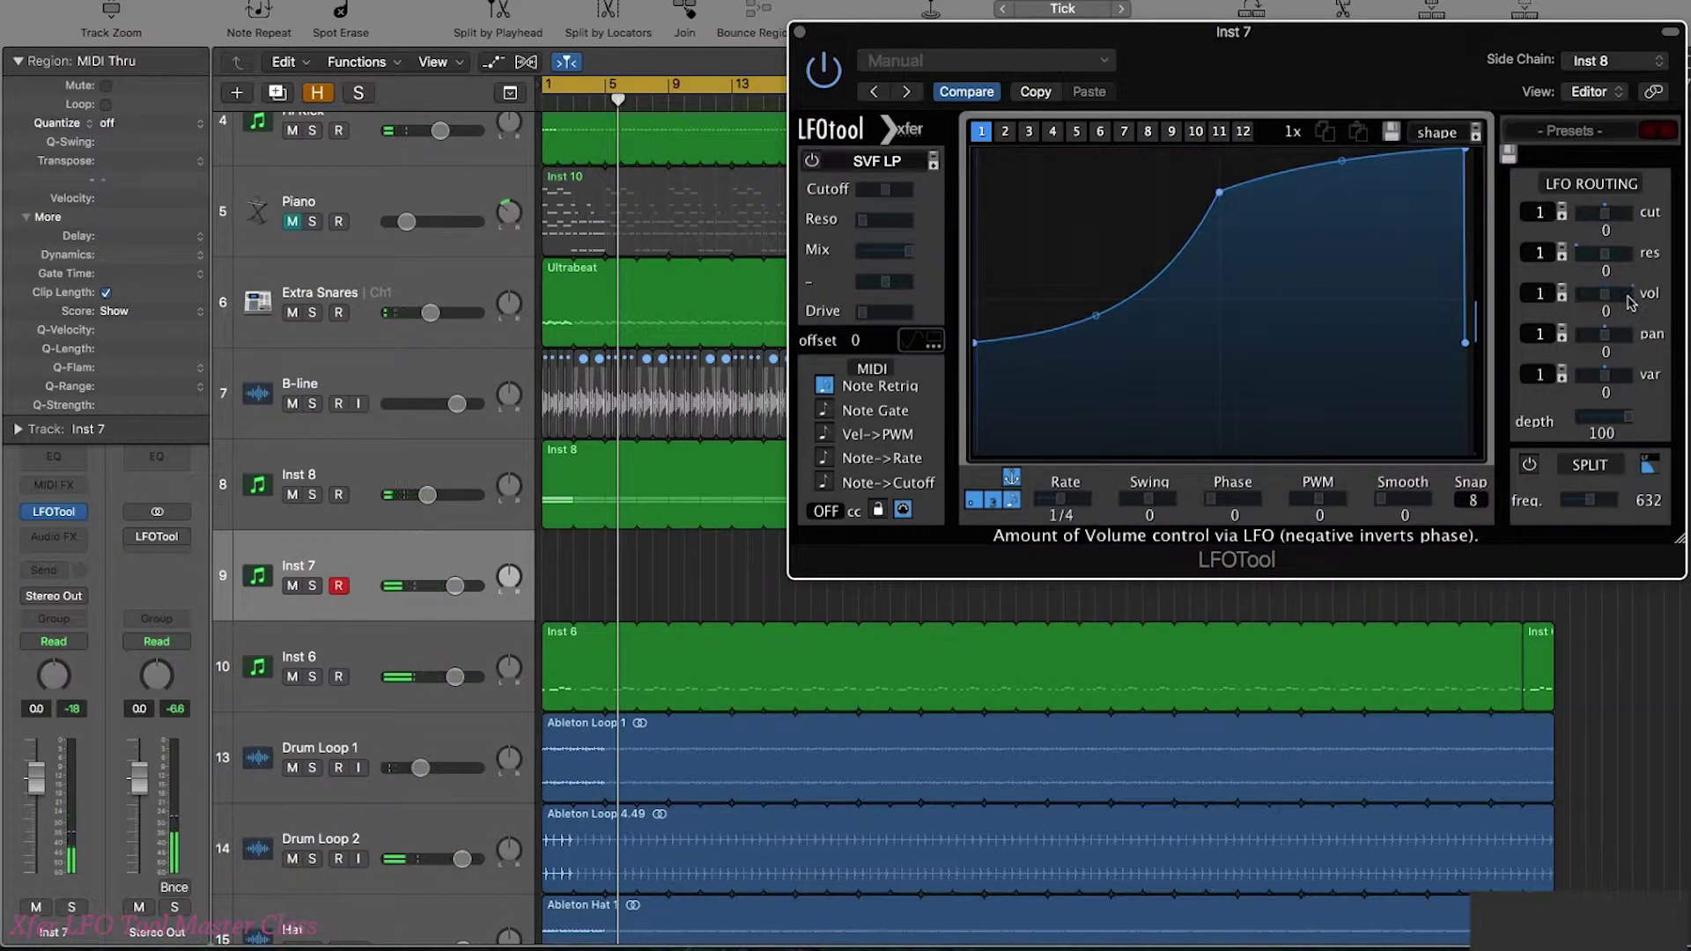
mouse_move(899, 190)
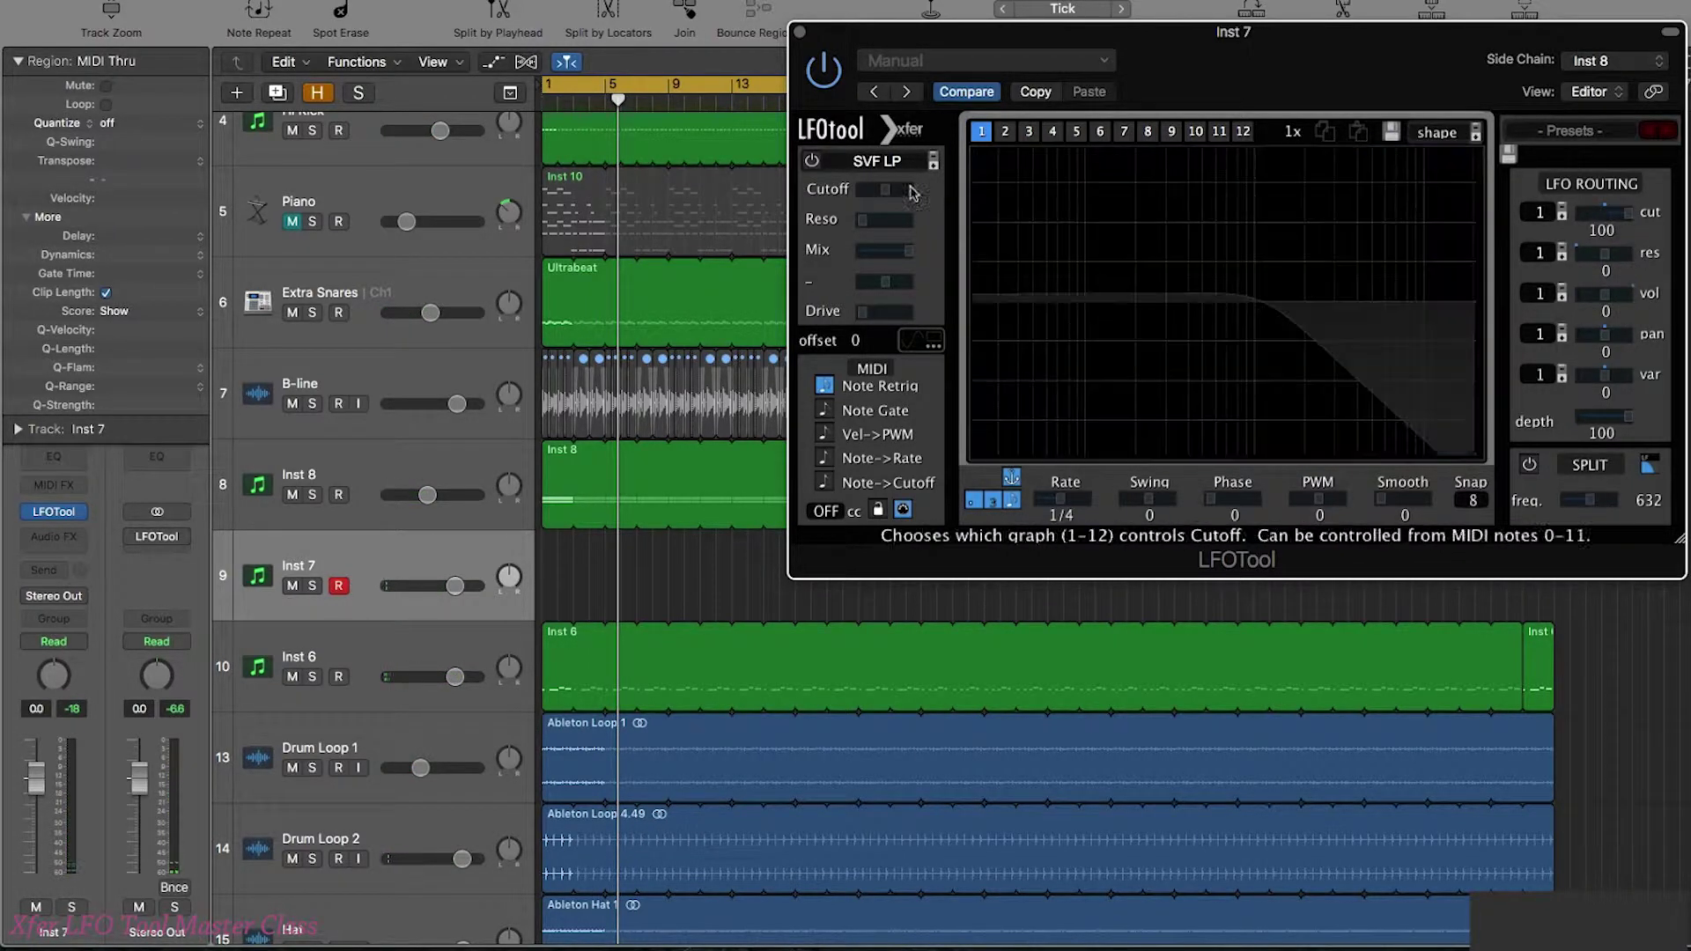
click(812, 160)
key(space)
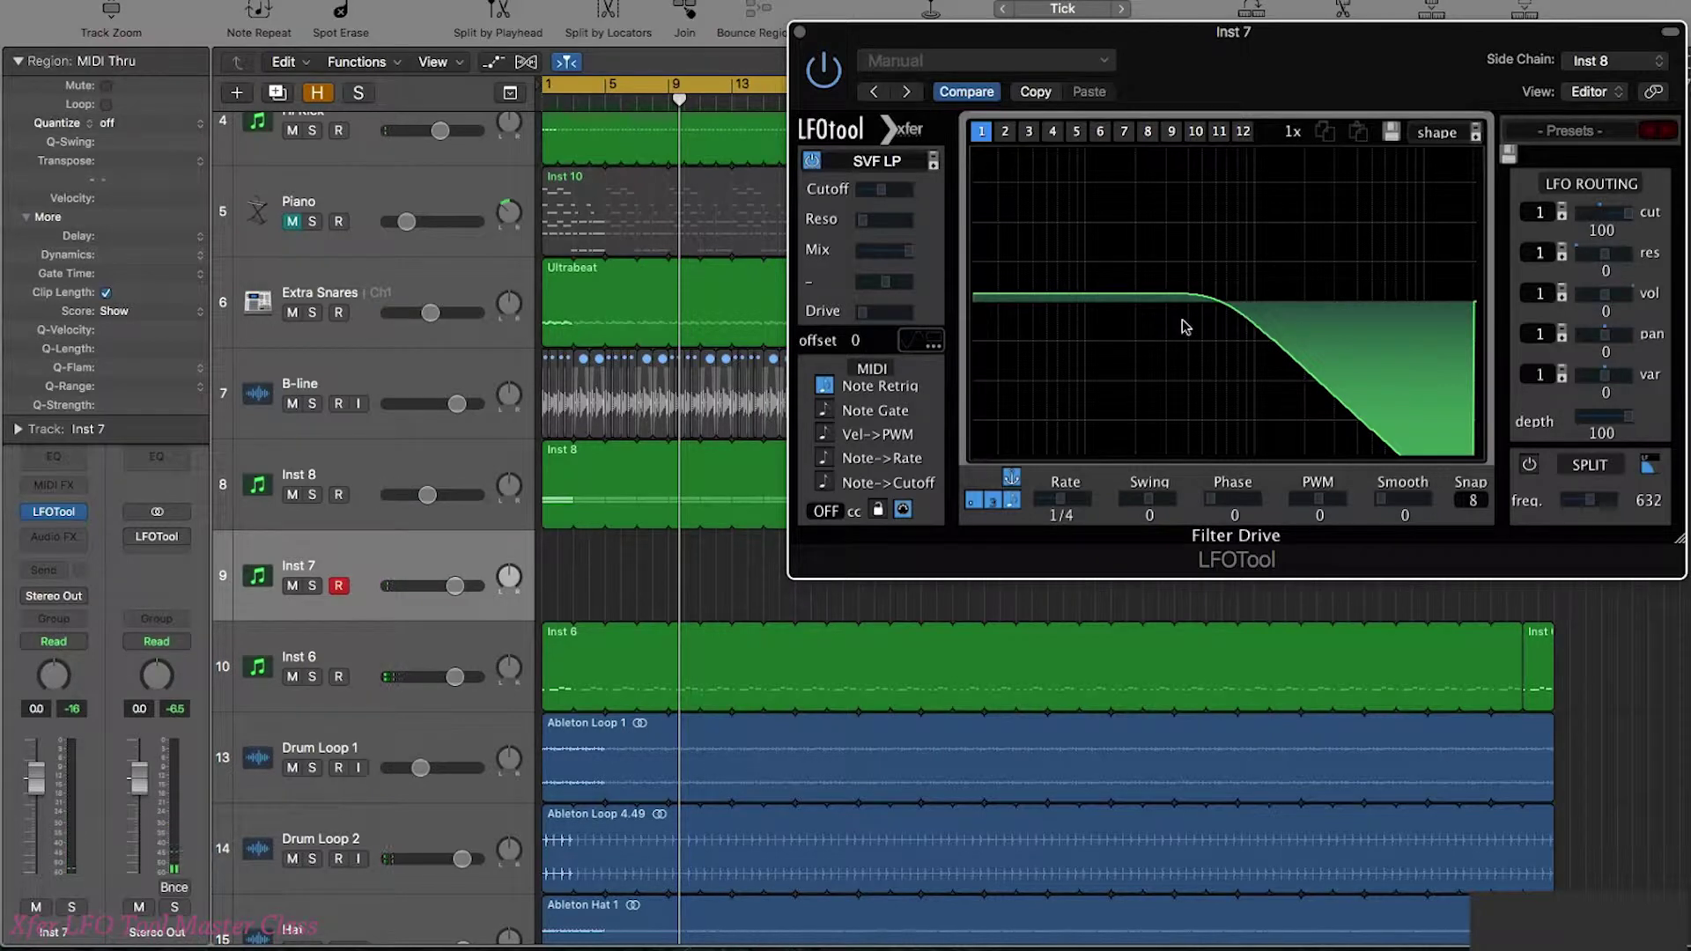
key(space)
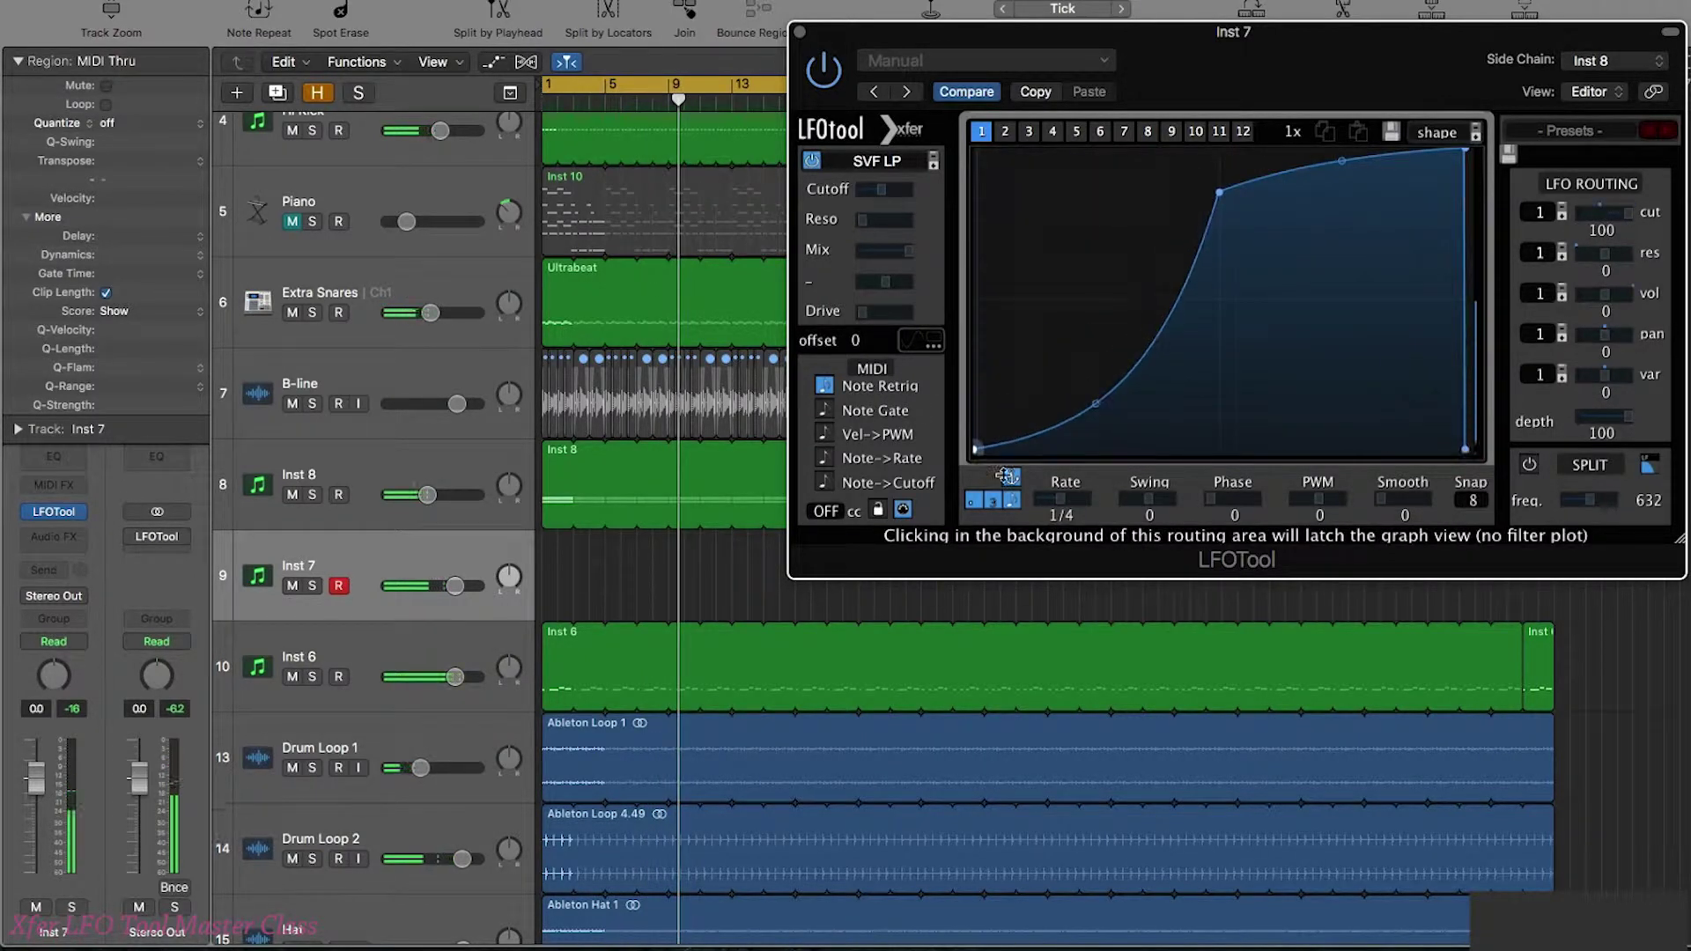
Step: Drag the curve's peak up-left then right, bend it into a concave arc, and play
drag(1220, 192, 1106, 154)
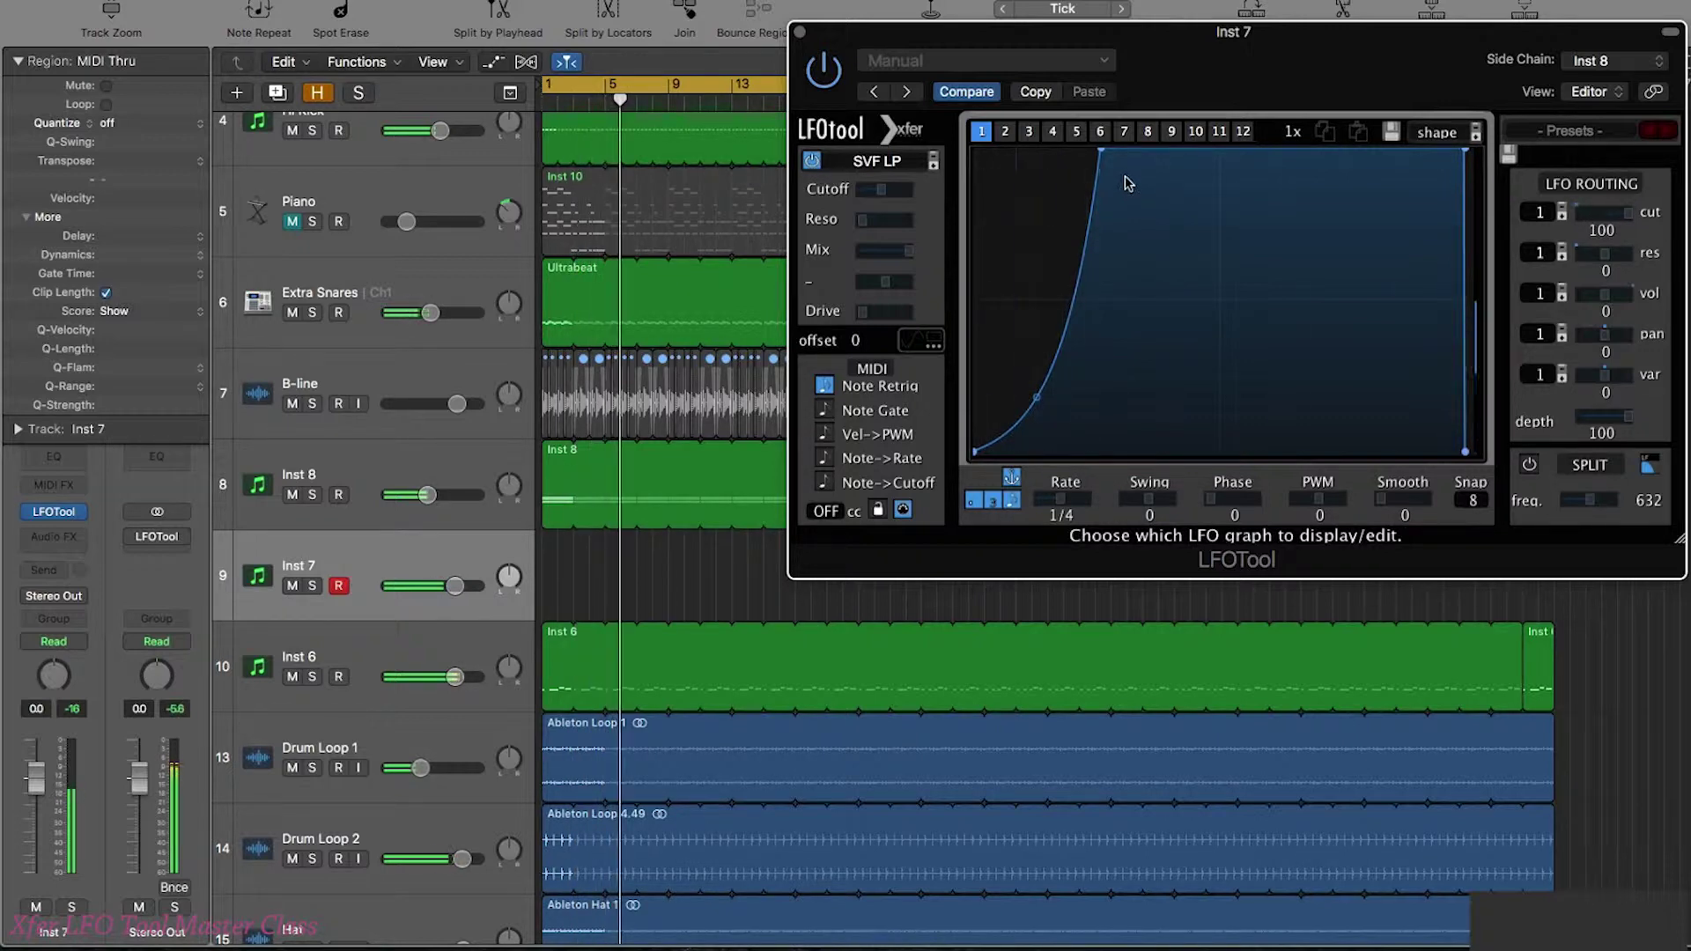
drag(1102, 151, 1264, 149)
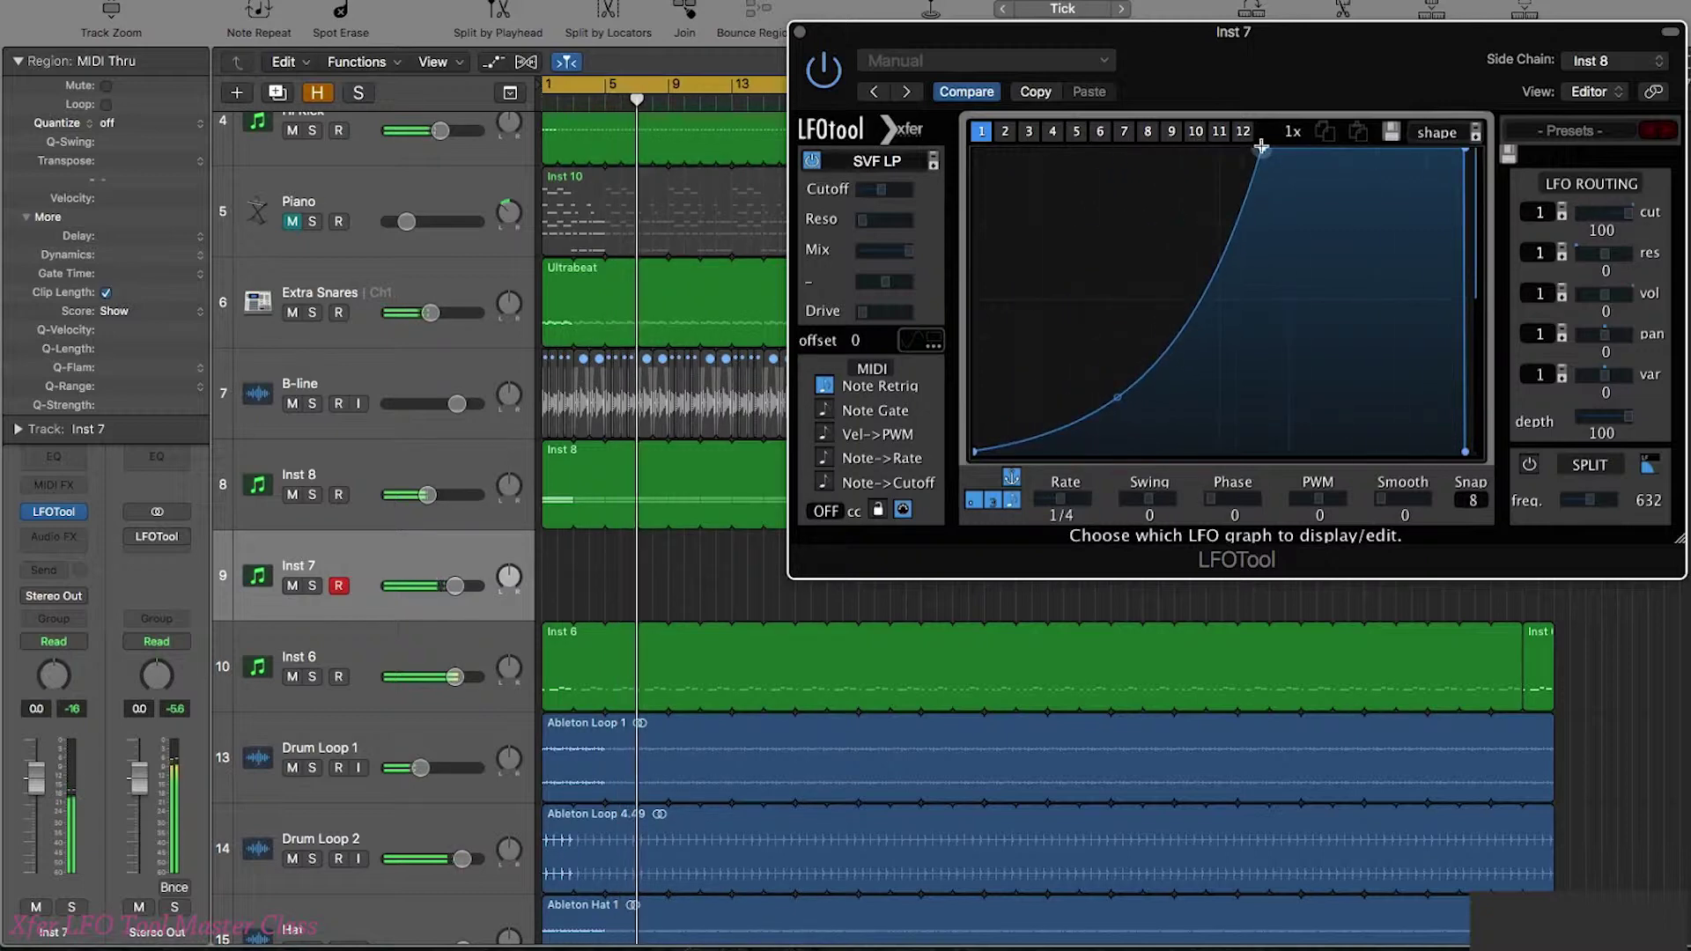
drag(1117, 385, 1111, 332)
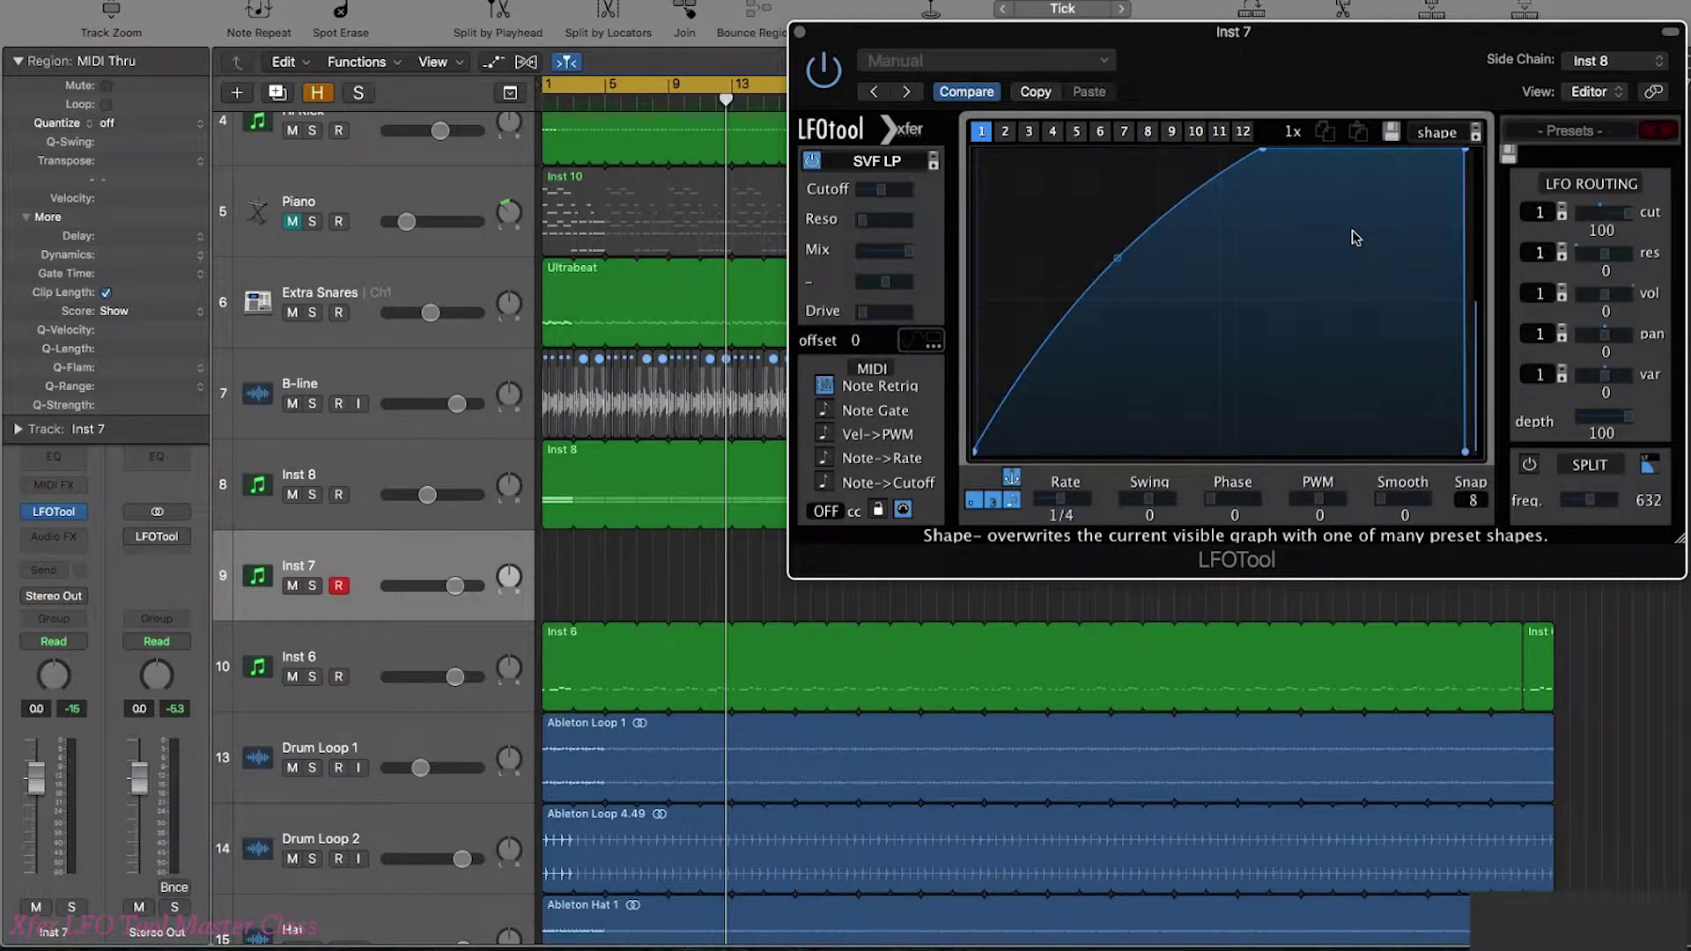
key(space)
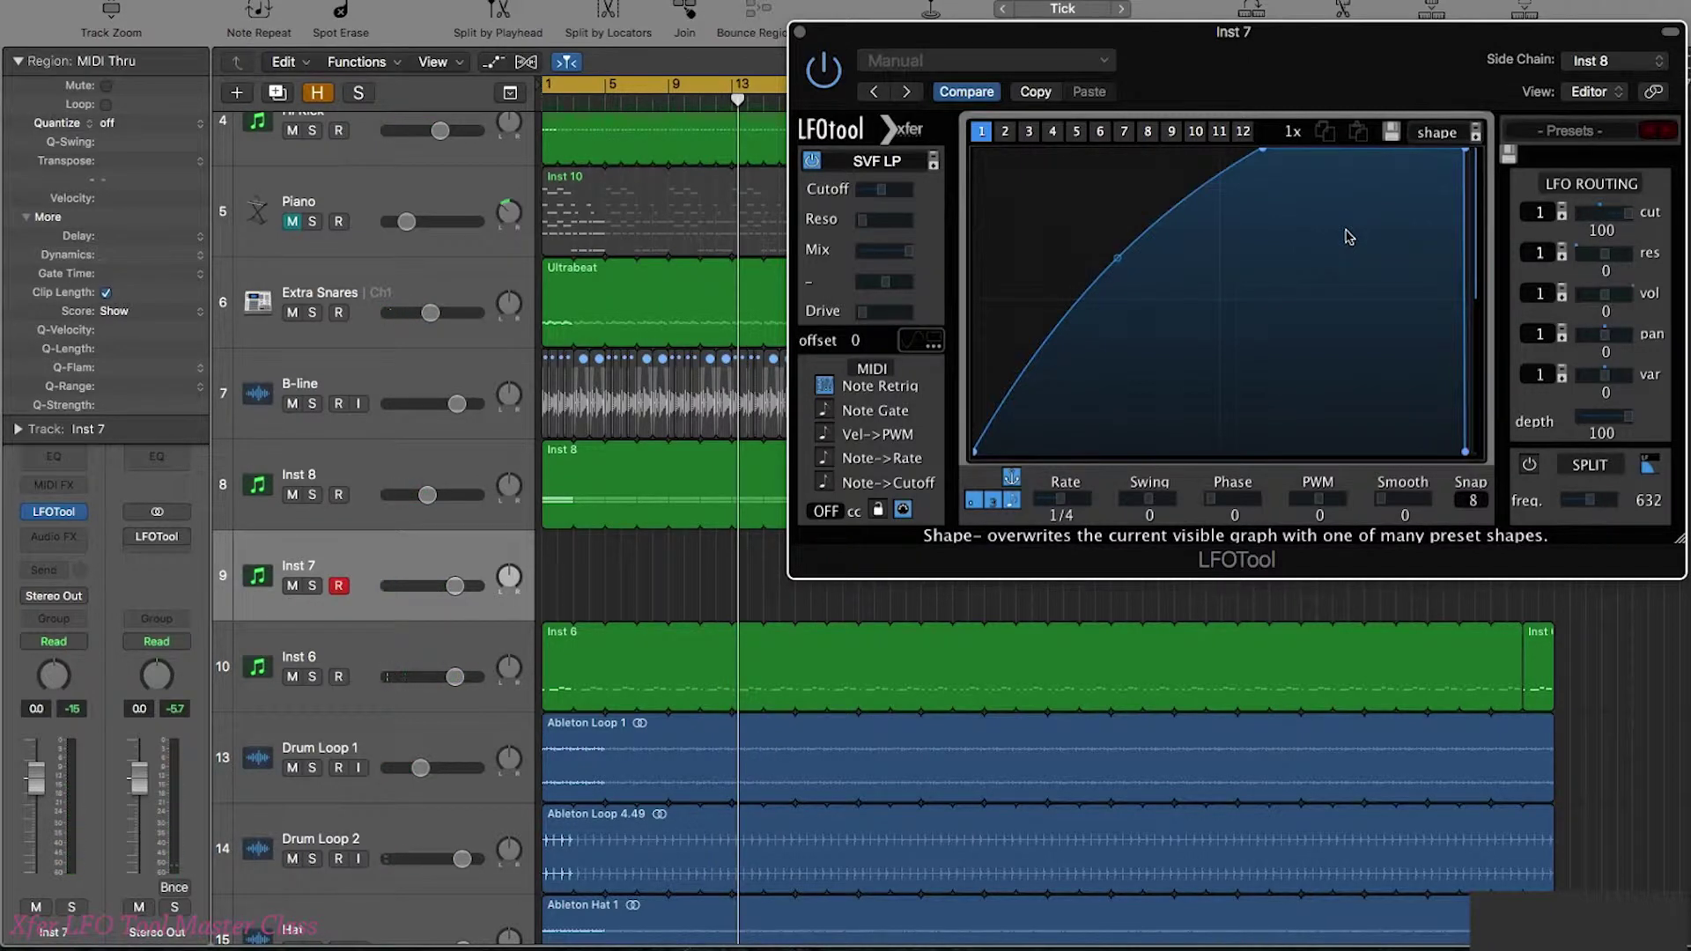
Step: Toggle Note Retrig and Note Gate, replay from bar 1, then drag the curve's peak left
click(825, 386)
click(825, 410)
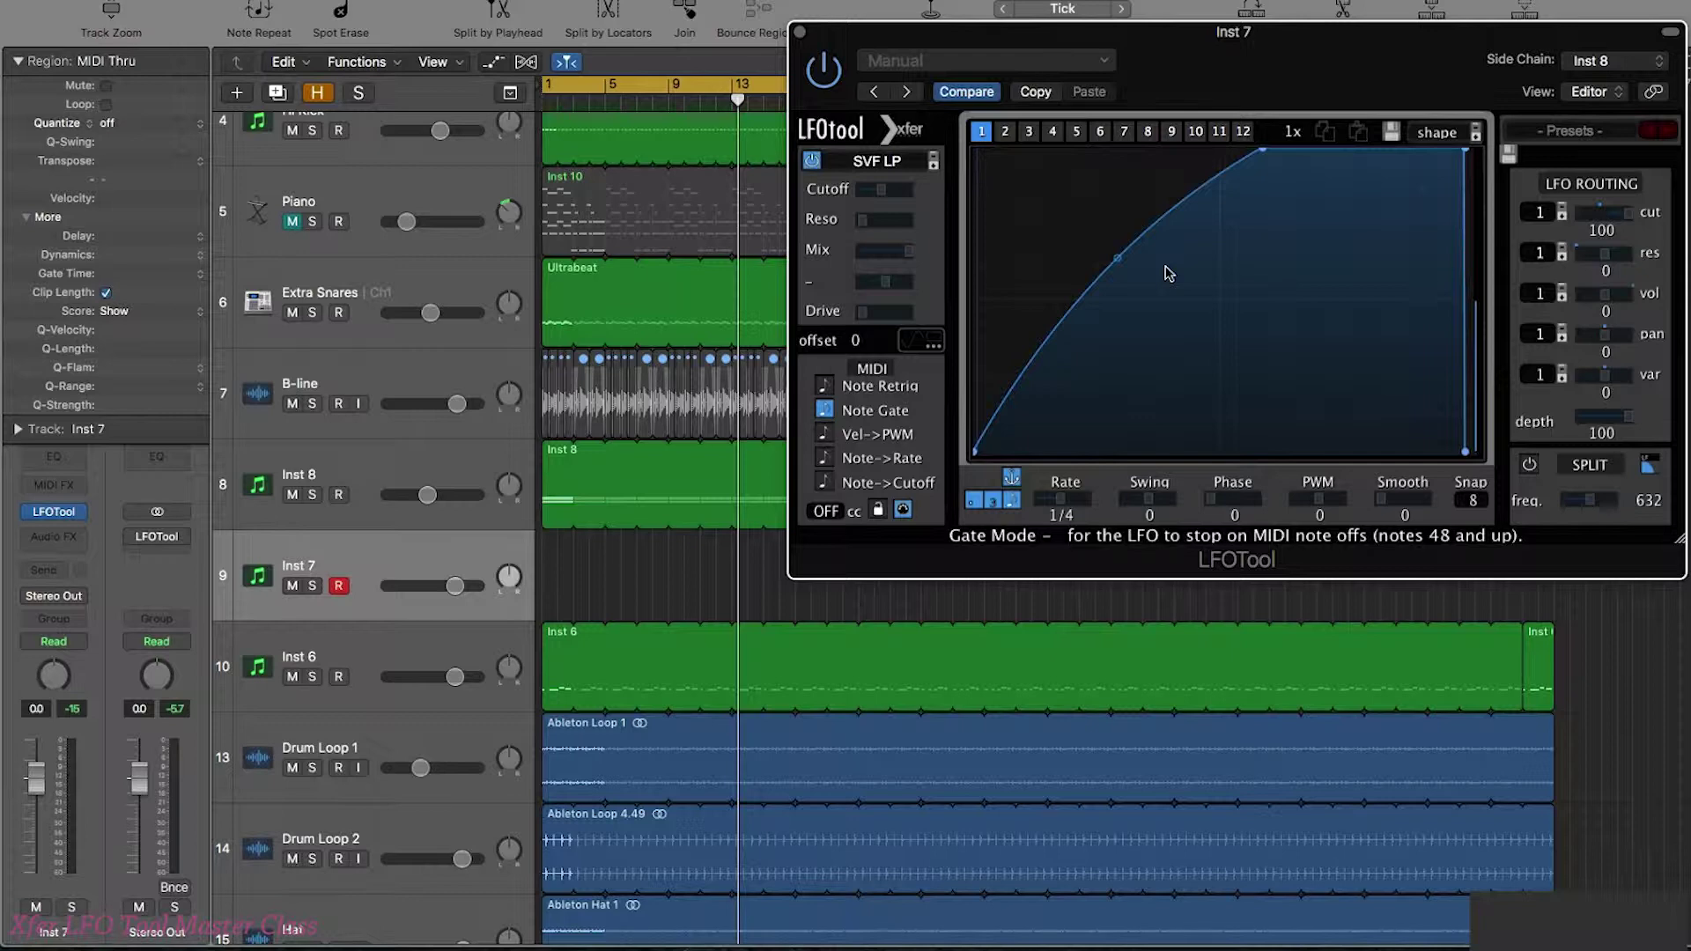
key(Return)
key(space)
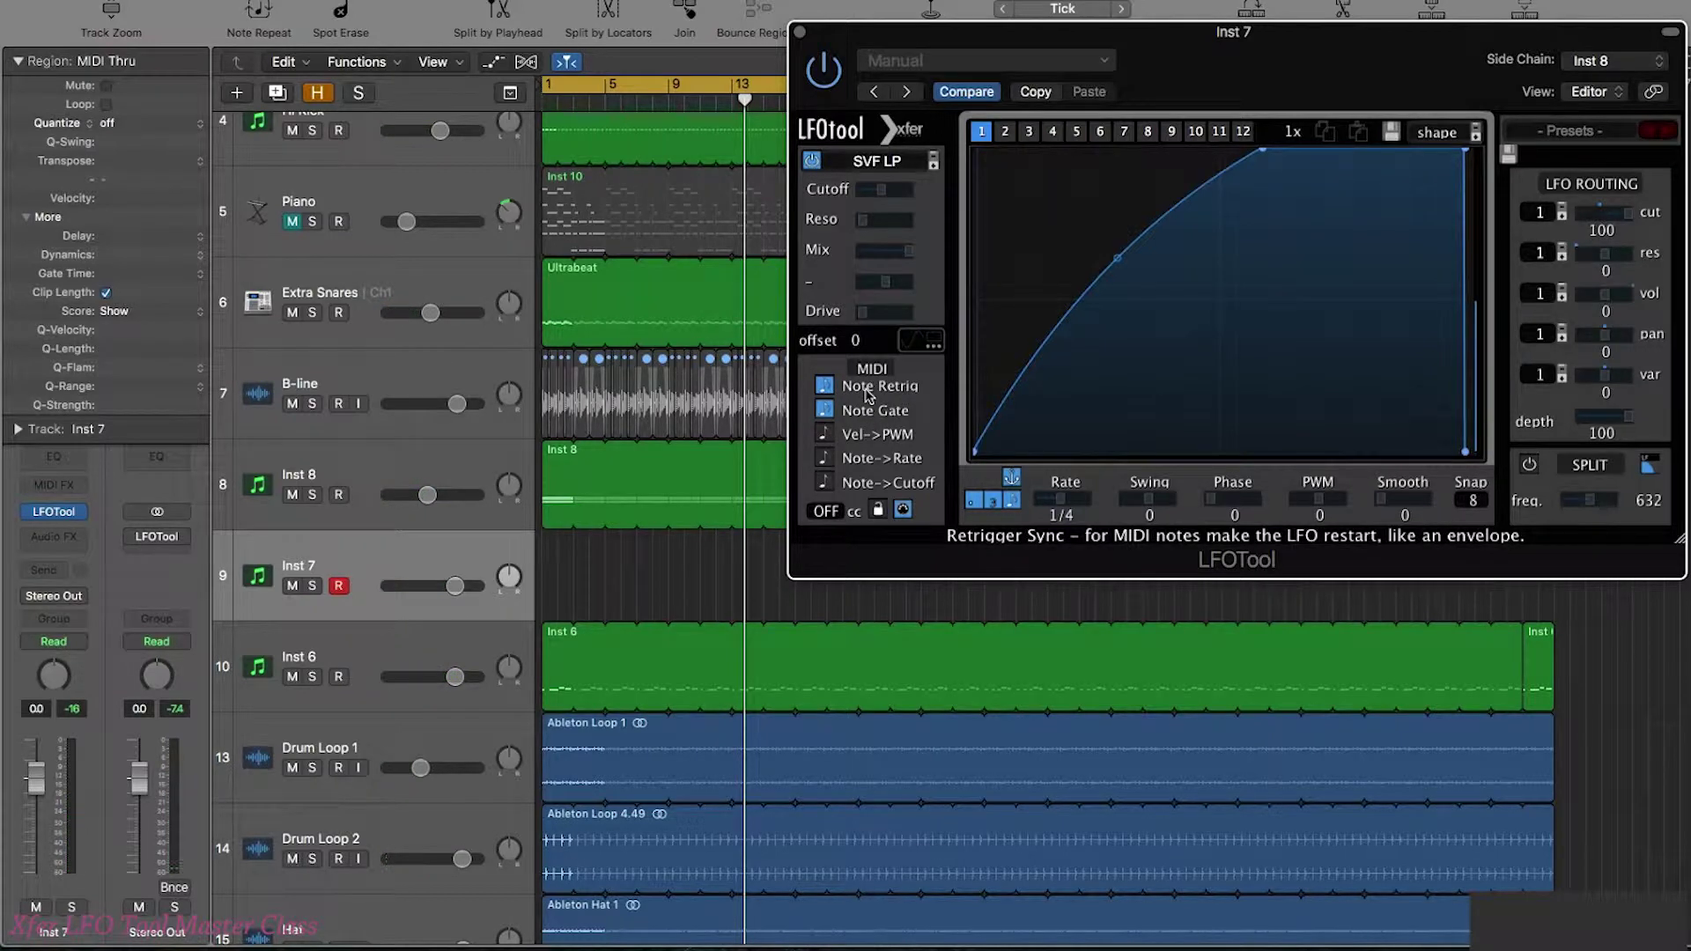
key(Return)
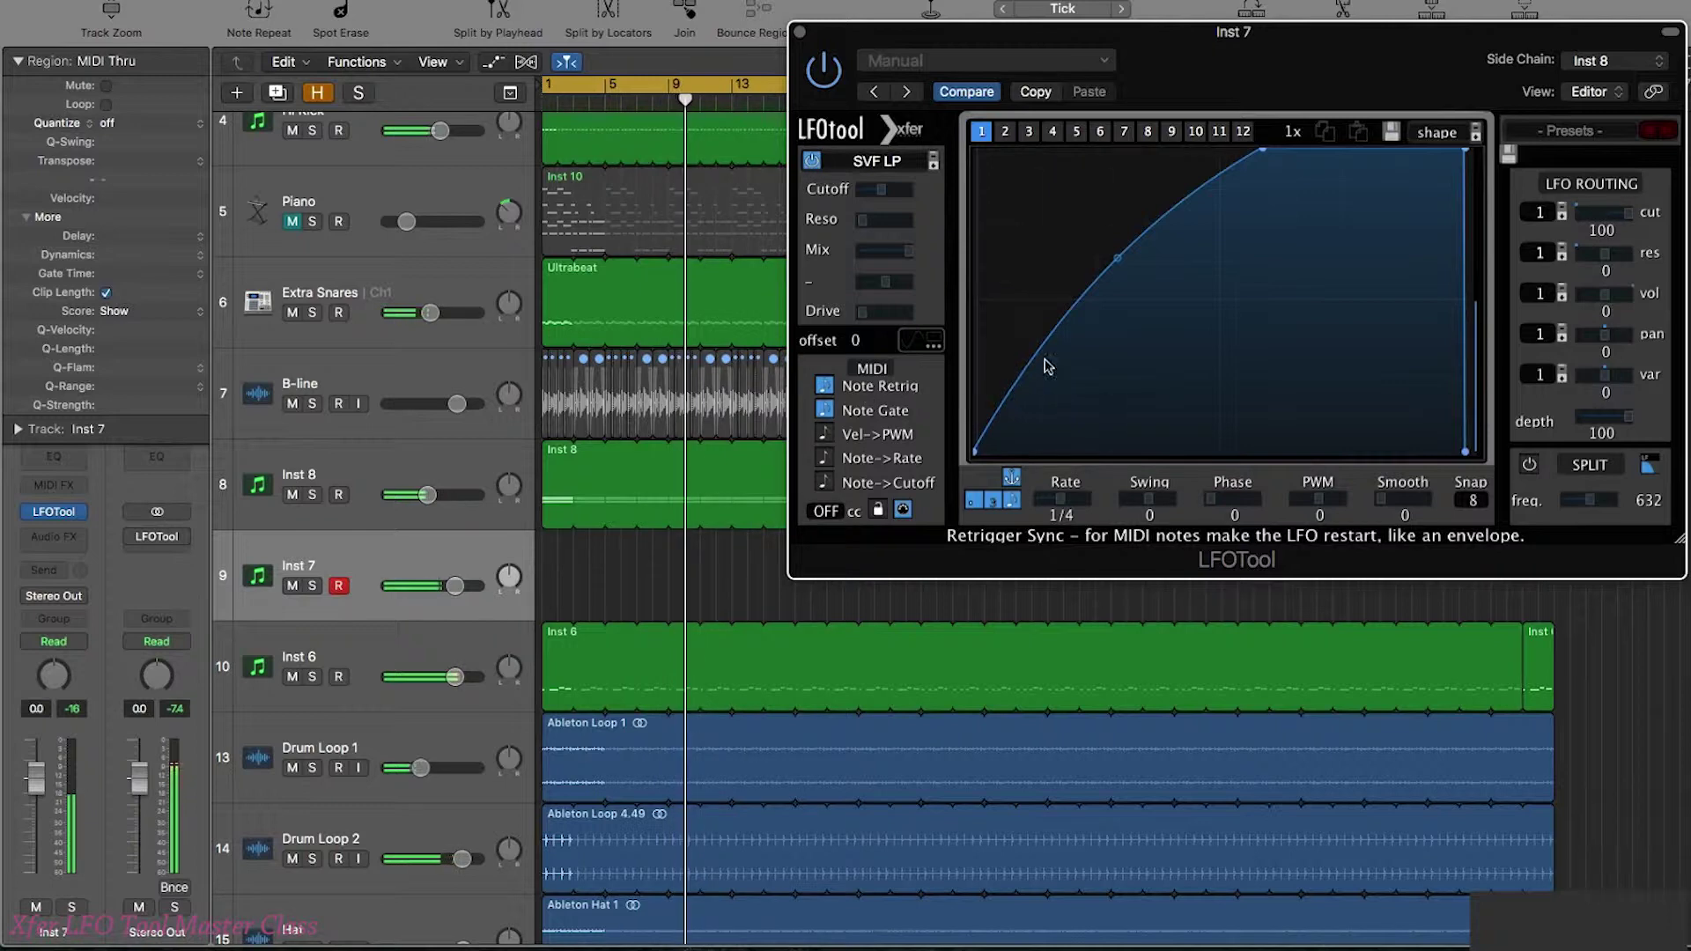
drag(1263, 149, 1086, 153)
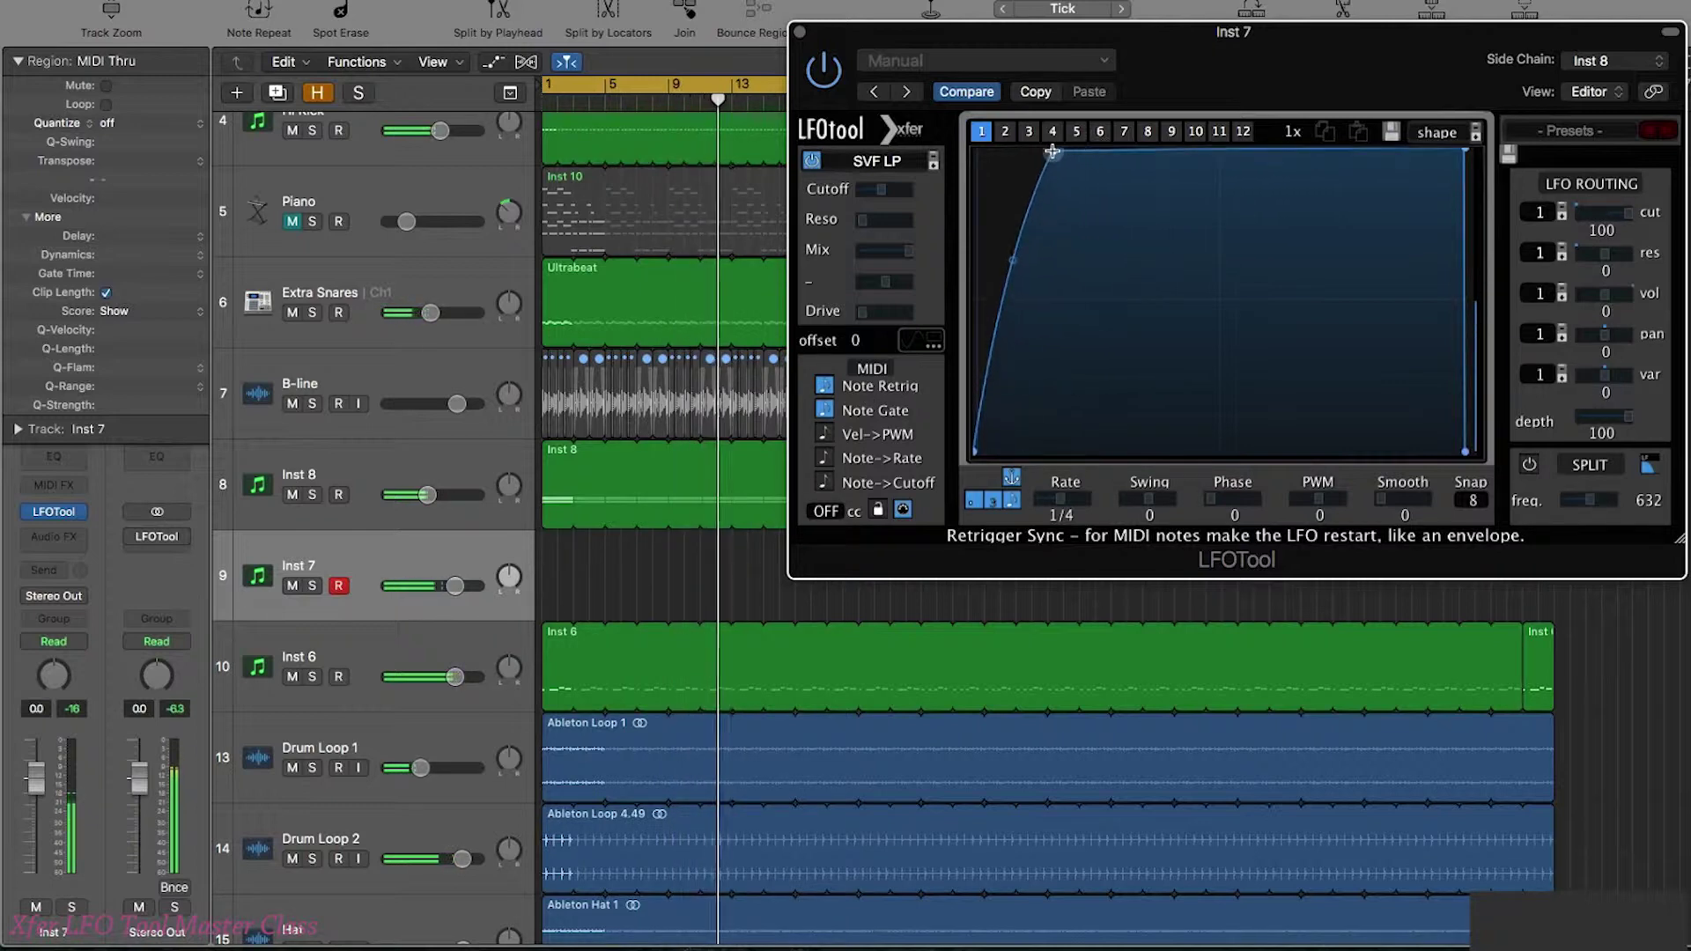
mouse_move(916, 194)
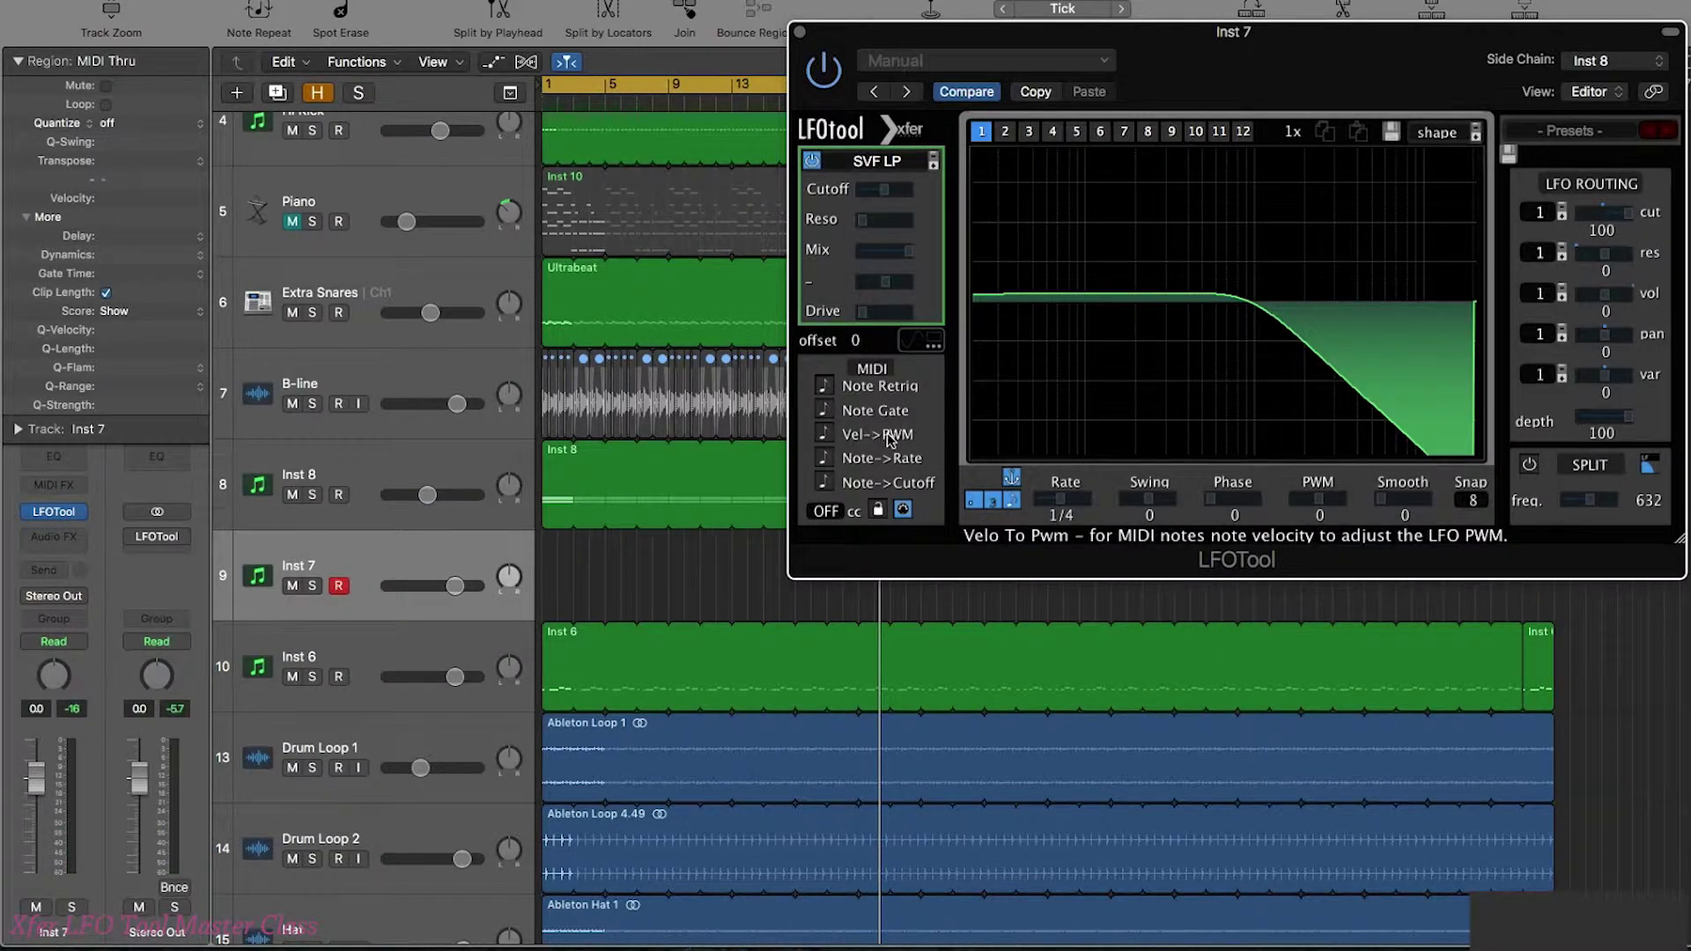
Step: Tick Vel->PWM, play the project, and drag a curve point far to the right
click(824, 435)
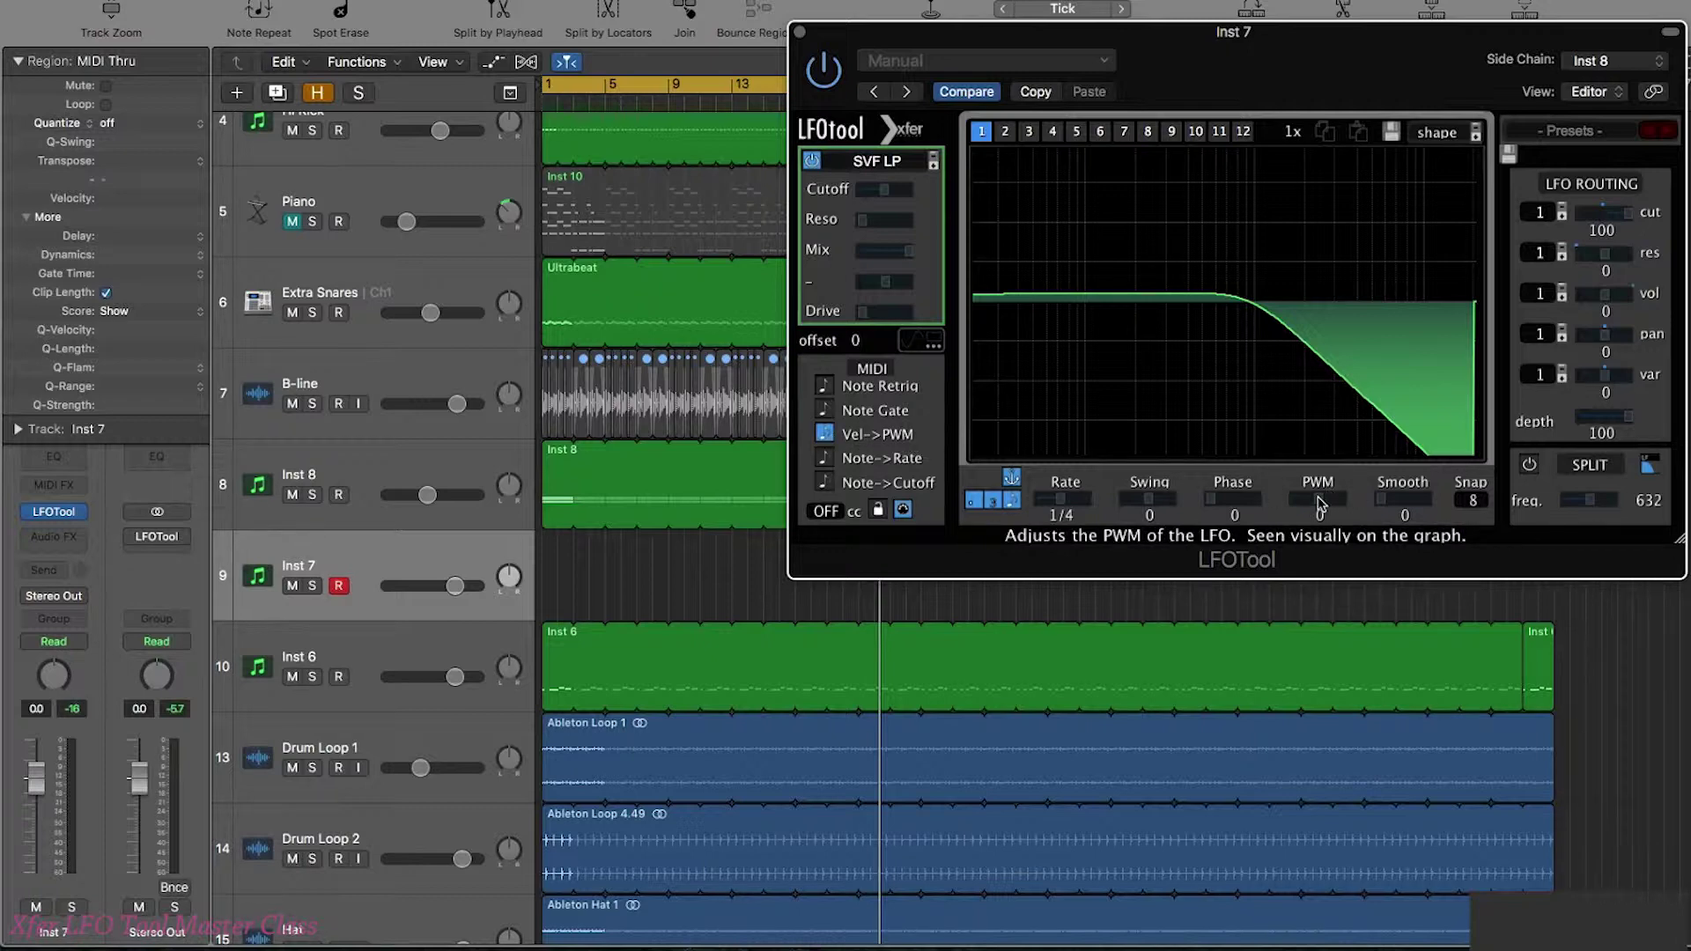
key(space)
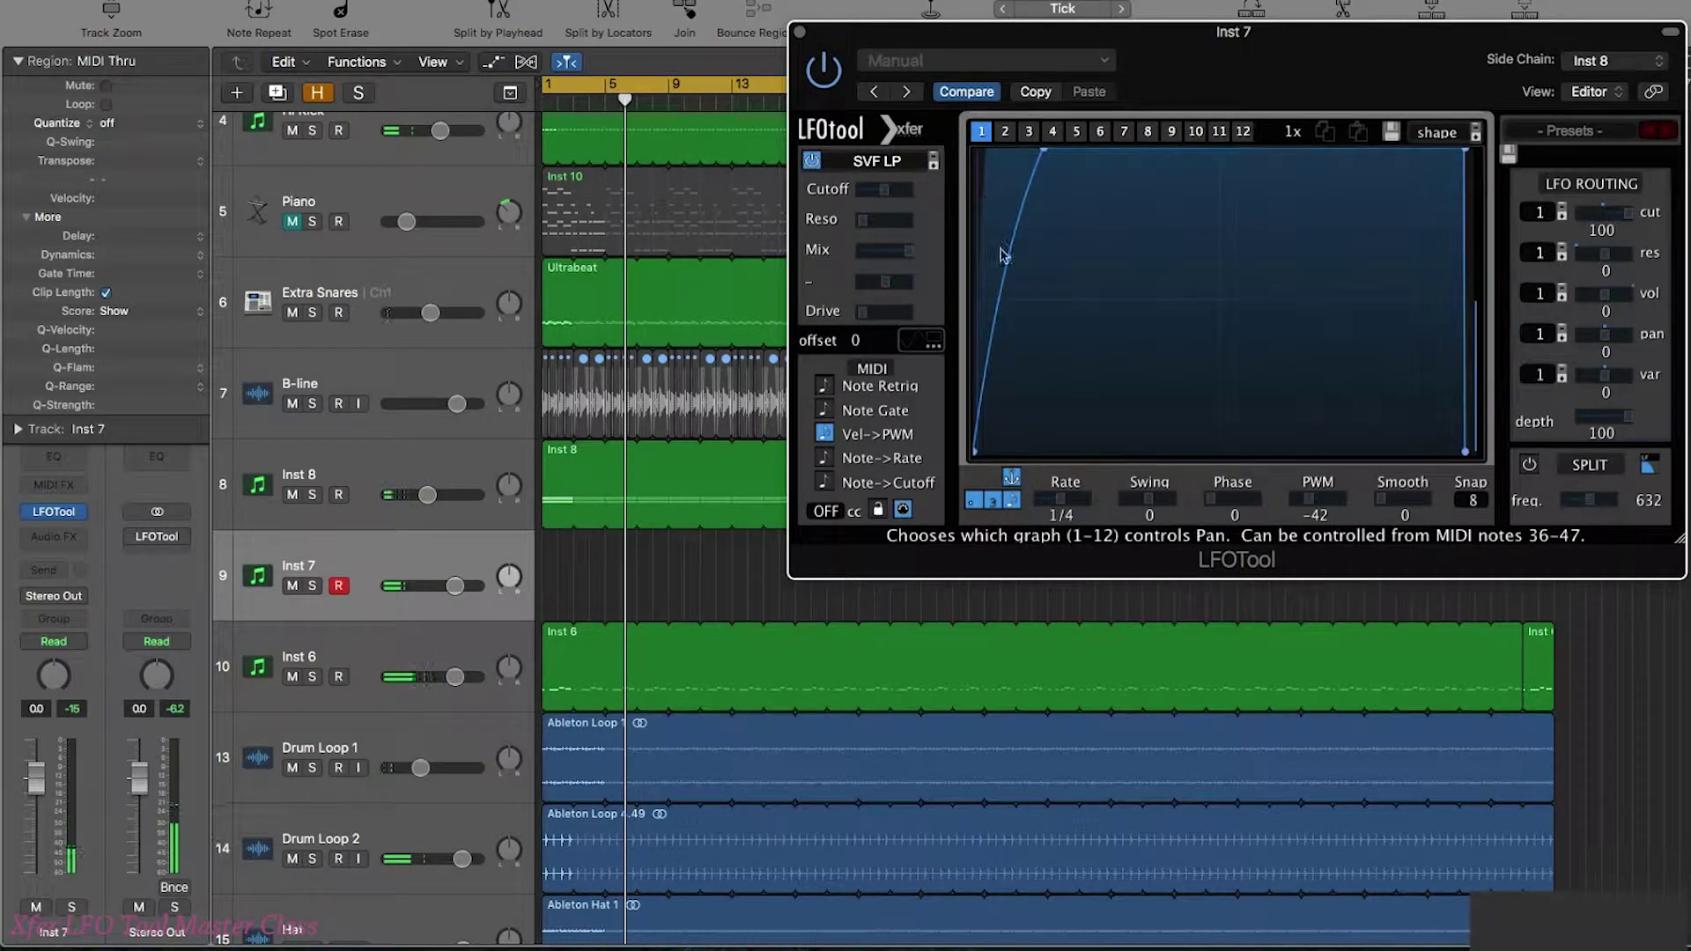
drag(1040, 163, 1277, 159)
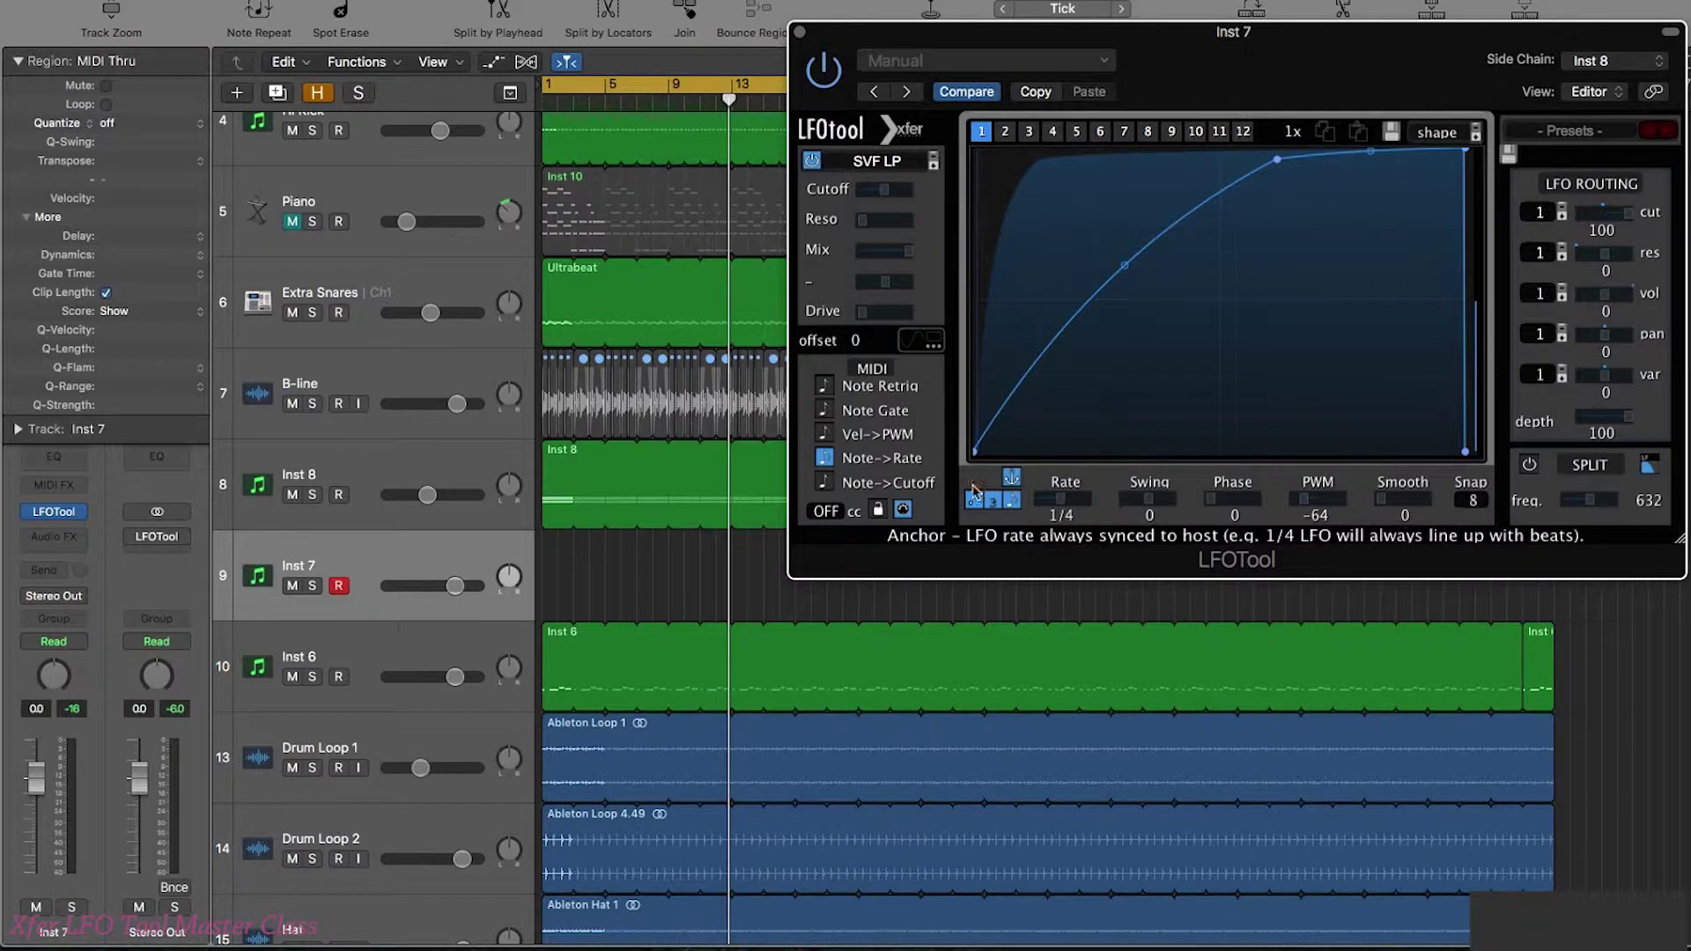
Step: Drag LFOTool's PWM knob to 0 and restart playback from the beginning
drag(1306, 505, 1311, 513)
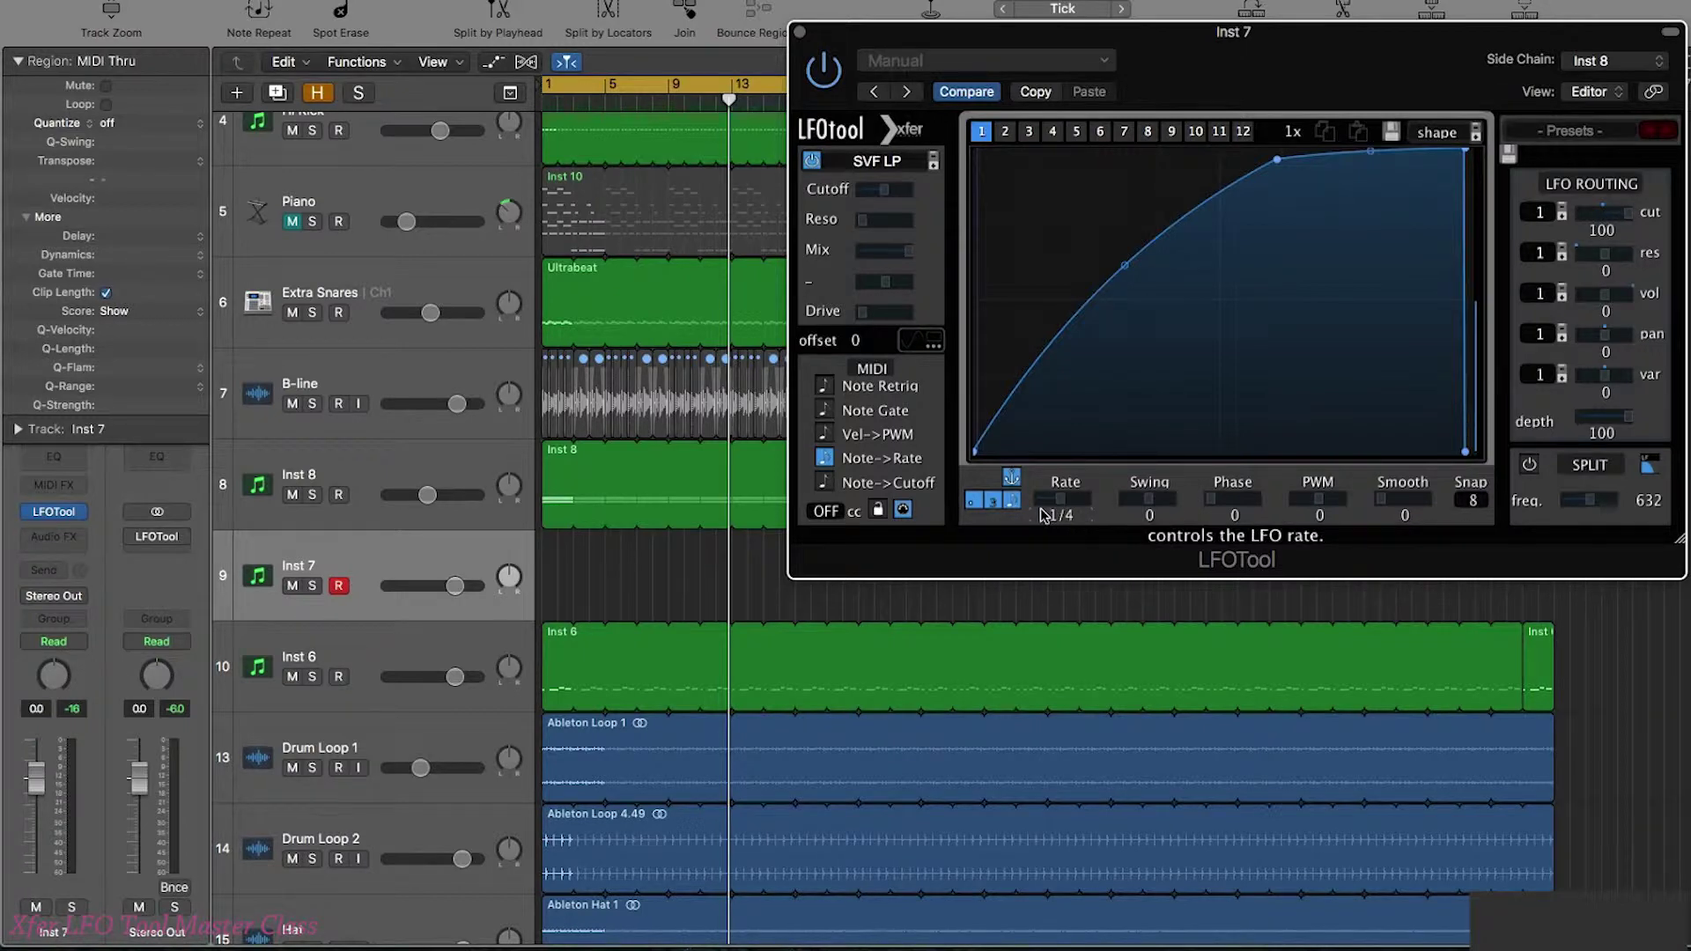
key(Return)
key(space)
Step: Scroll the Rate slider through several LFO rates, settling on 1 bar
drag(1044, 515, 1044, 514)
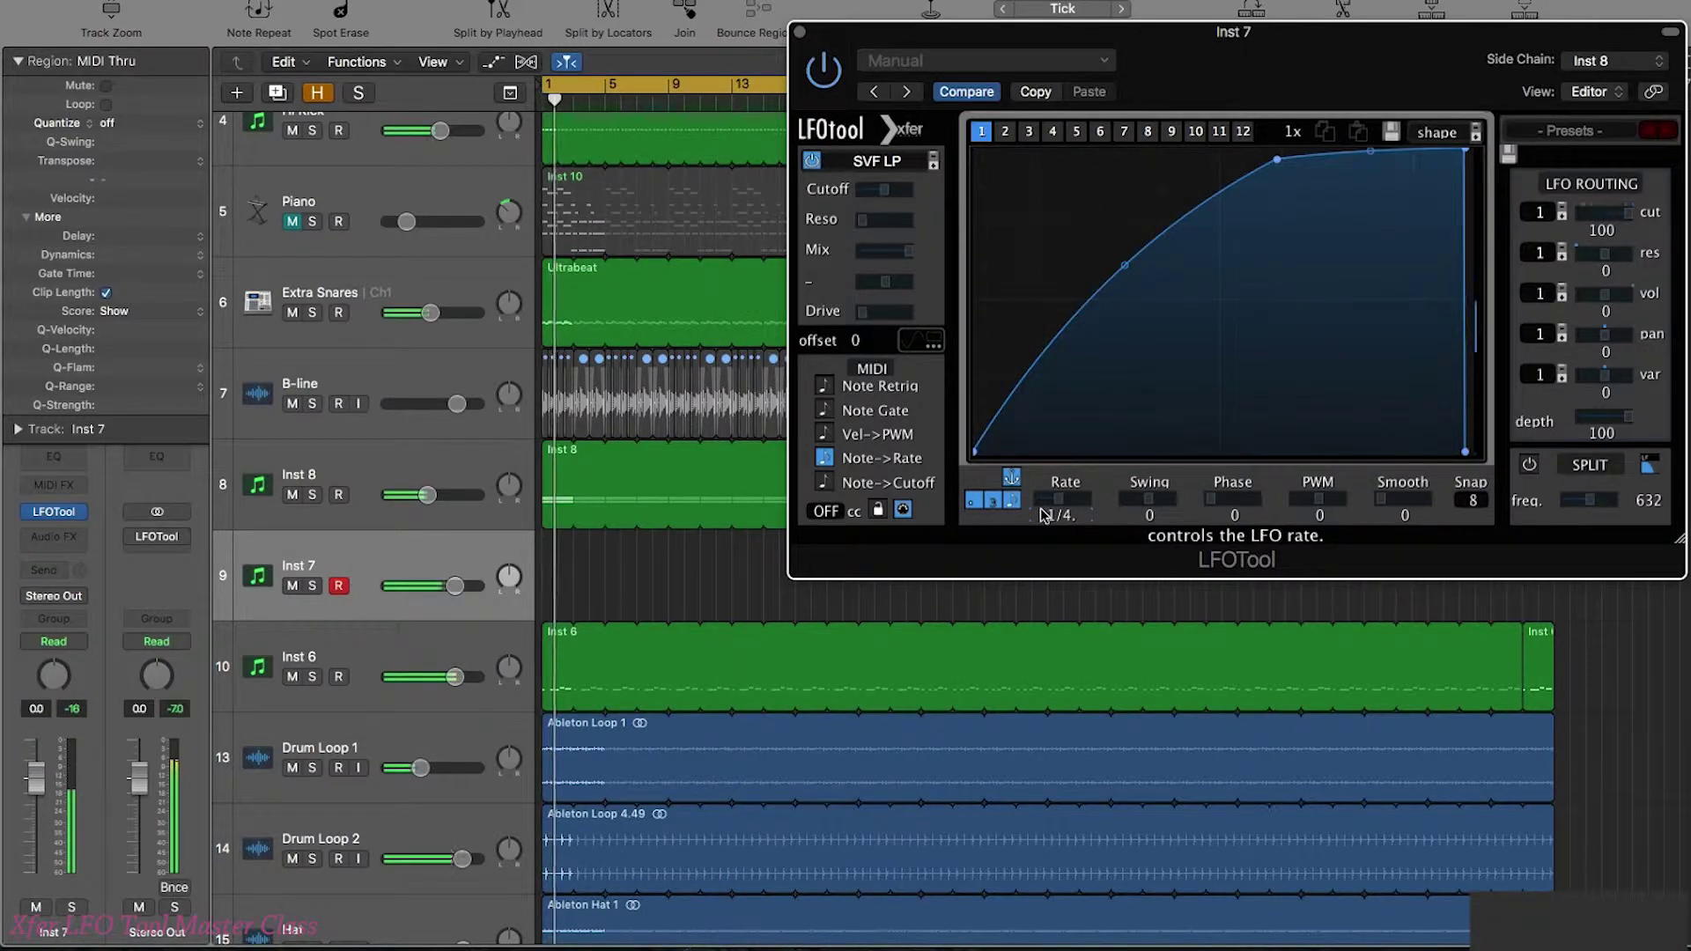
scroll(1044, 515, up, 3)
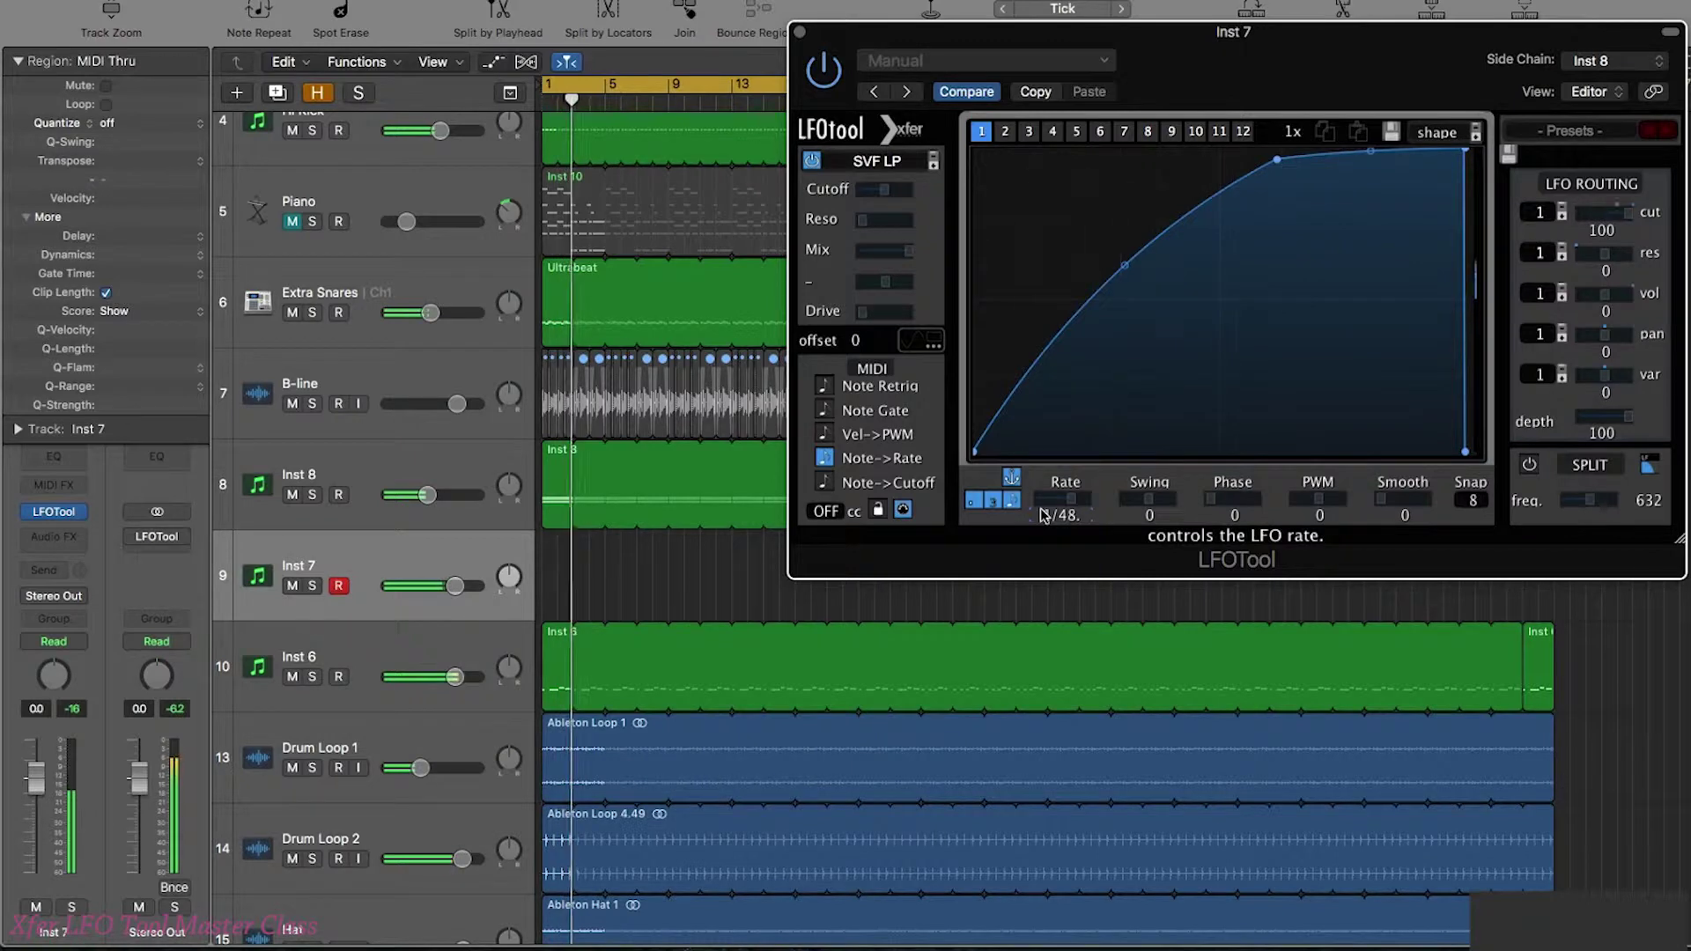
scroll(1044, 515, up, 1)
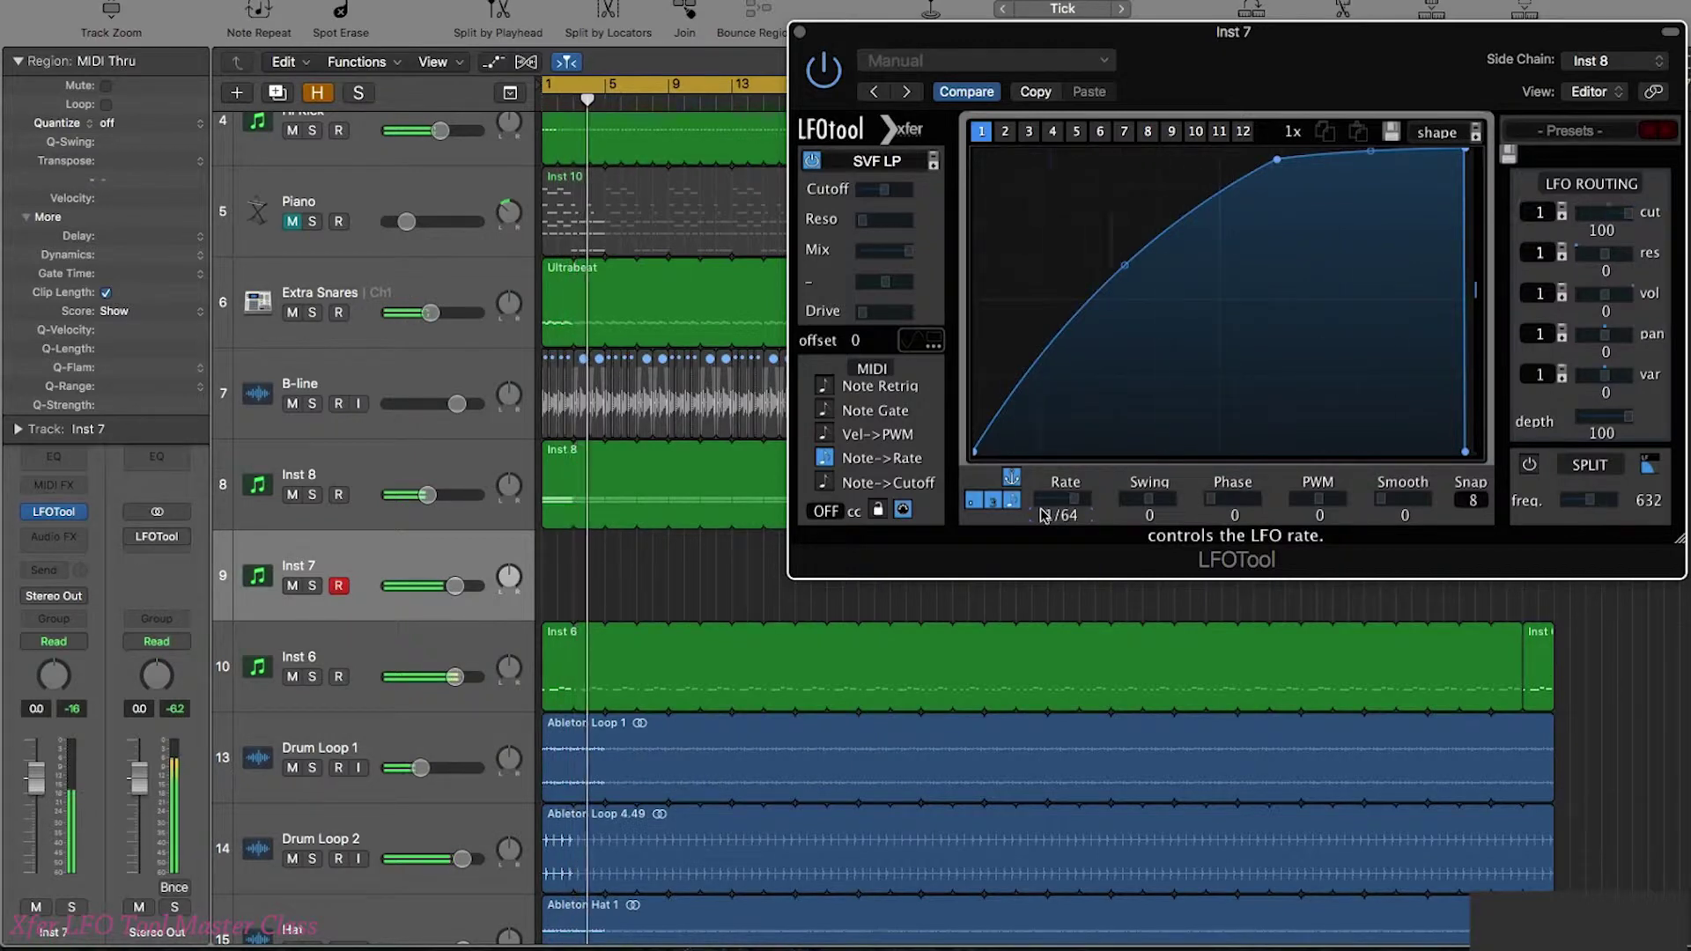
scroll(1044, 516, up, 1)
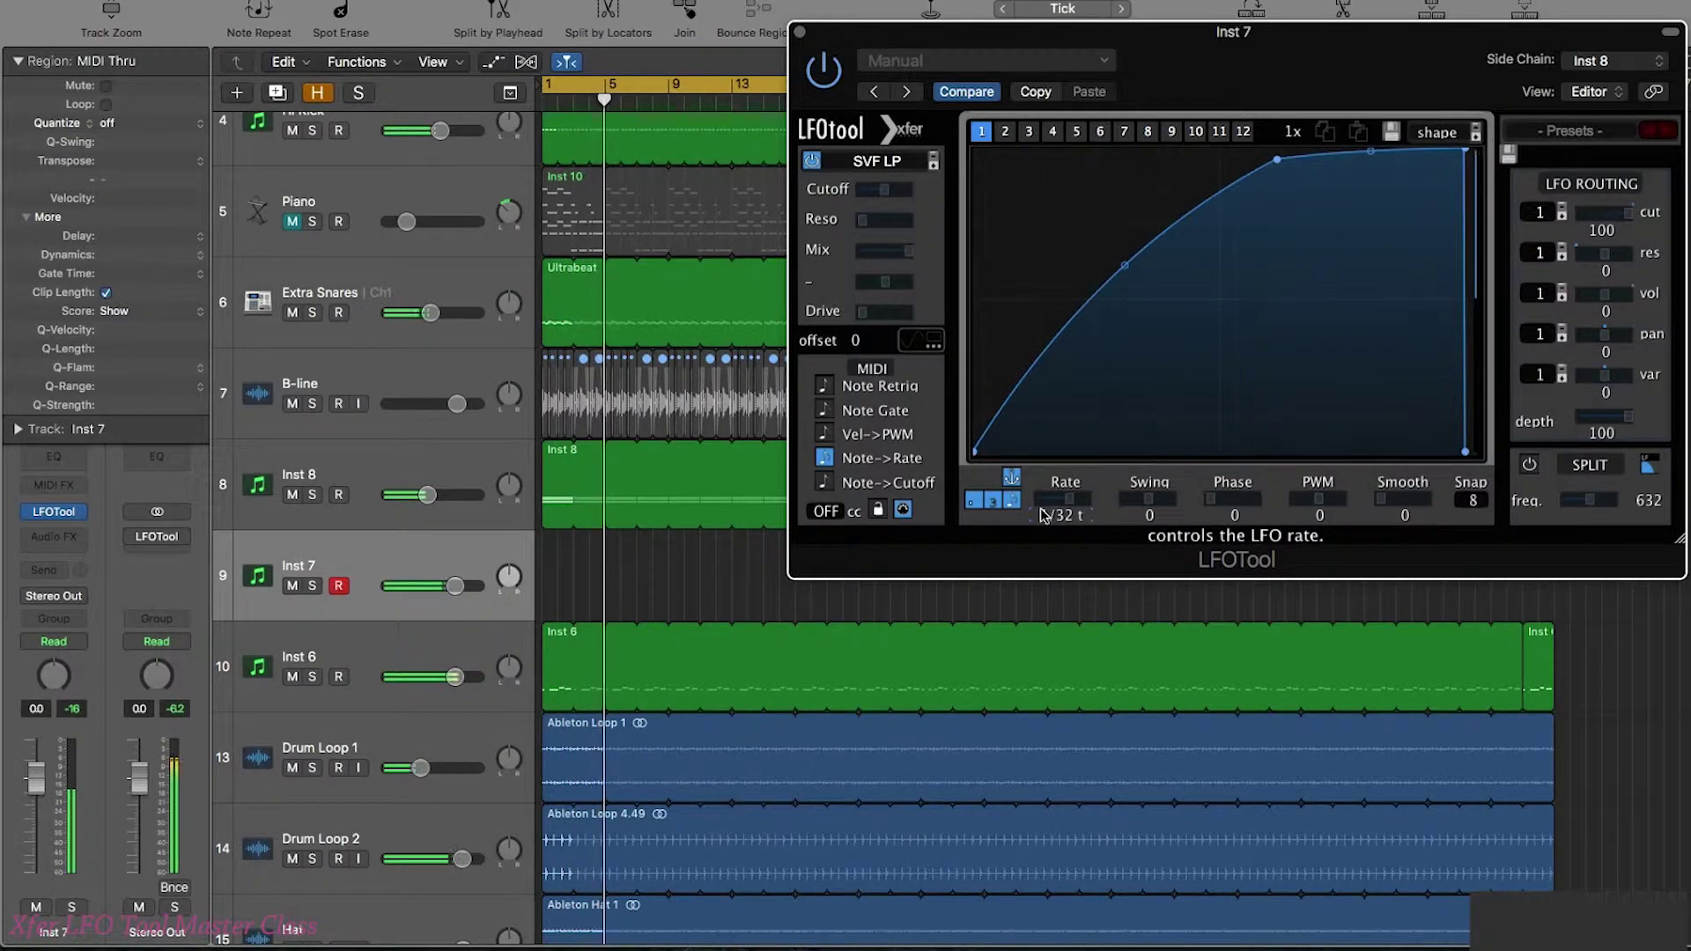
scroll(1044, 516, down, 3)
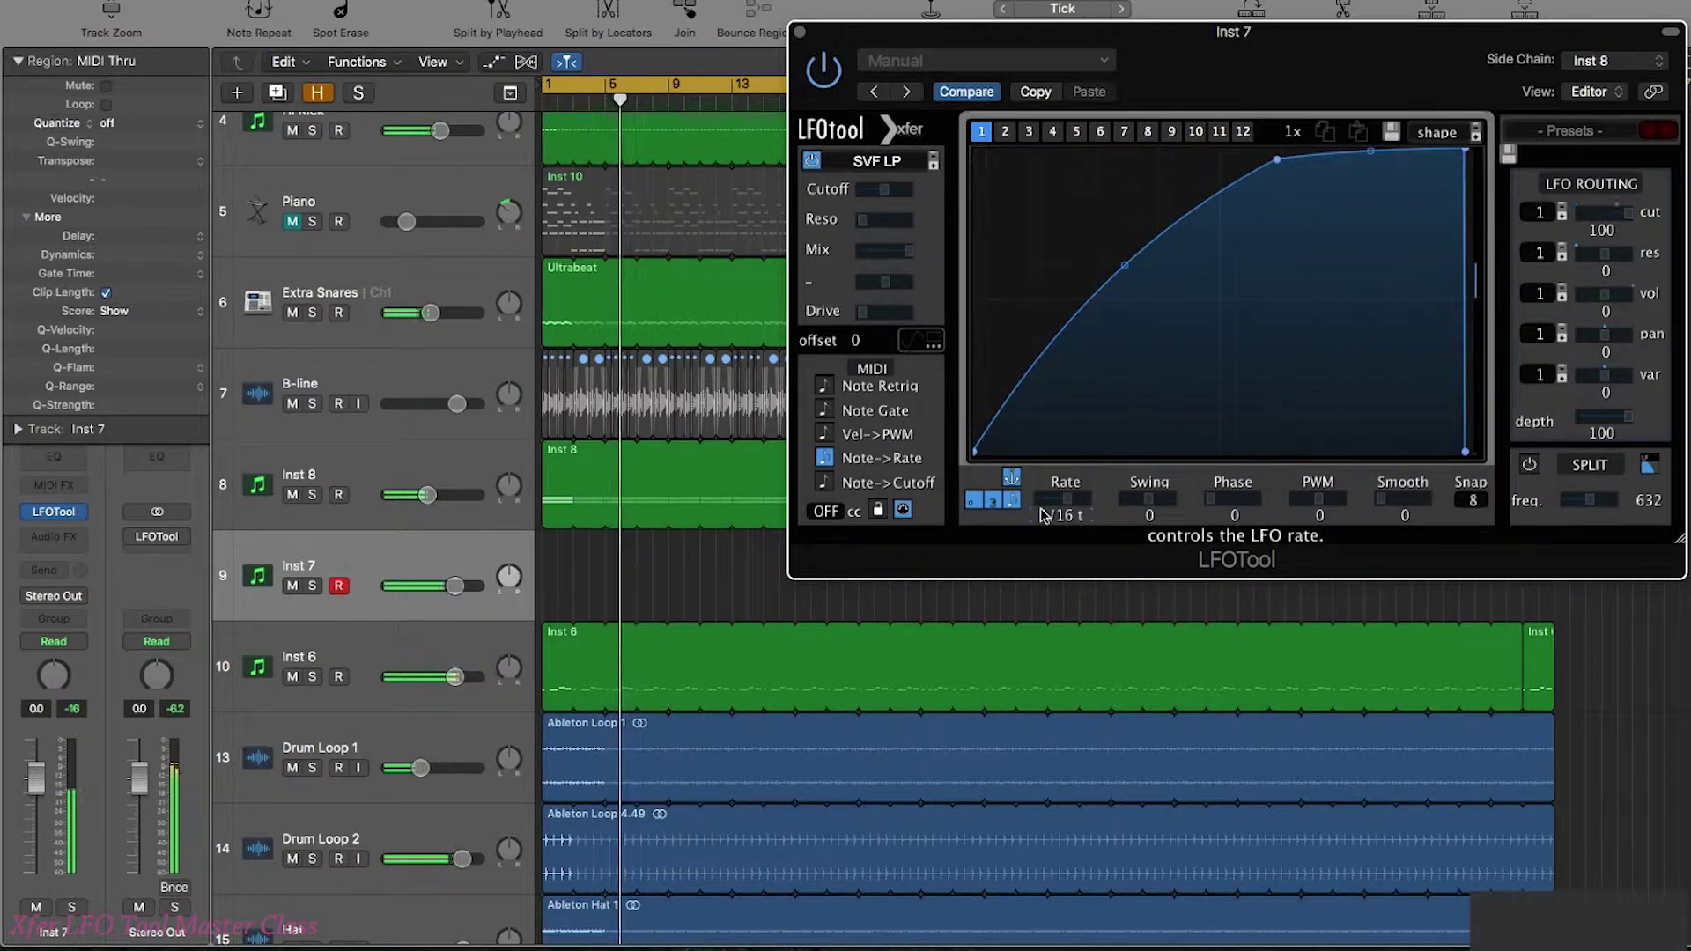
scroll(1044, 515, down, 2)
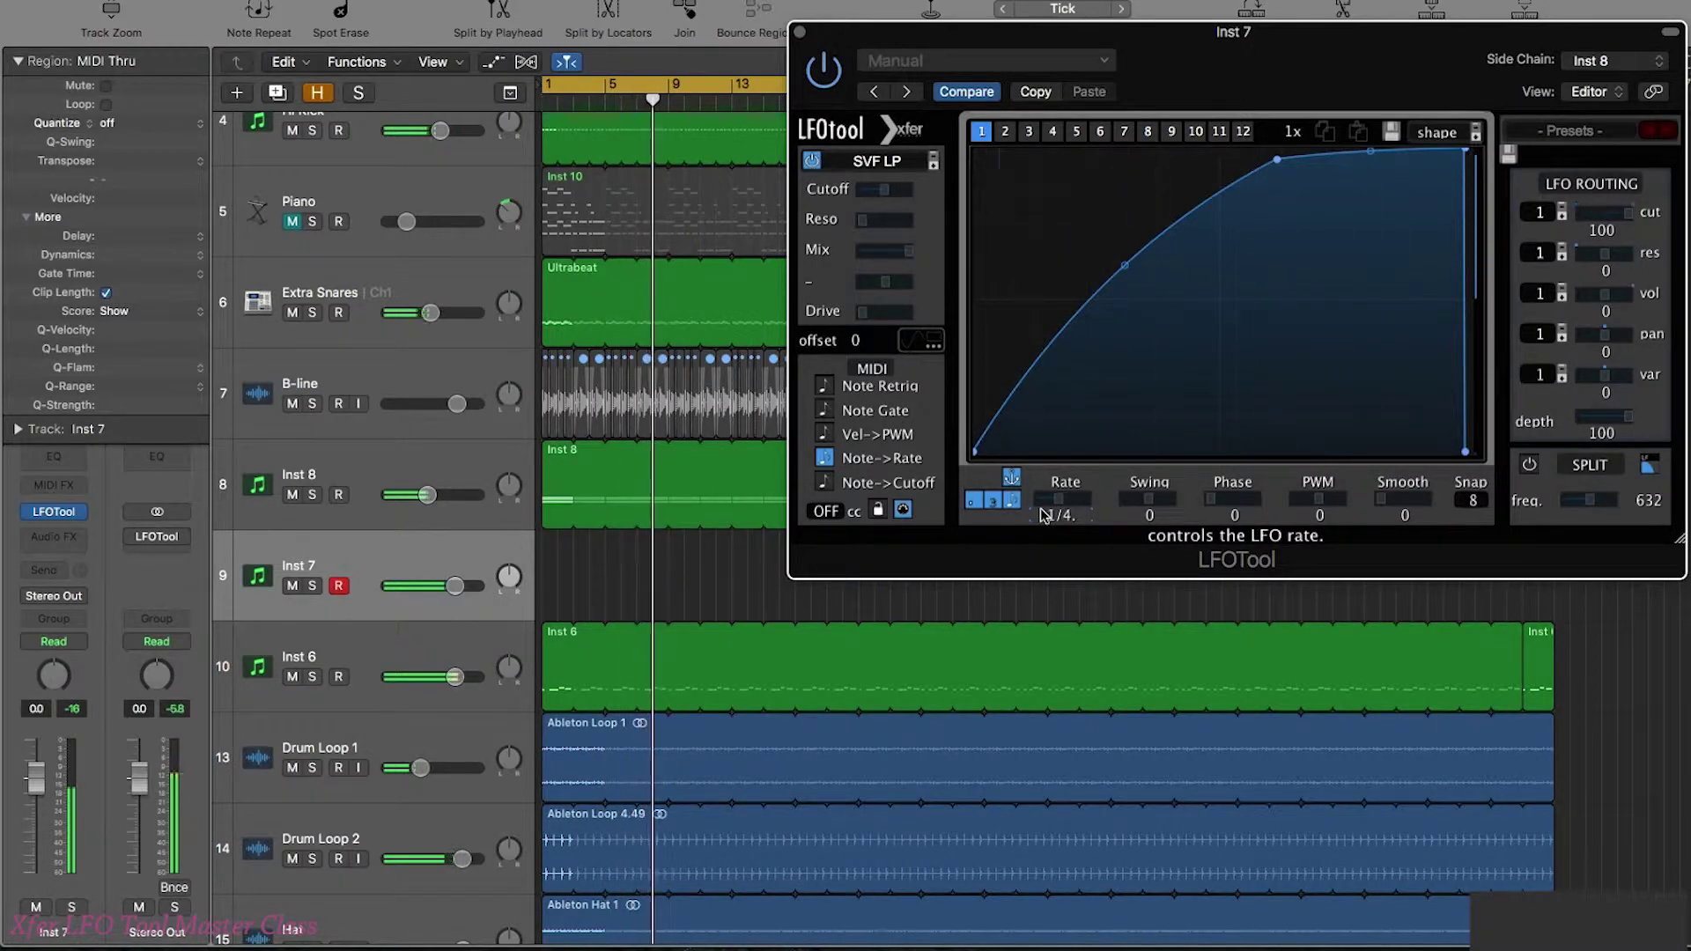
scroll(1044, 515, down, 2)
scroll(1044, 515, up, 6)
scroll(1044, 515, up, 3)
scroll(1043, 516, up, 1)
scroll(1044, 515, up, 2)
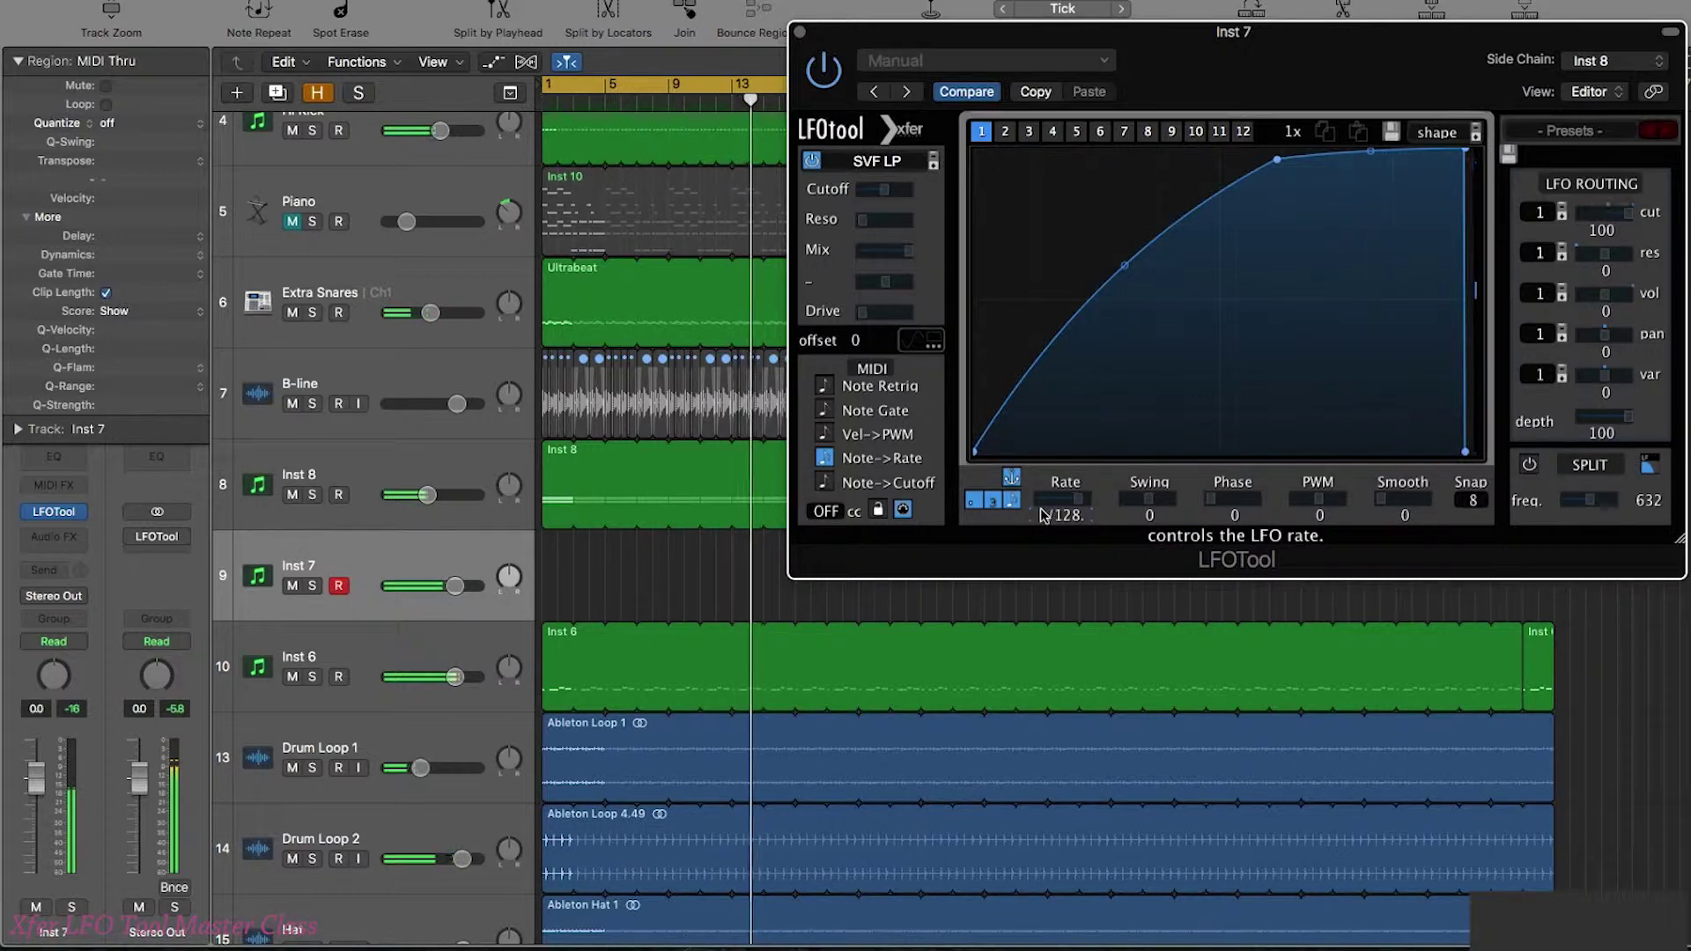
scroll(1044, 515, down, 5)
scroll(1044, 515, down, 2)
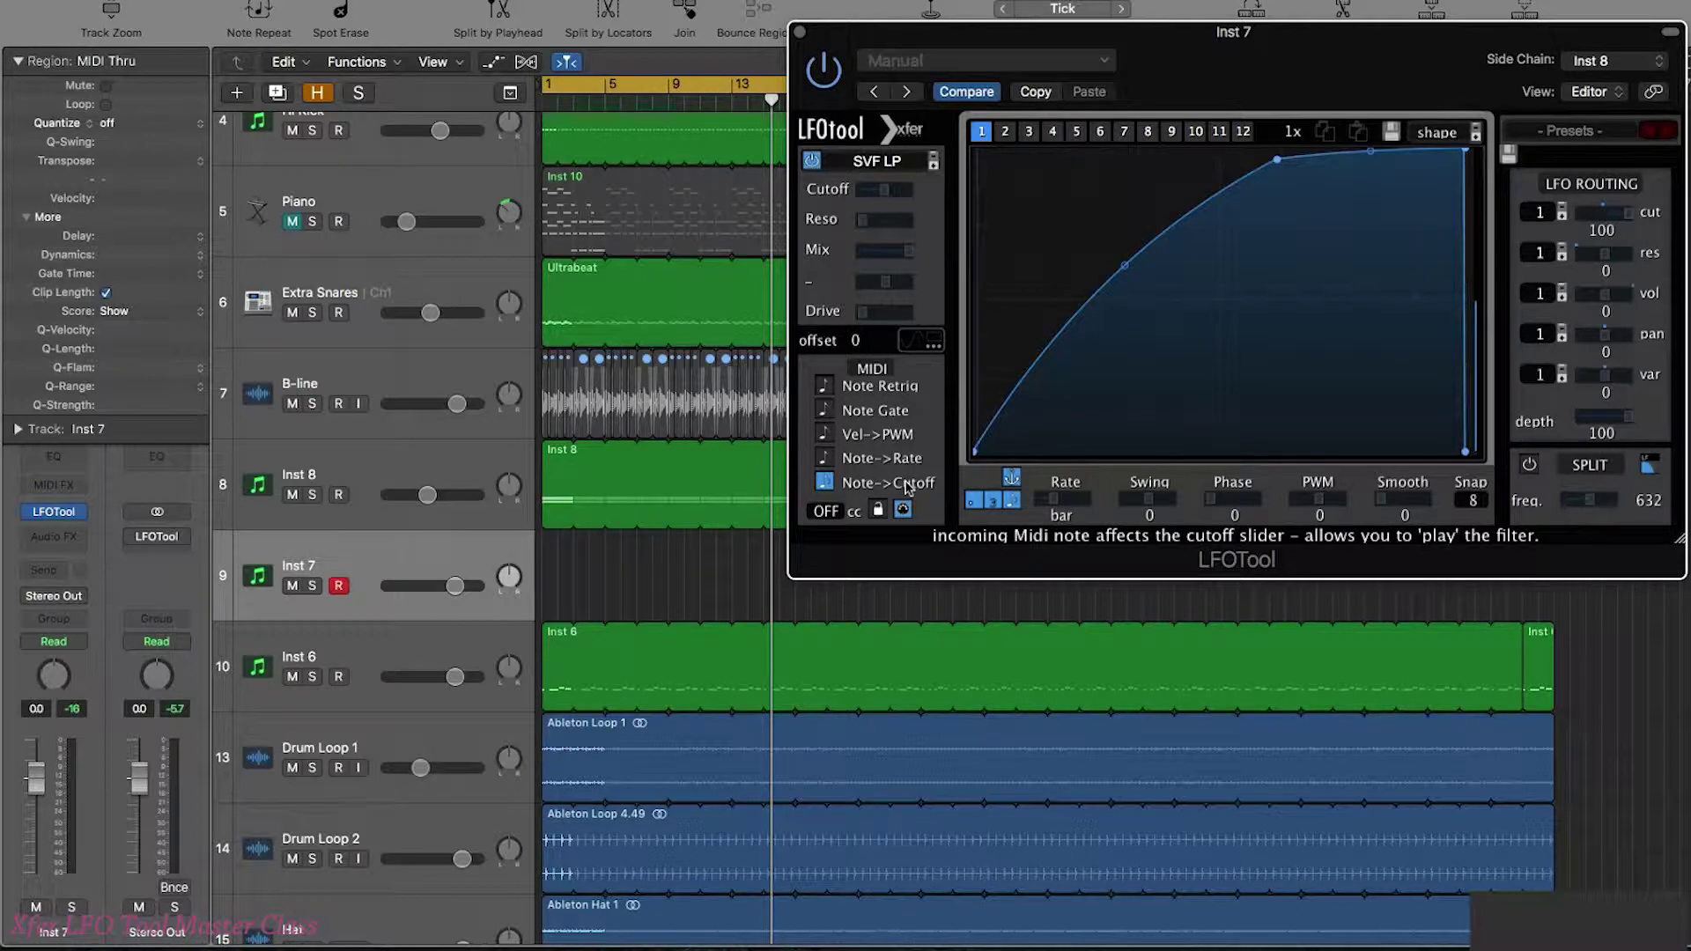
Step: Double-click the LFO Routing cut slider to zero it, then play the project
double_click(1632, 222)
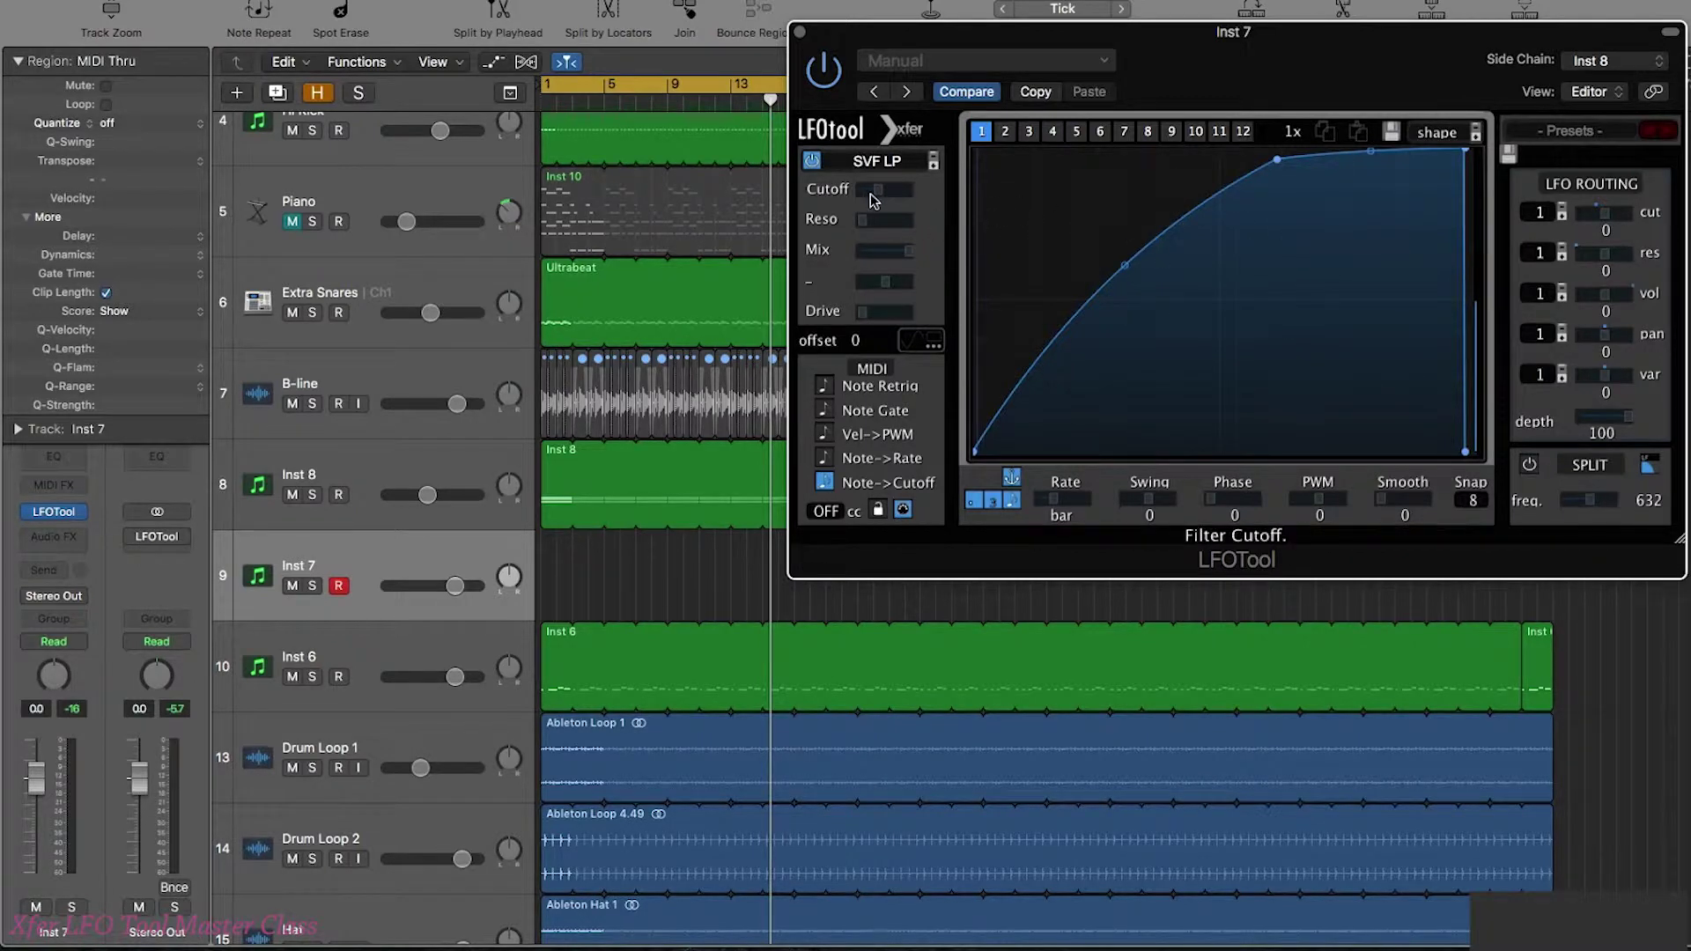
key(space)
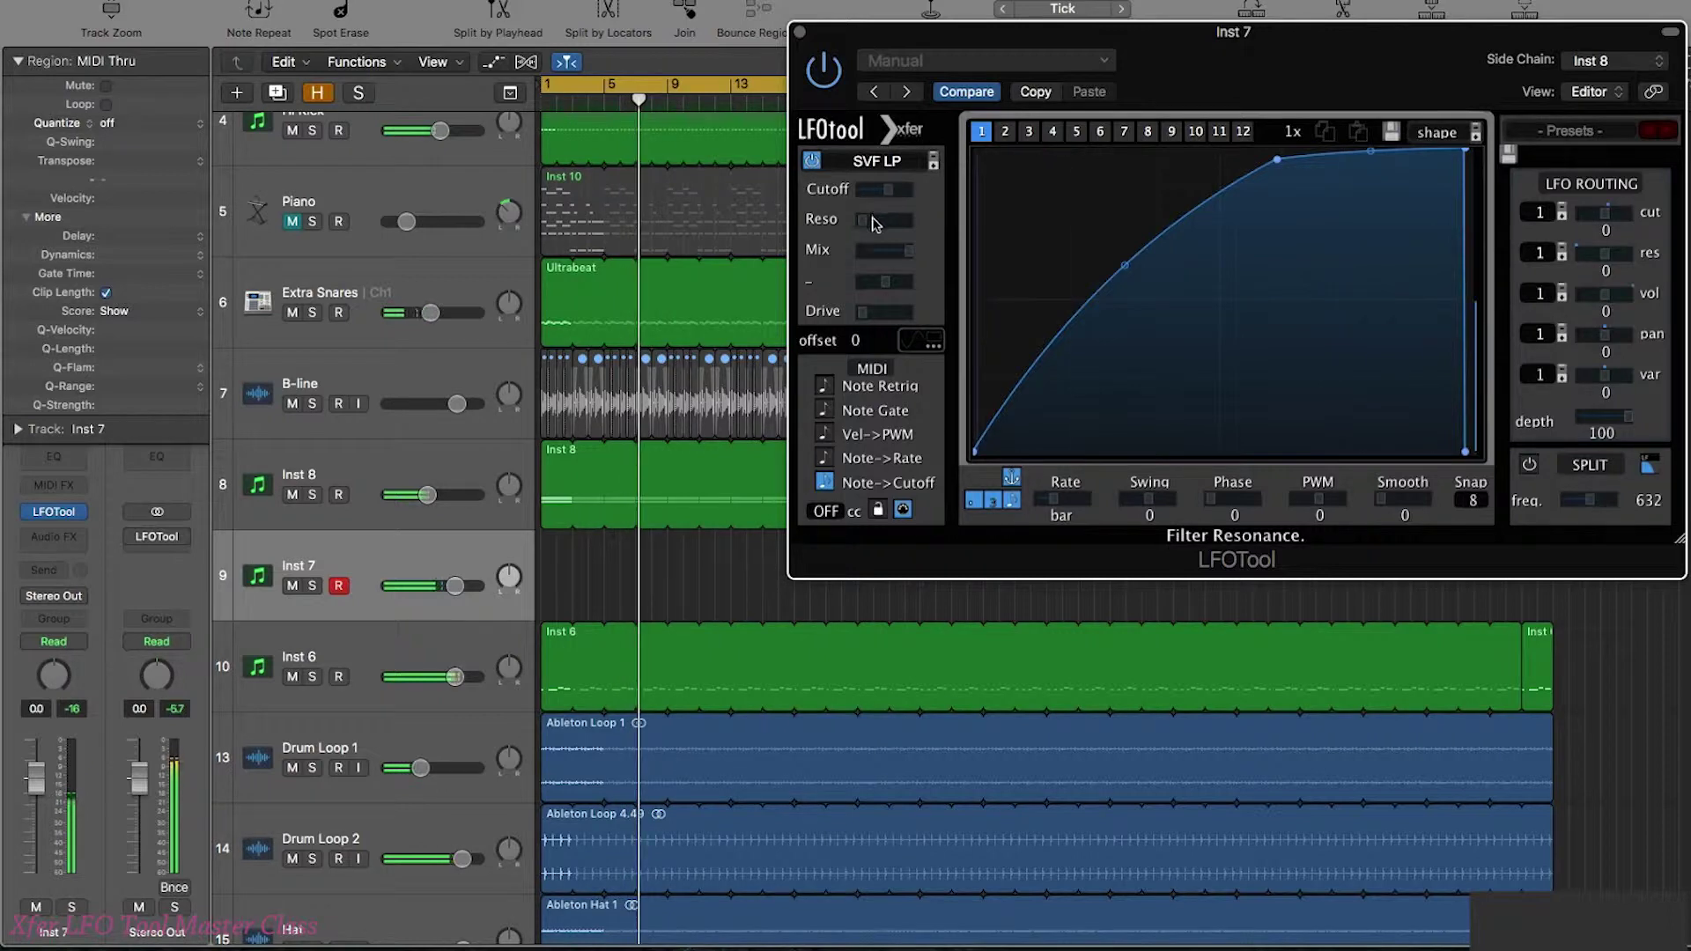
key(Return)
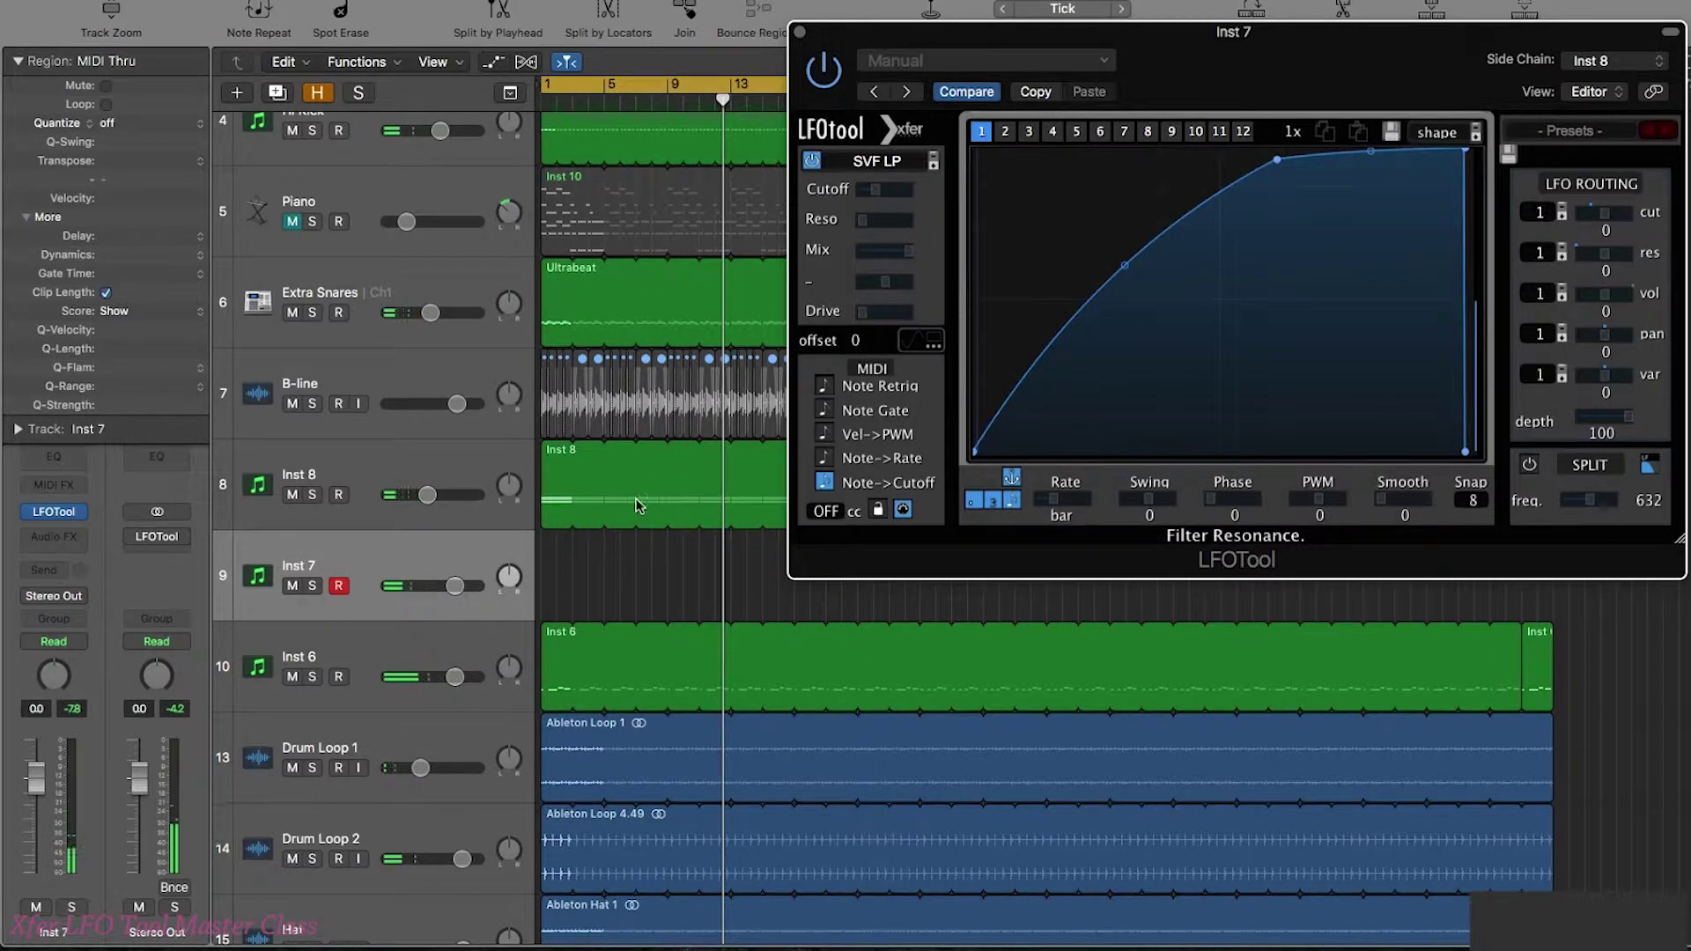
Step: With the Pencil tool, draw a one-bar region at bar 1 on Inst 7, deleting a stray one at bar 3
click(625, 569)
key(t)
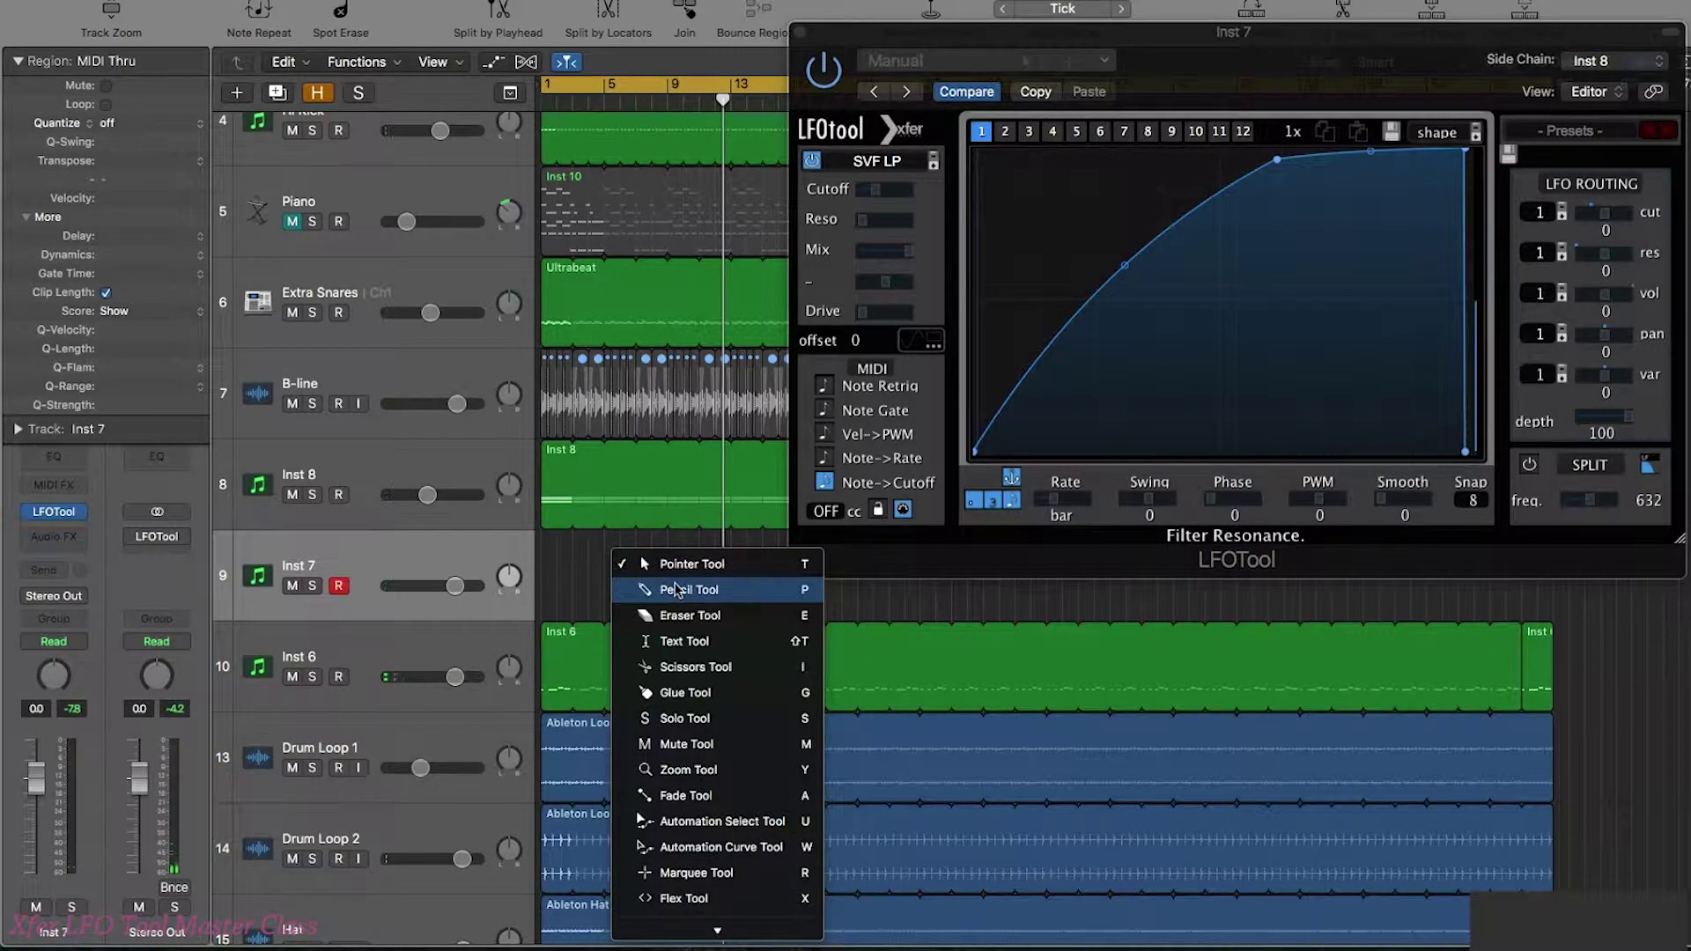
click(669, 593)
drag(661, 514, 570, 554)
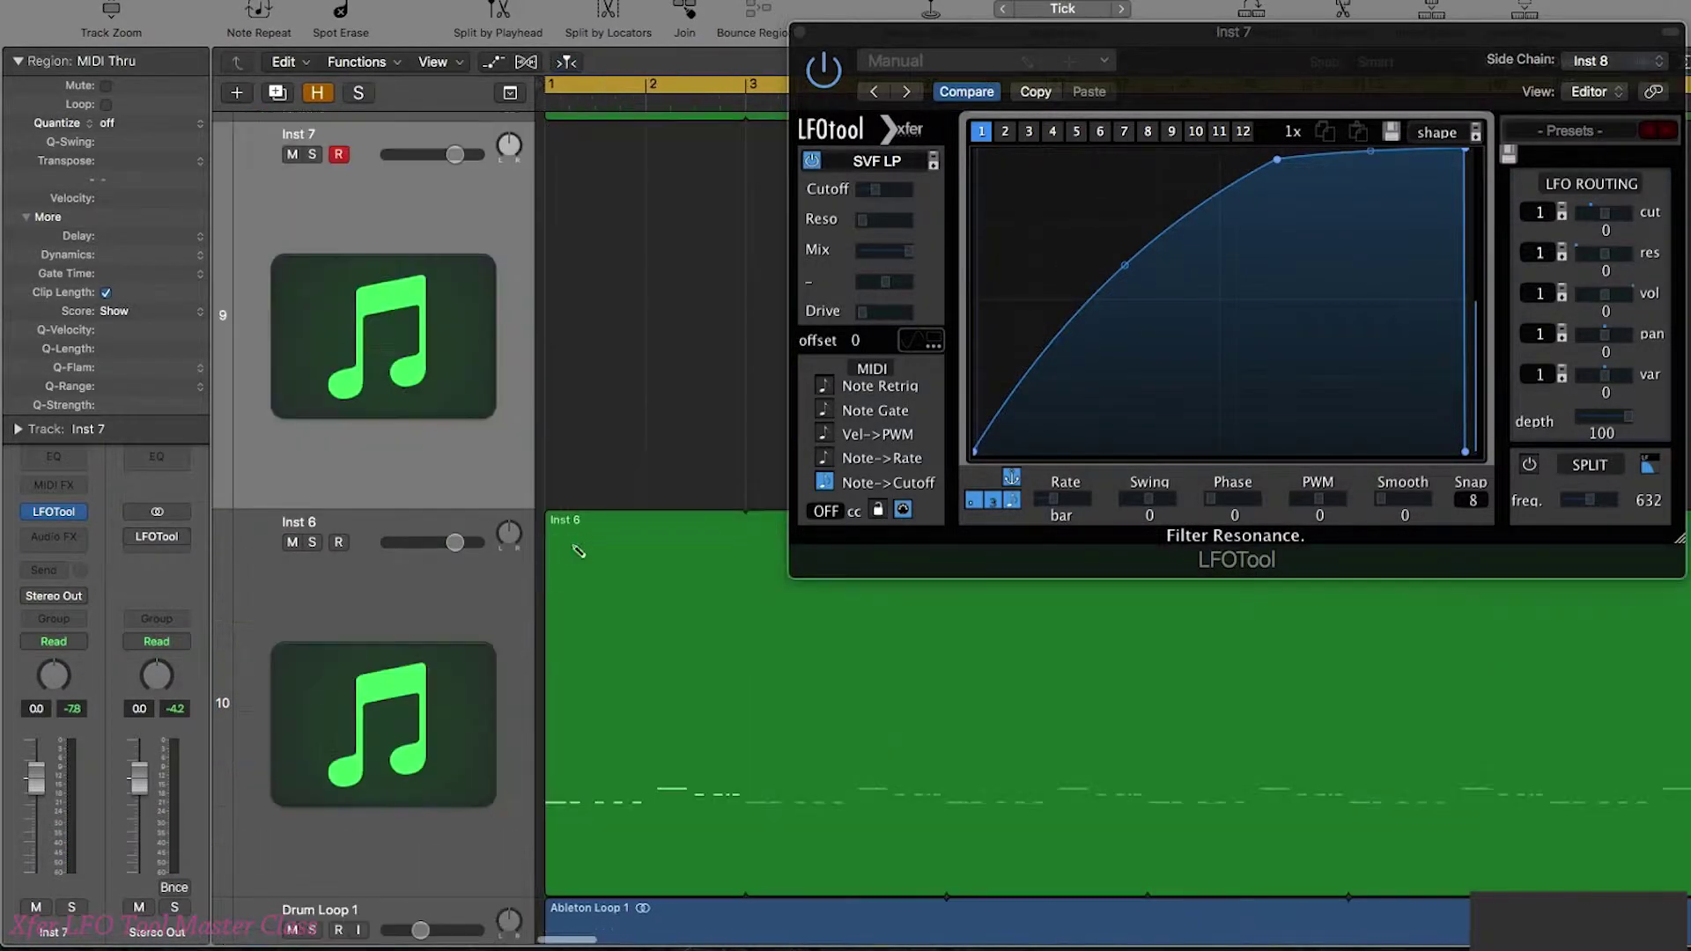
click(614, 362)
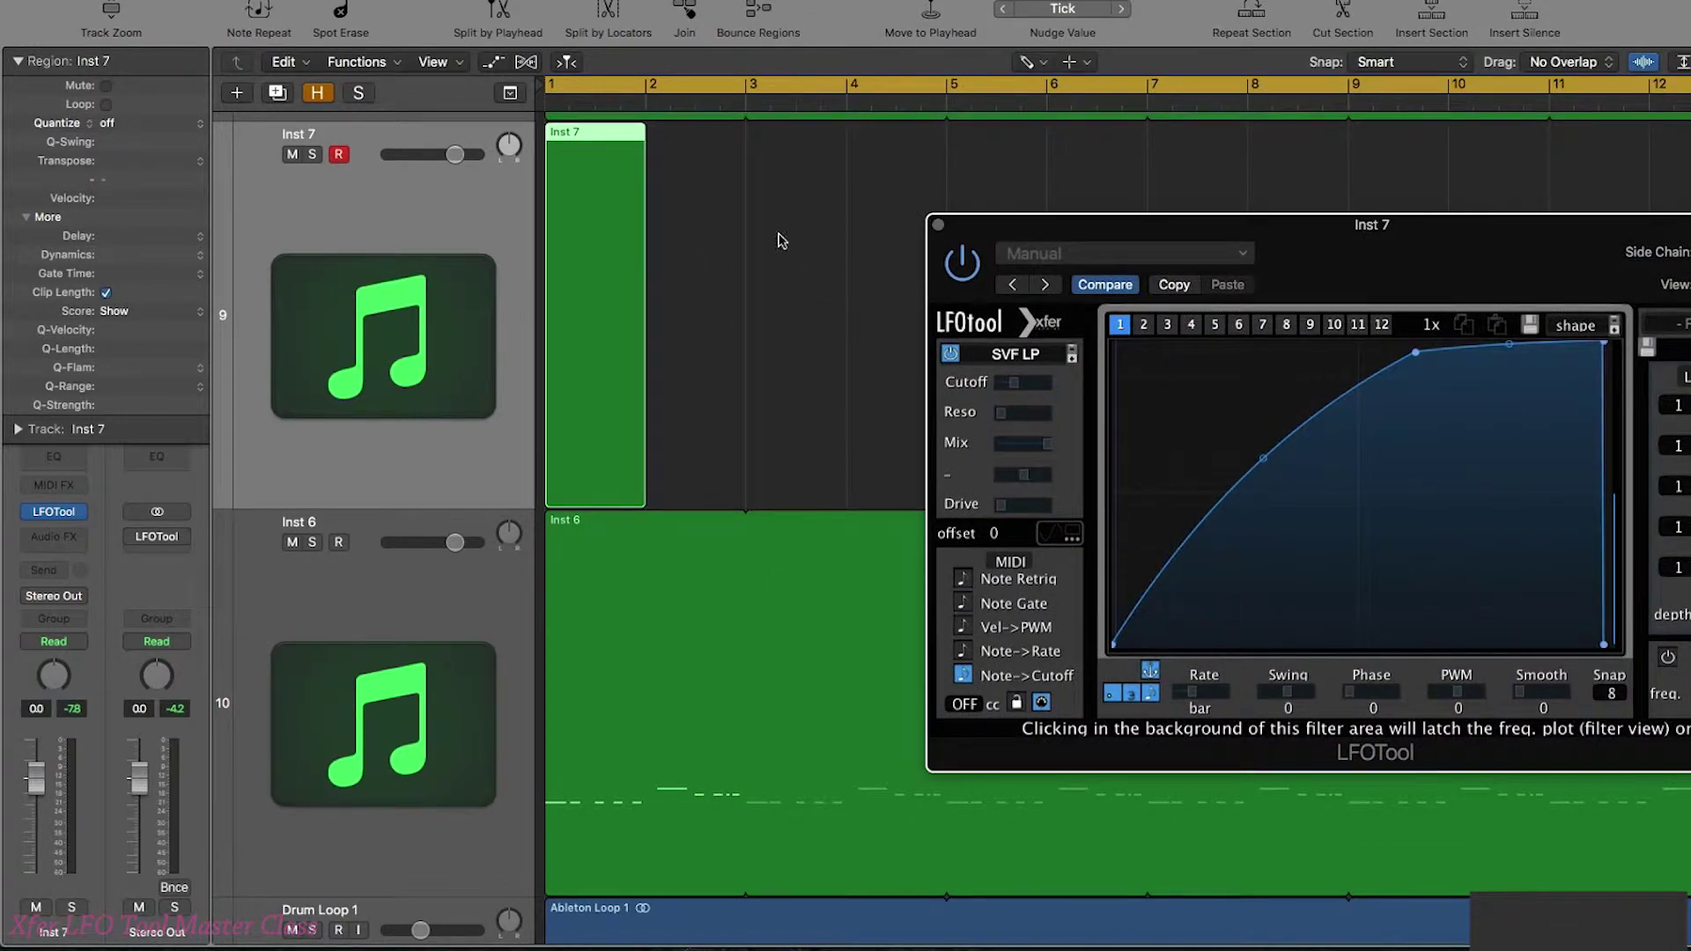
click(779, 240)
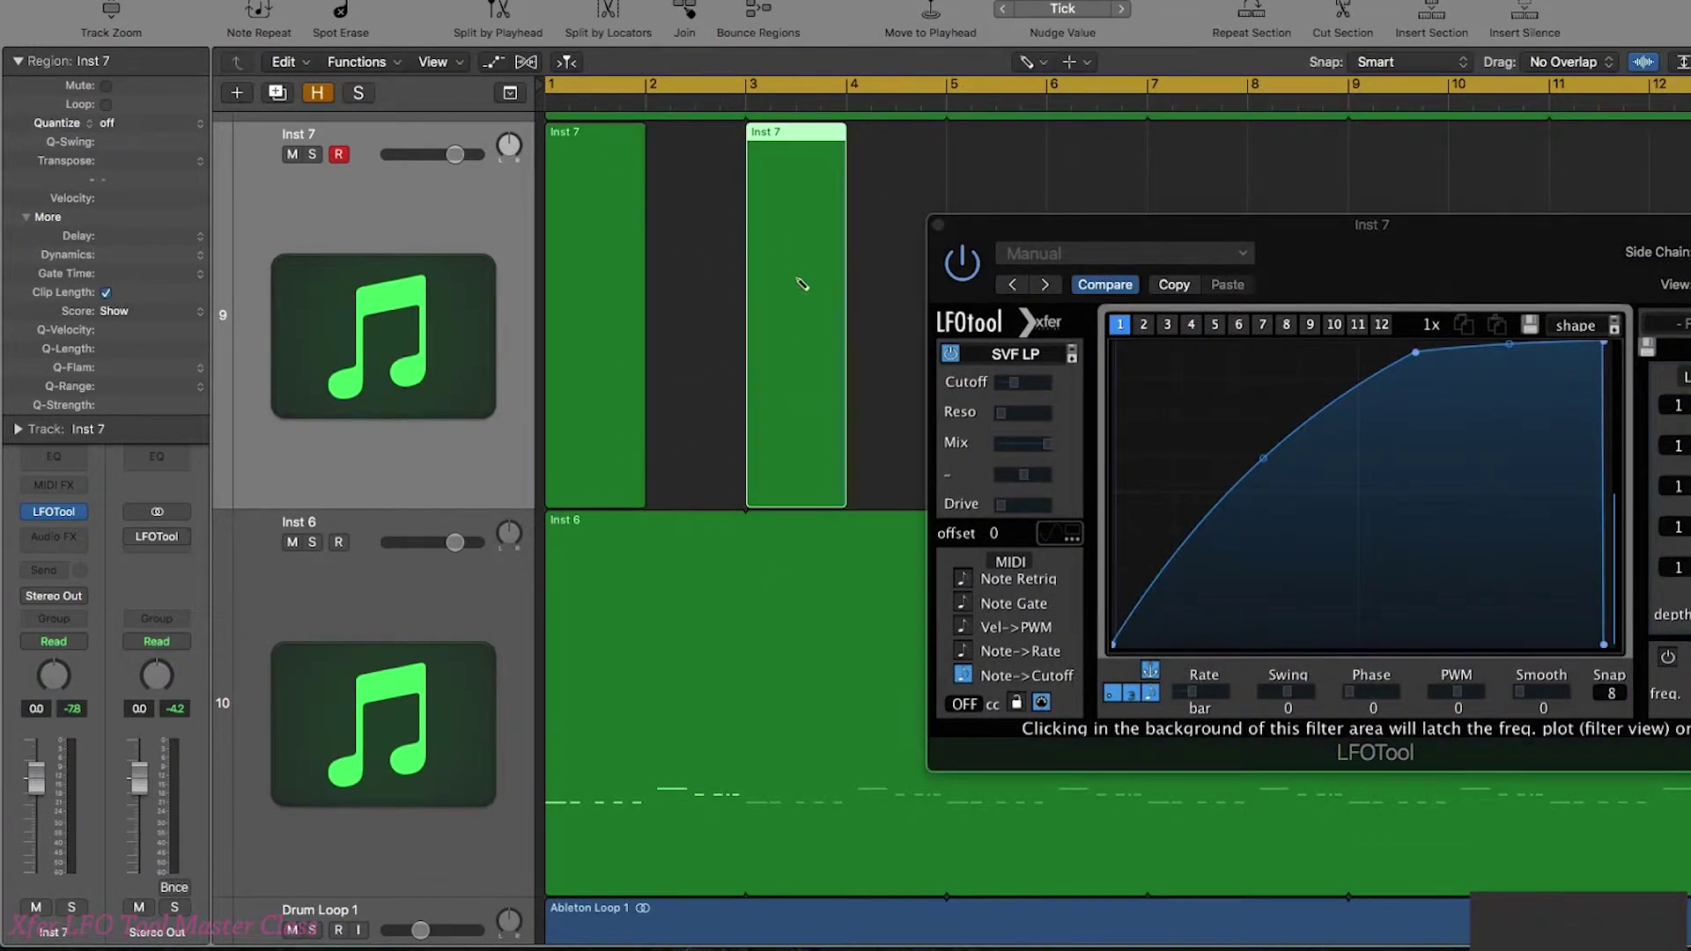
key(Delete)
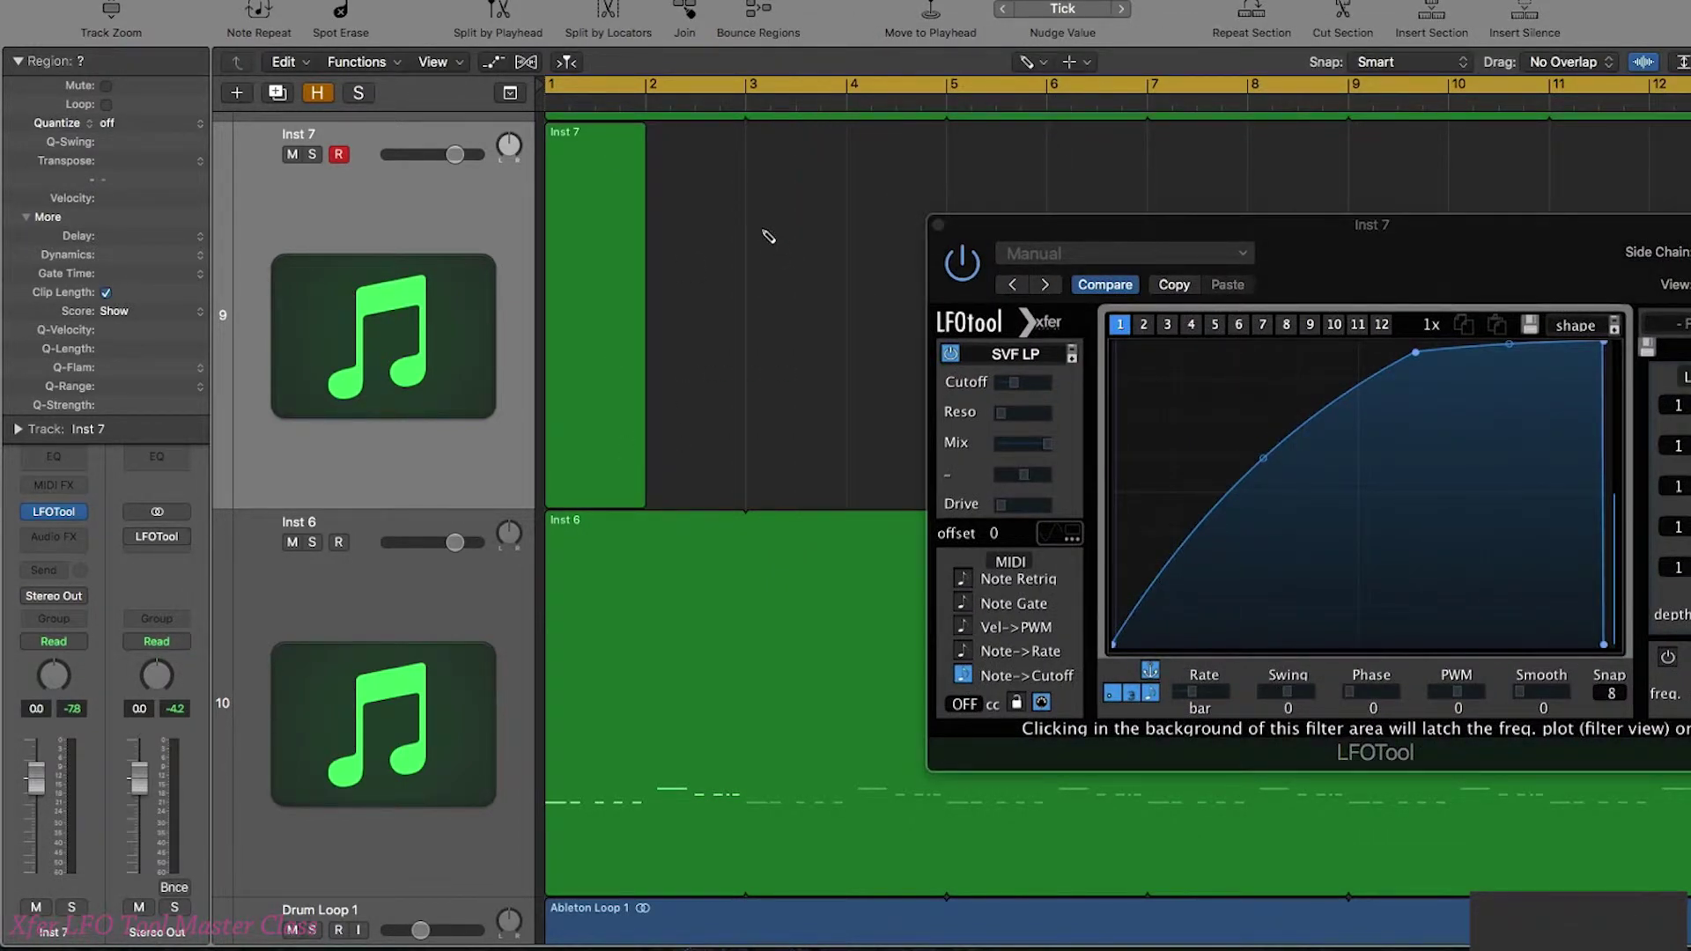
Step: Open the bar 1 Inst 7 region in the Piano Roll and cycle over bar 1
key(Escape)
click(768, 236)
click(617, 222)
double_click(618, 223)
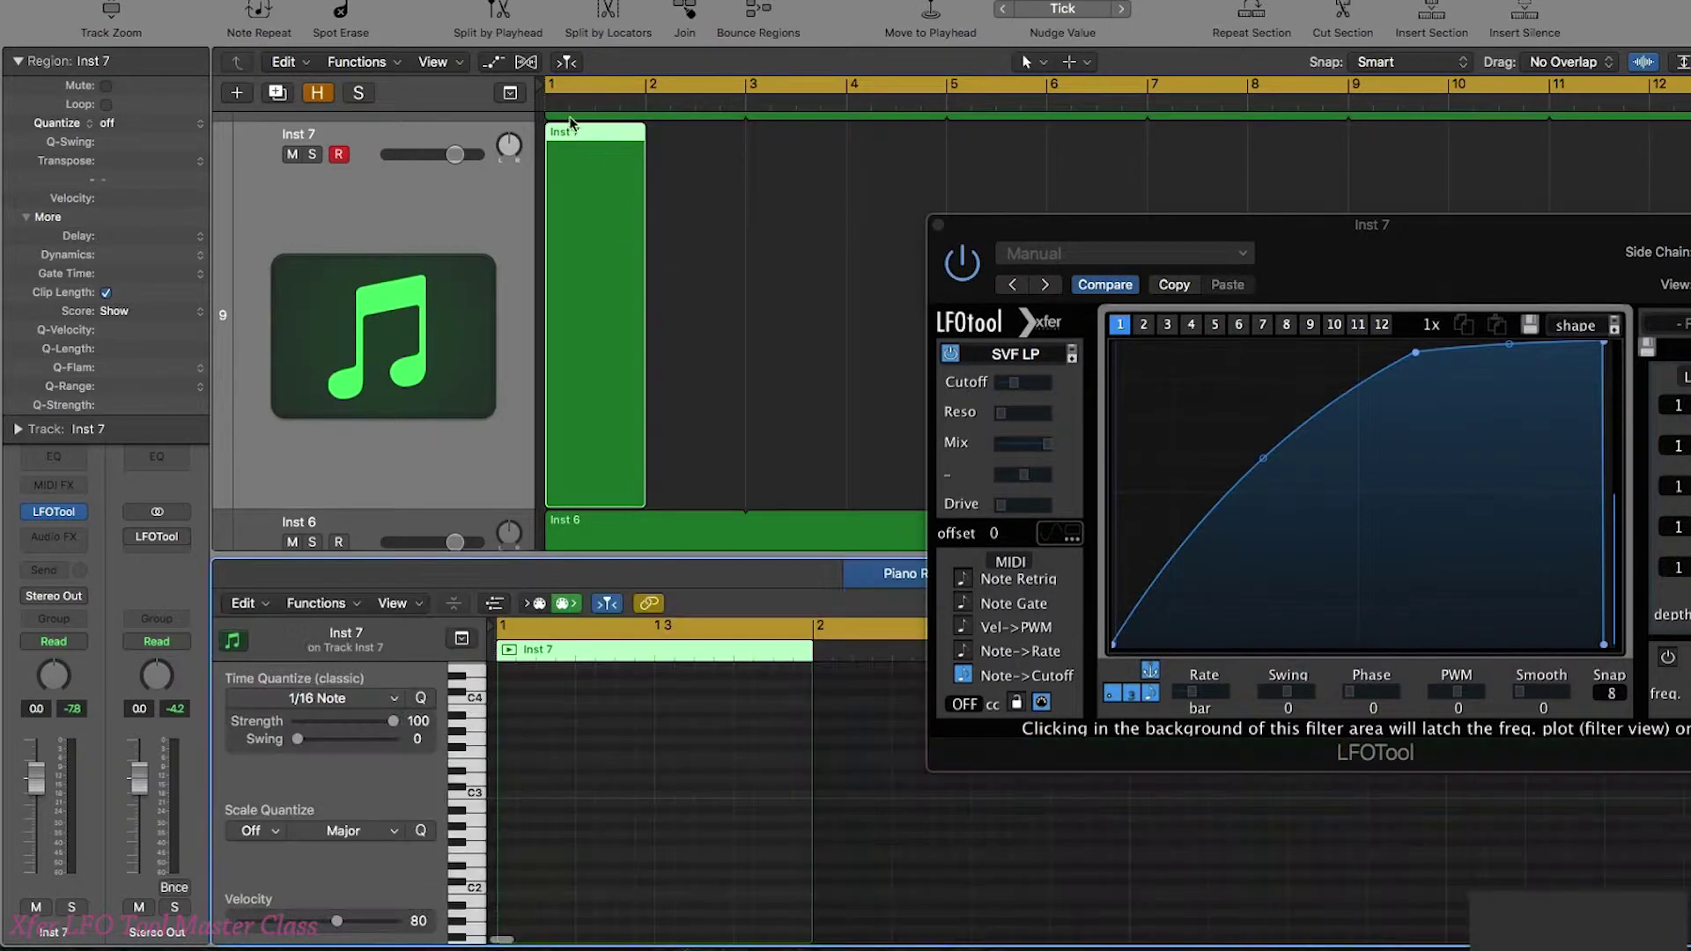
click(564, 88)
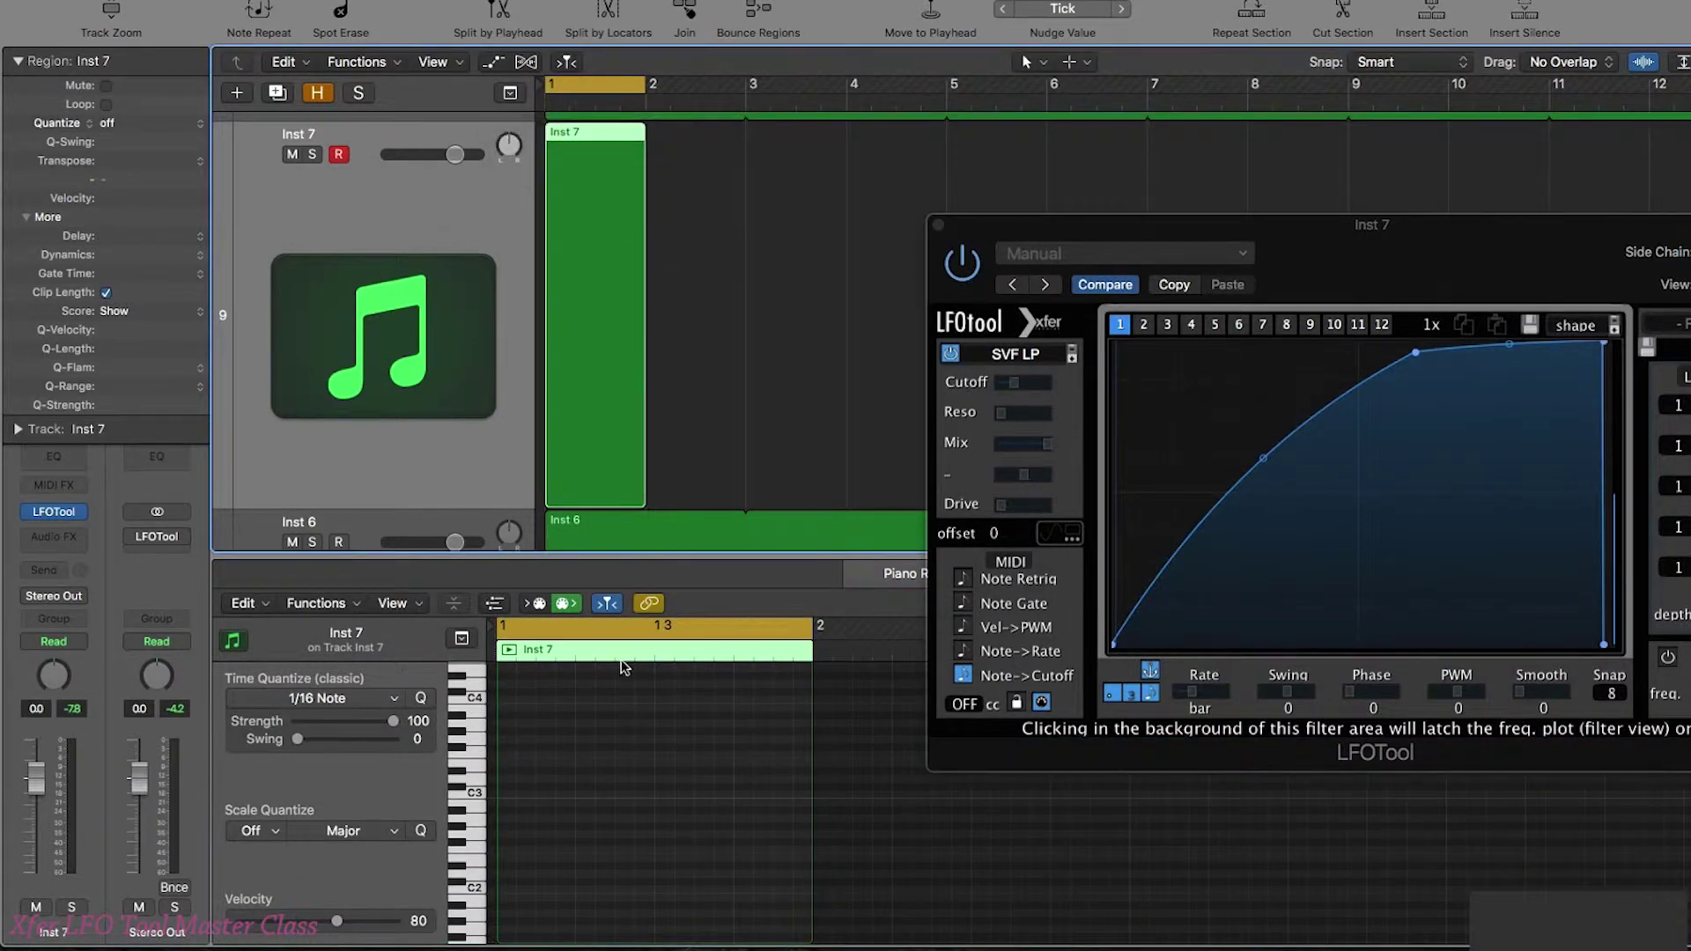
scroll(624, 769, down, 1)
Step: Draw 1/16 notes along C3 with the Pencil tool and move several to other pitches
key(t)
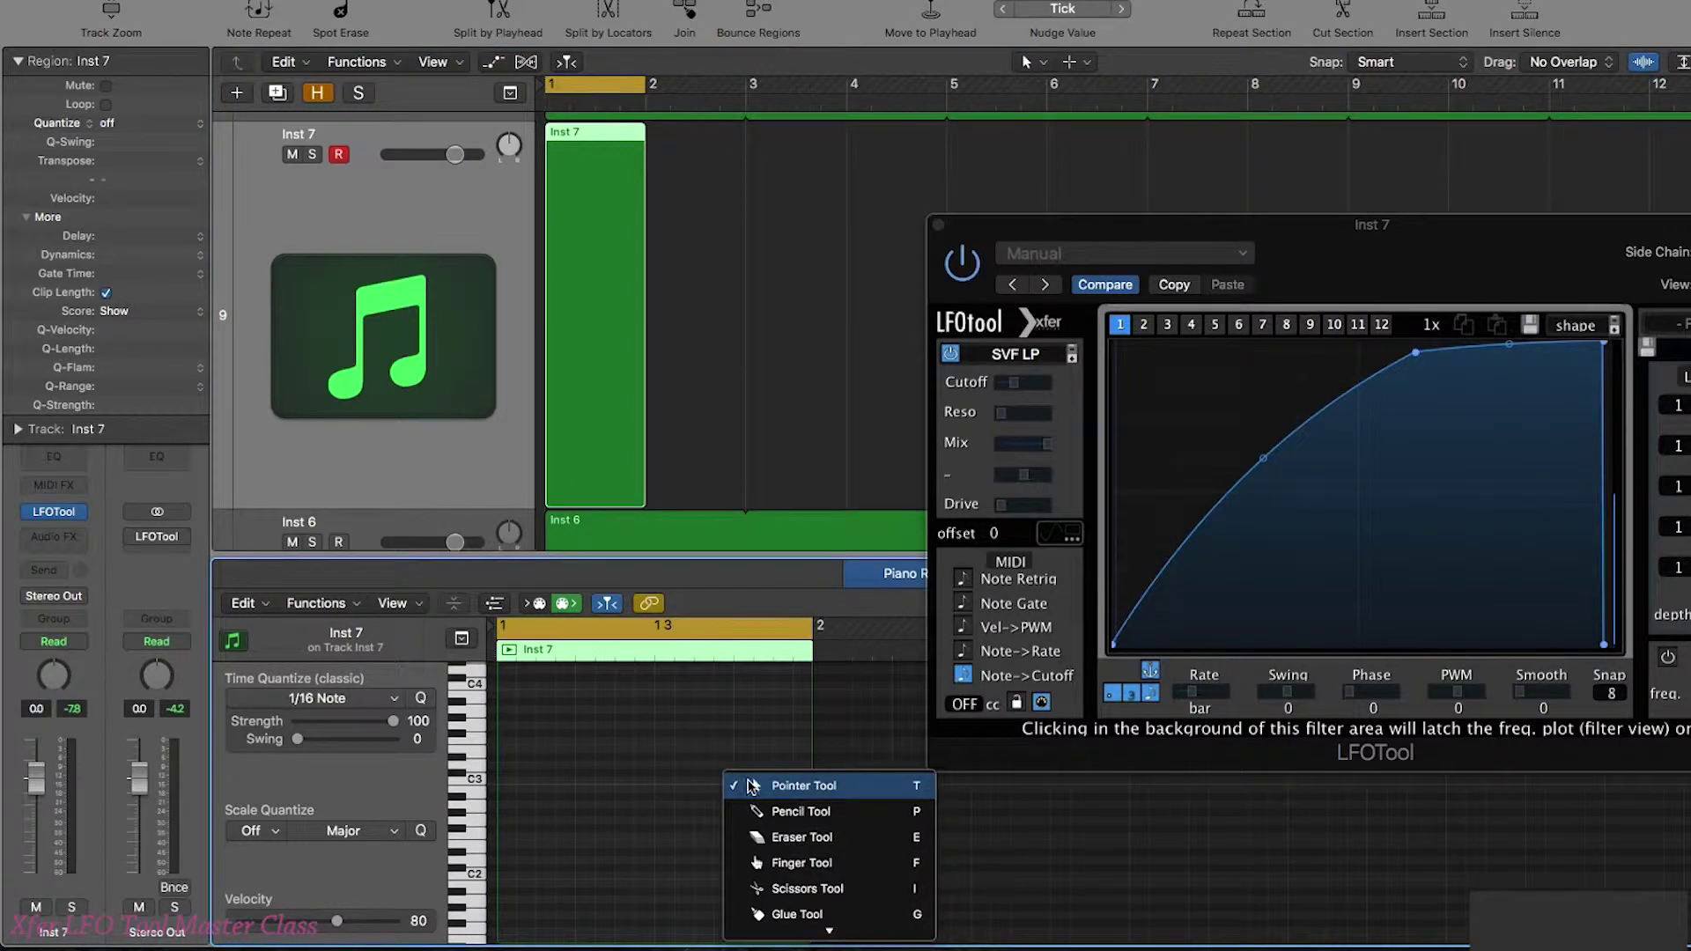
click(785, 806)
click(506, 781)
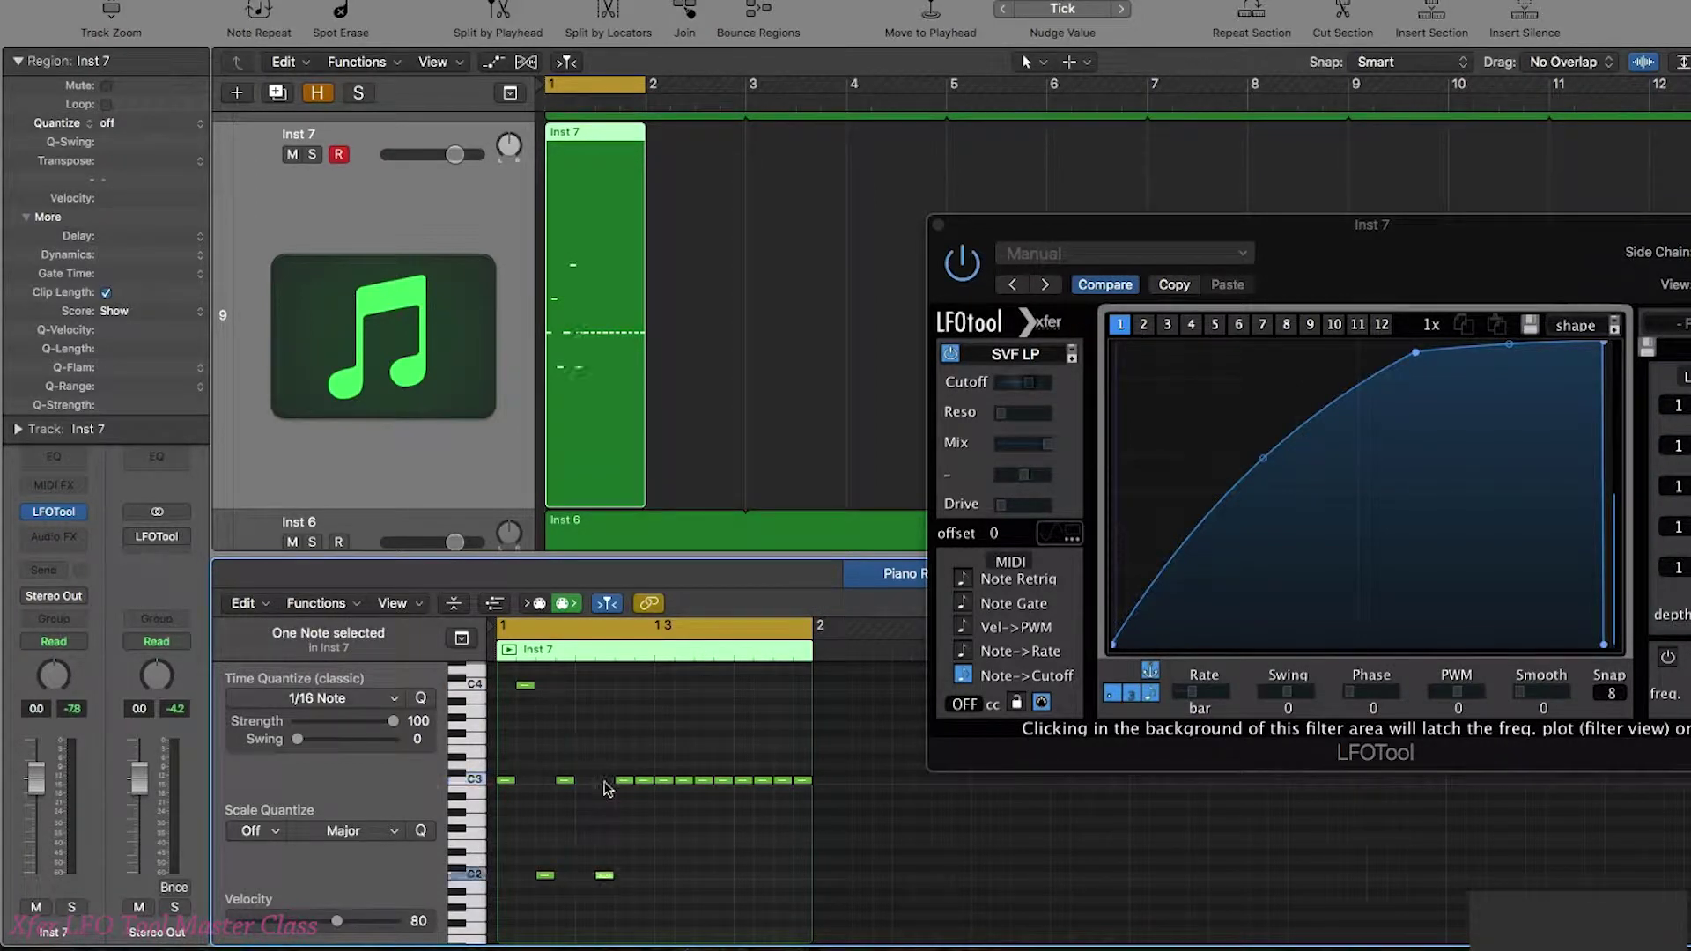
key(super+z)
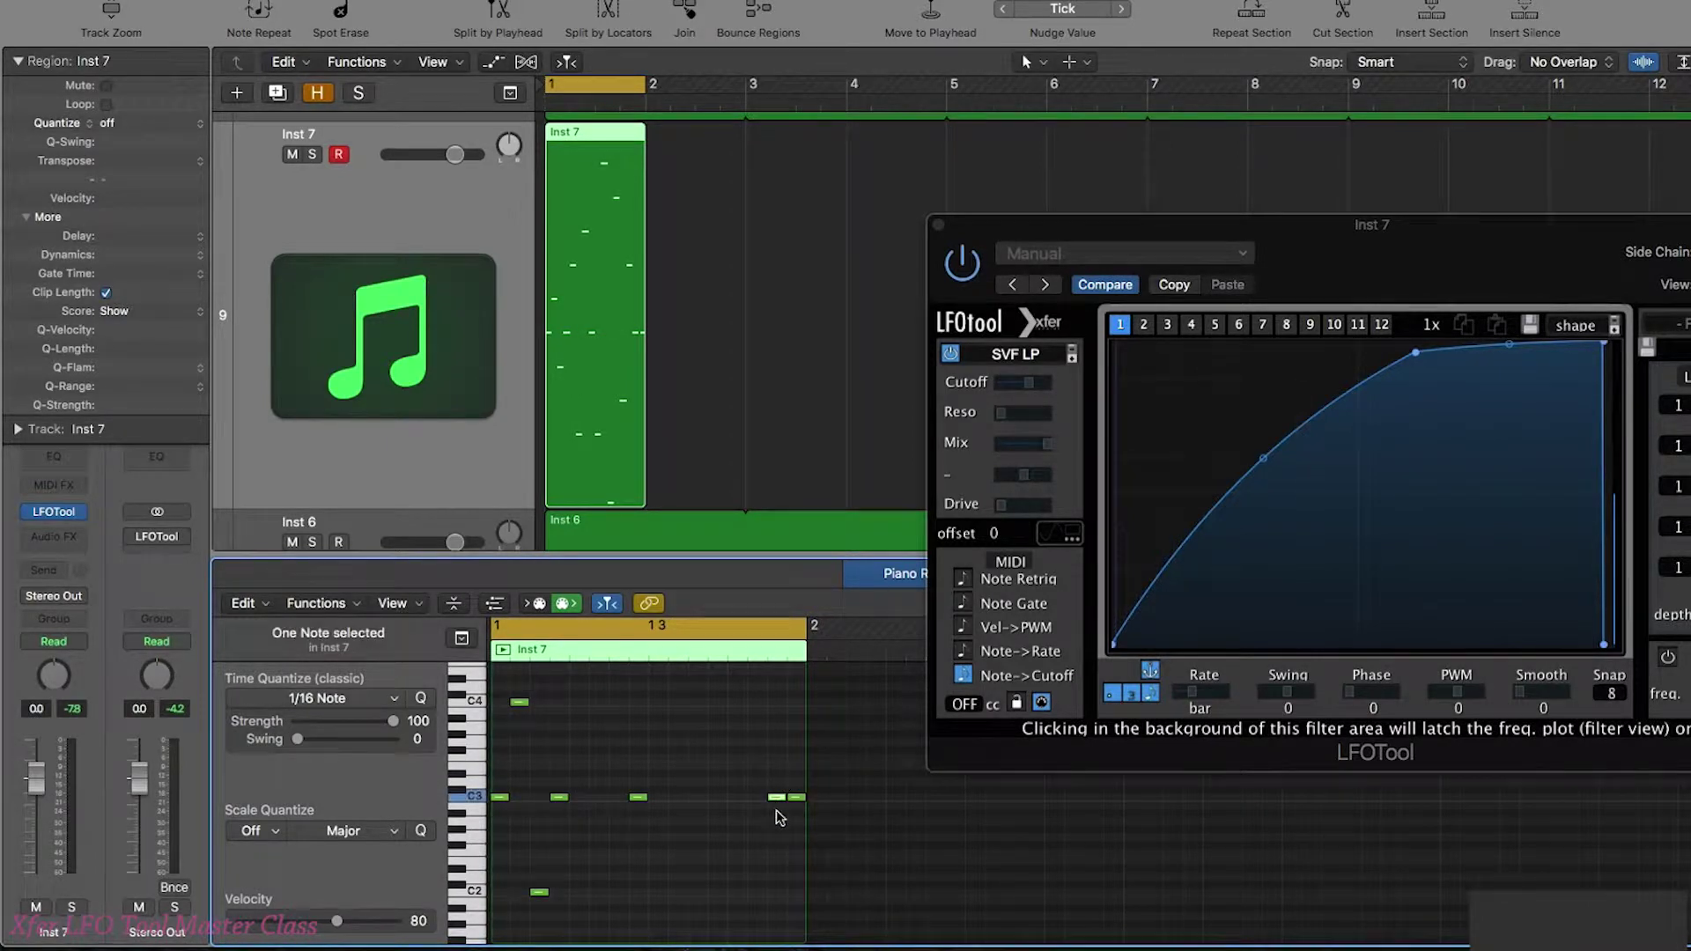
scroll(779, 817, right, 3)
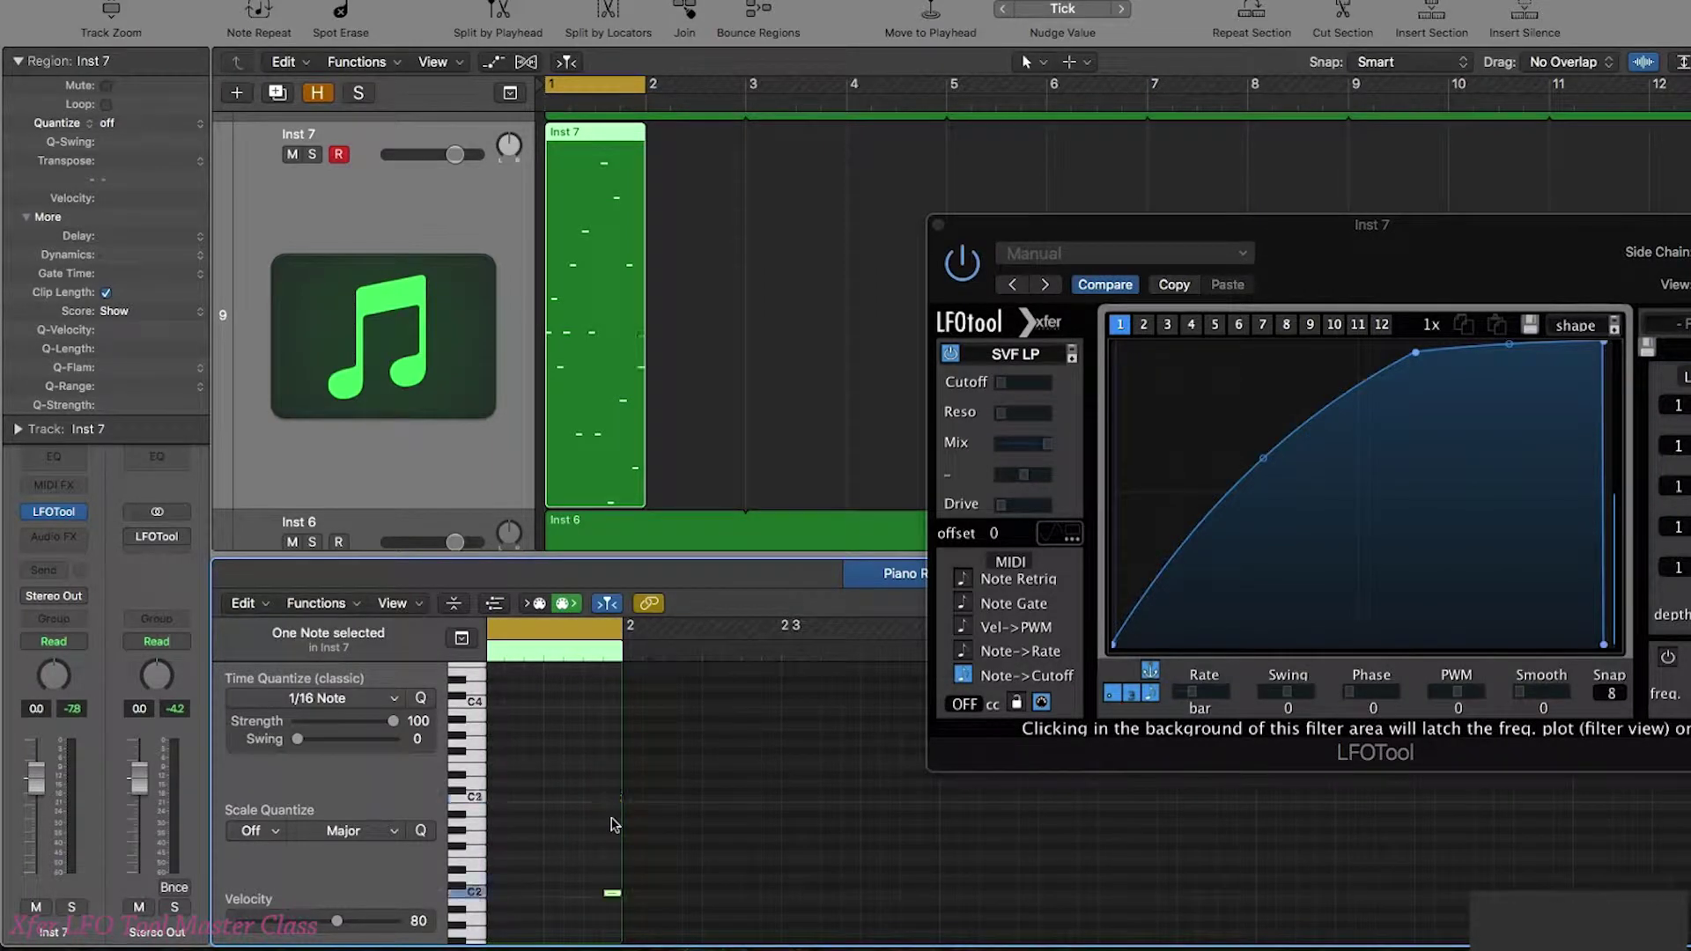
Step: Loop the Inst 7 region, start playback, and set a cycle from bar 1 to bar 9
click(599, 335)
key(l)
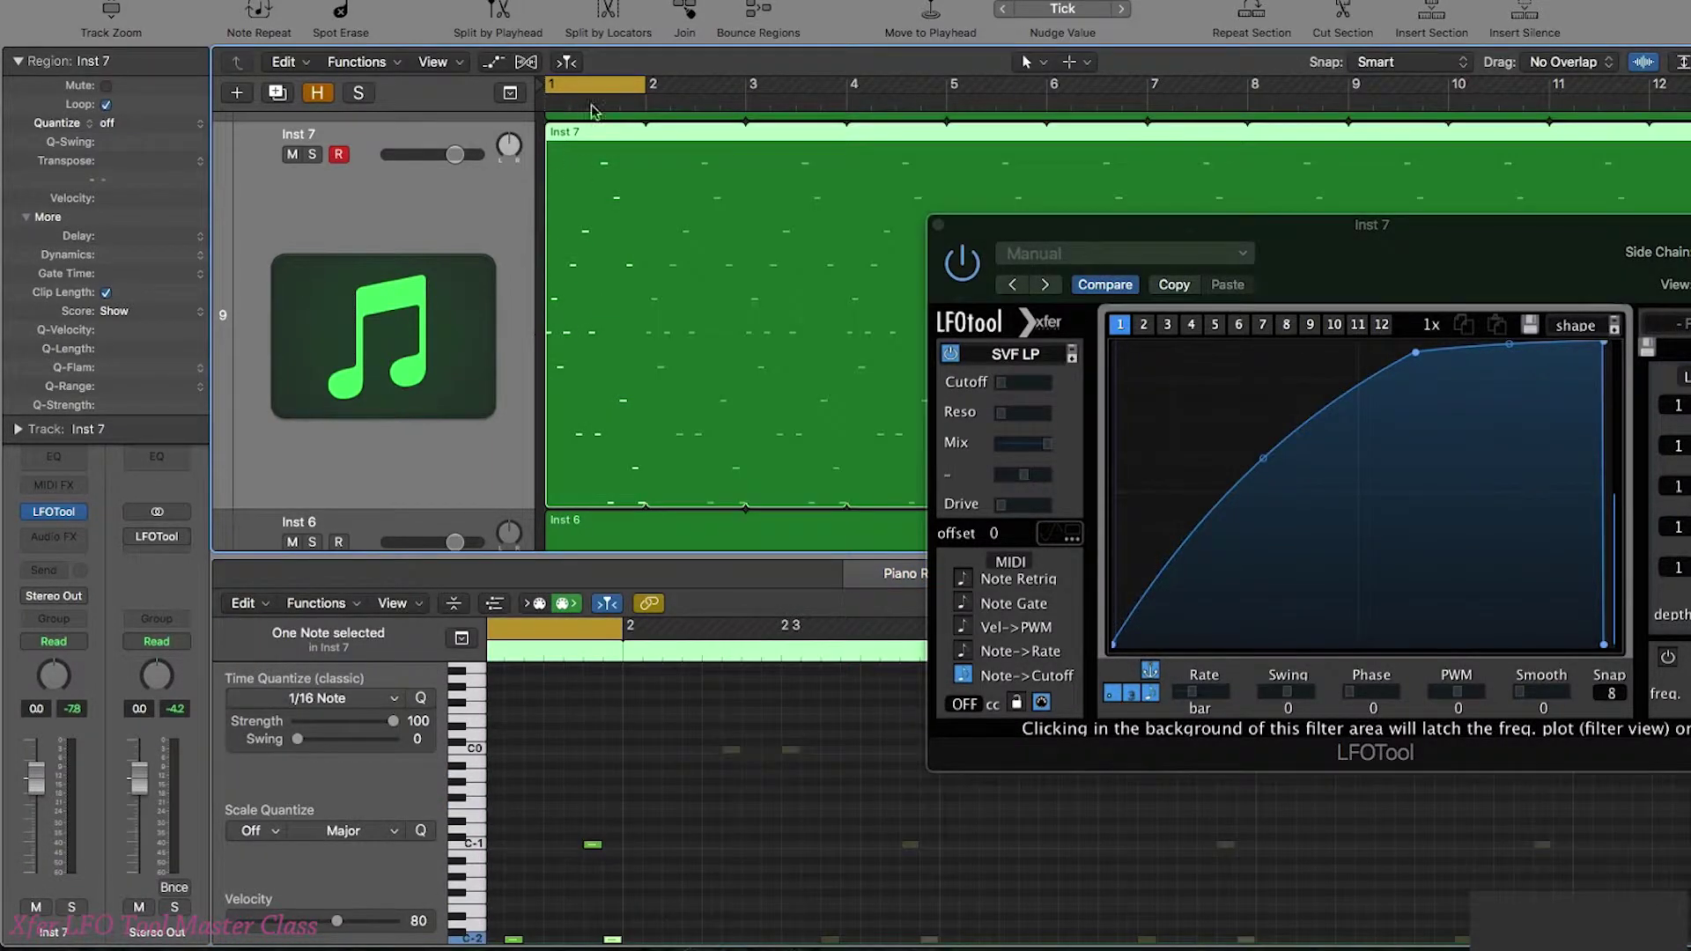
key(space)
drag(564, 84, 1342, 147)
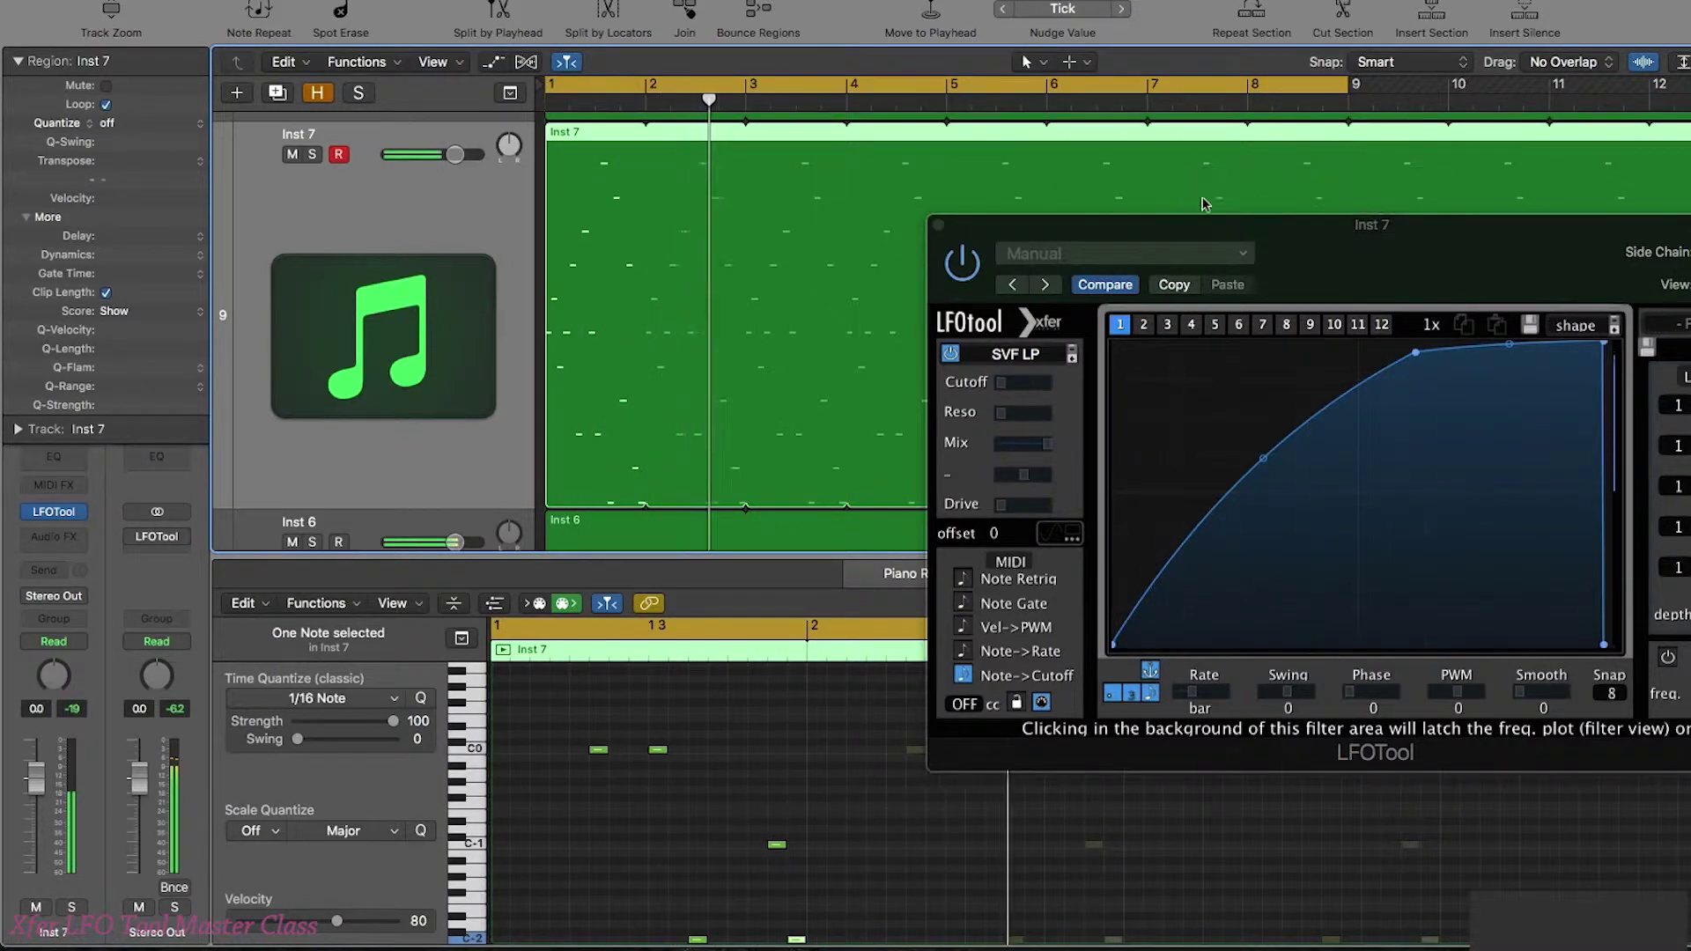
Step: Move the LFOTool window up and left so its routing shows, then stop playback
drag(1090, 231, 1039, 184)
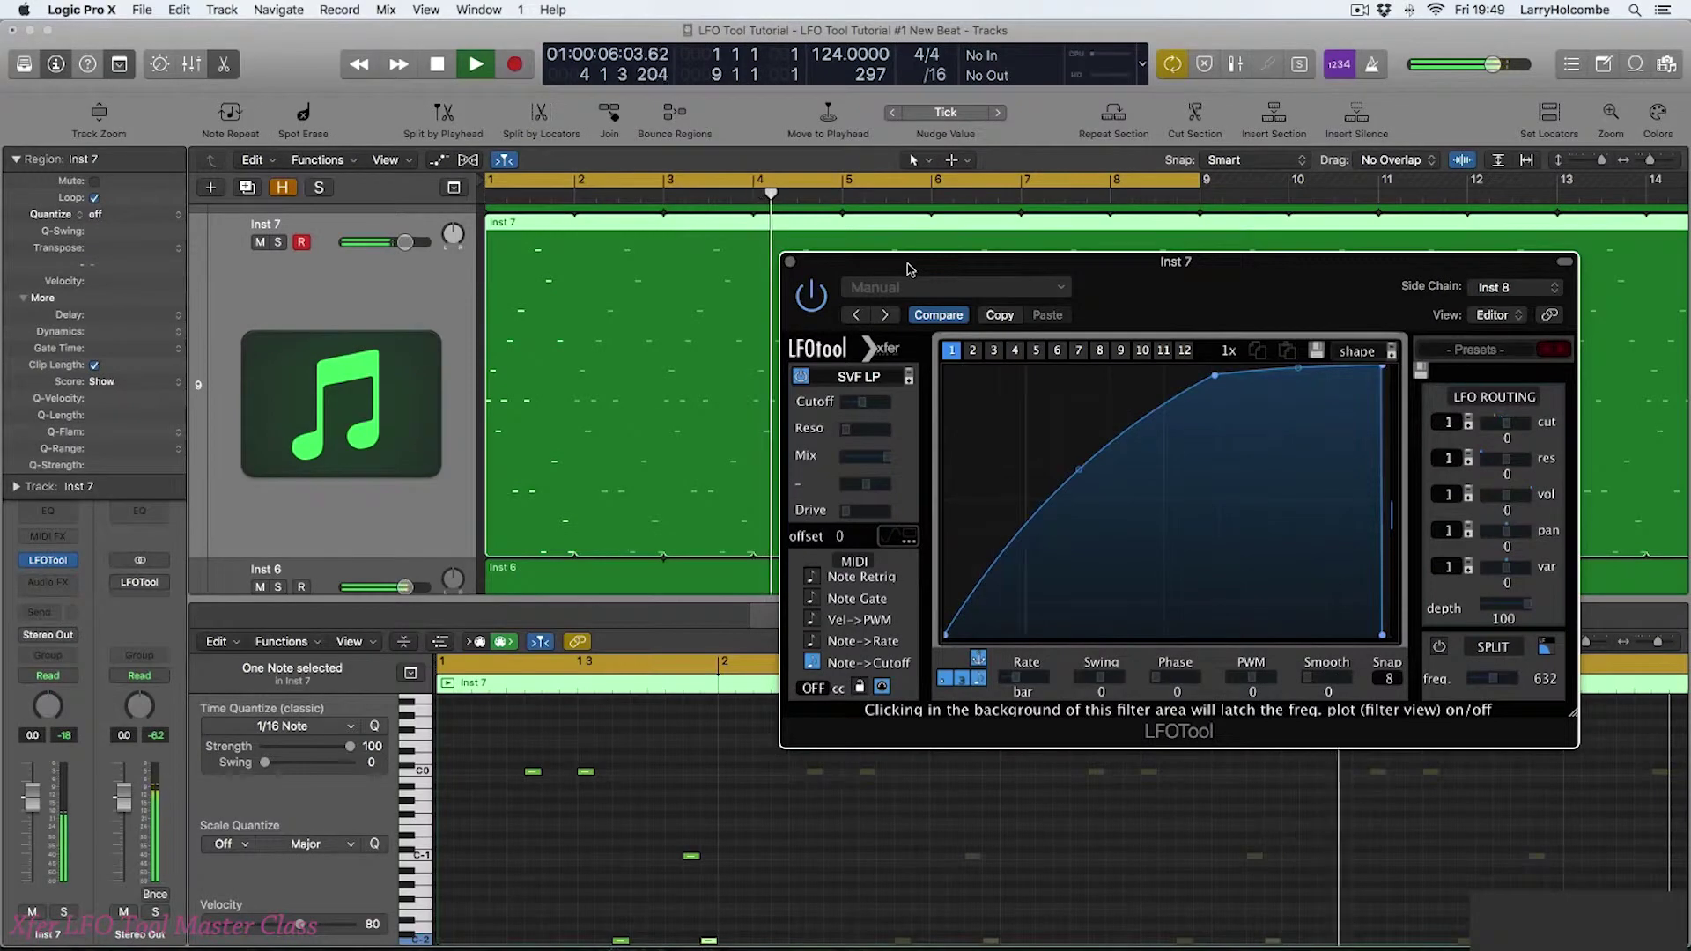
drag(910, 268, 784, 243)
key(space)
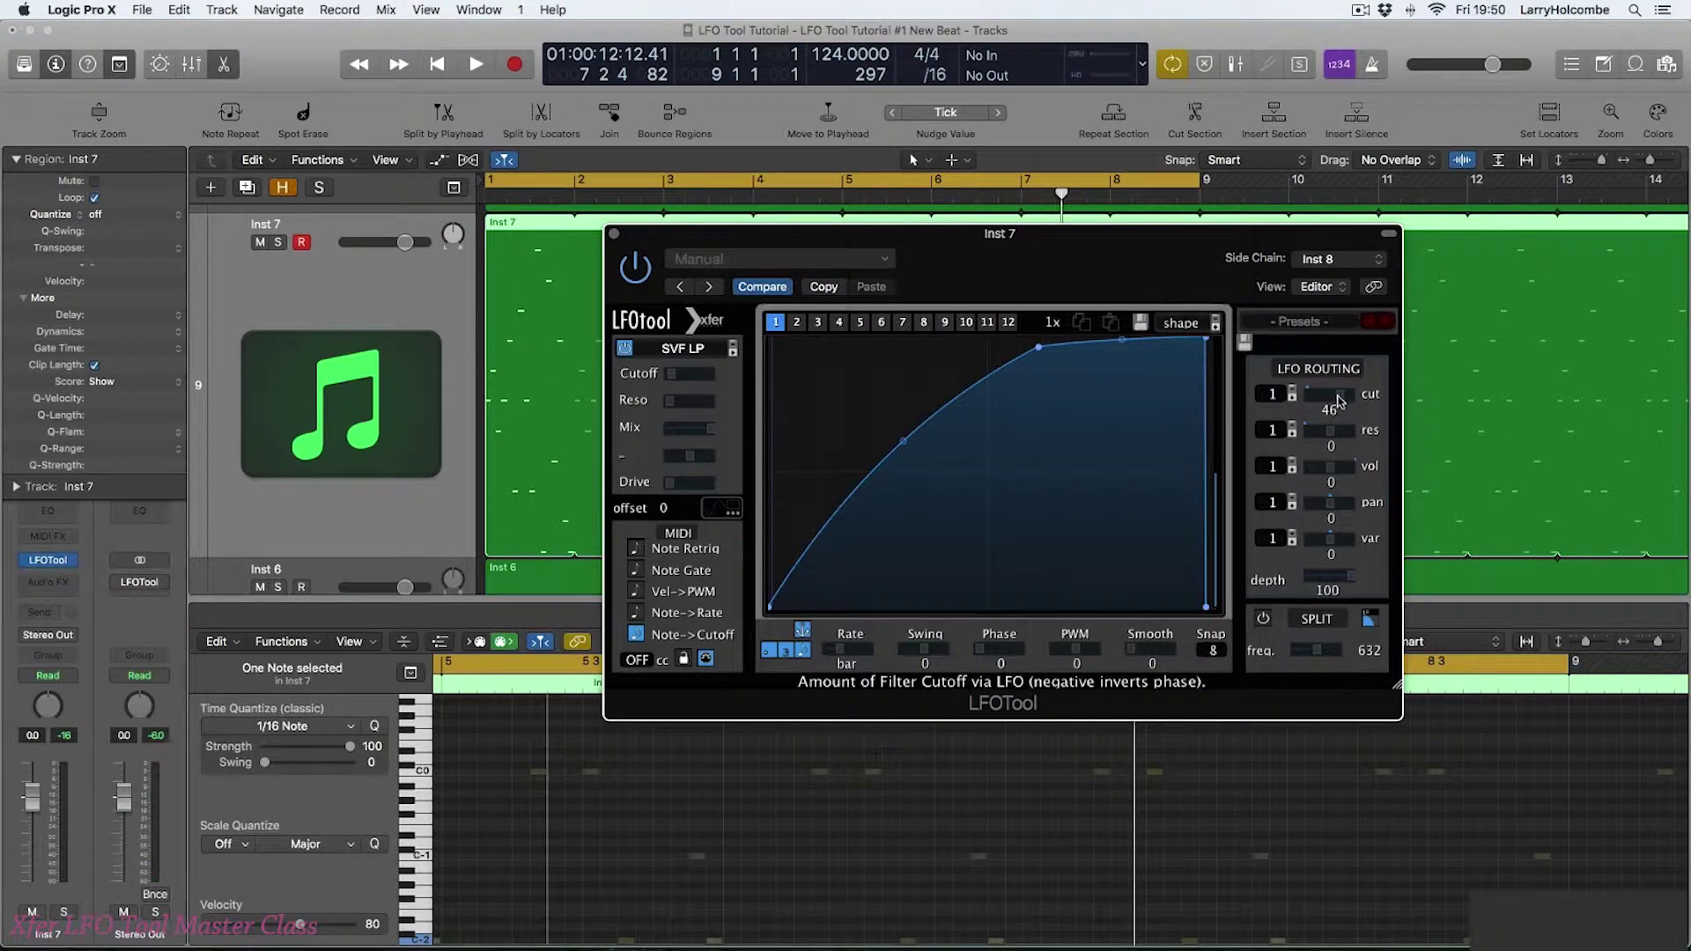
Step: Restart playback and raise the LFO cut routing to 87, with the rate at 1/4
key(space)
drag(1340, 400, 1357, 398)
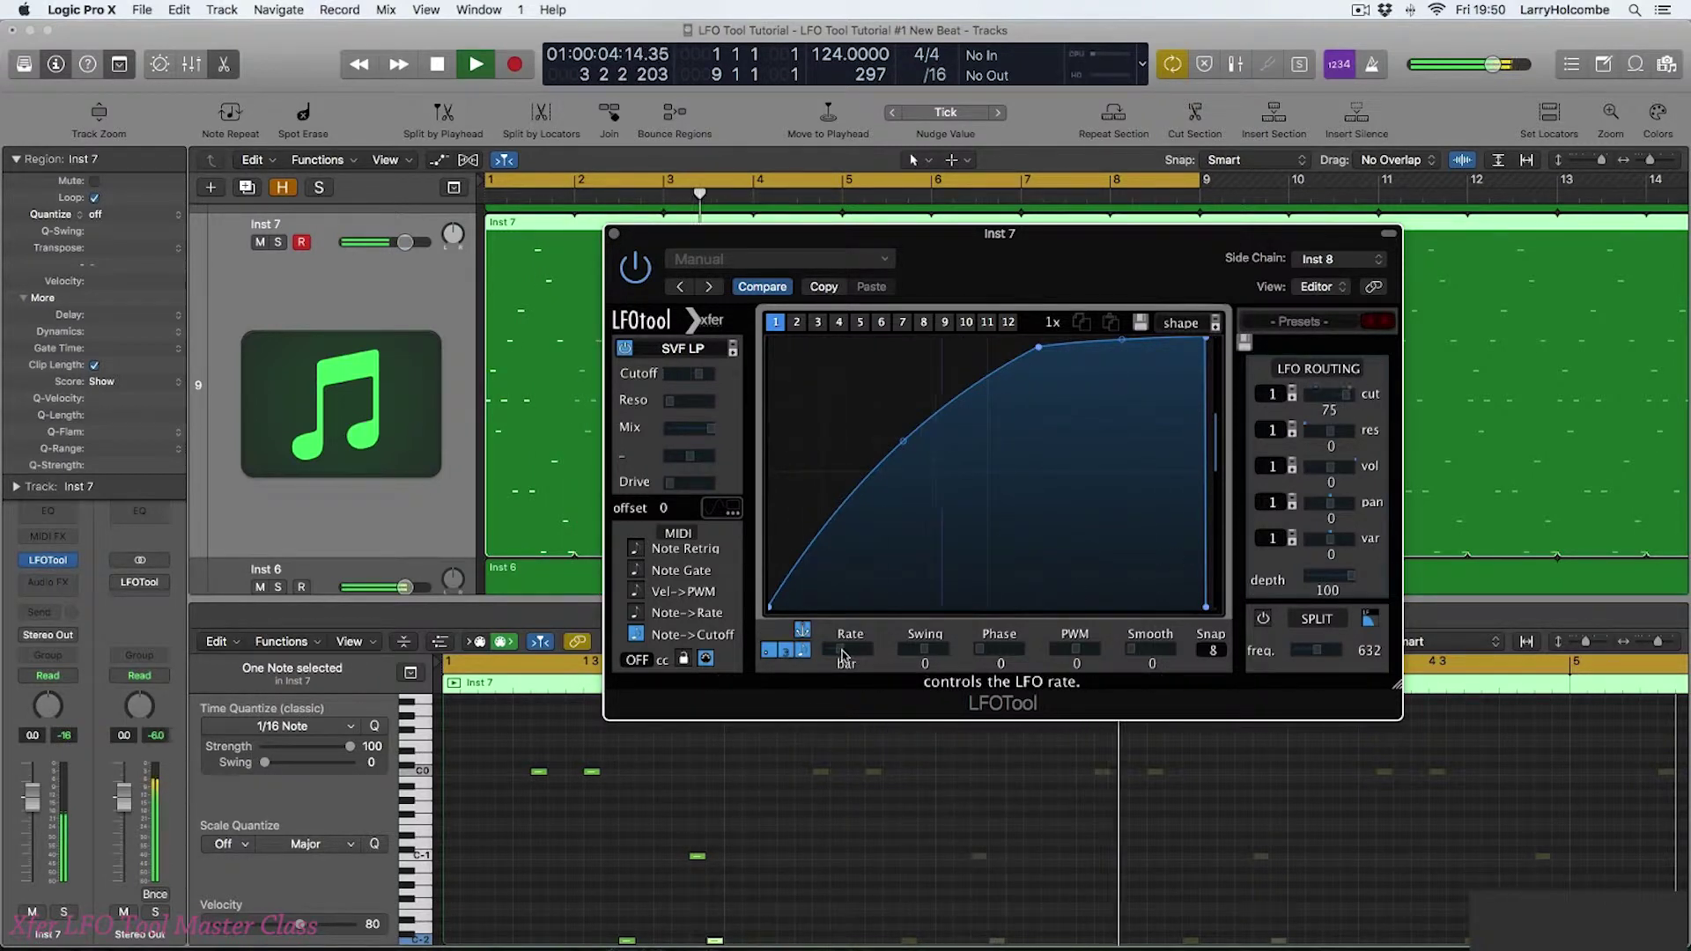
drag(858, 653, 868, 656)
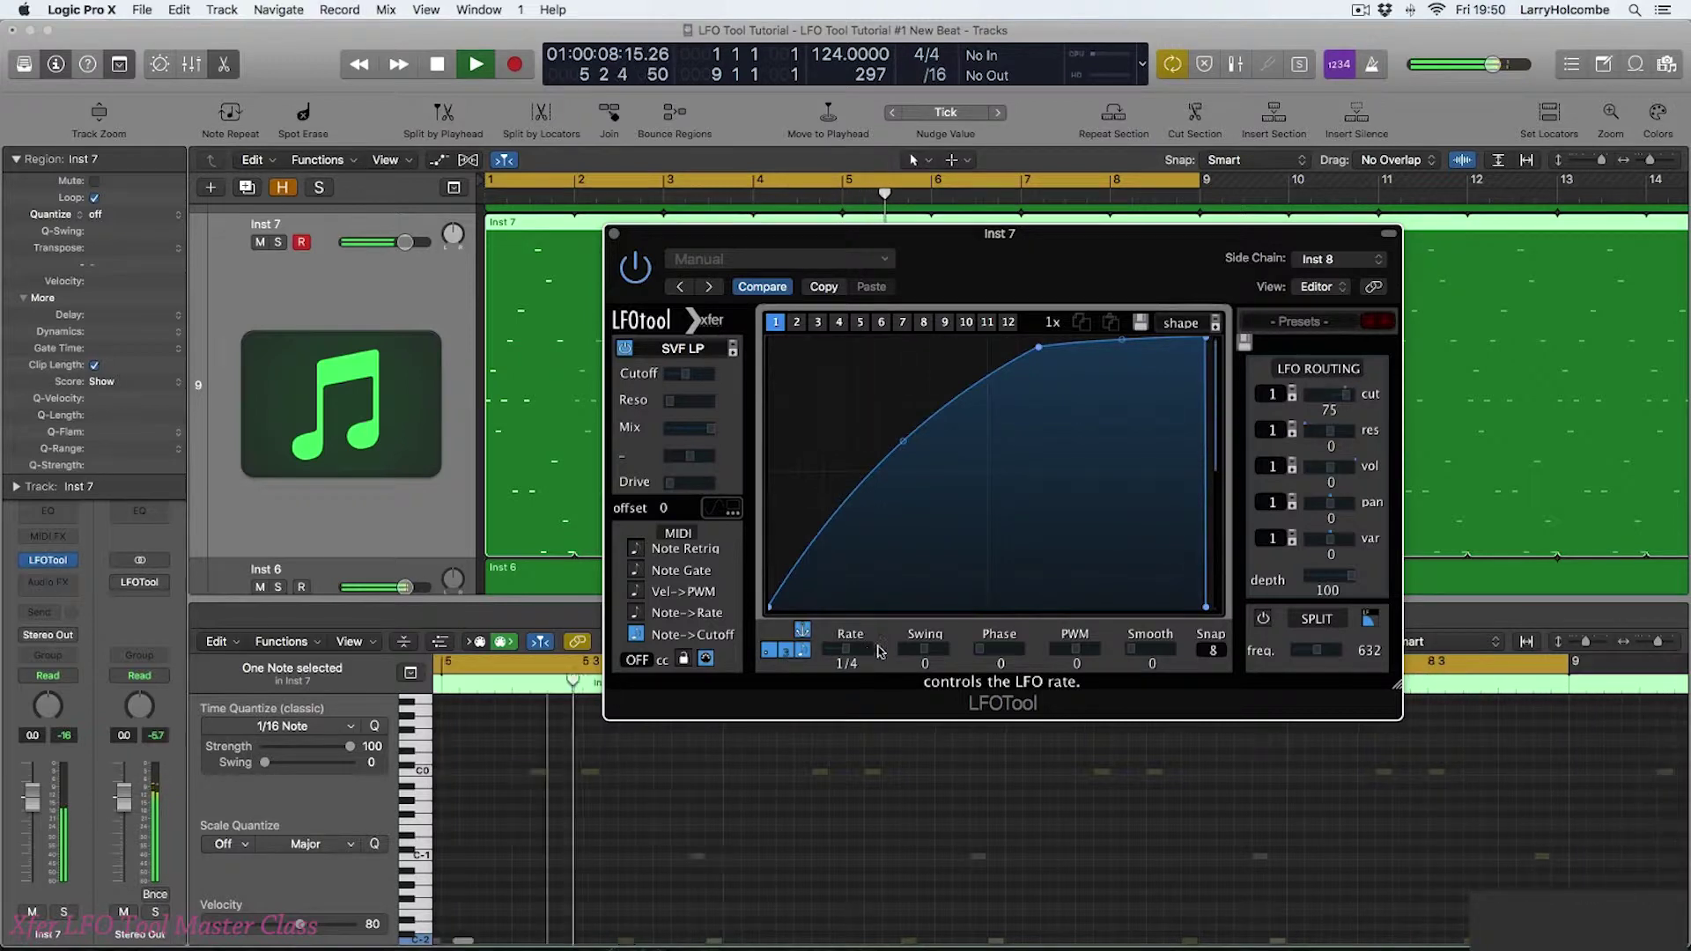
drag(1352, 399, 1361, 398)
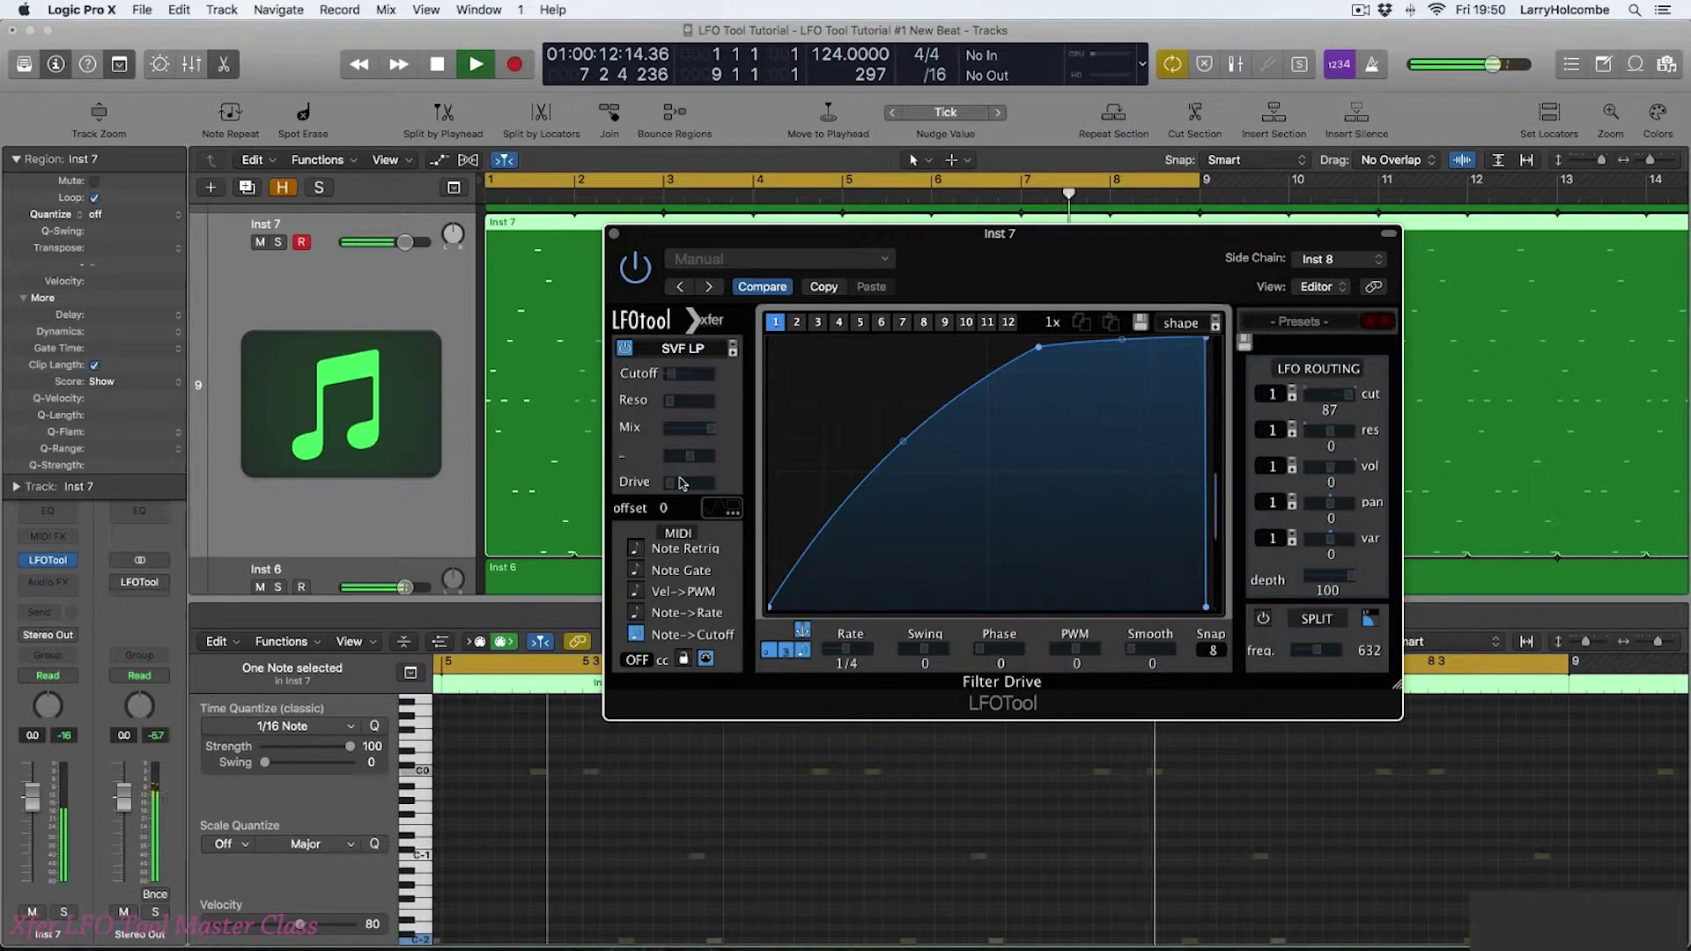
Step: Increase the filter drive and raise the resonance slightly
drag(672, 482, 808, 479)
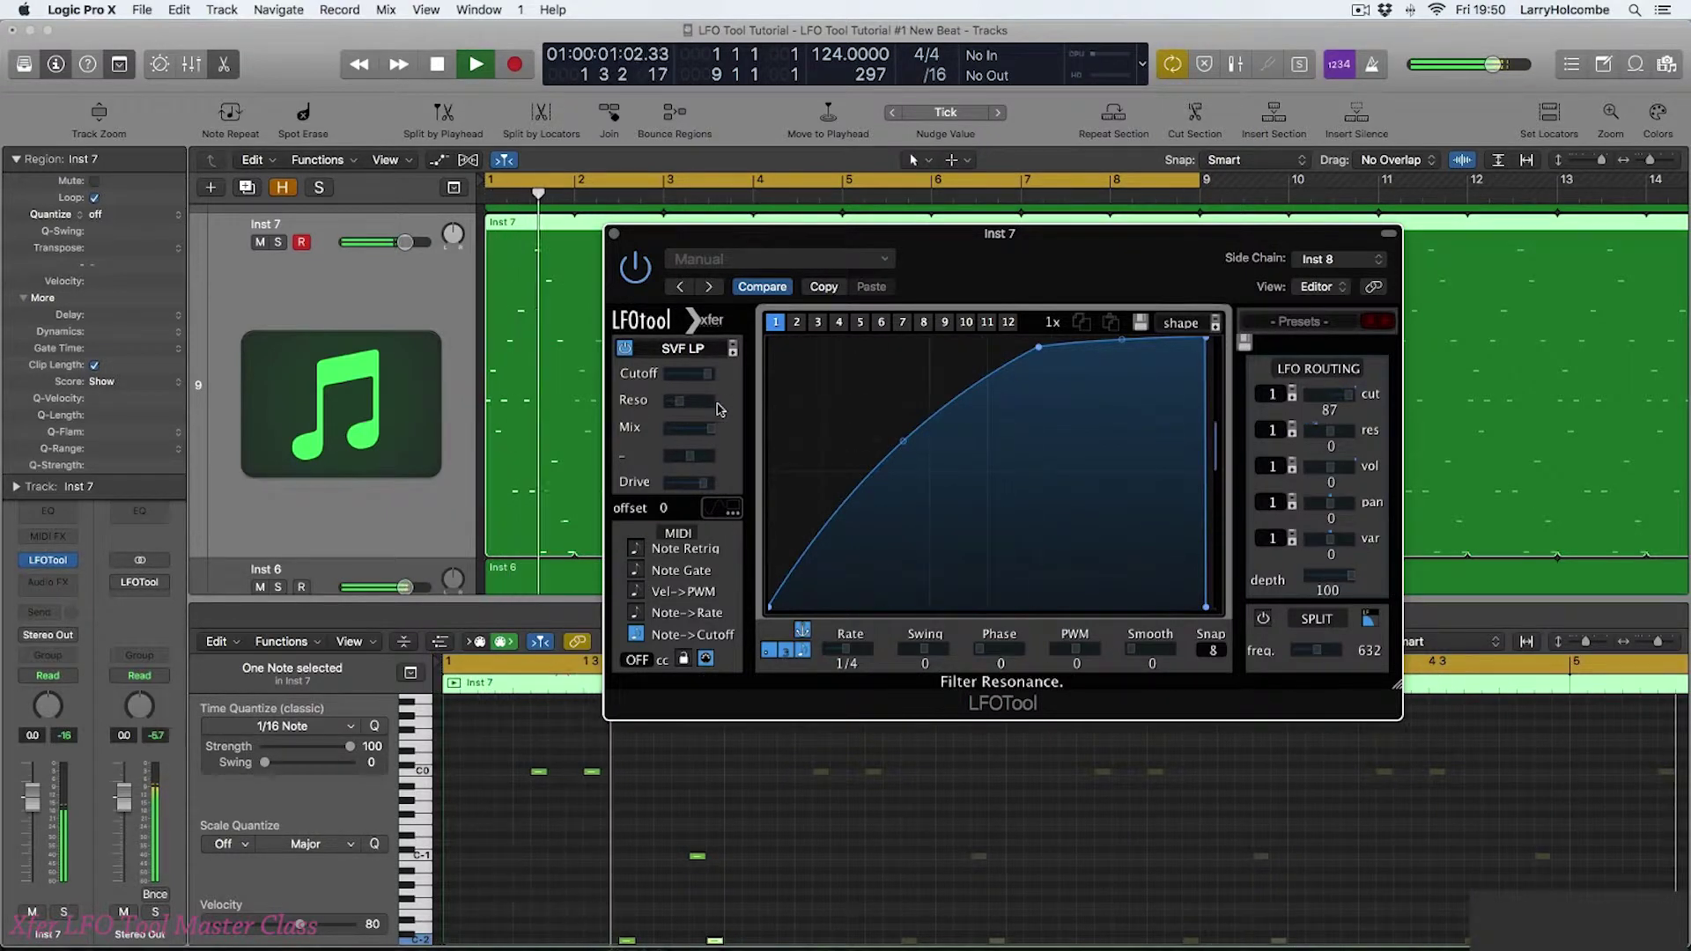
click(689, 410)
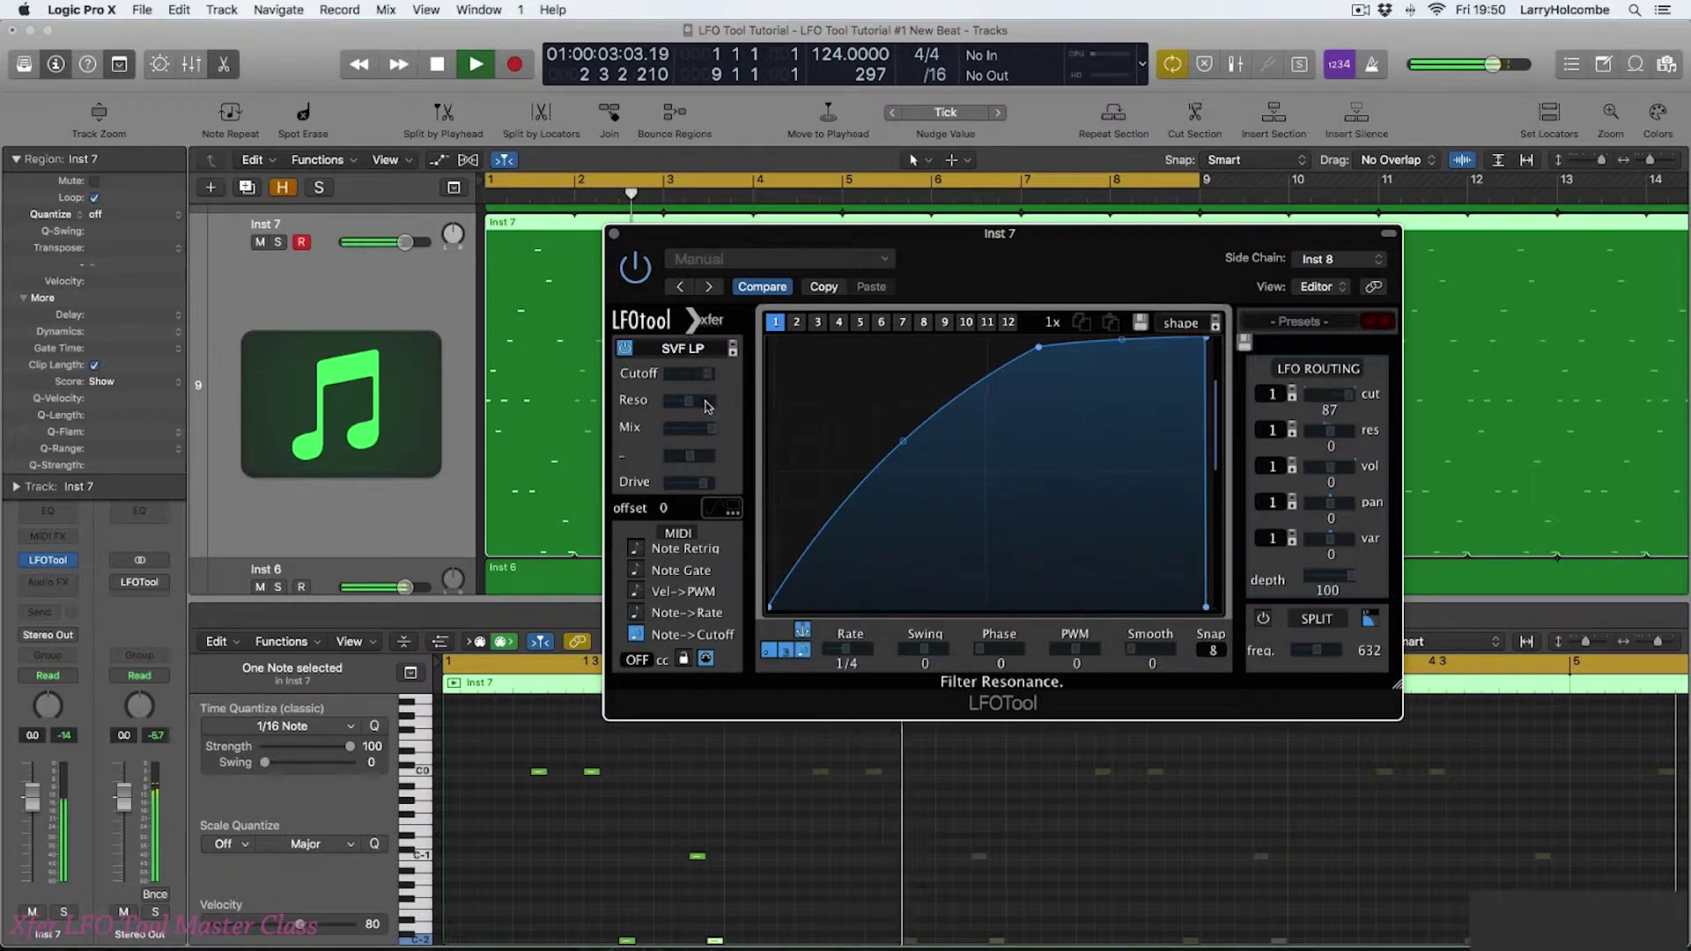
drag(715, 406, 719, 408)
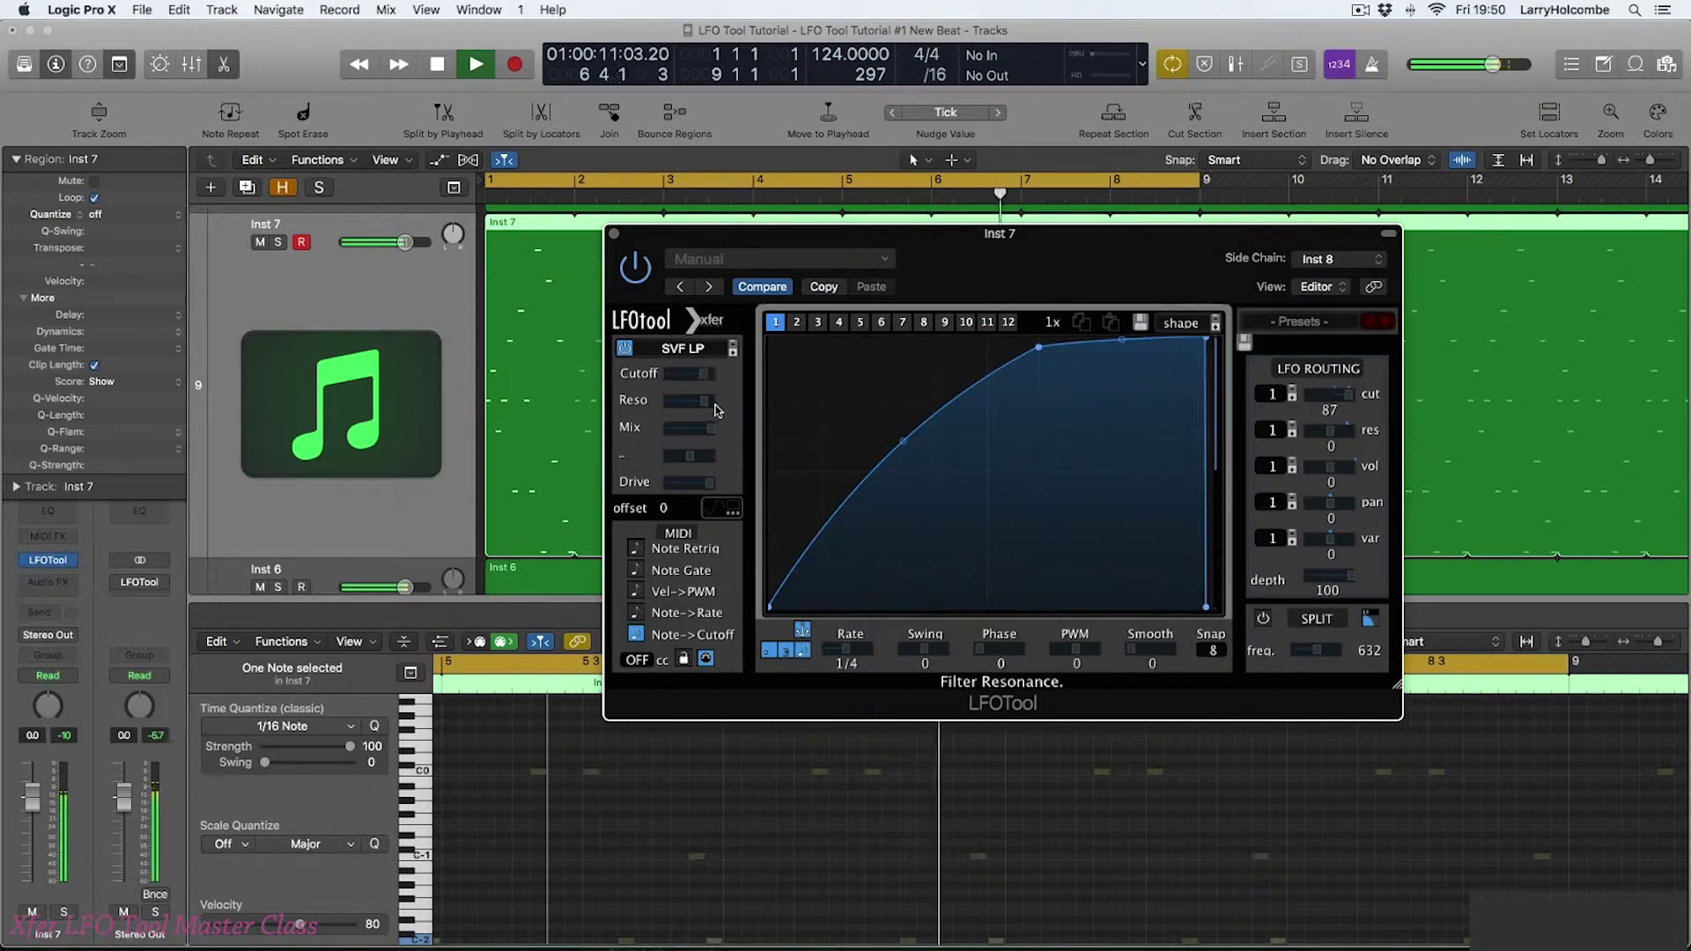
Step: Push cut routing to 100, straighten the curve's first segment, and set the rate to 1/16
drag(1364, 405, 1367, 388)
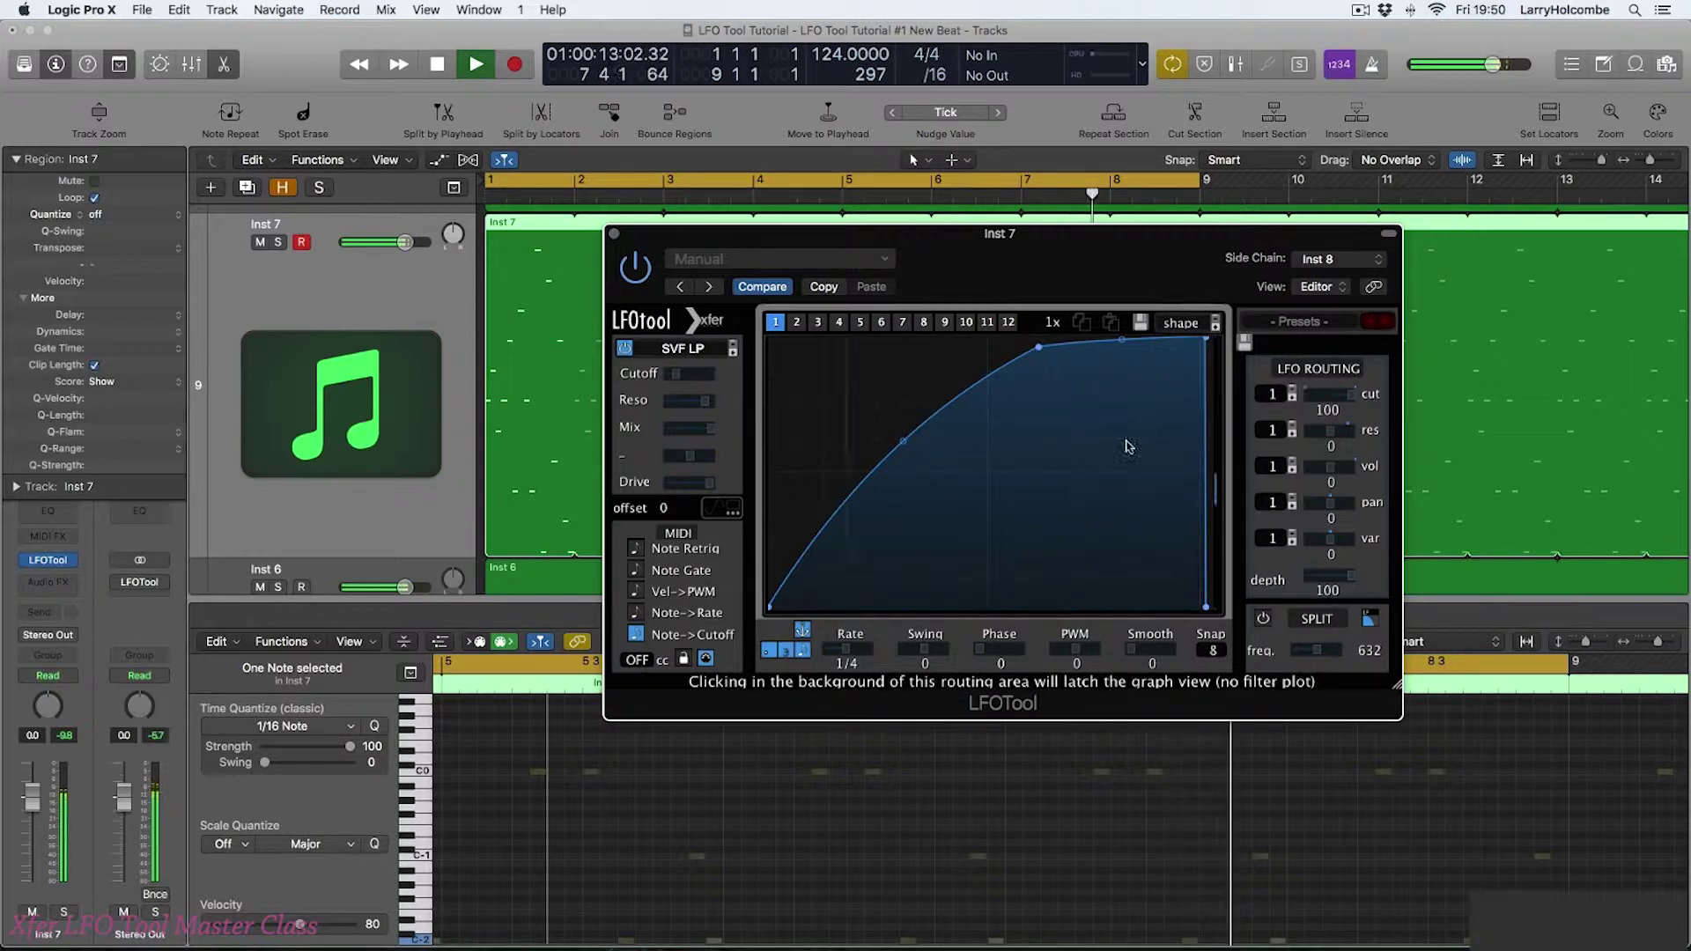
drag(903, 441, 910, 464)
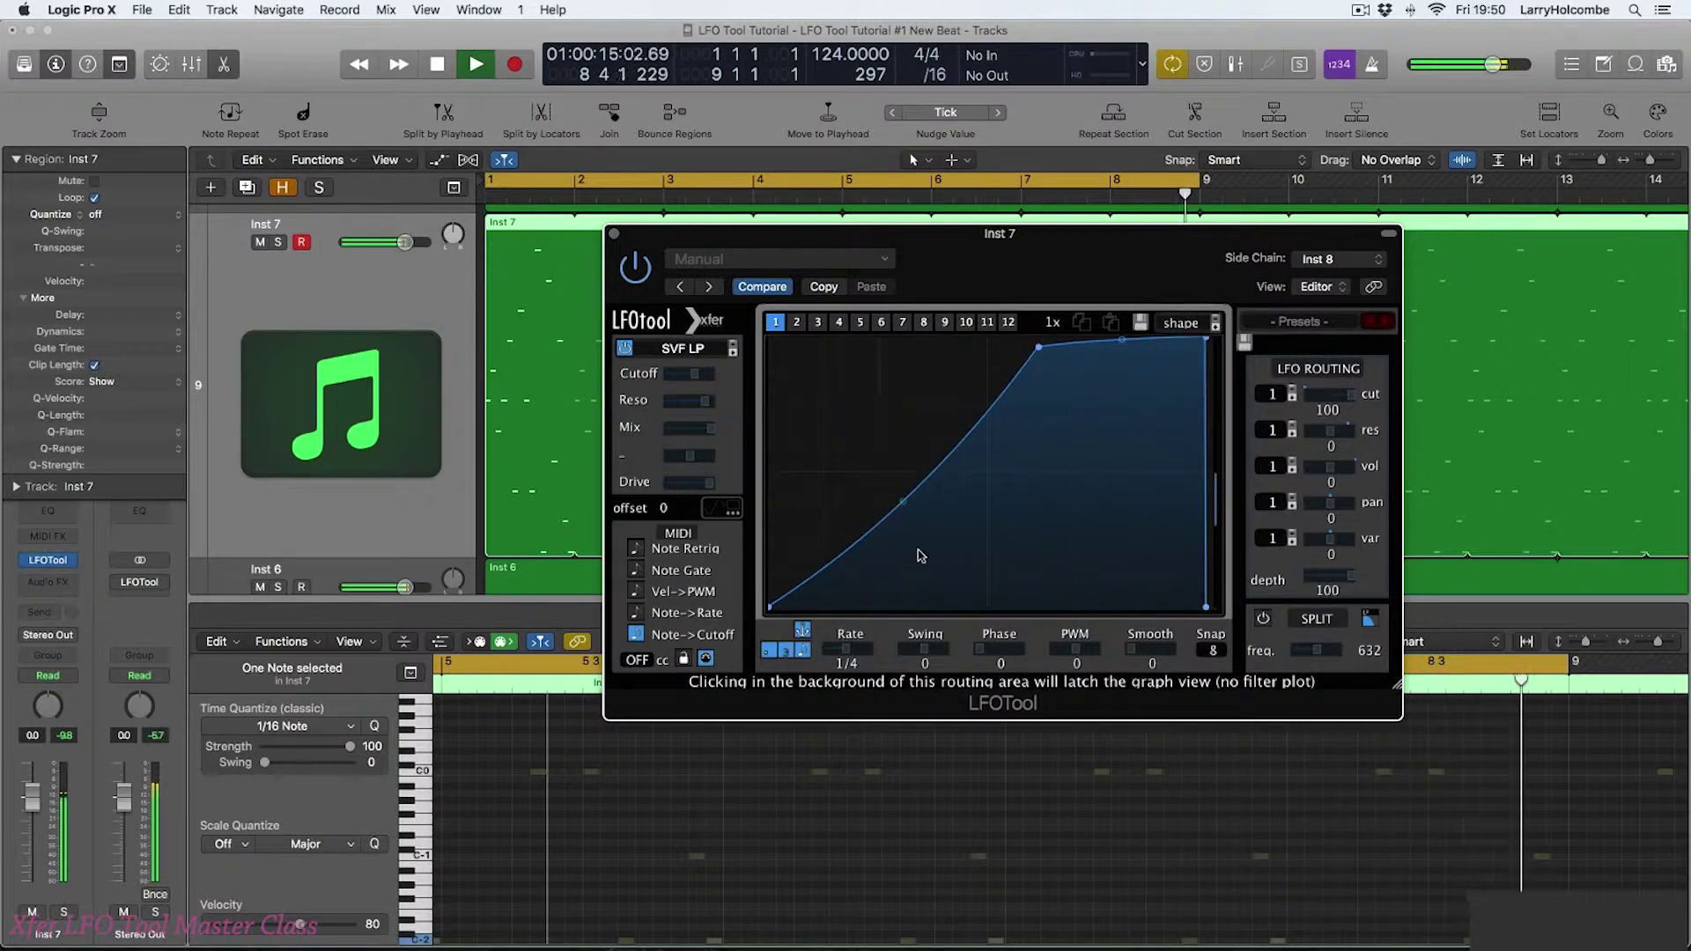
drag(847, 649, 872, 649)
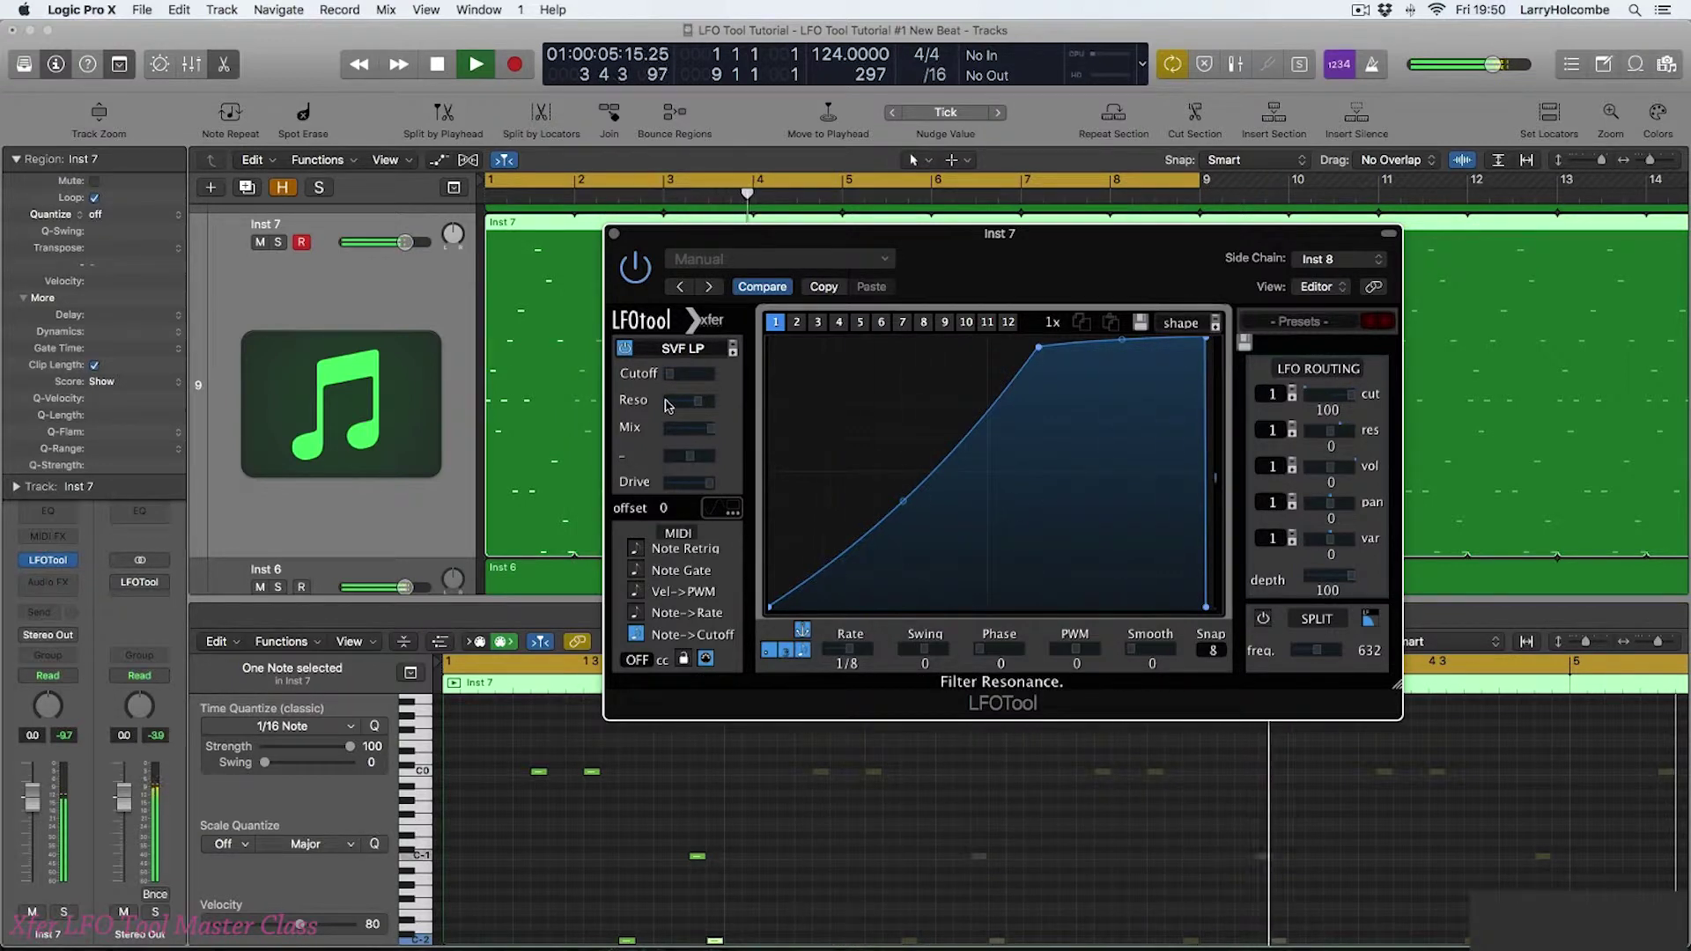
drag(867, 651, 871, 651)
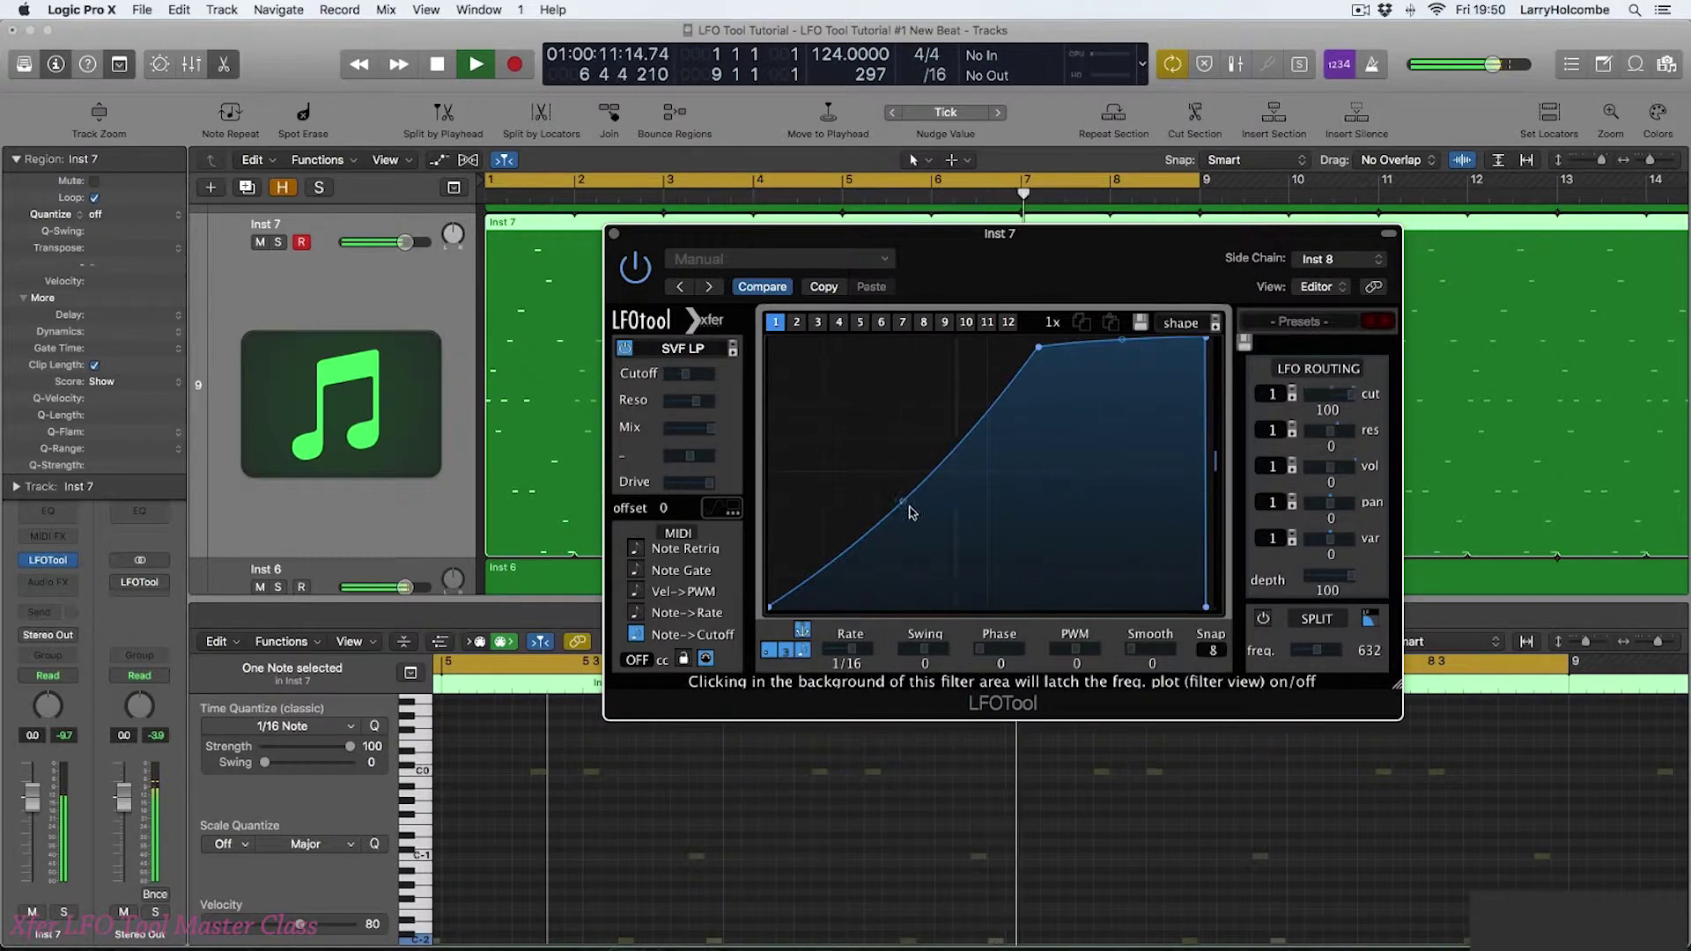
Step: Reshape the LFO curve into a concave rise and trim the cutoff amount, adding some volume routing
drag(903, 501, 903, 431)
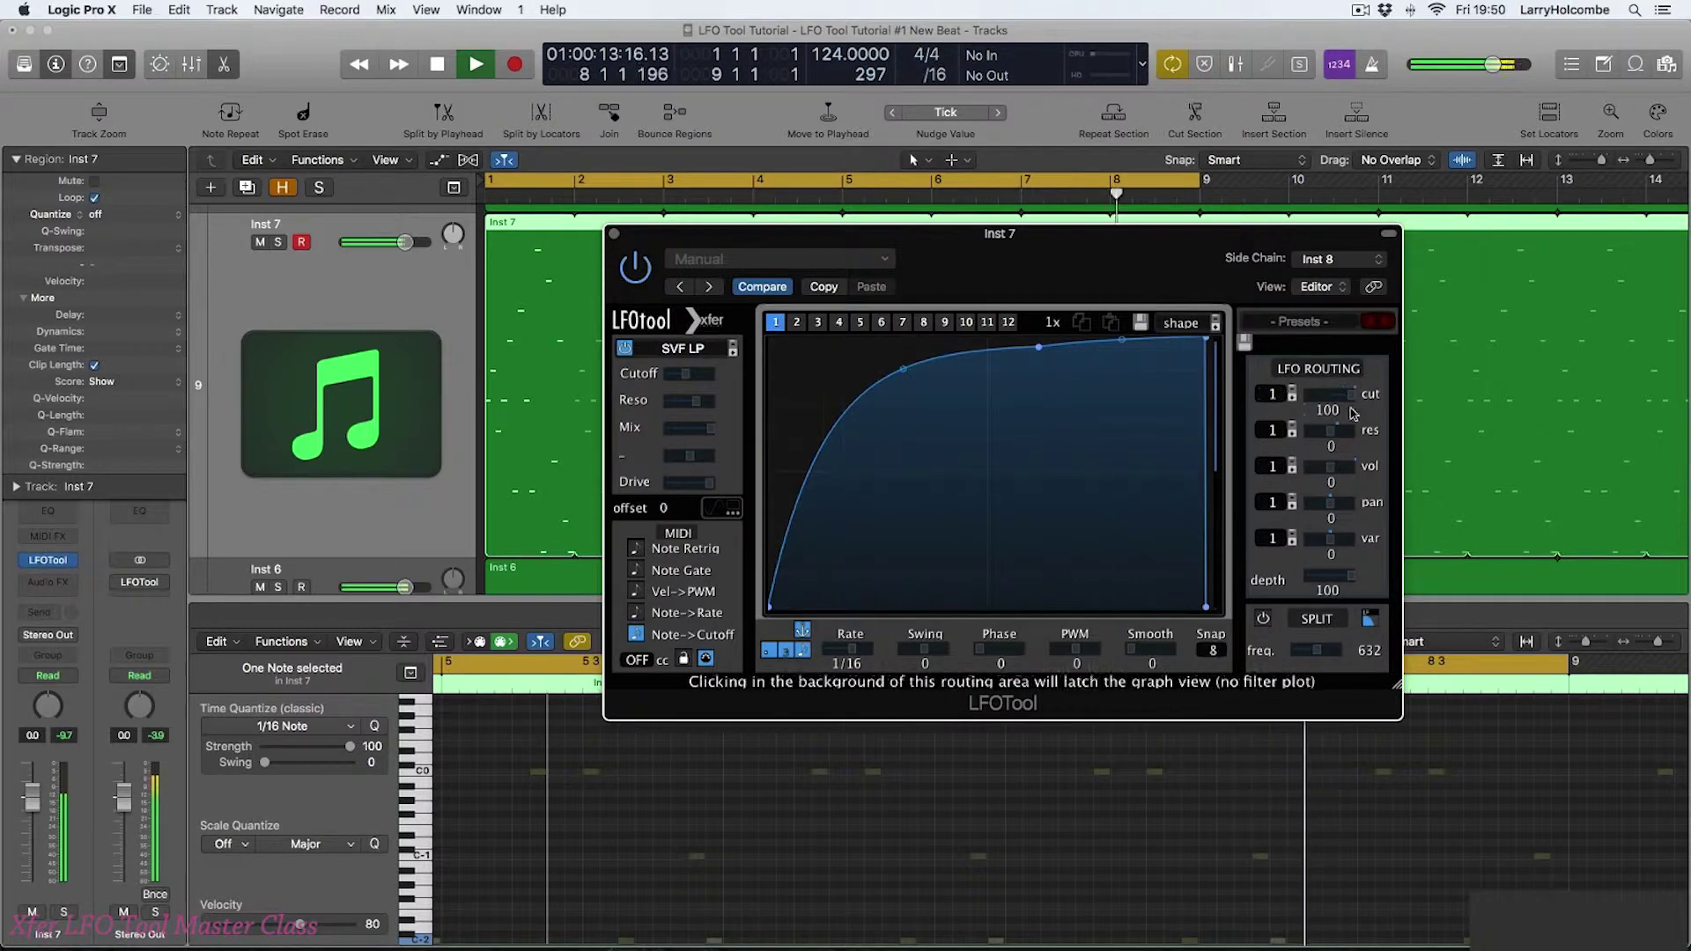
drag(1344, 394, 1269, 391)
drag(1332, 467, 1401, 476)
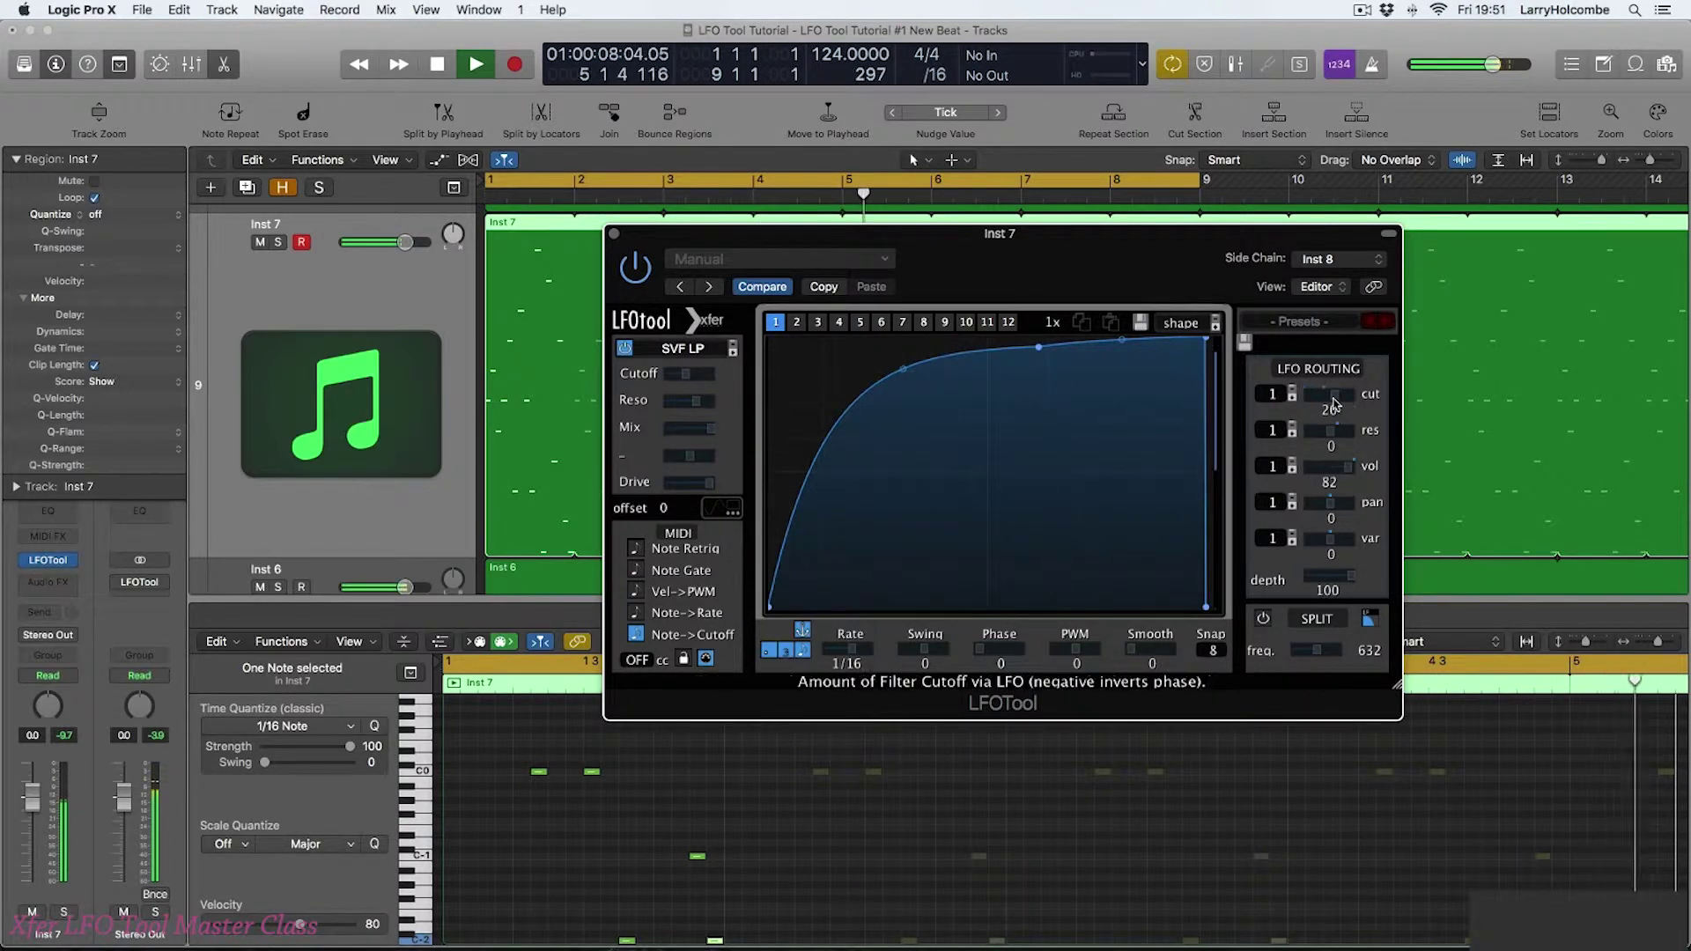
drag(1335, 404, 1299, 398)
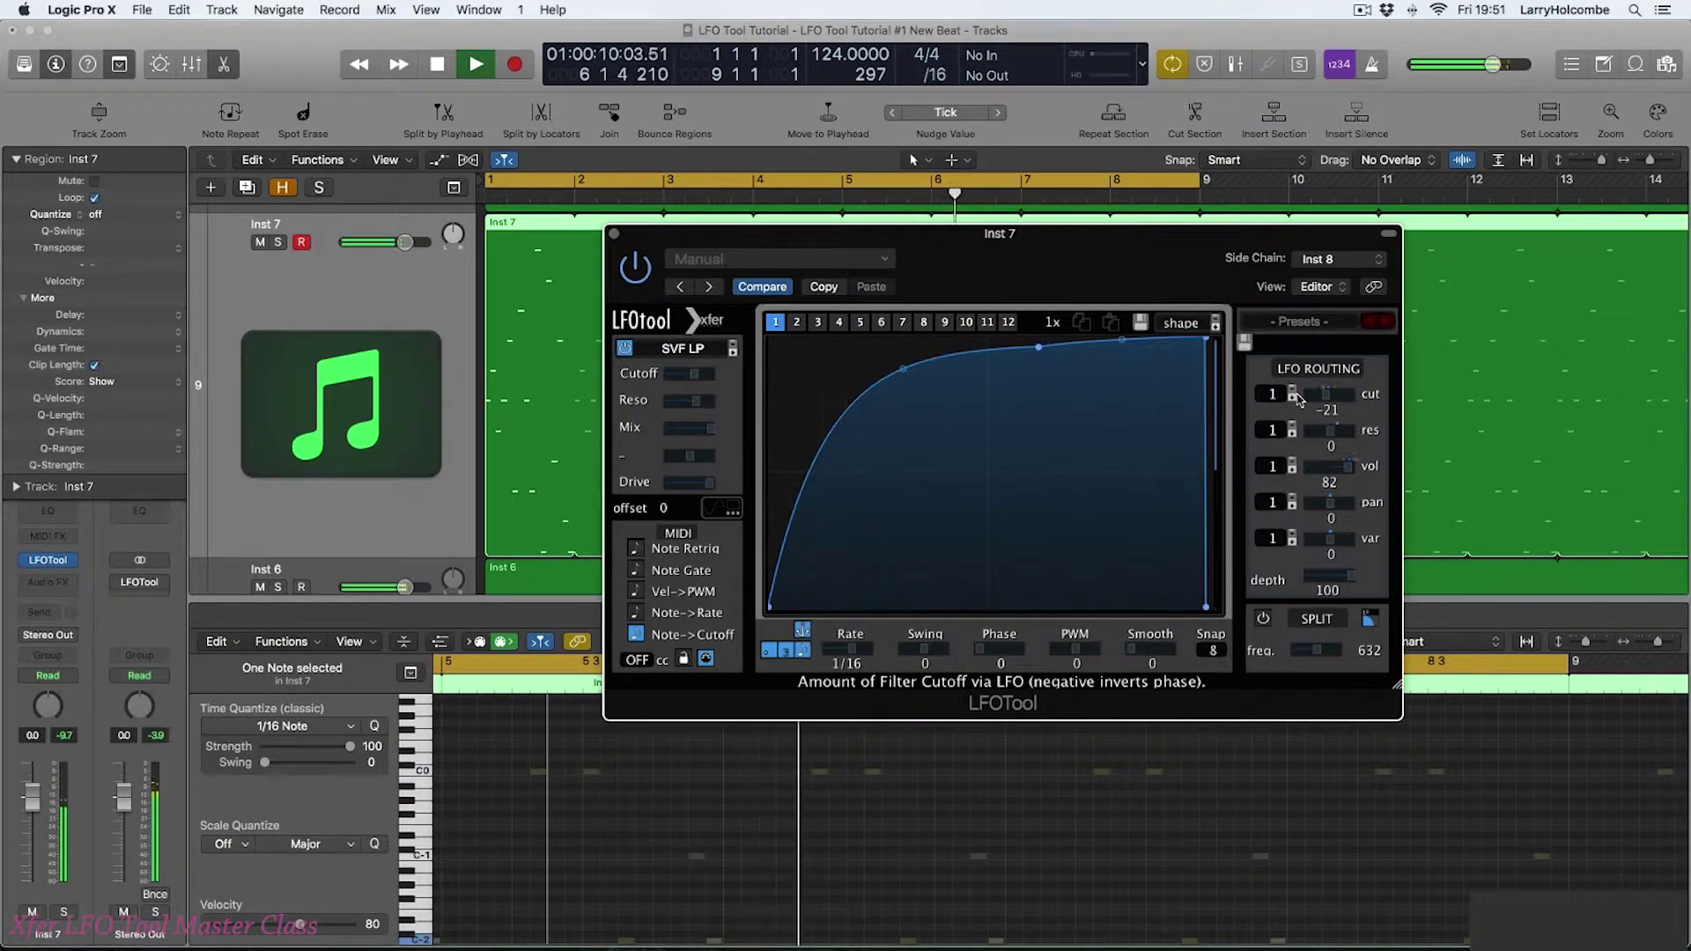
drag(892, 366, 831, 303)
drag(903, 346, 1019, 339)
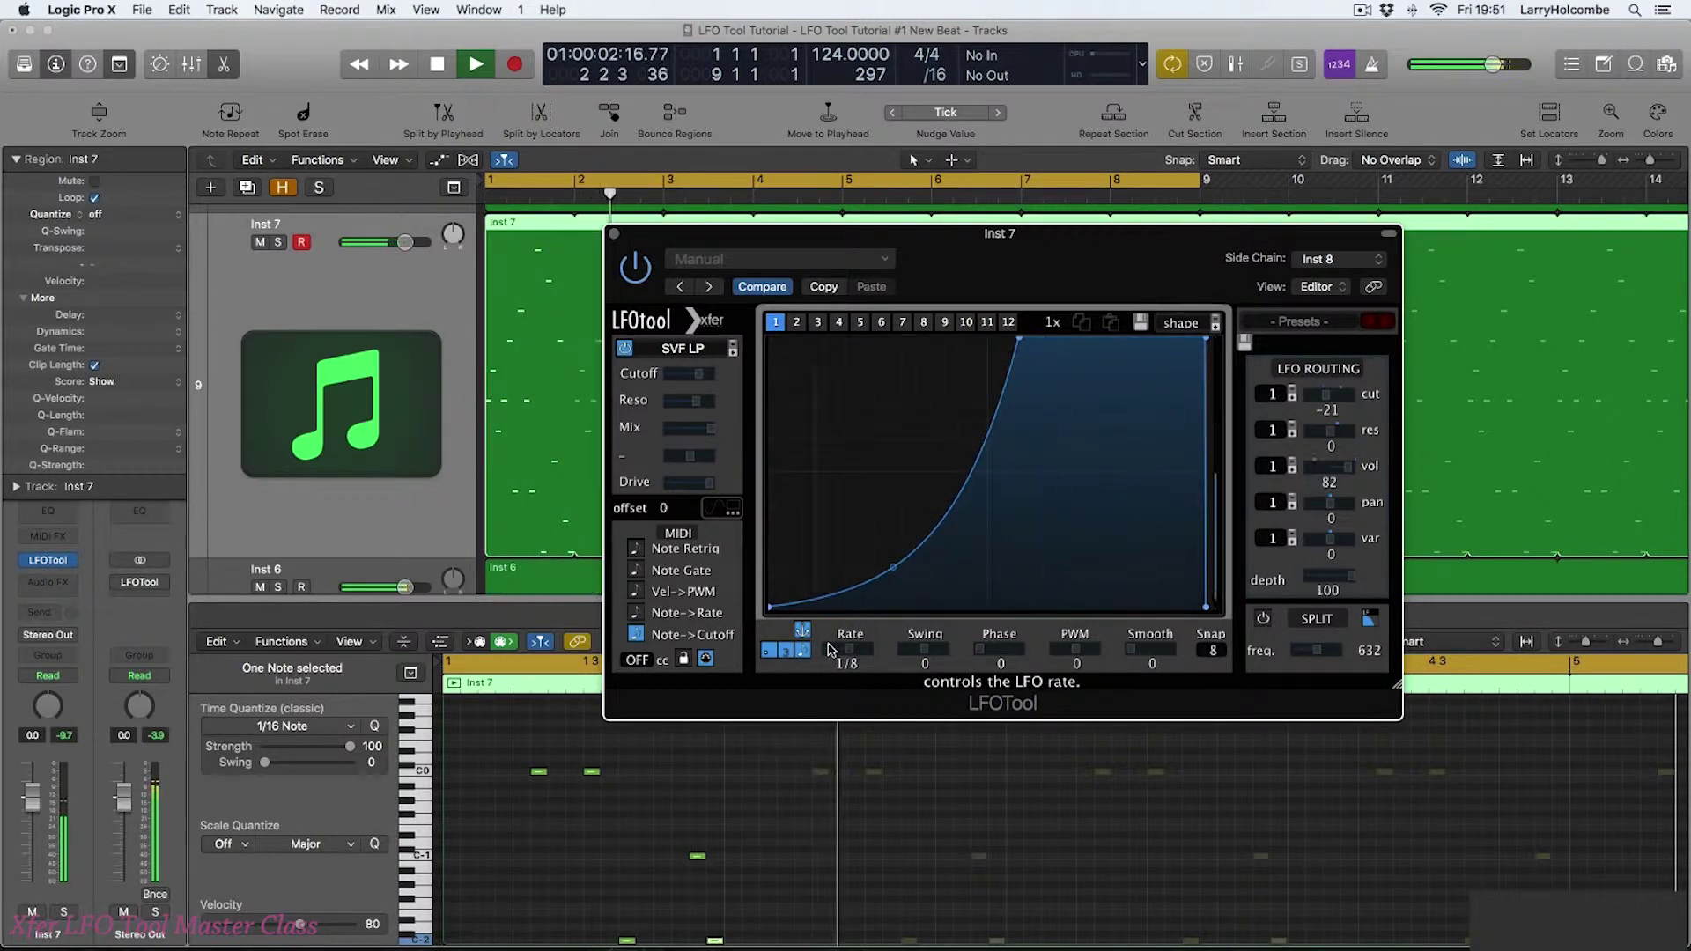
Step: Return the LFO rate to 1/8, set the cutoff routing amount to 58, and stop playback
drag(835, 652, 815, 646)
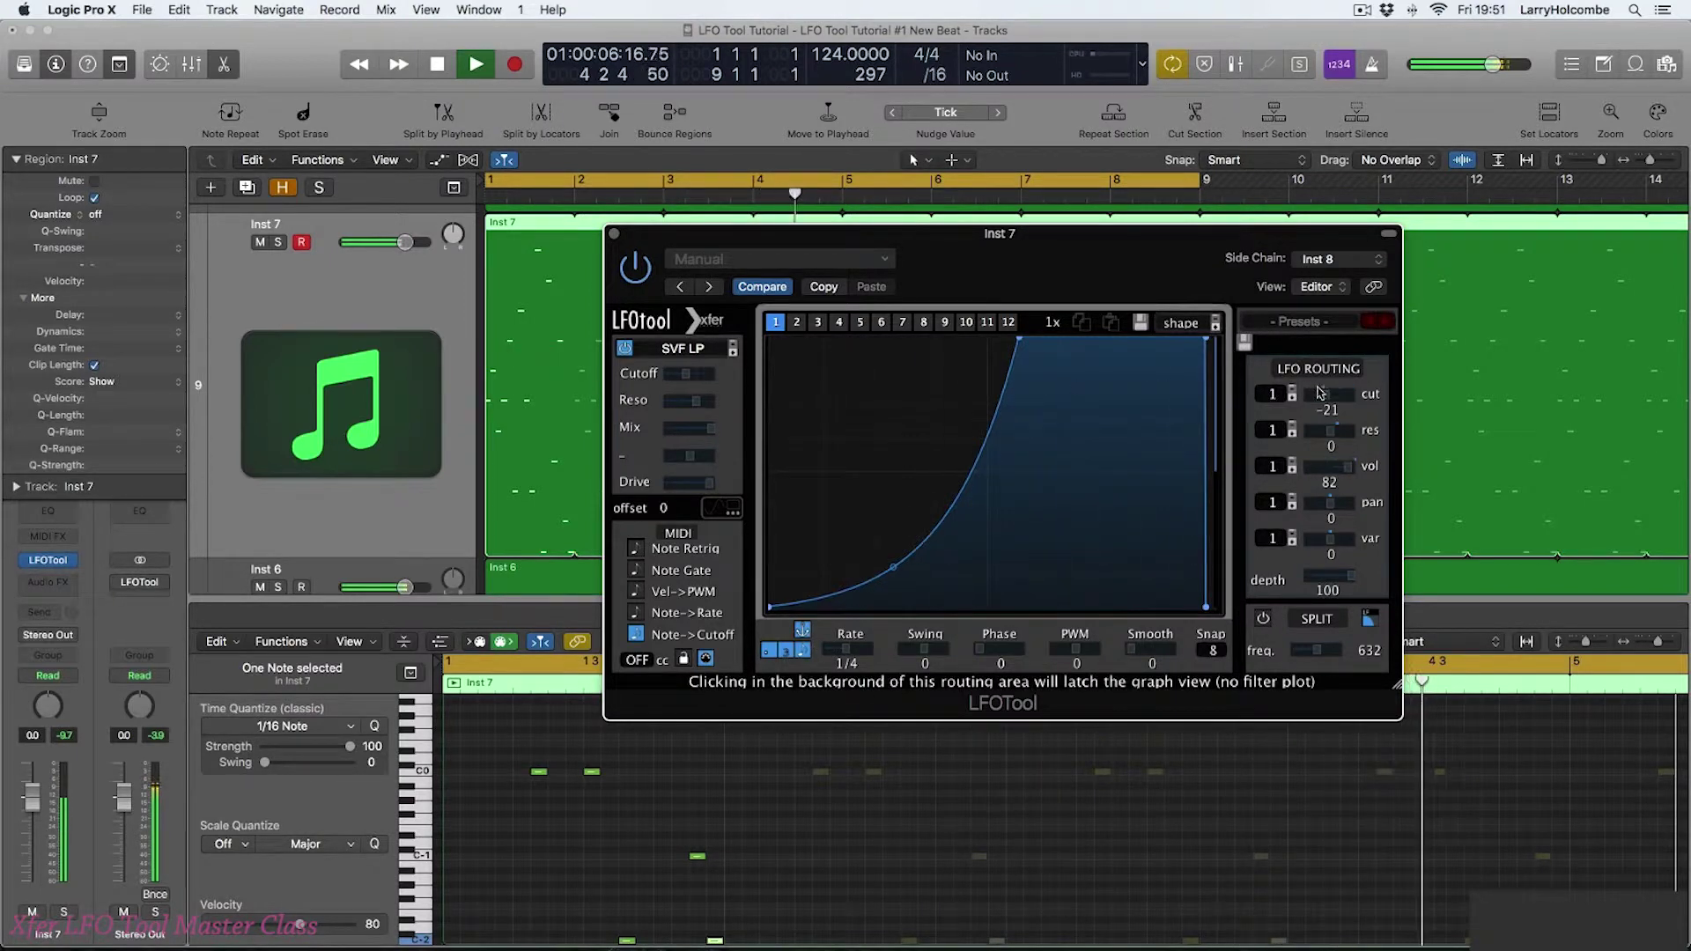
drag(1328, 394, 1369, 401)
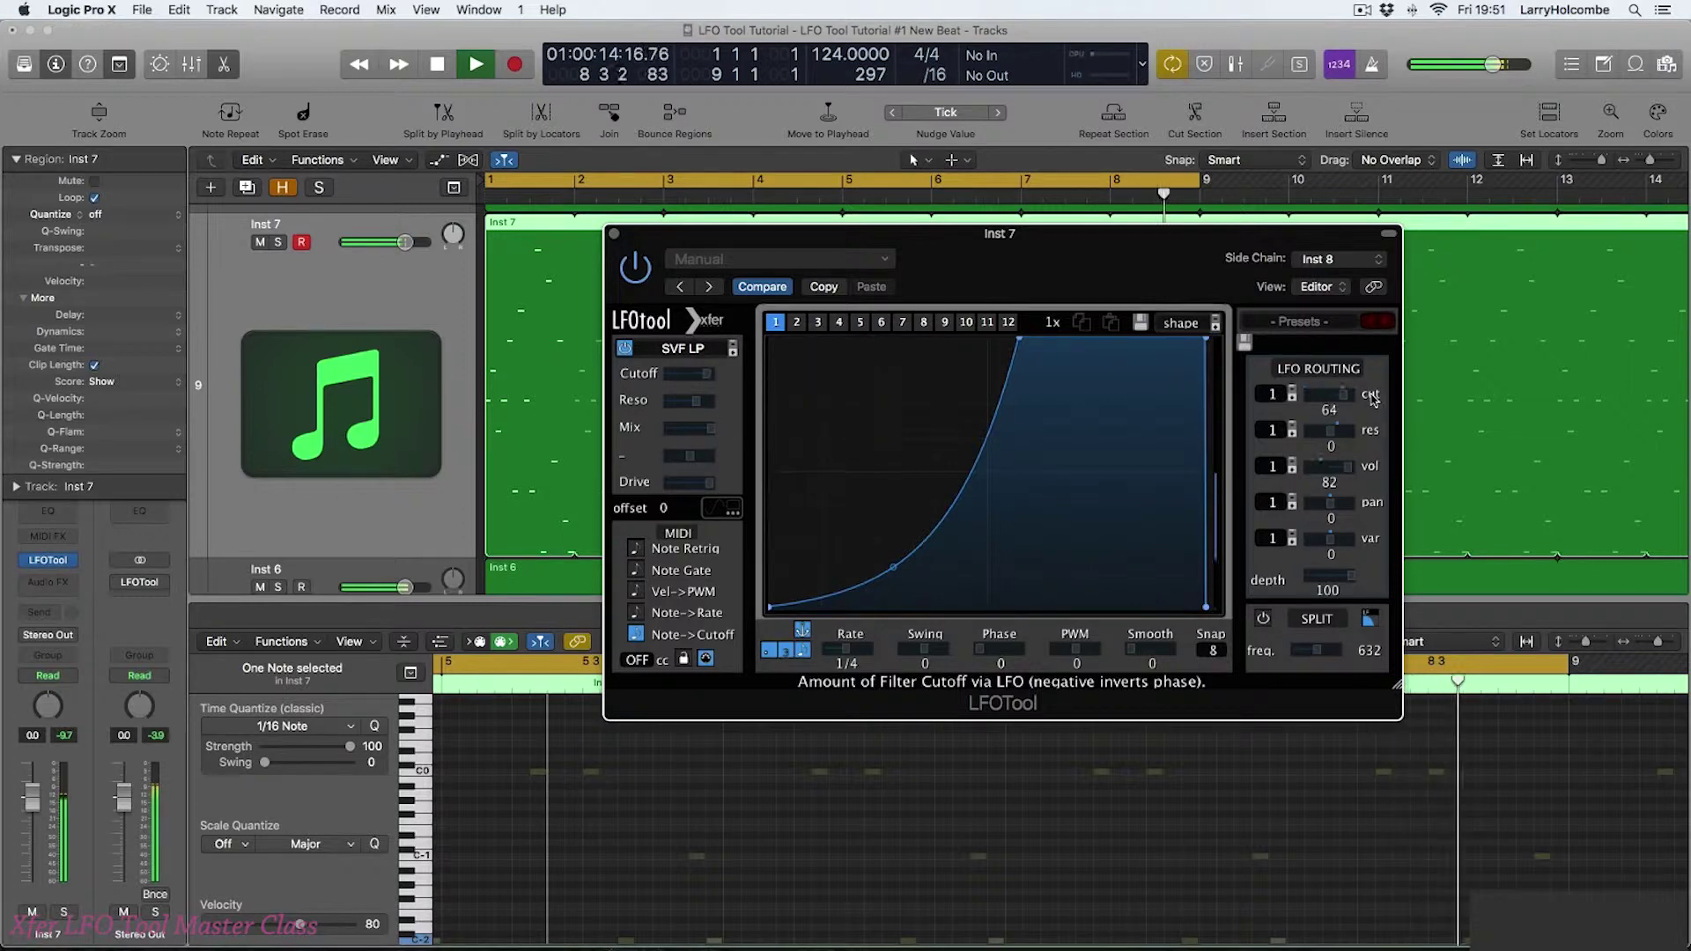
scroll(1373, 399, up, 6)
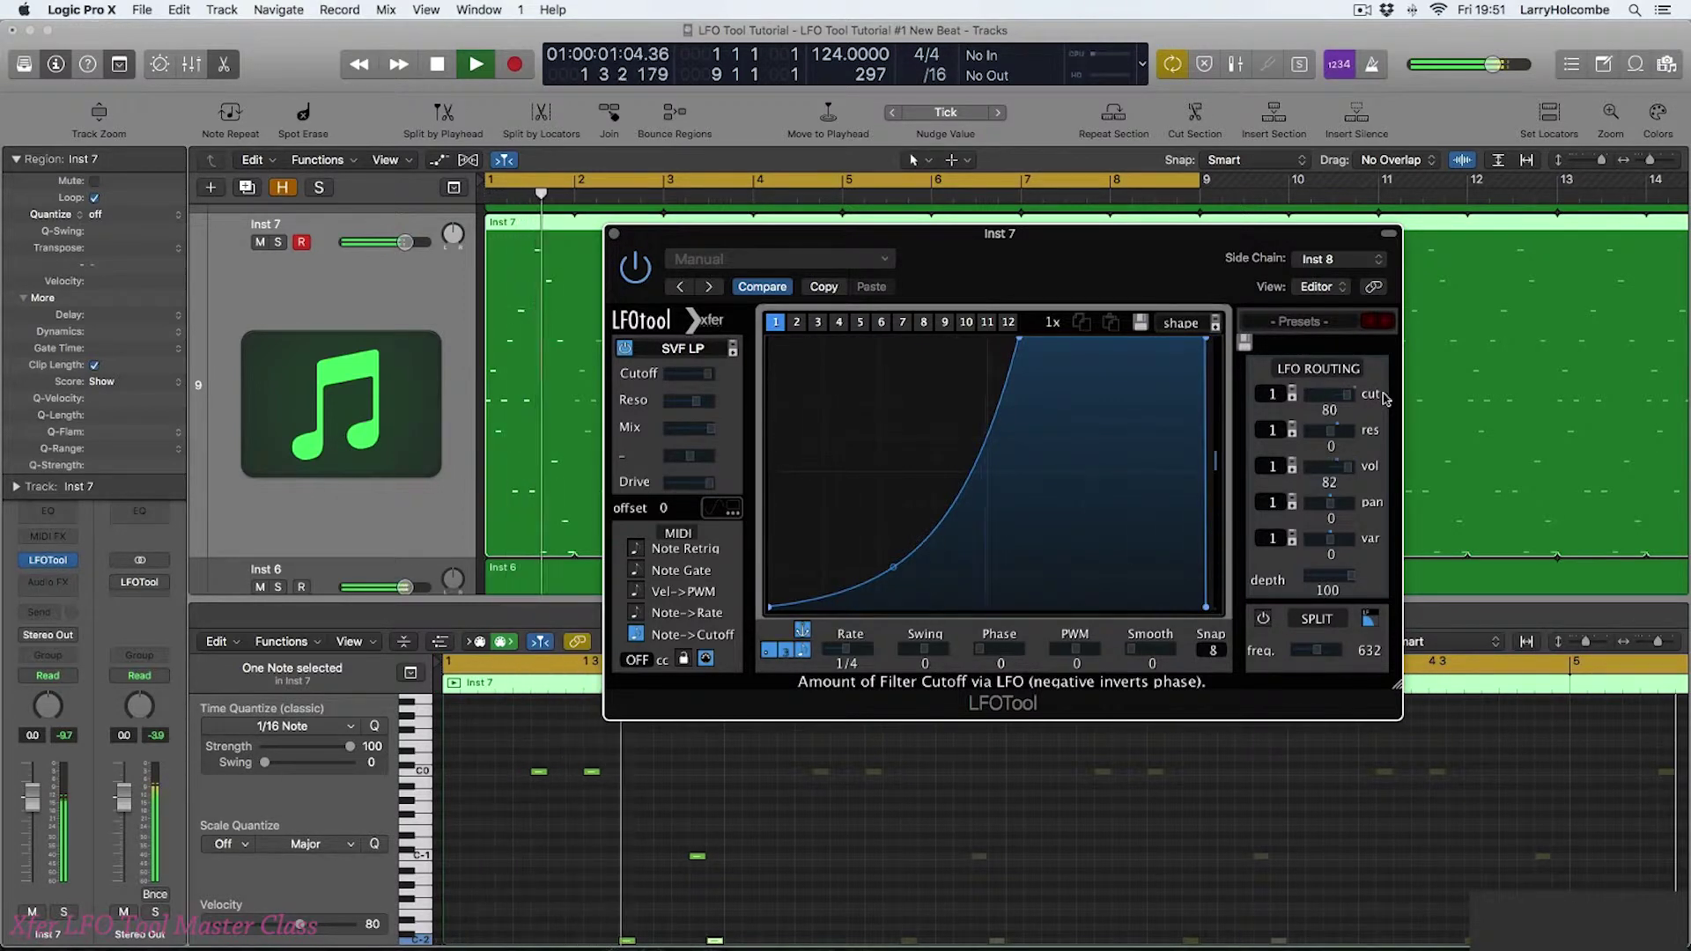
scroll(1373, 399, down, 12)
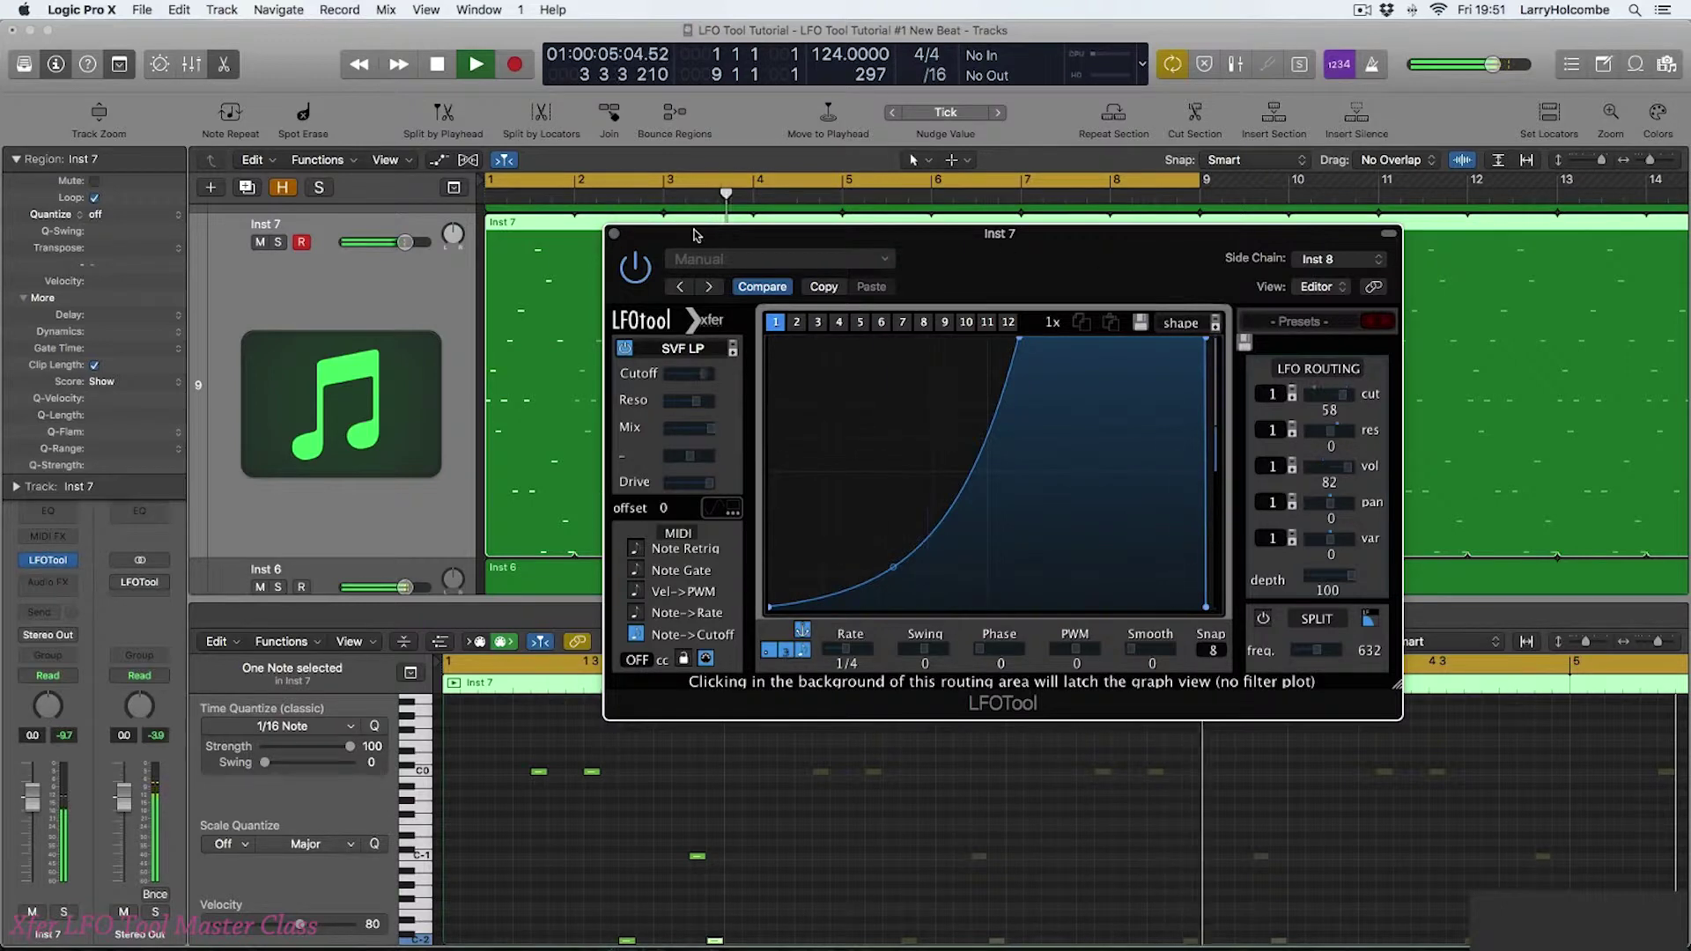
key(space)
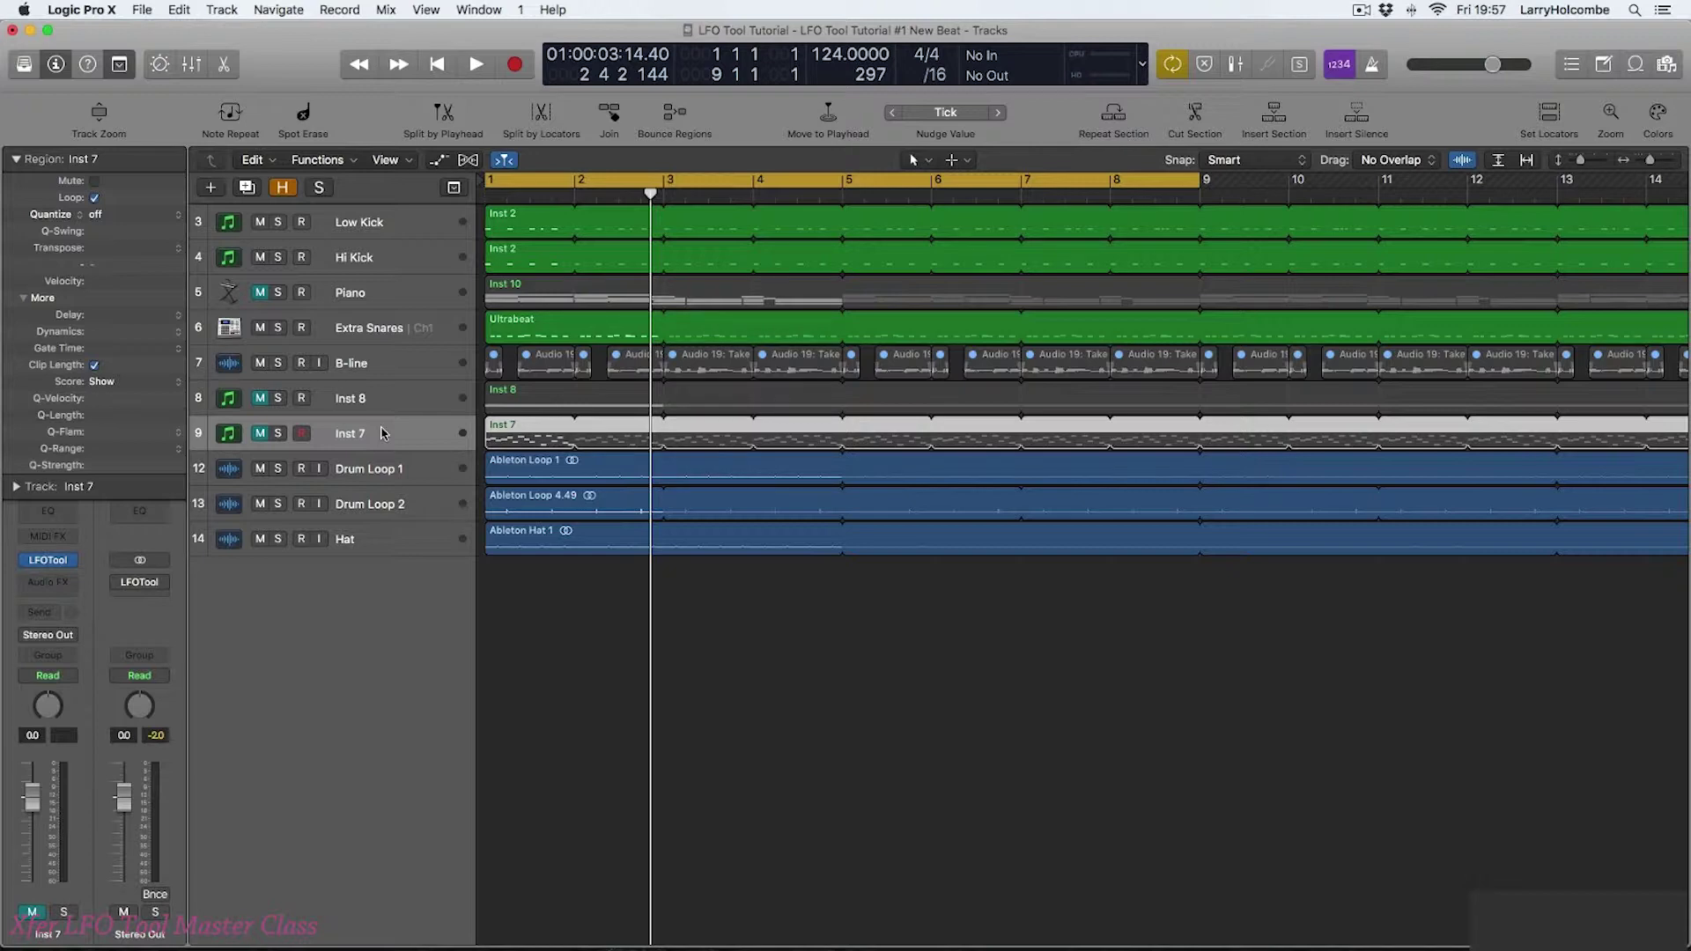
Step: Create software instrument track Inst 6 and insert Xfer Records' LFOToolMFX as its MIDI effect
key(alt+super+n)
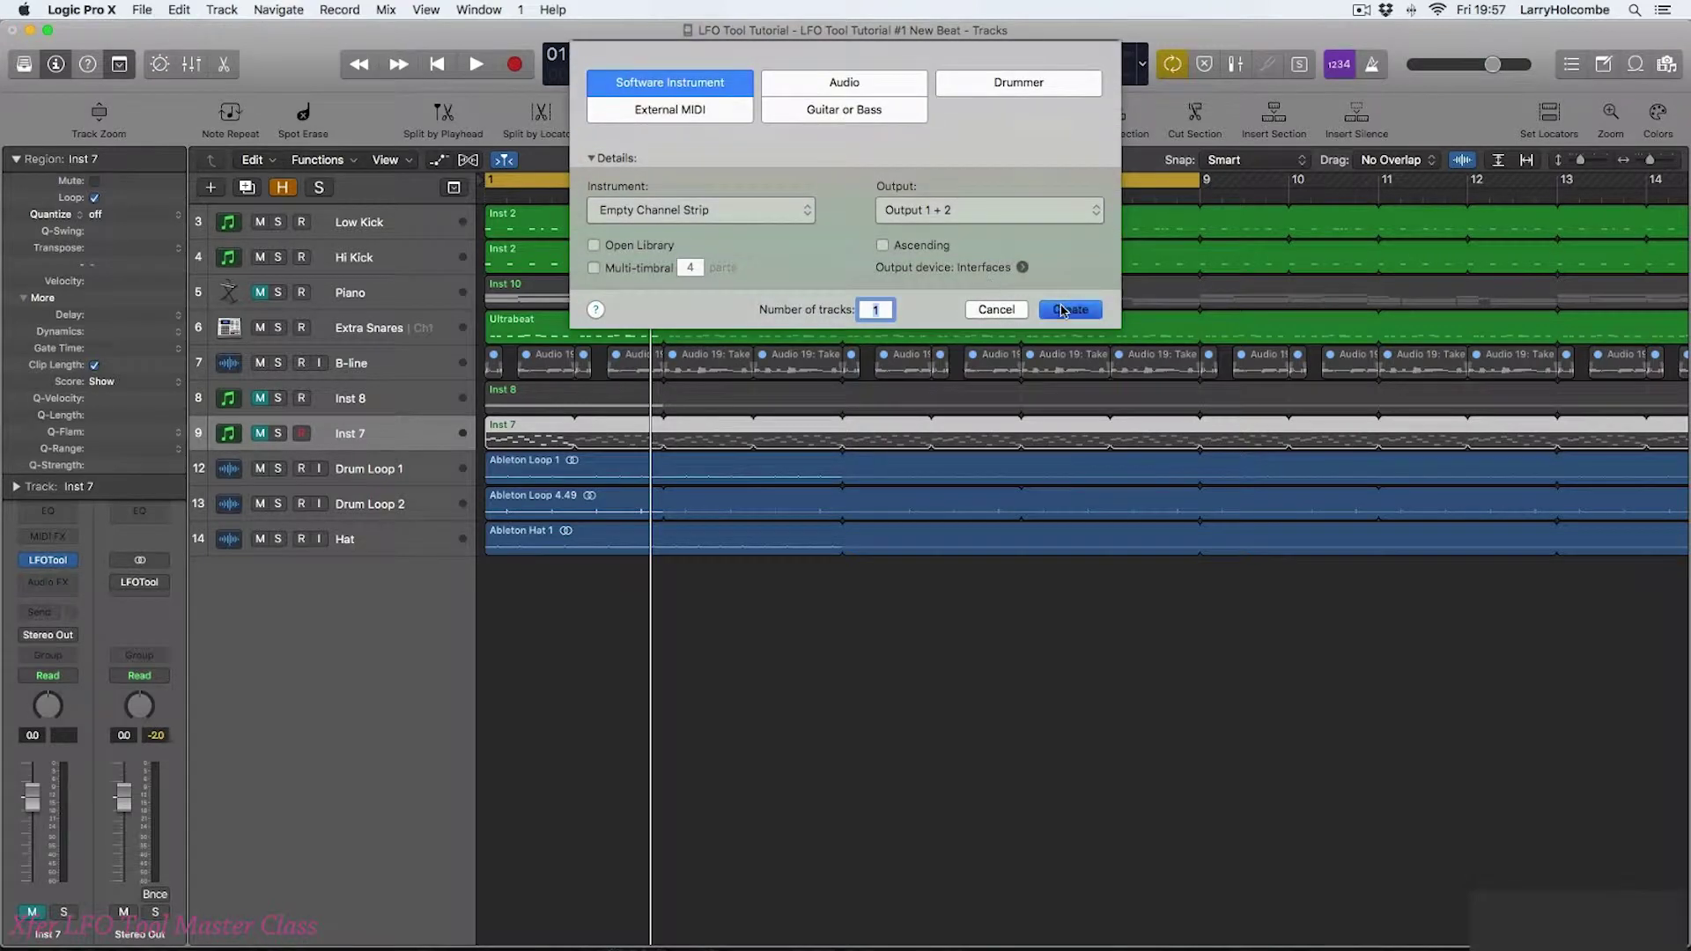
click(1064, 310)
click(59, 539)
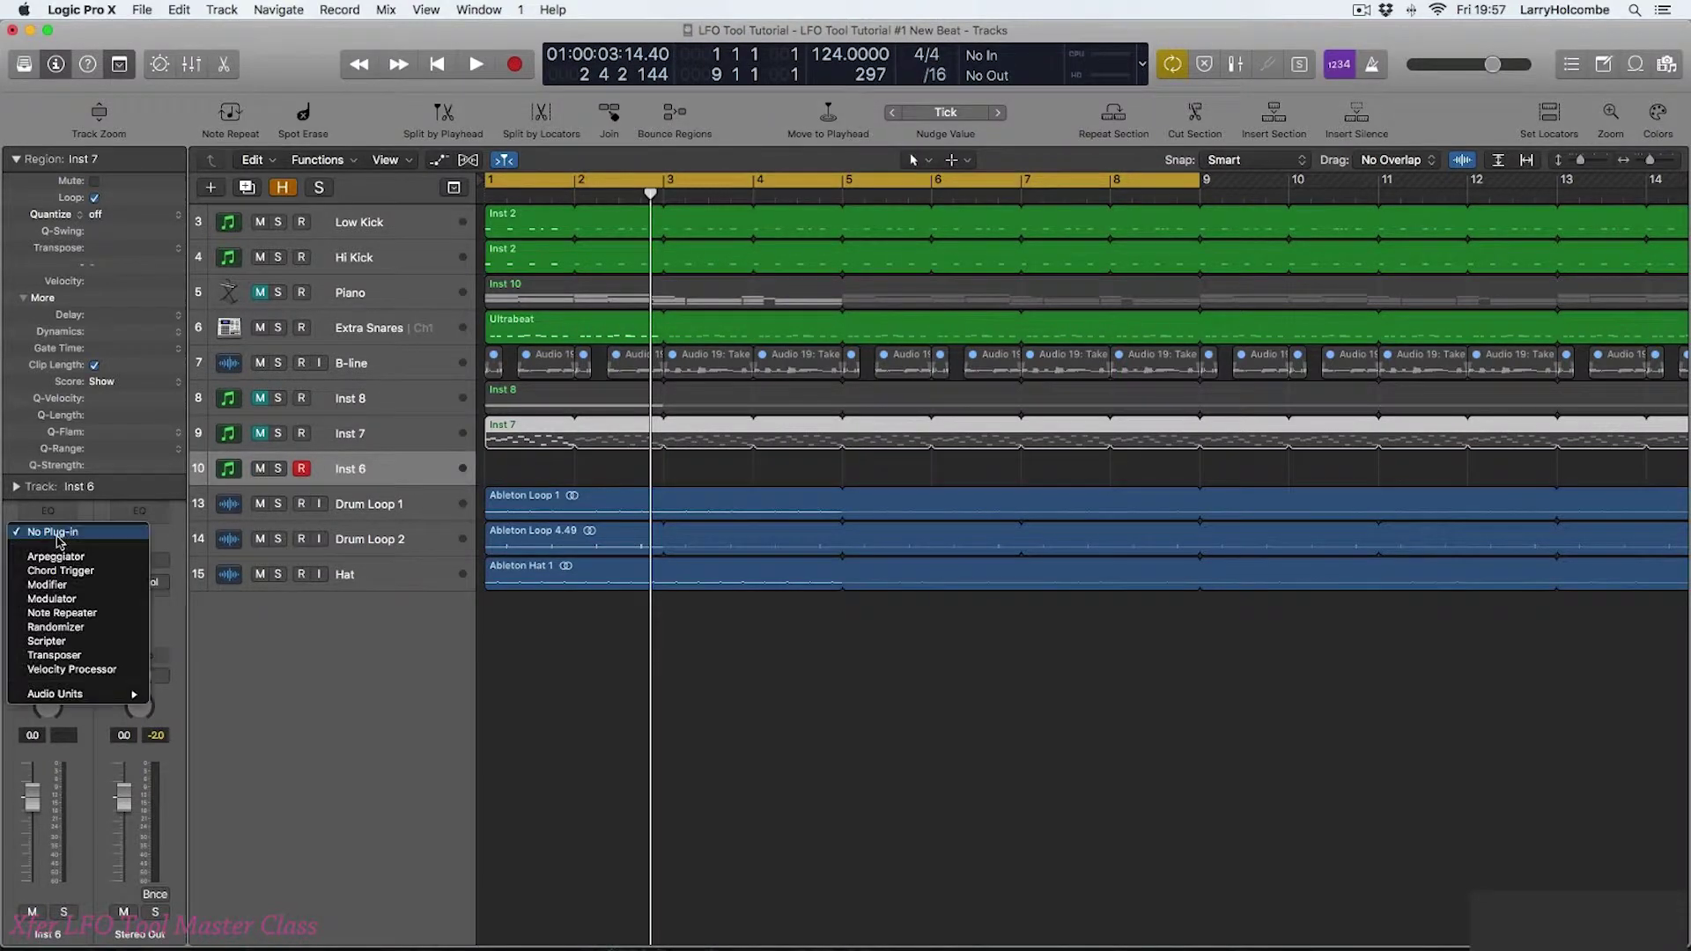
mouse_move(103, 696)
mouse_move(239, 700)
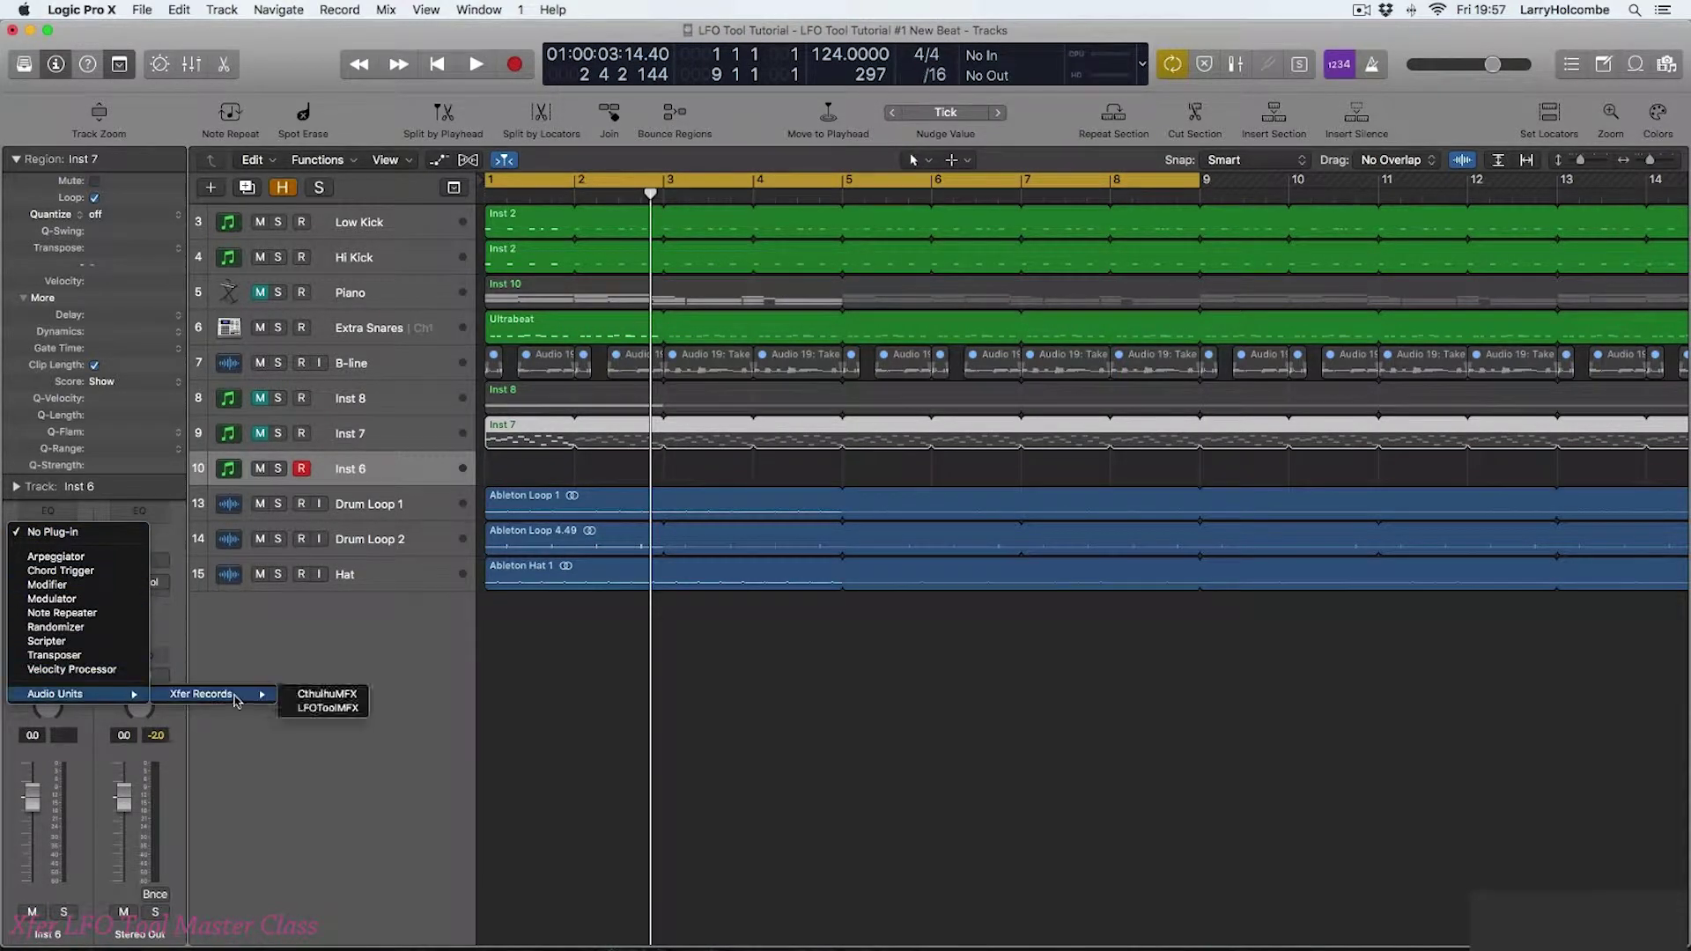
click(321, 708)
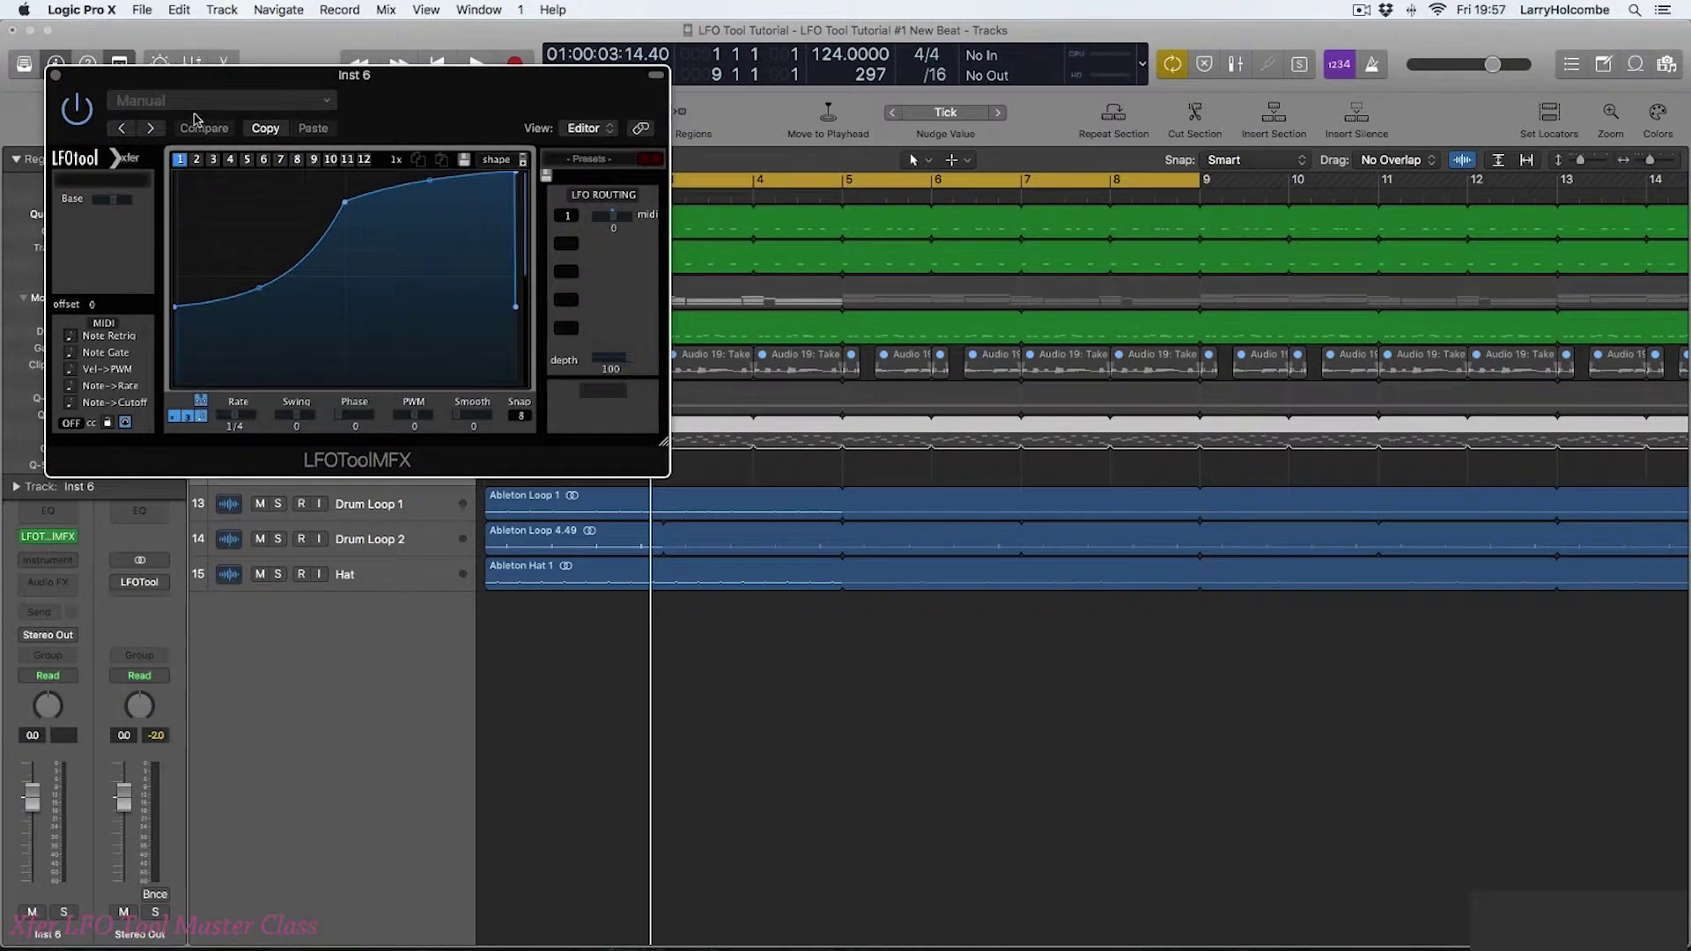
Step: Move the LFOTool window toward the centre of the screen and enlarge it
drag(196, 118, 785, 200)
drag(1247, 539, 1508, 680)
drag(1033, 164, 924, 183)
Step: Load Massive in stereo into Inst 6's instrument slot and arrange the Massive and LFOTool windows
click(36, 562)
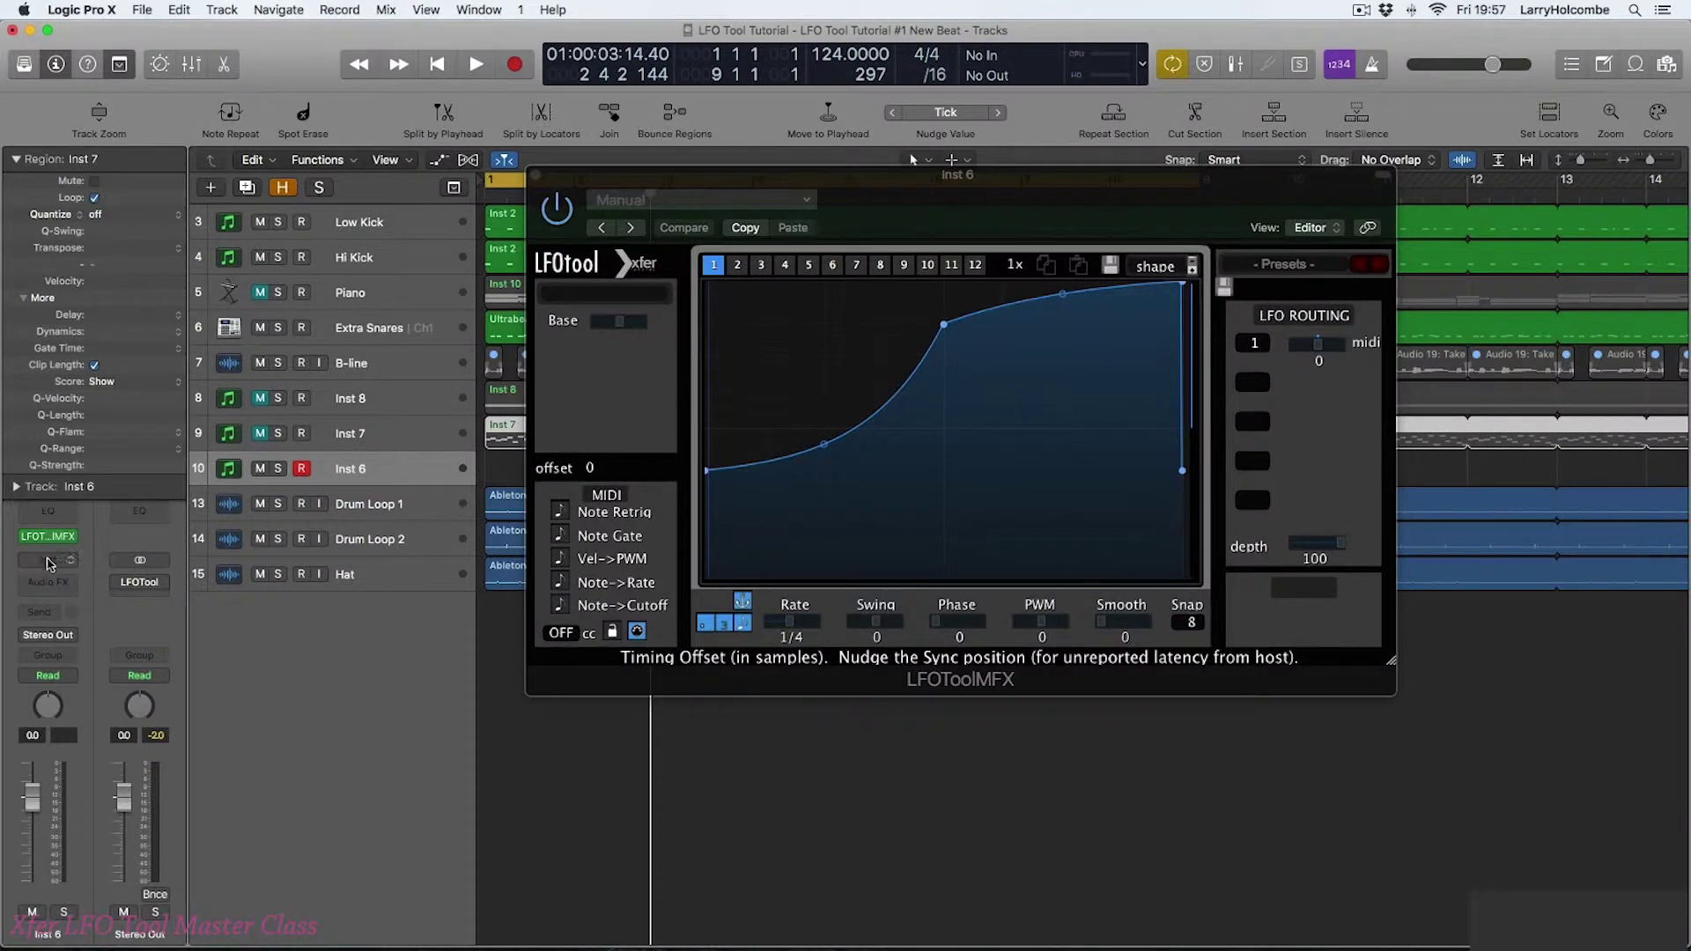
click(48, 564)
mouse_move(132, 595)
click(255, 609)
drag(390, 72, 707, 33)
drag(1260, 176, 1216, 158)
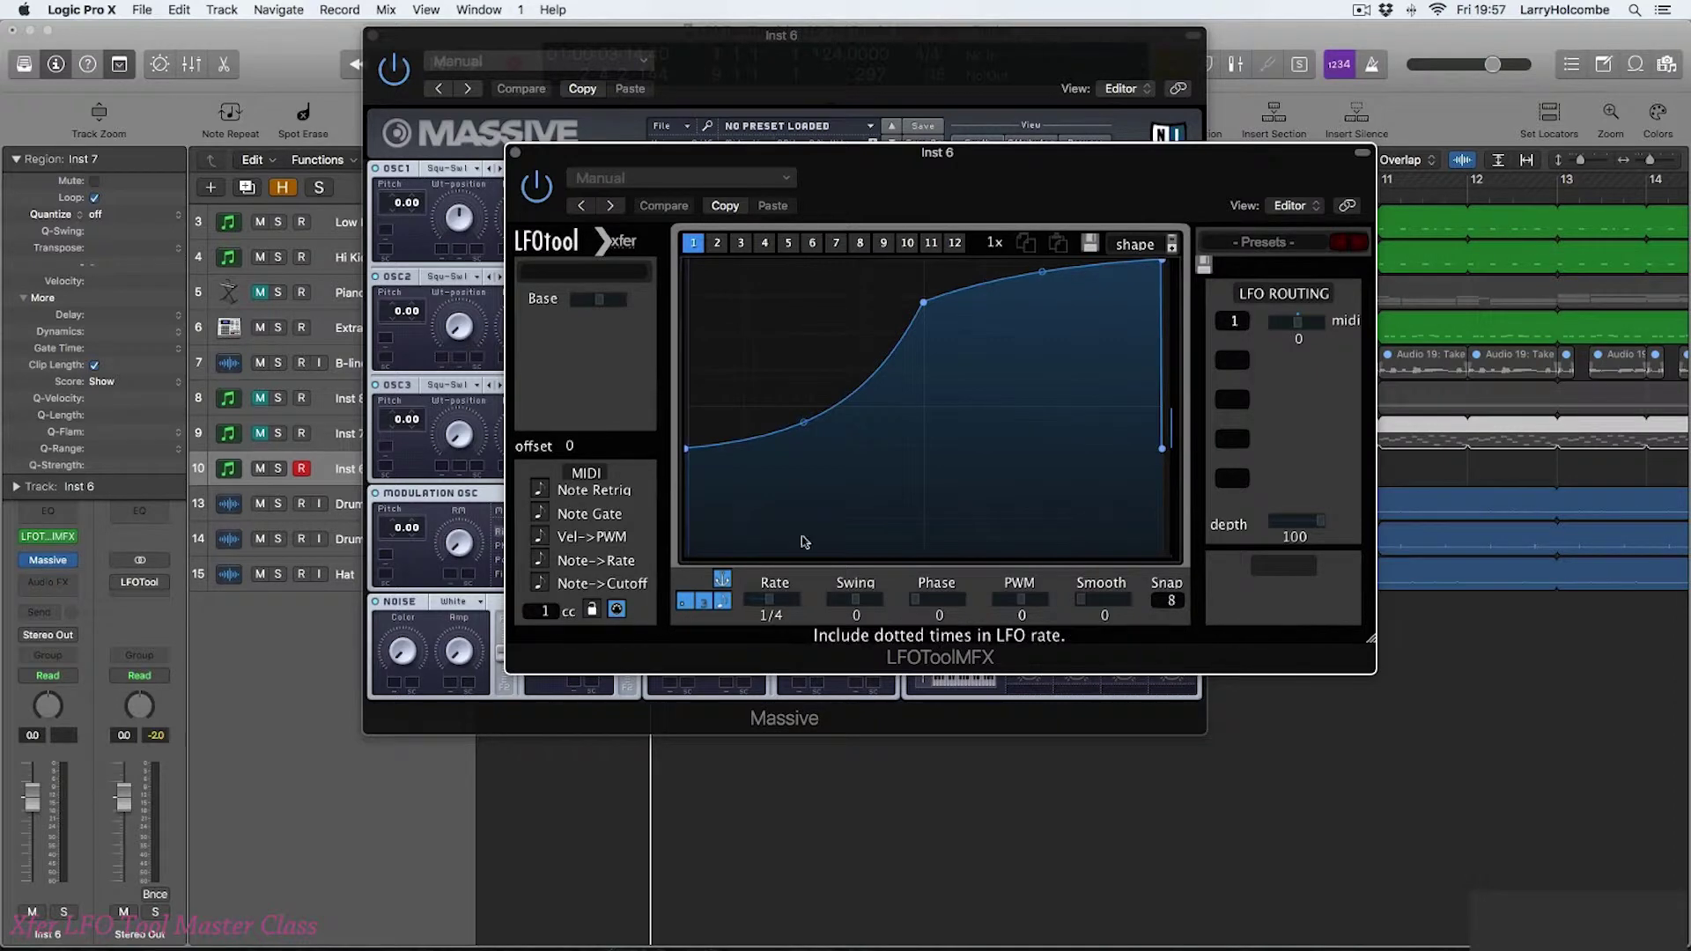
Step: Put Massive's Macro 1 into MIDI learn, start playback, and reposition the LFOTool window
click(719, 45)
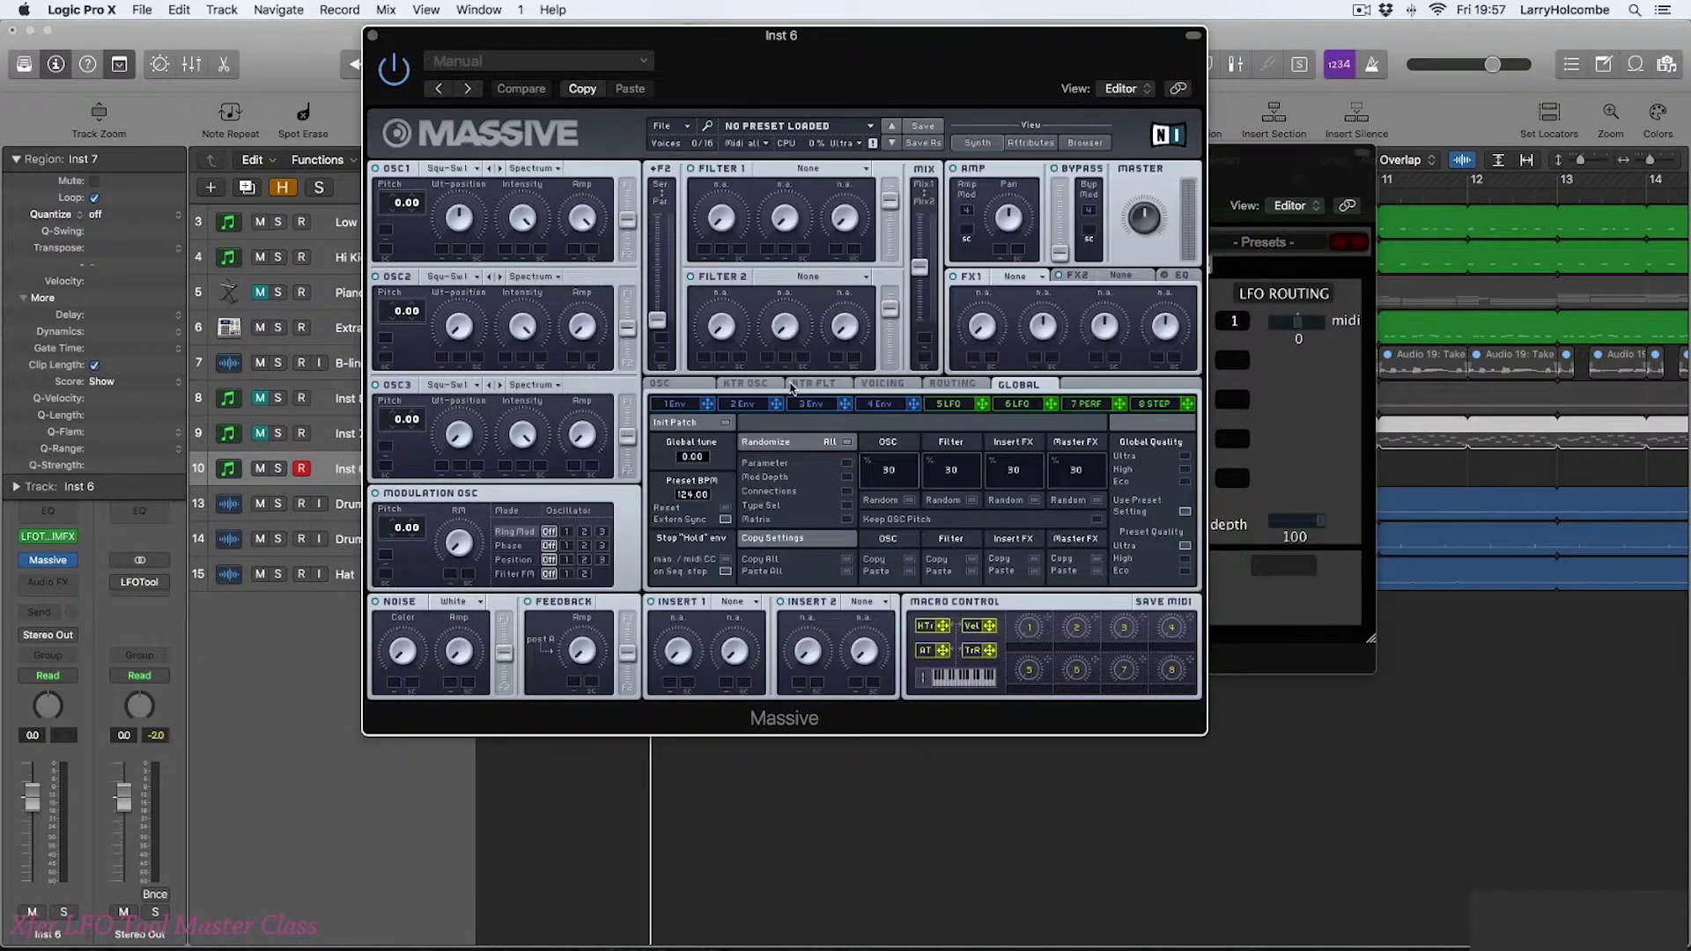
right_click(1029, 627)
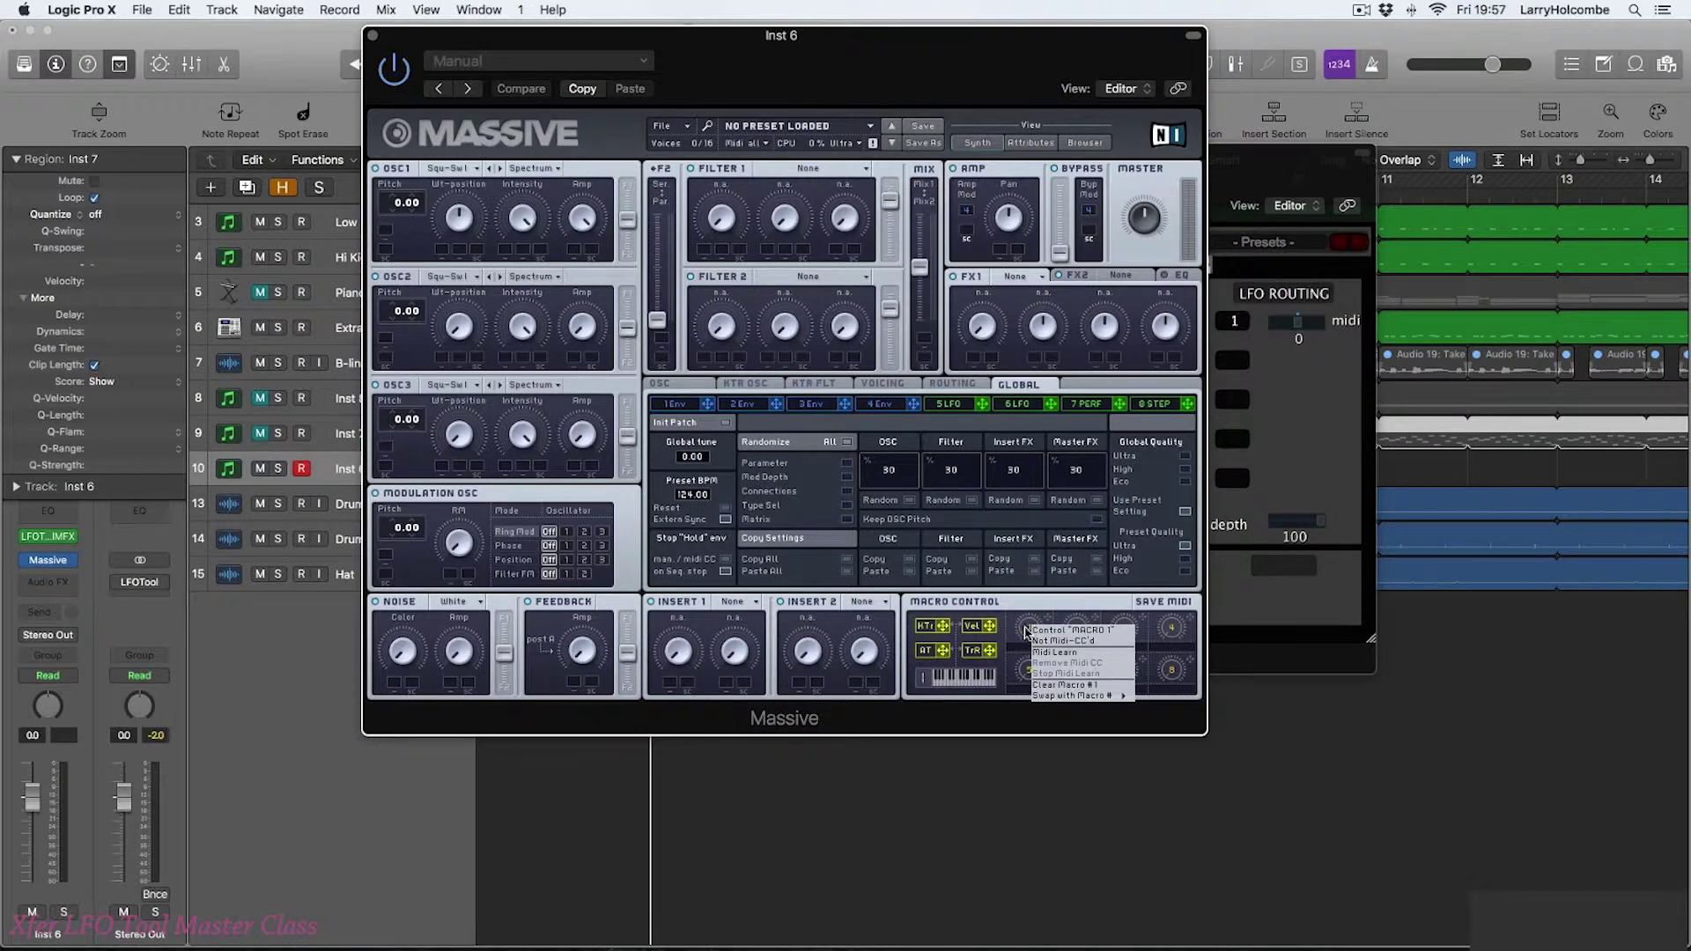
click(1072, 654)
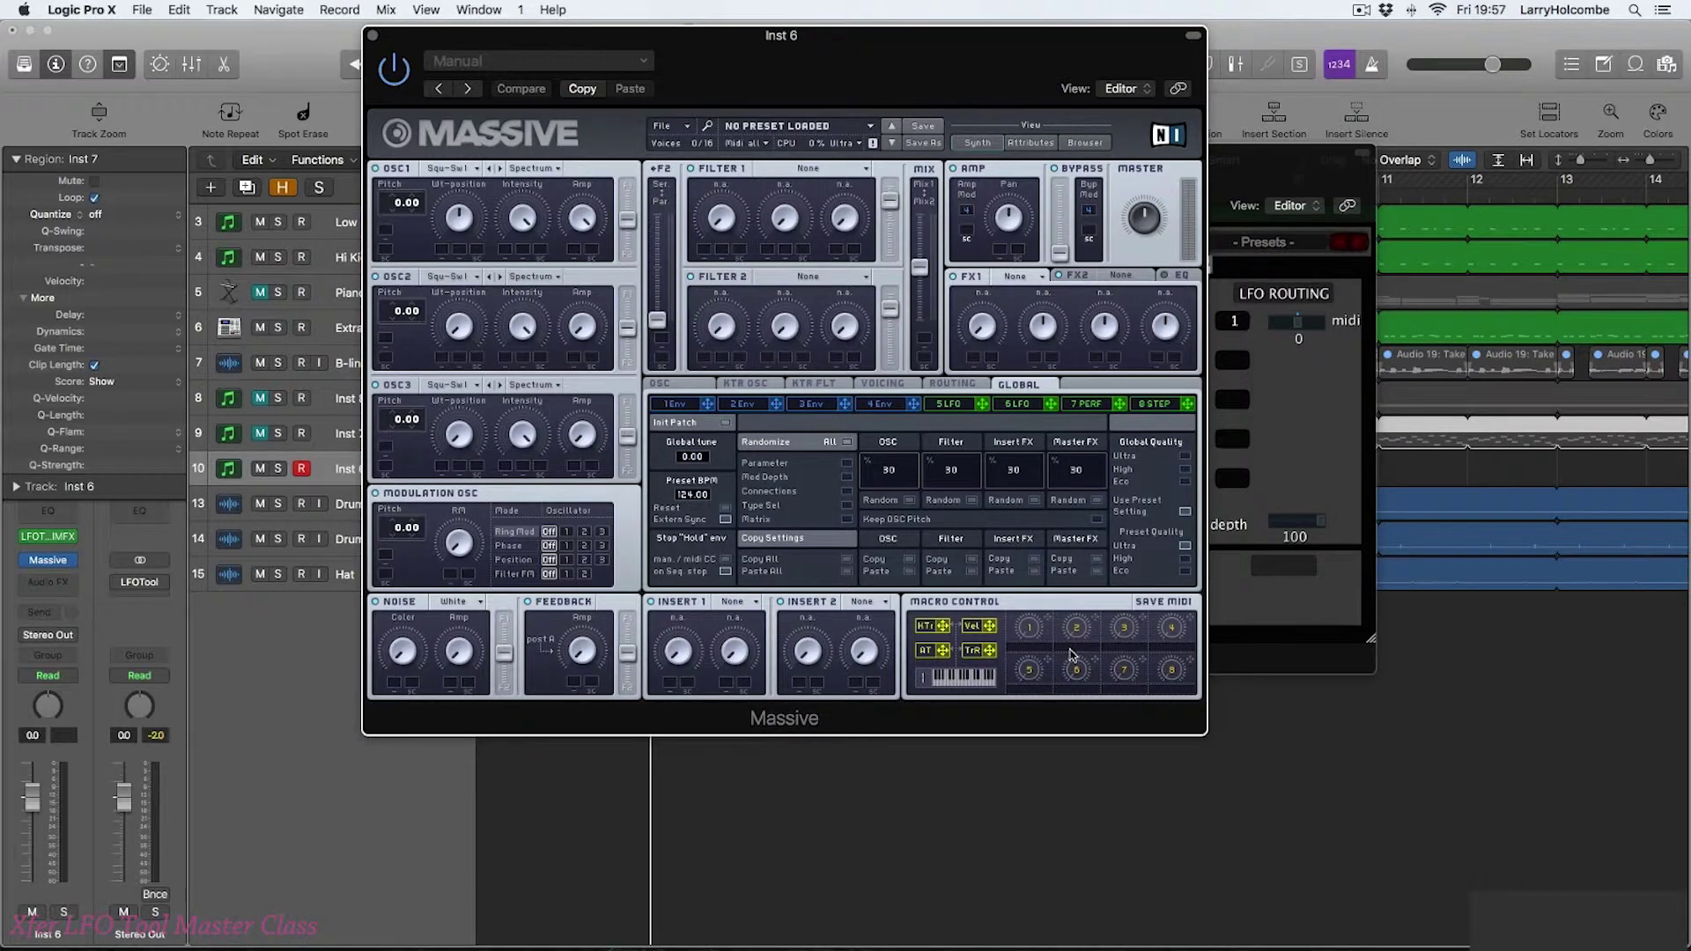
key(space)
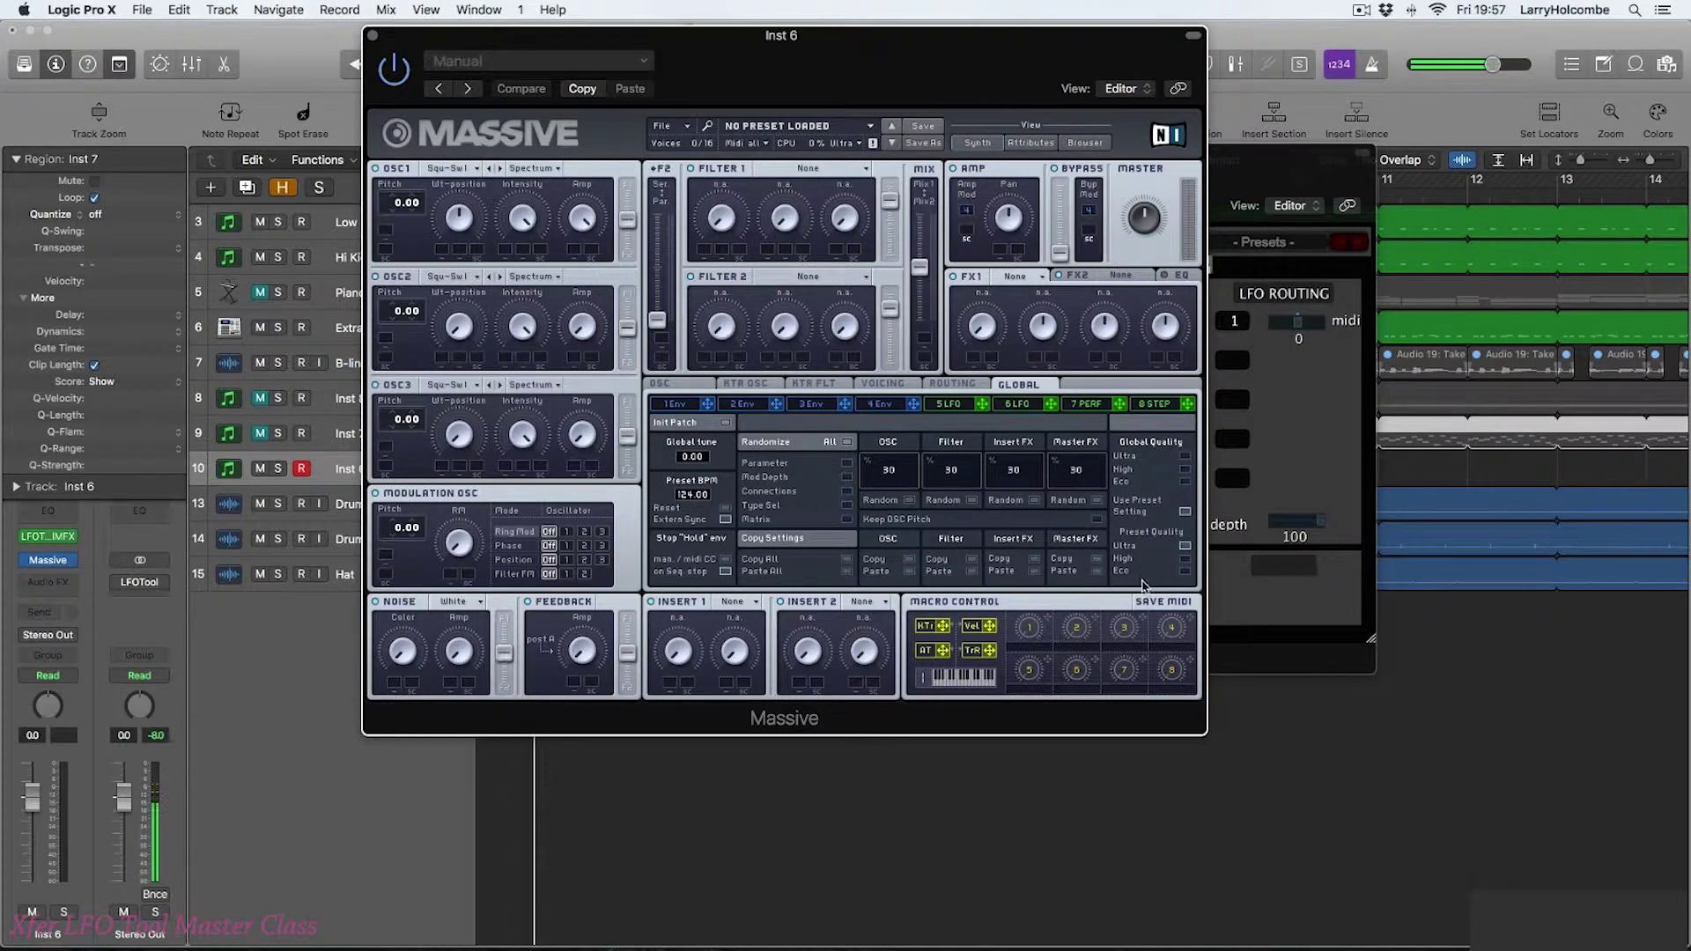
click(1288, 168)
drag(1050, 159, 1420, 143)
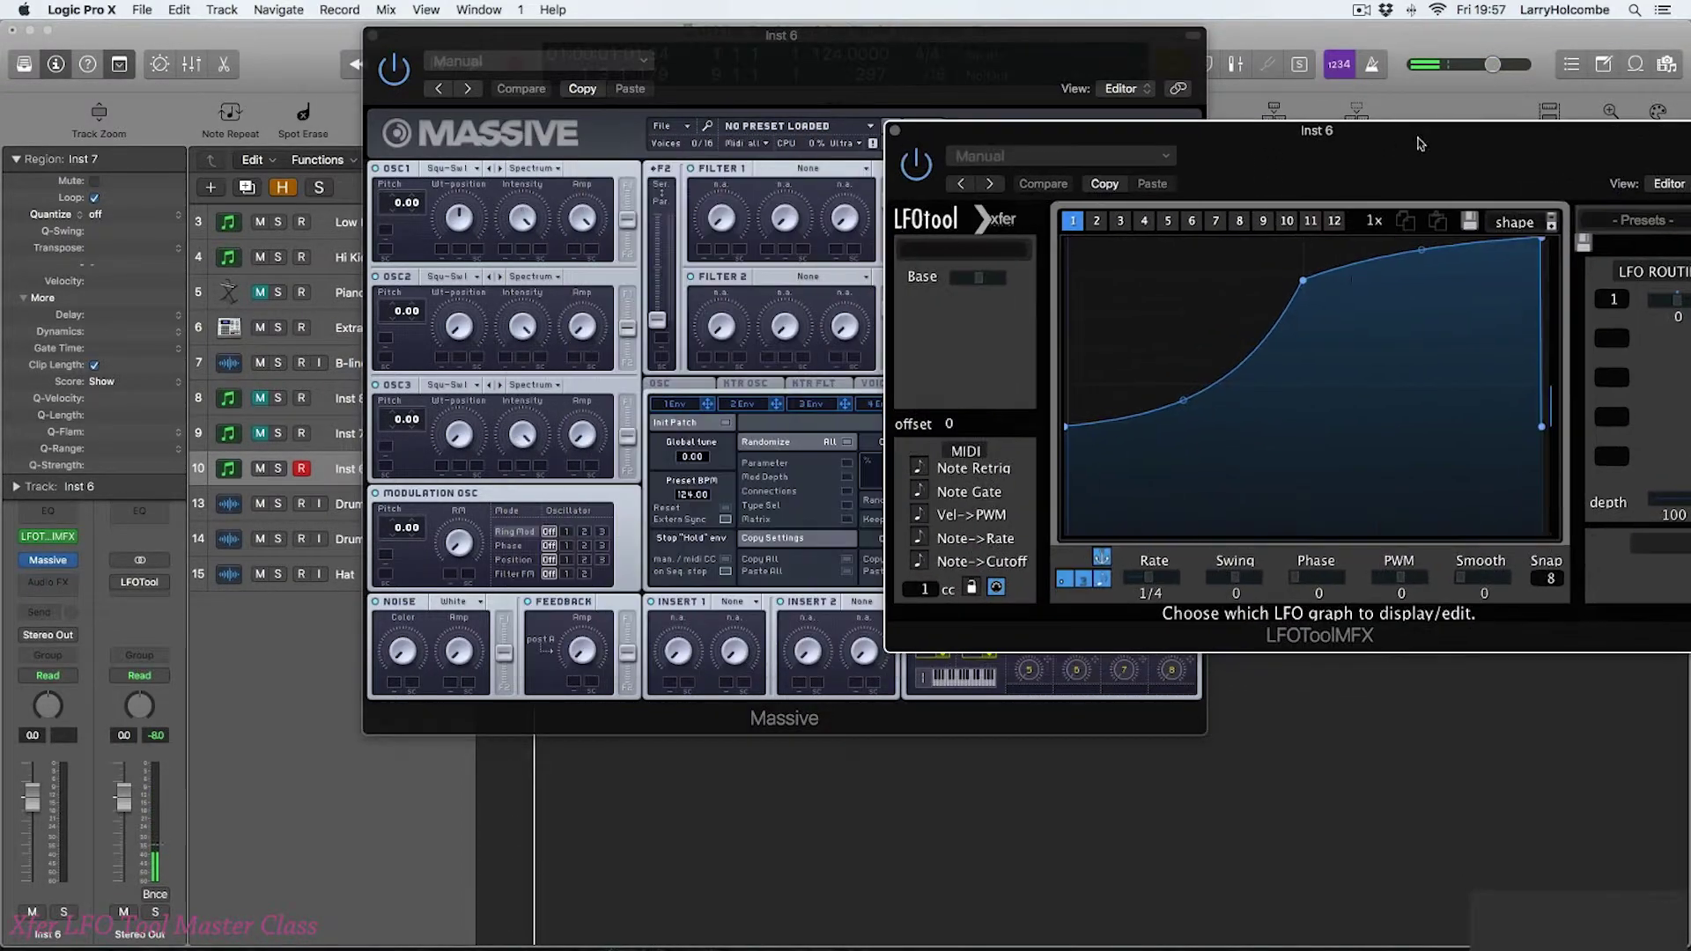
drag(1122, 134, 1044, 147)
Step: Set Massive's Filter 1 type to Lowpass 4 and show the fourth envelope settings
click(896, 61)
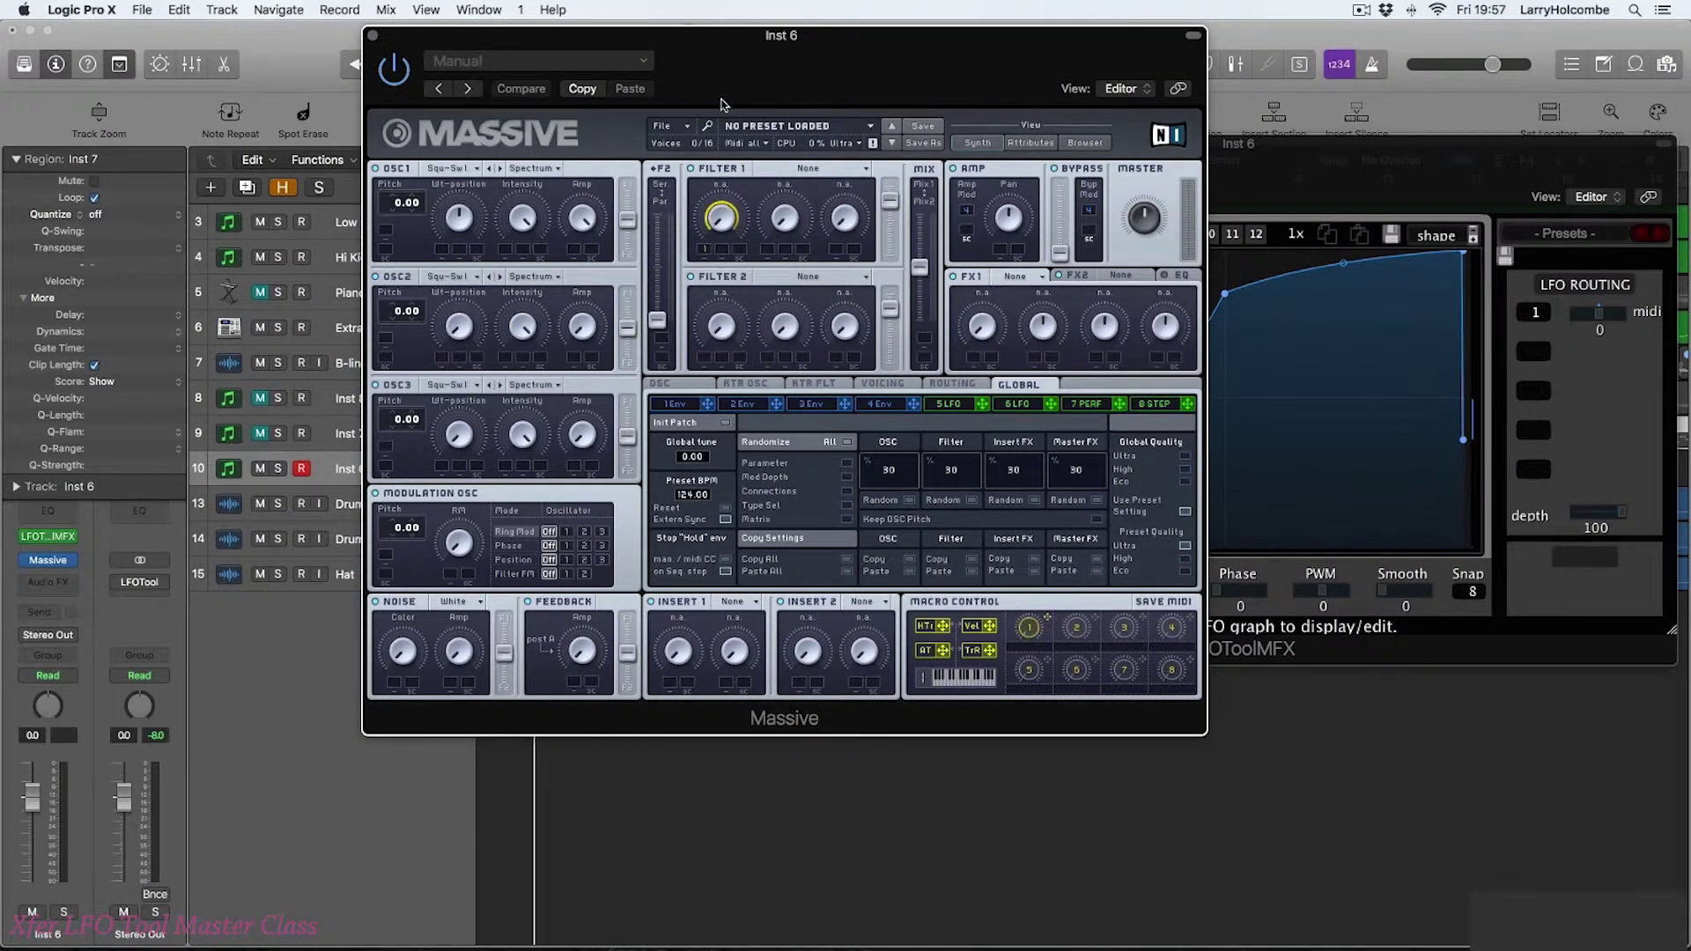
click(815, 168)
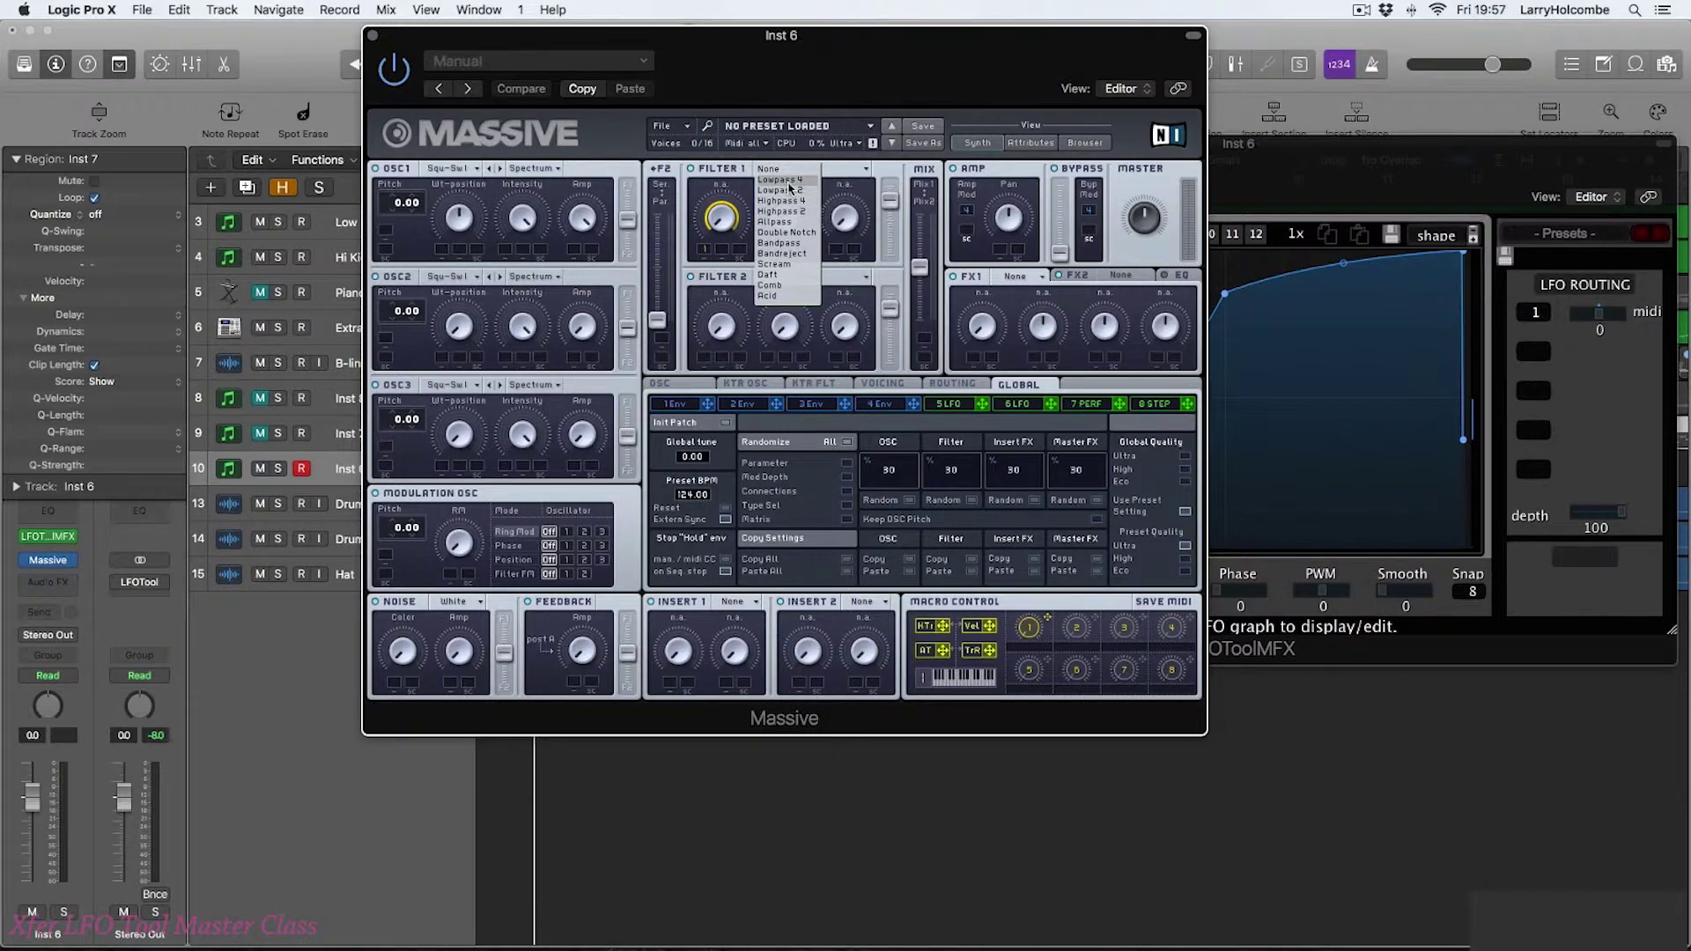
click(789, 182)
click(878, 406)
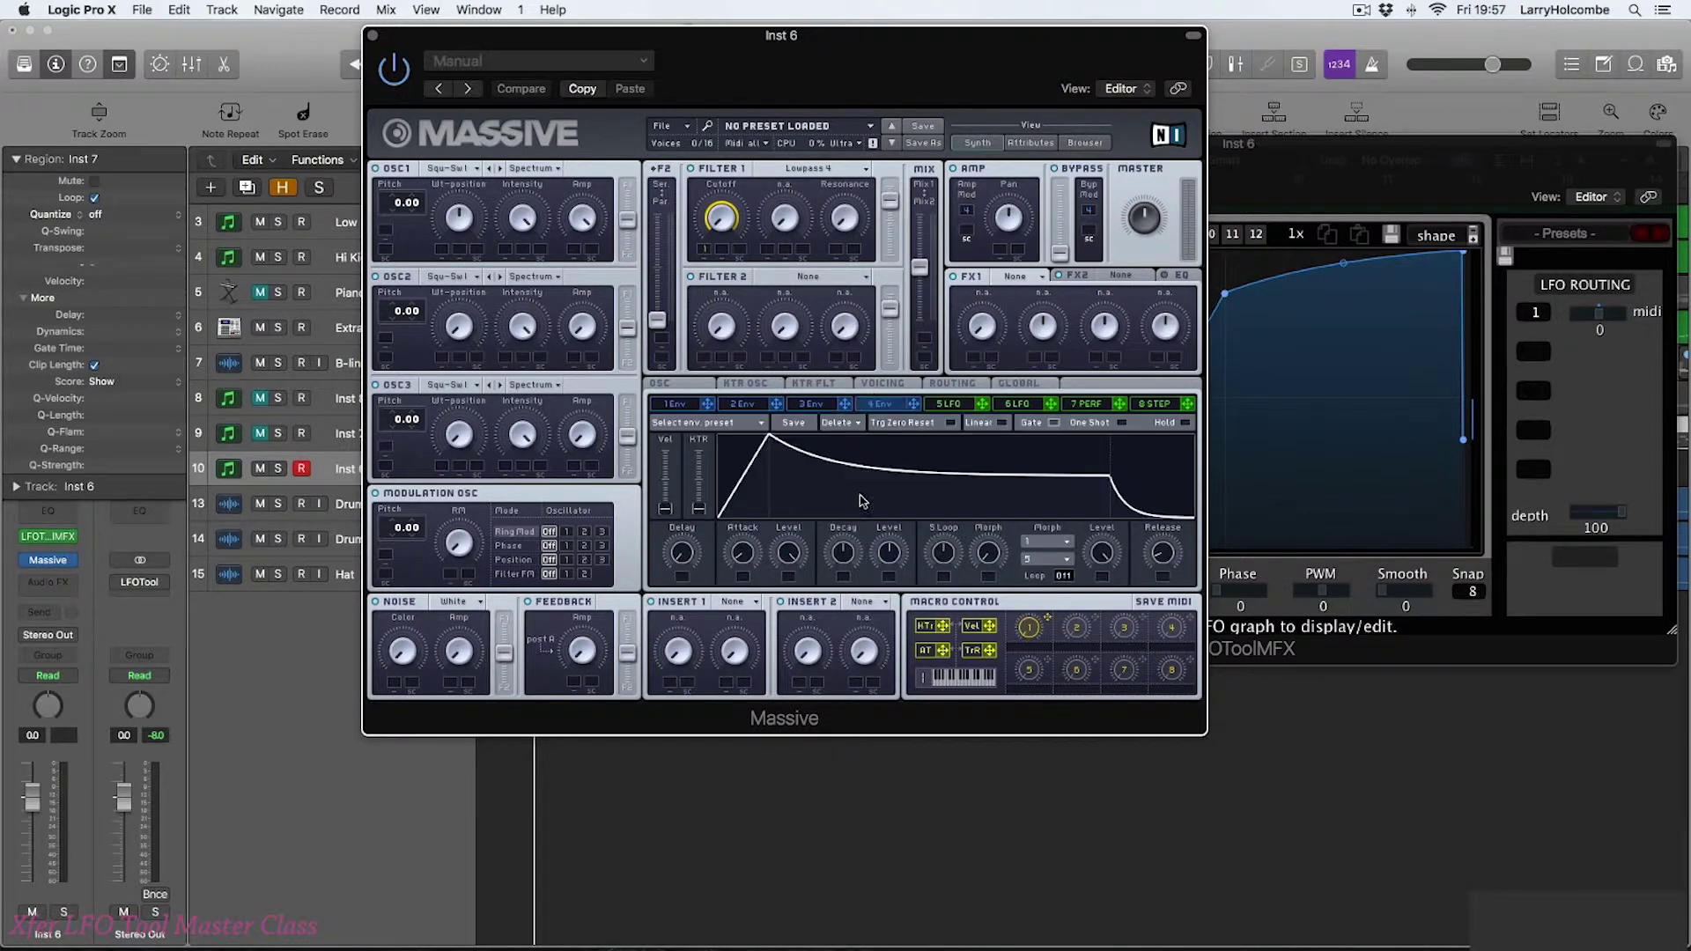
drag(722, 55, 667, 52)
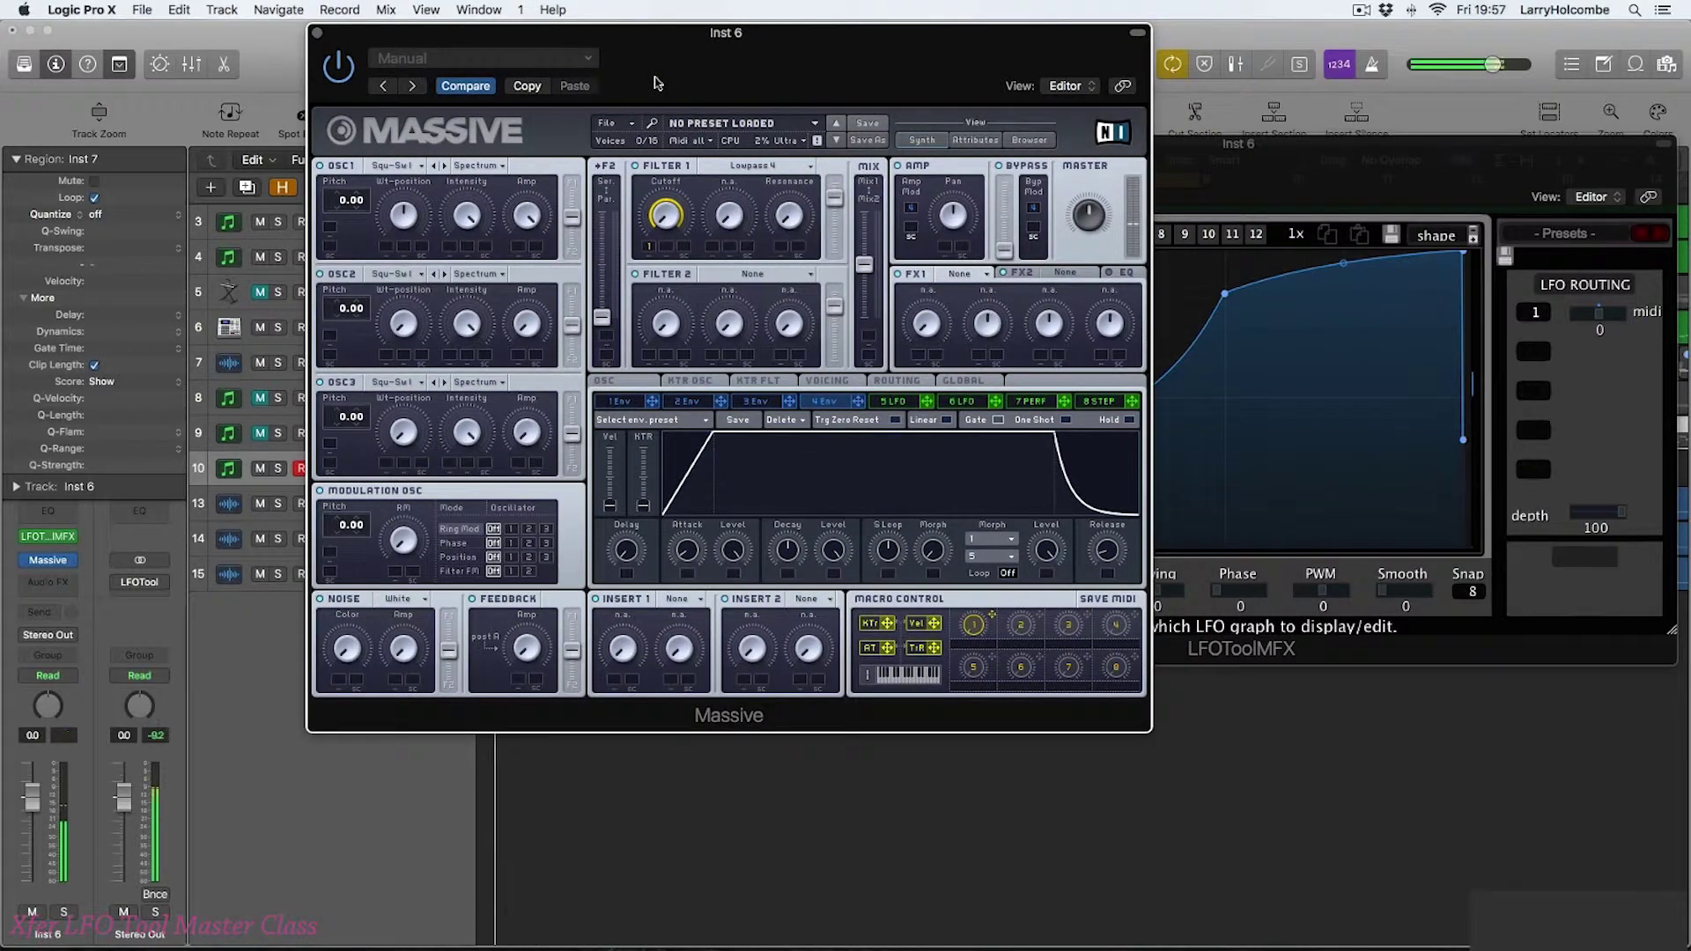
drag(1355, 150, 1178, 114)
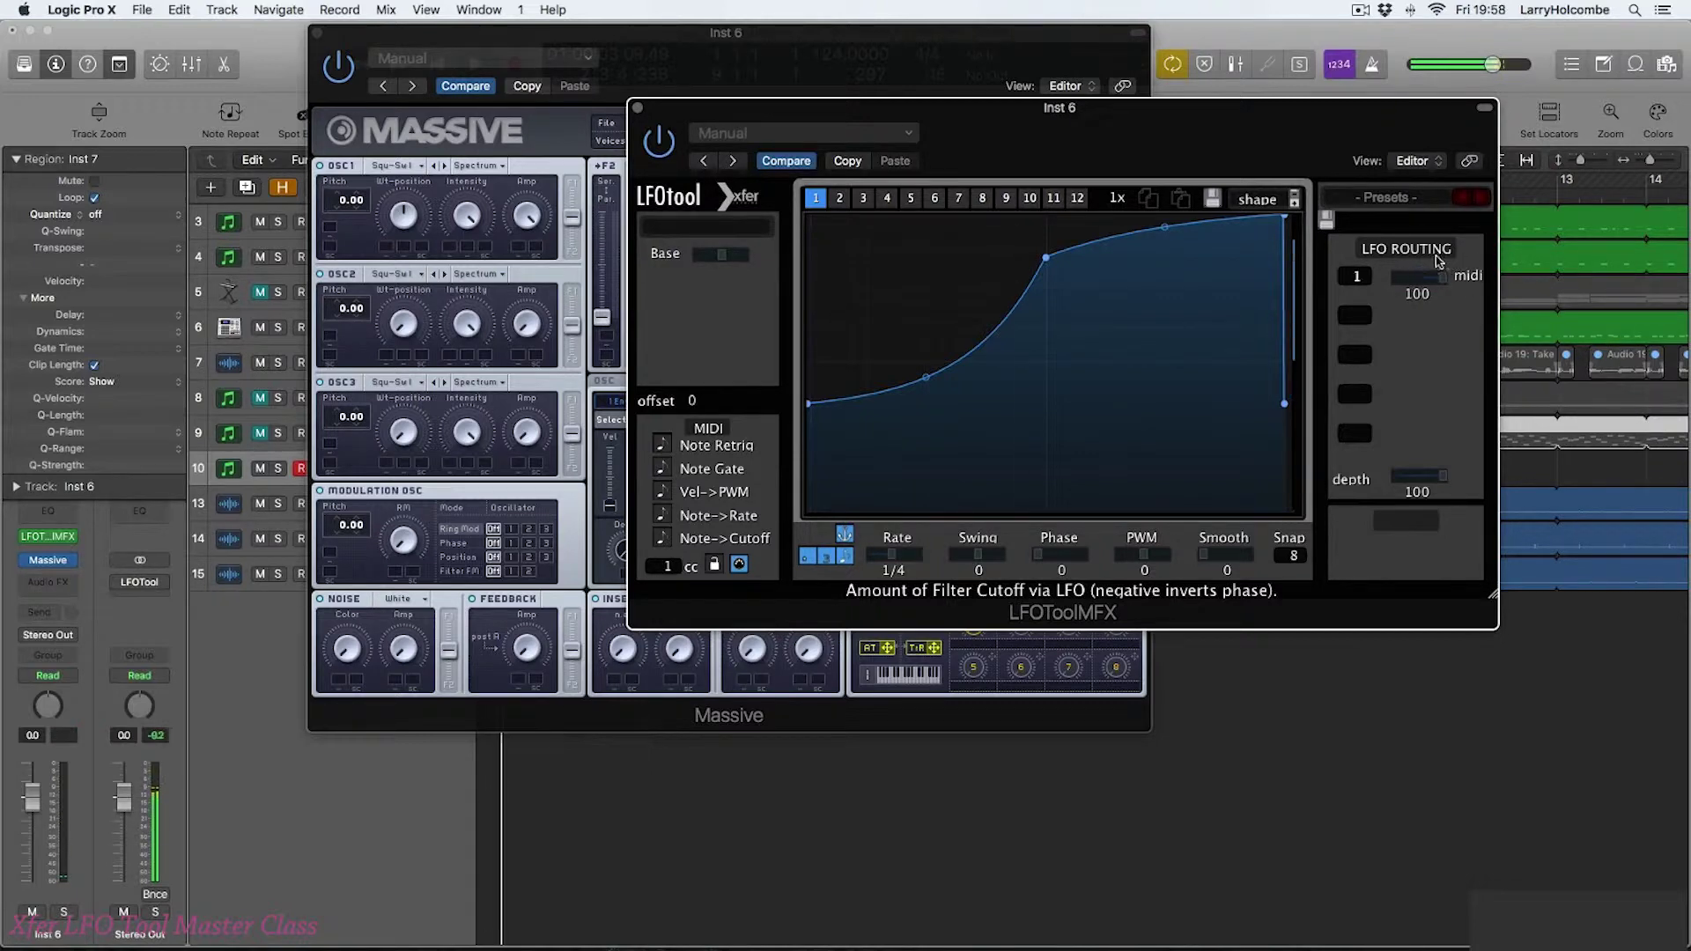
Step: Rearrange the Massive and LFOTool windows so both editors are visible
drag(849, 118, 1131, 96)
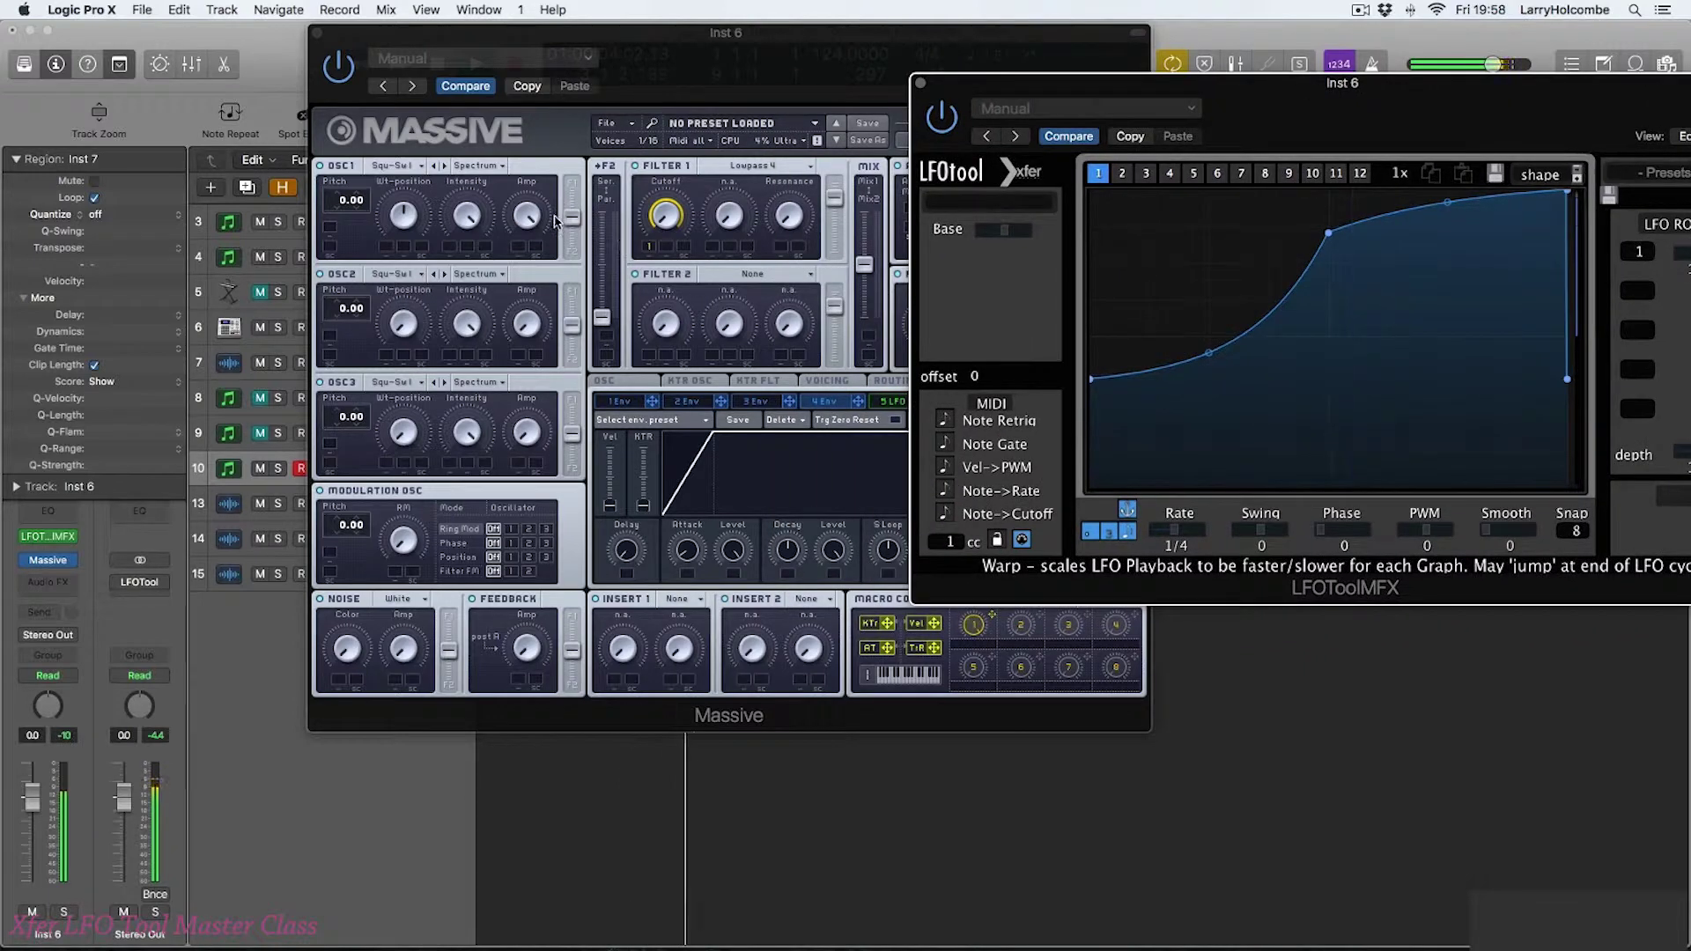
click(598, 226)
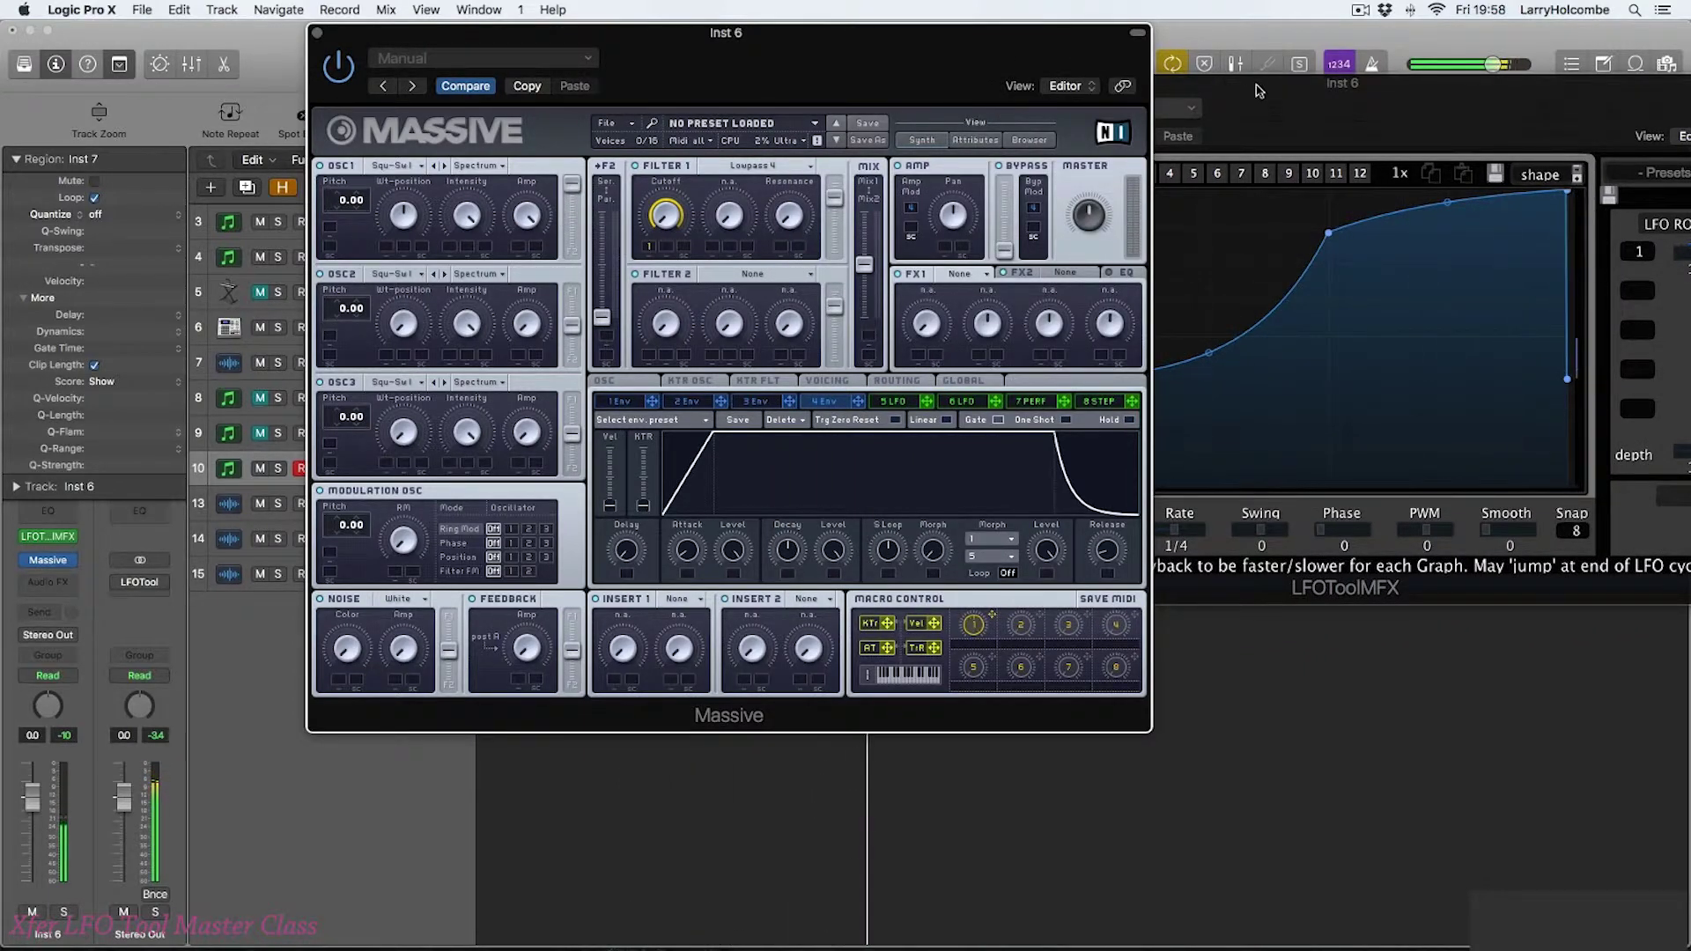
drag(881, 36, 711, 33)
drag(1084, 79, 993, 110)
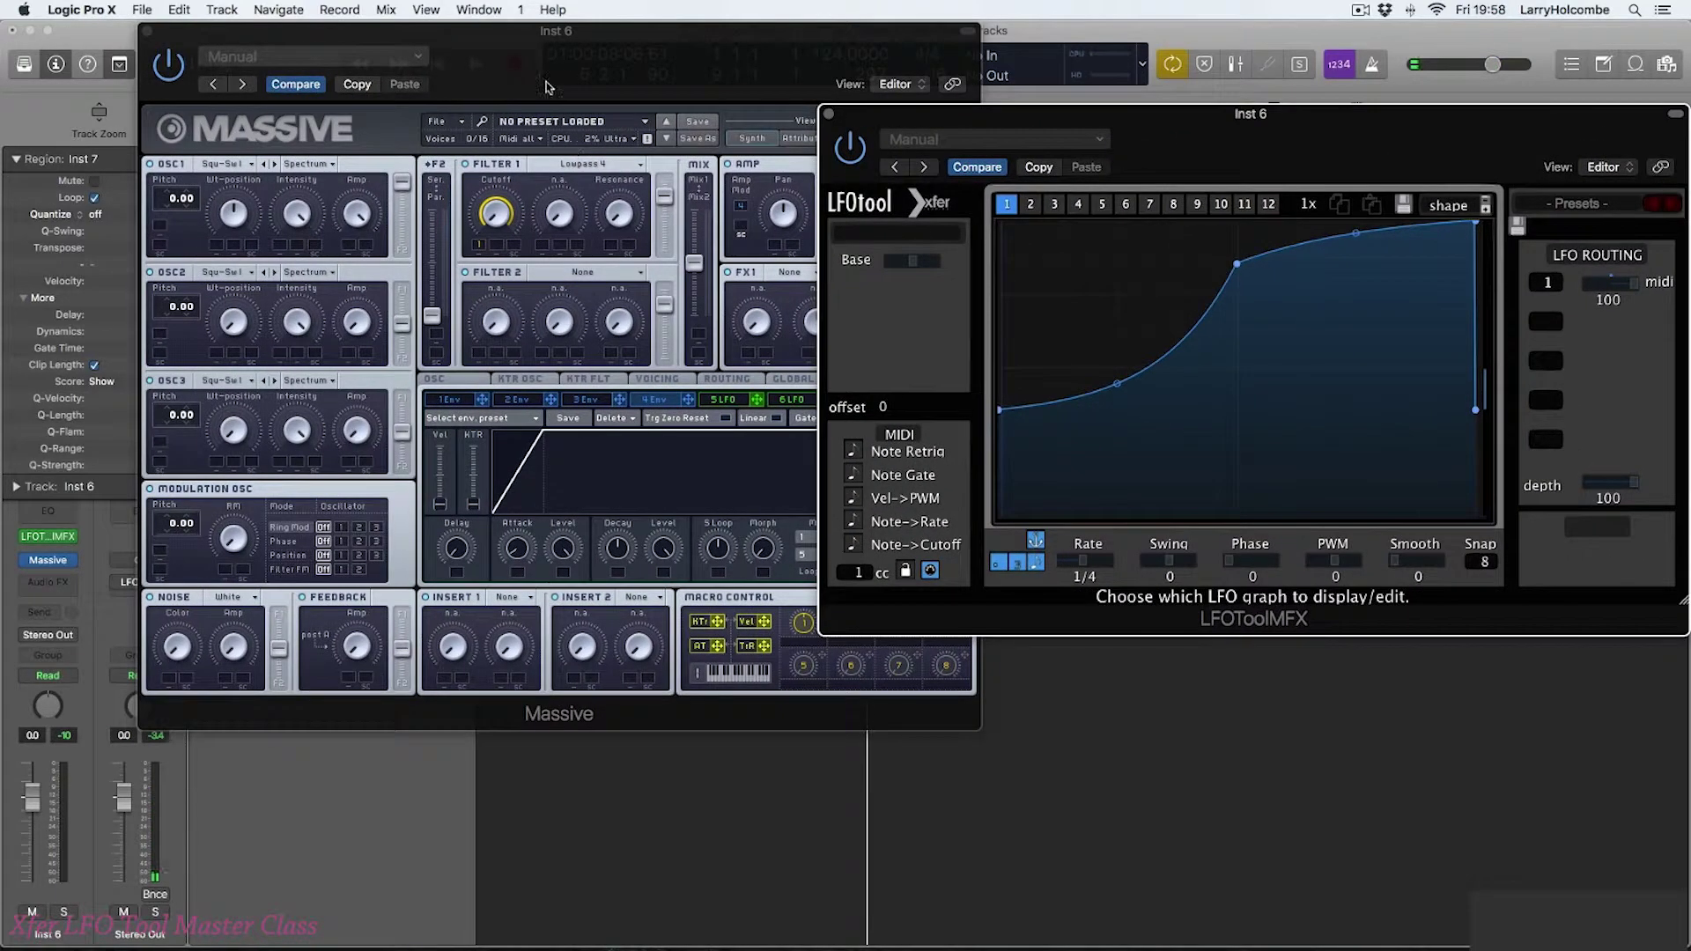
drag(584, 50, 483, 68)
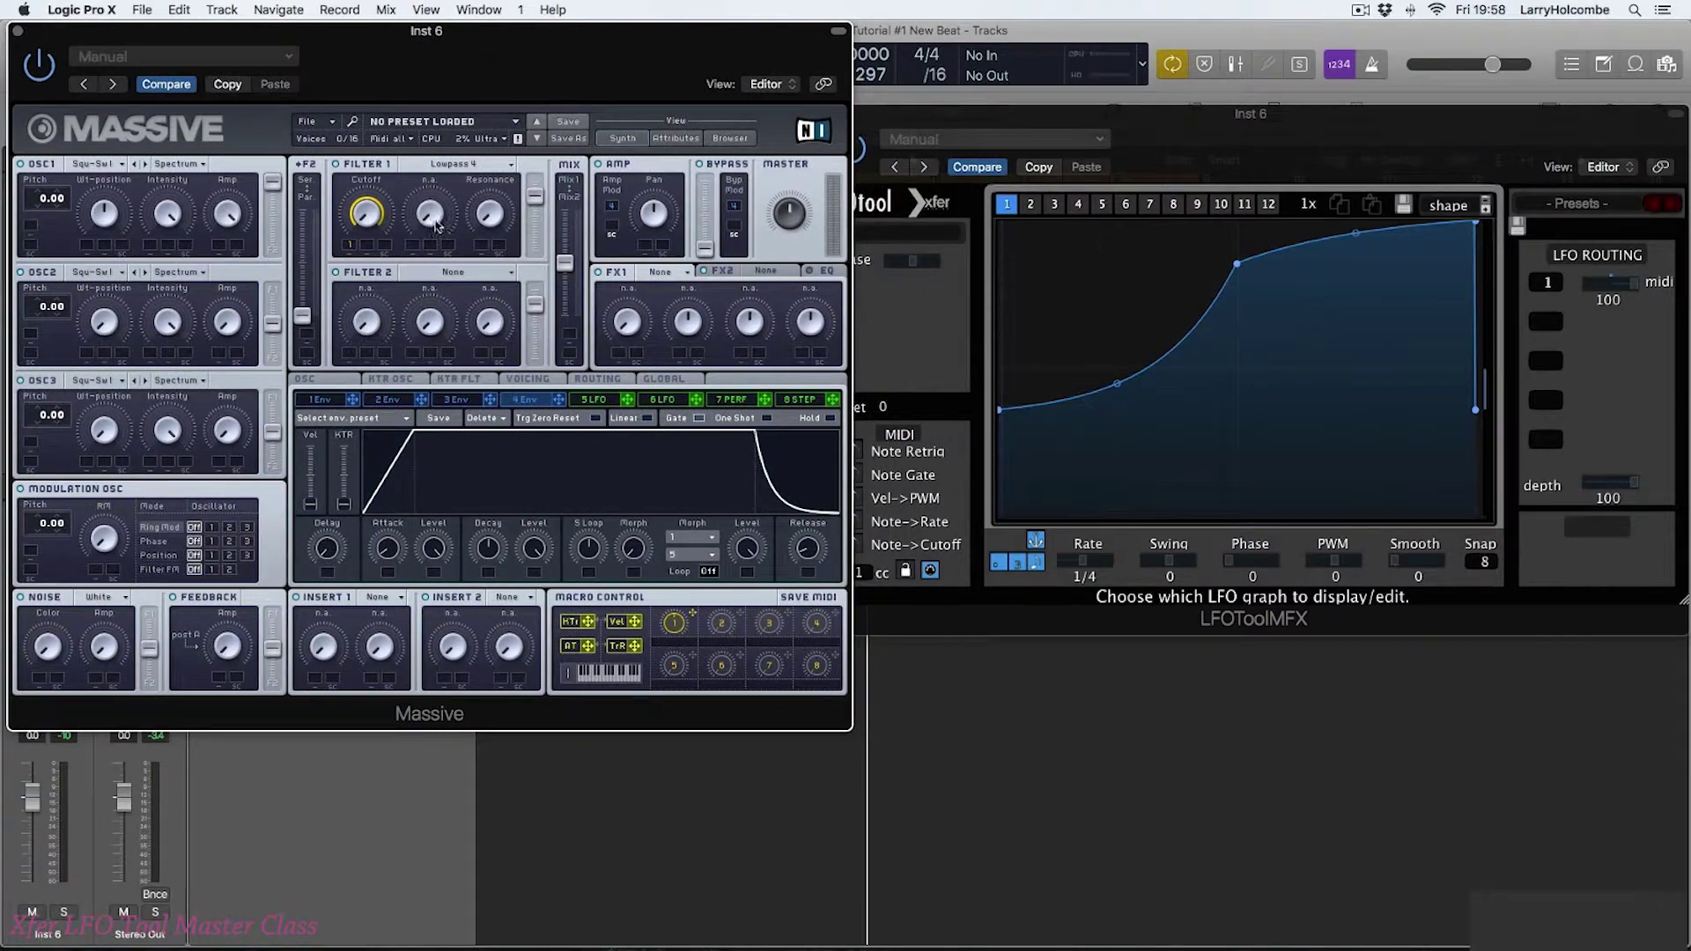
drag(993, 108, 1099, 86)
Step: Make the LFO restart on each MIDI note, start playback, and lower LFOTool's Base offset
click(972, 431)
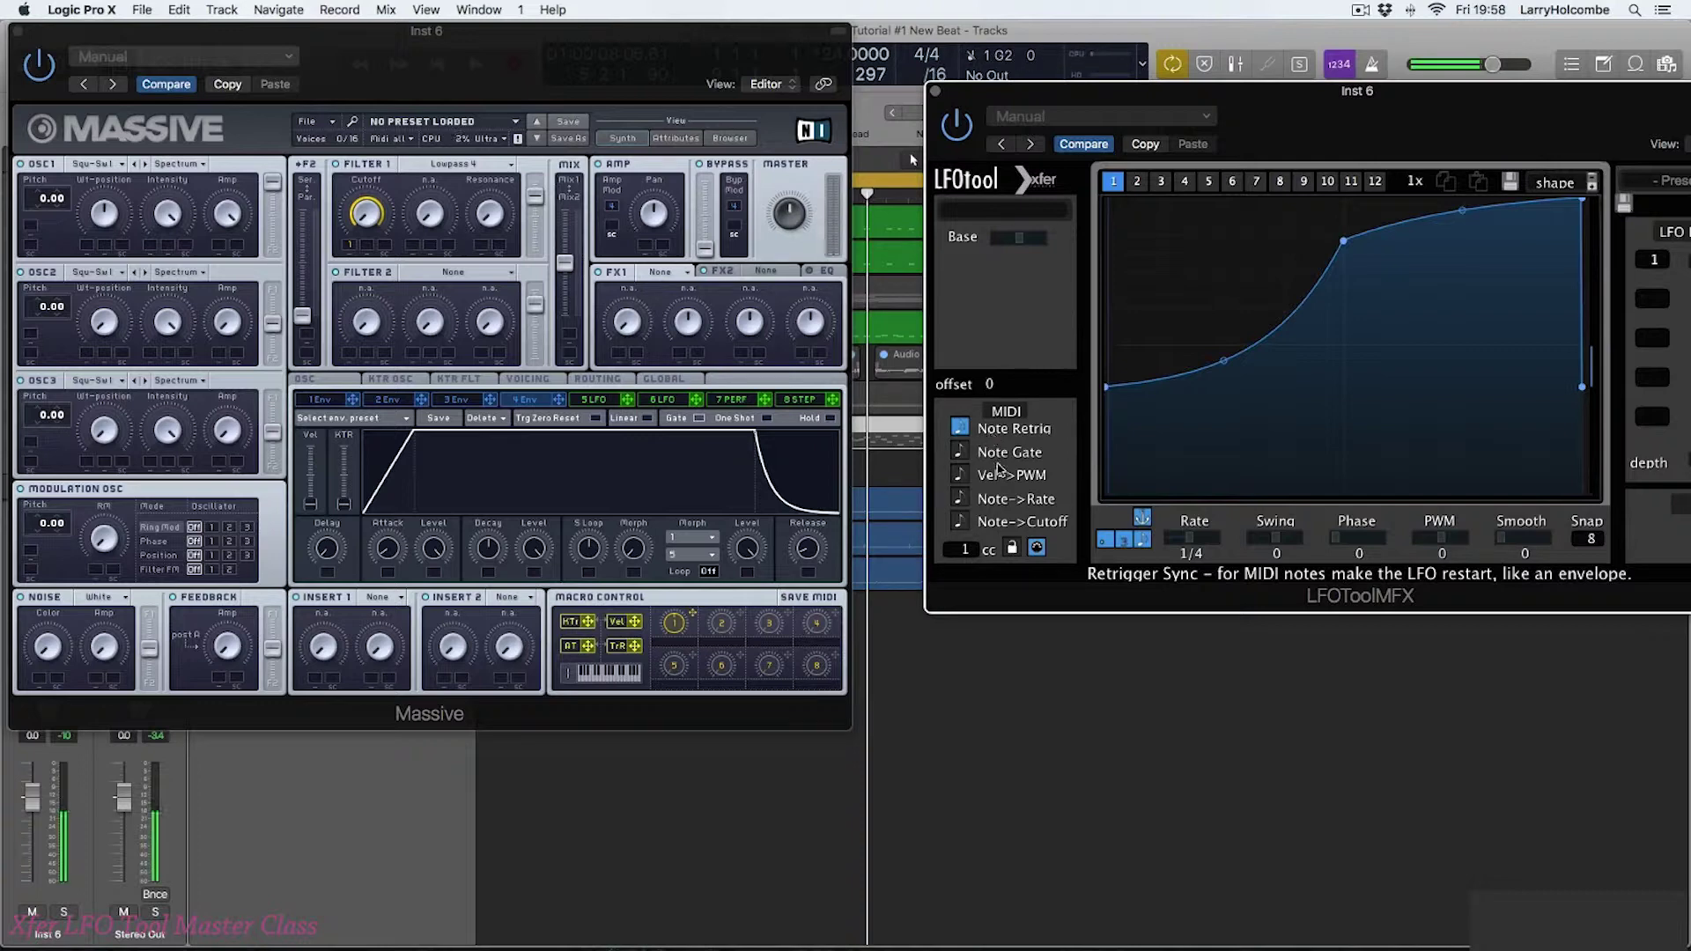
click(1022, 715)
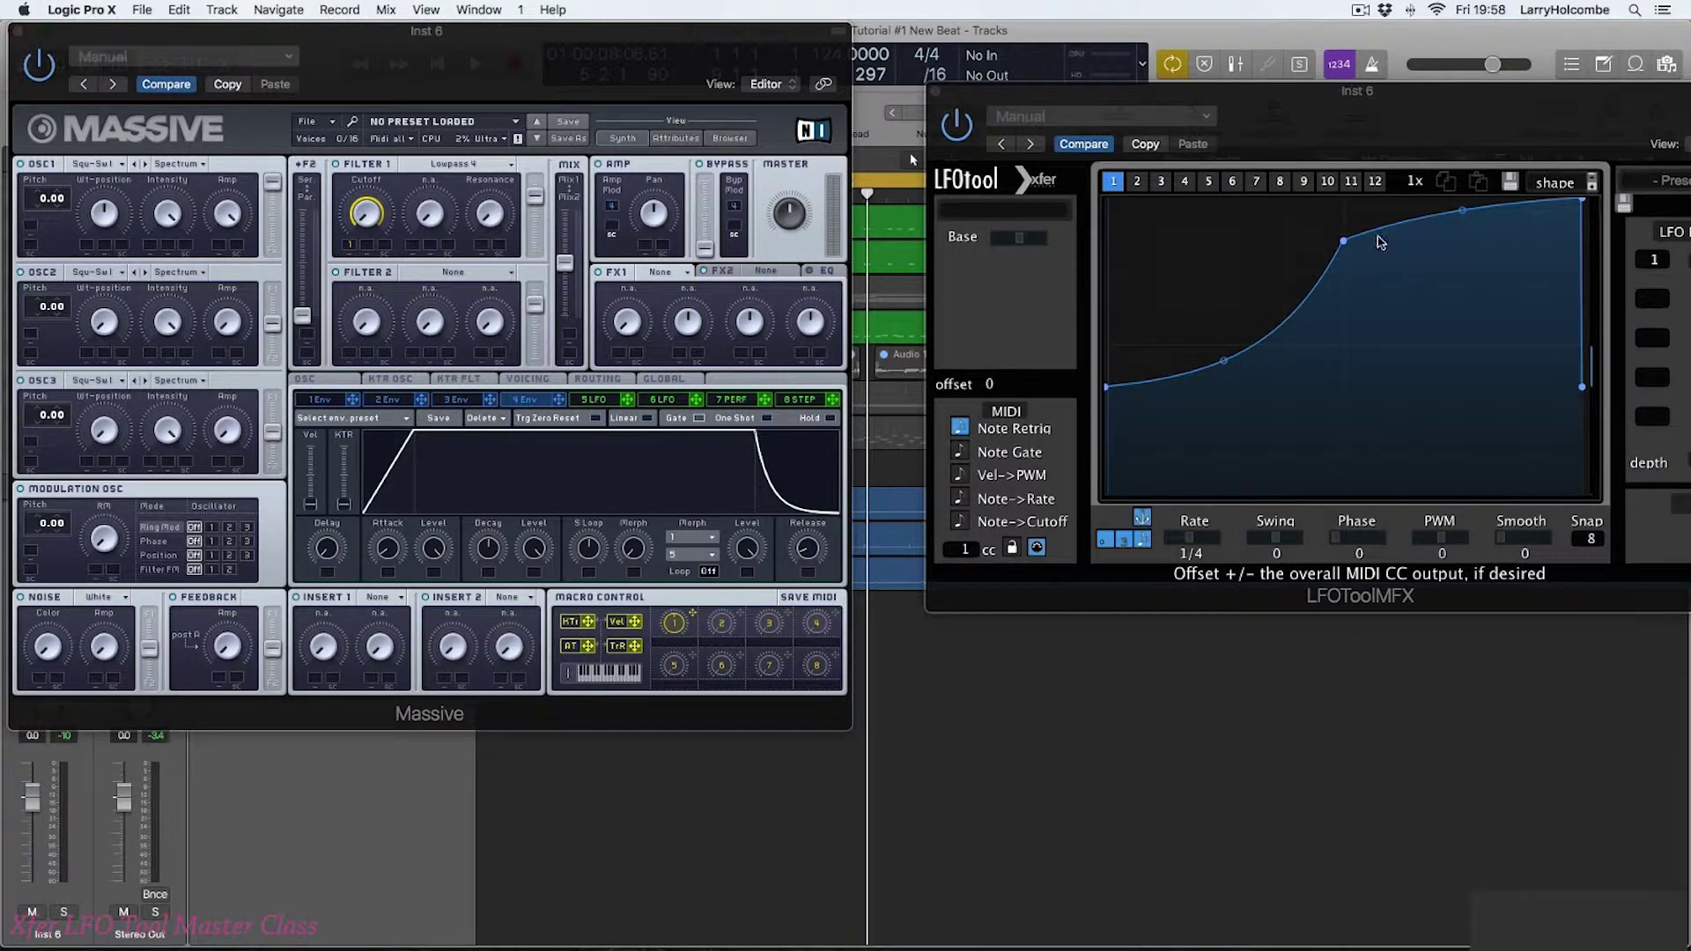
key(space)
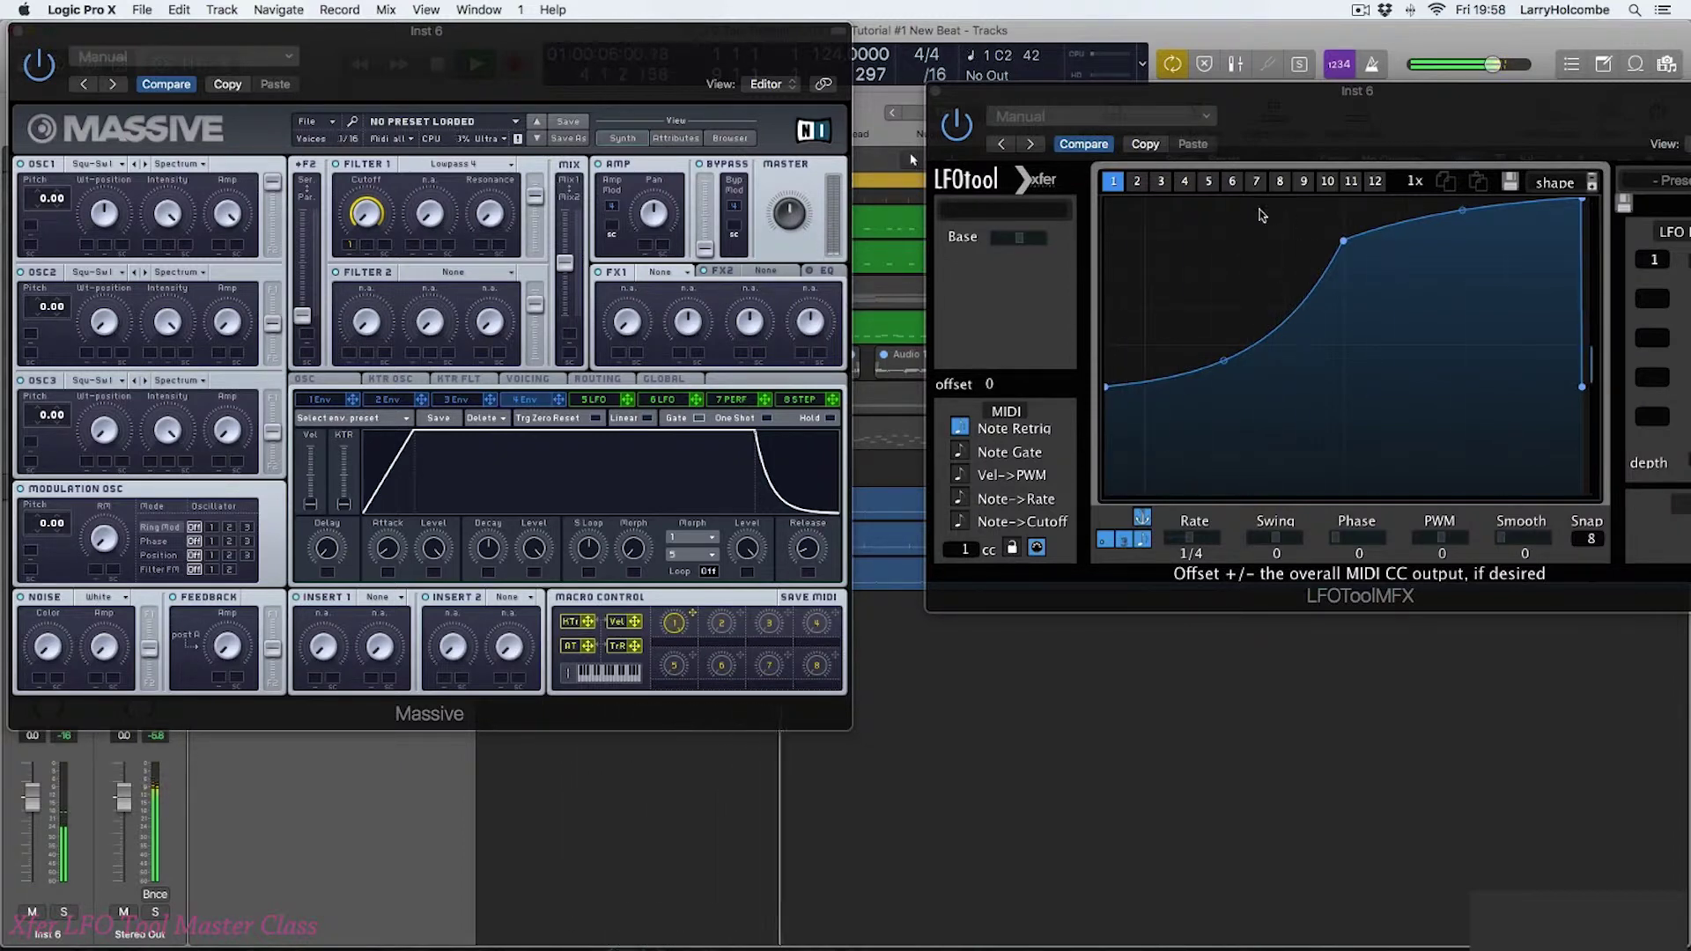
drag(1251, 90, 1042, 72)
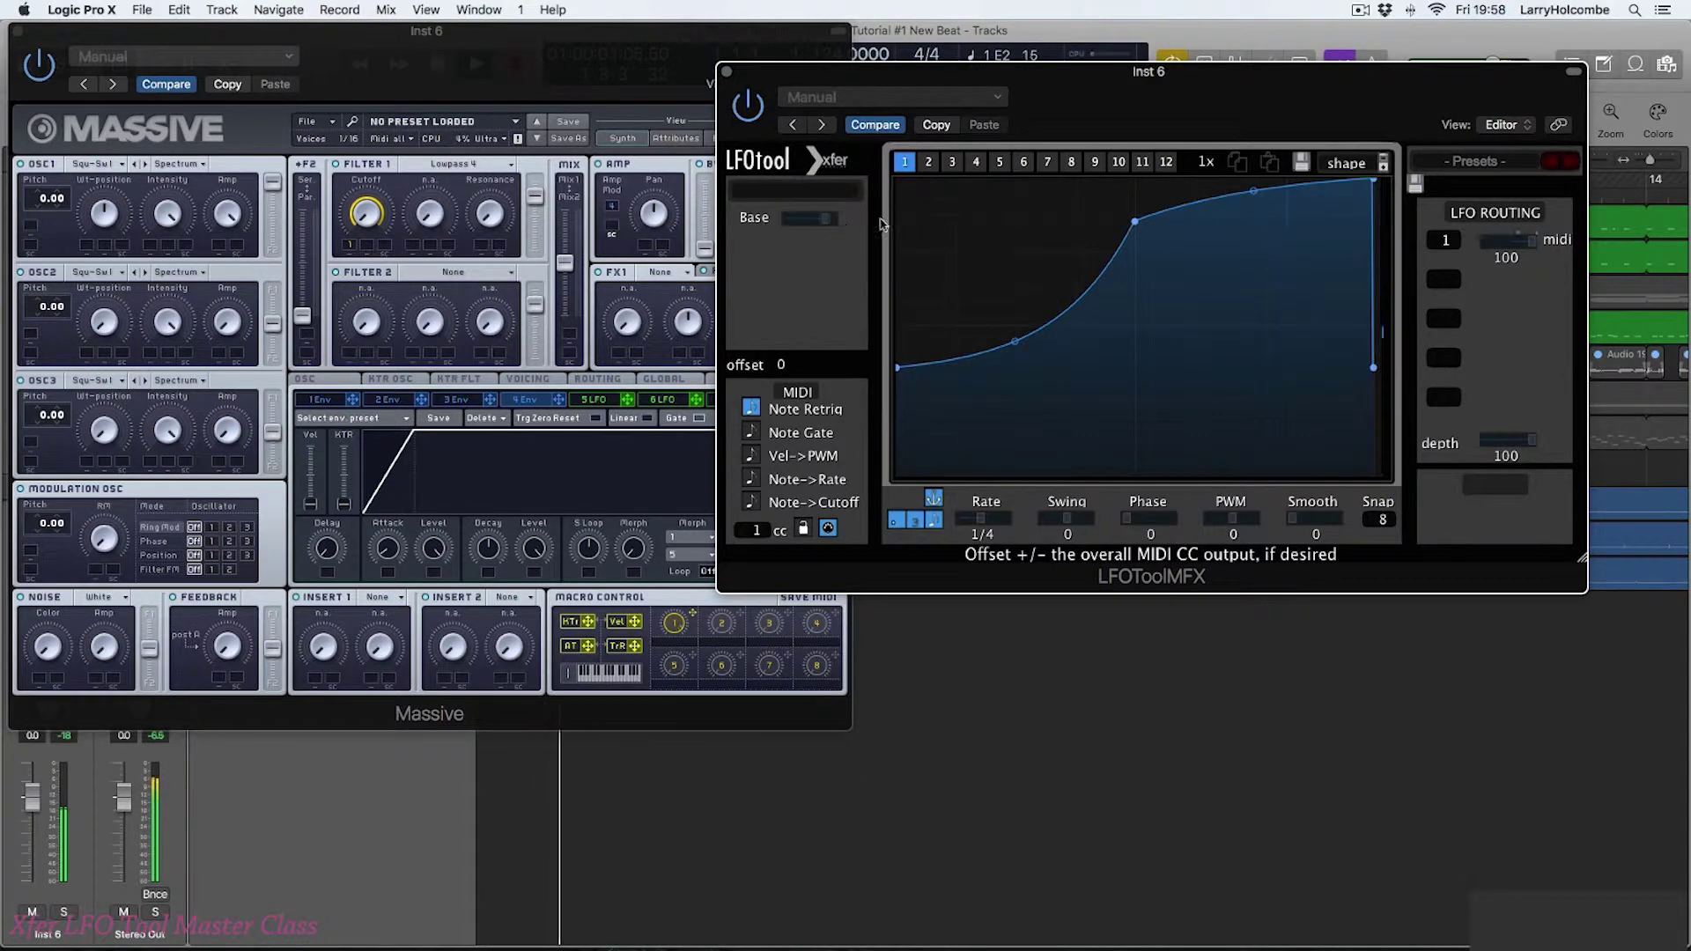
drag(892, 218, 803, 230)
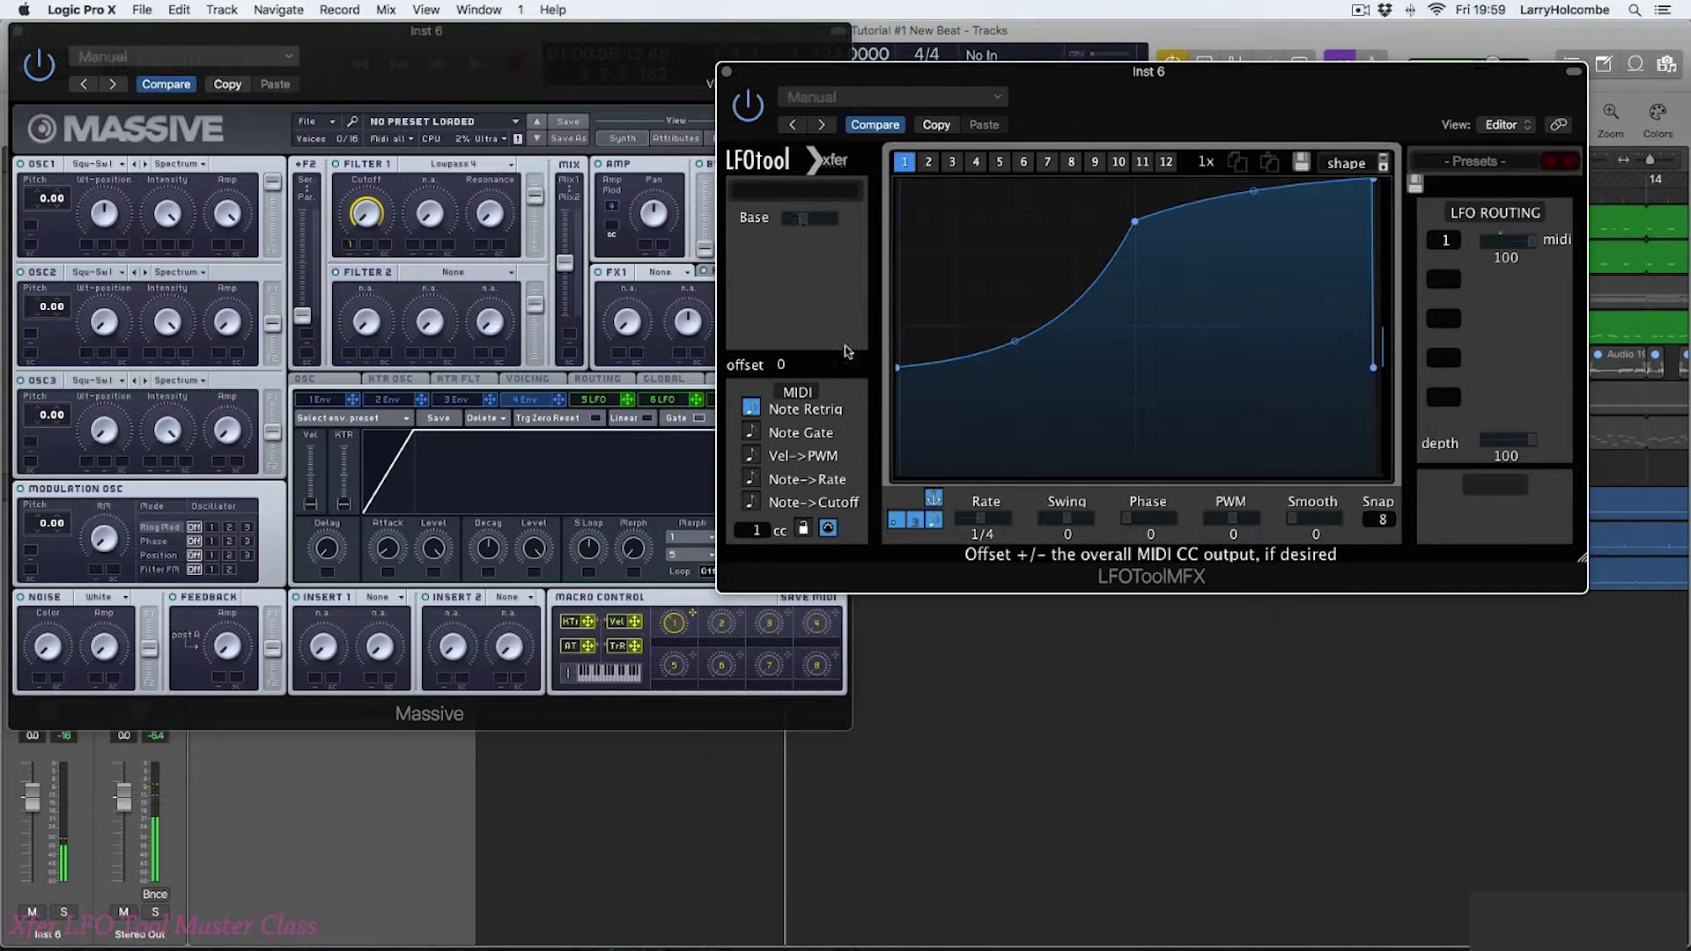
Step: Drag the LFO curve's points into a steep concave ramp that reaches a flat top early
drag(898, 371, 898, 473)
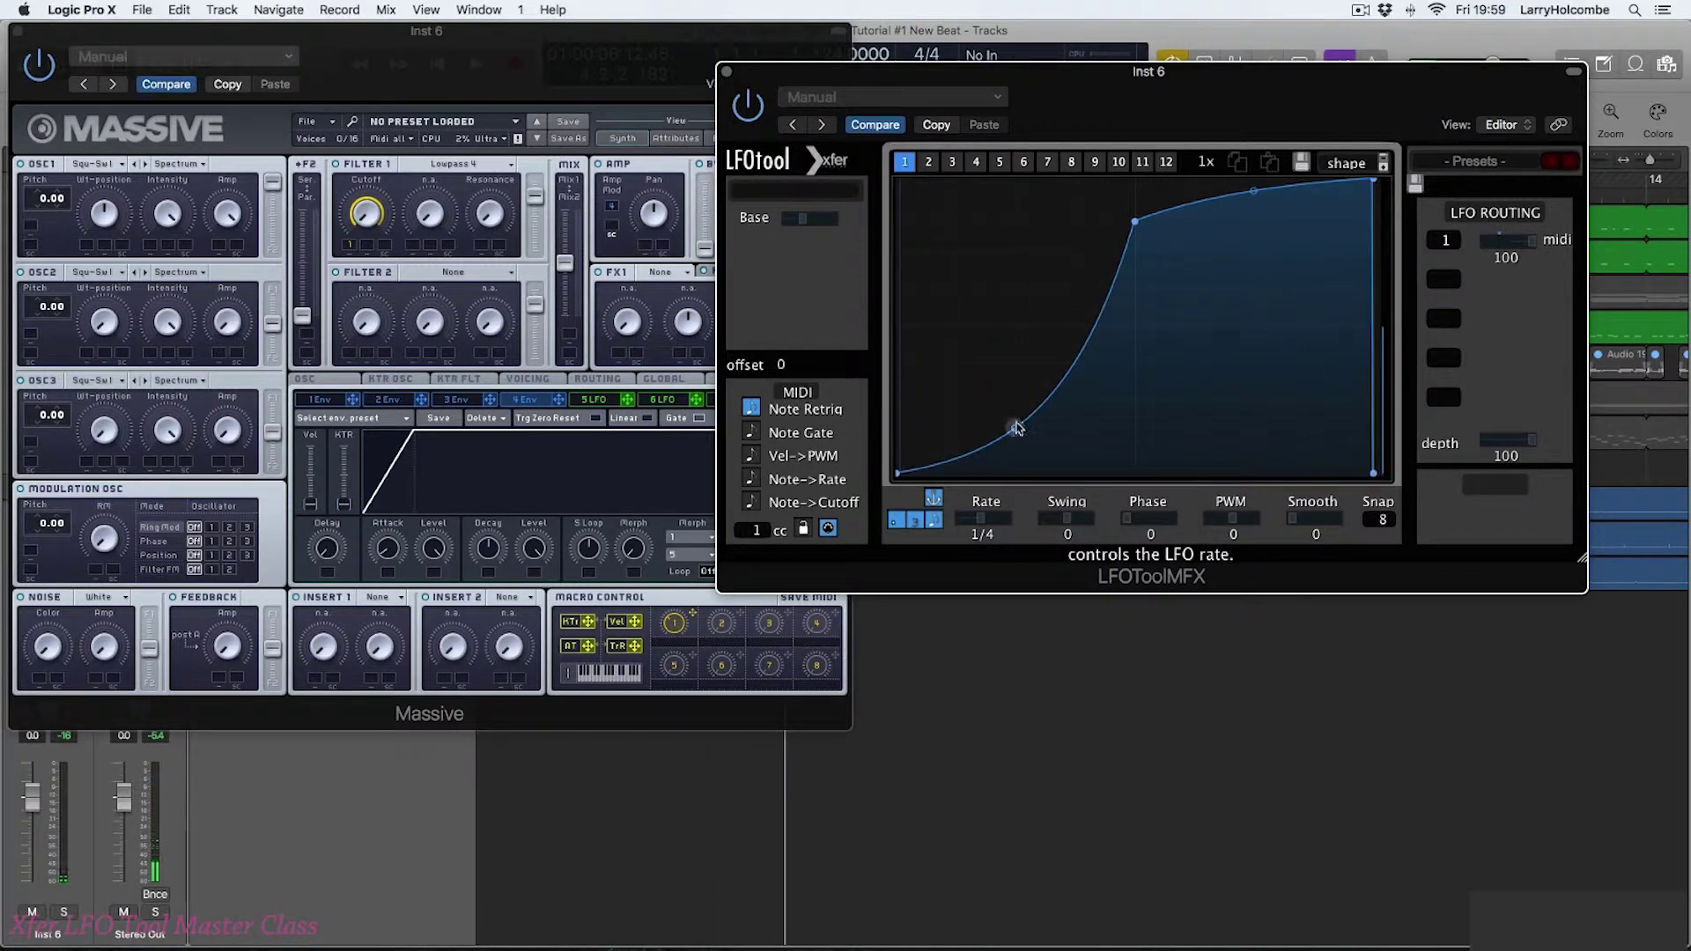
drag(1015, 427, 1031, 351)
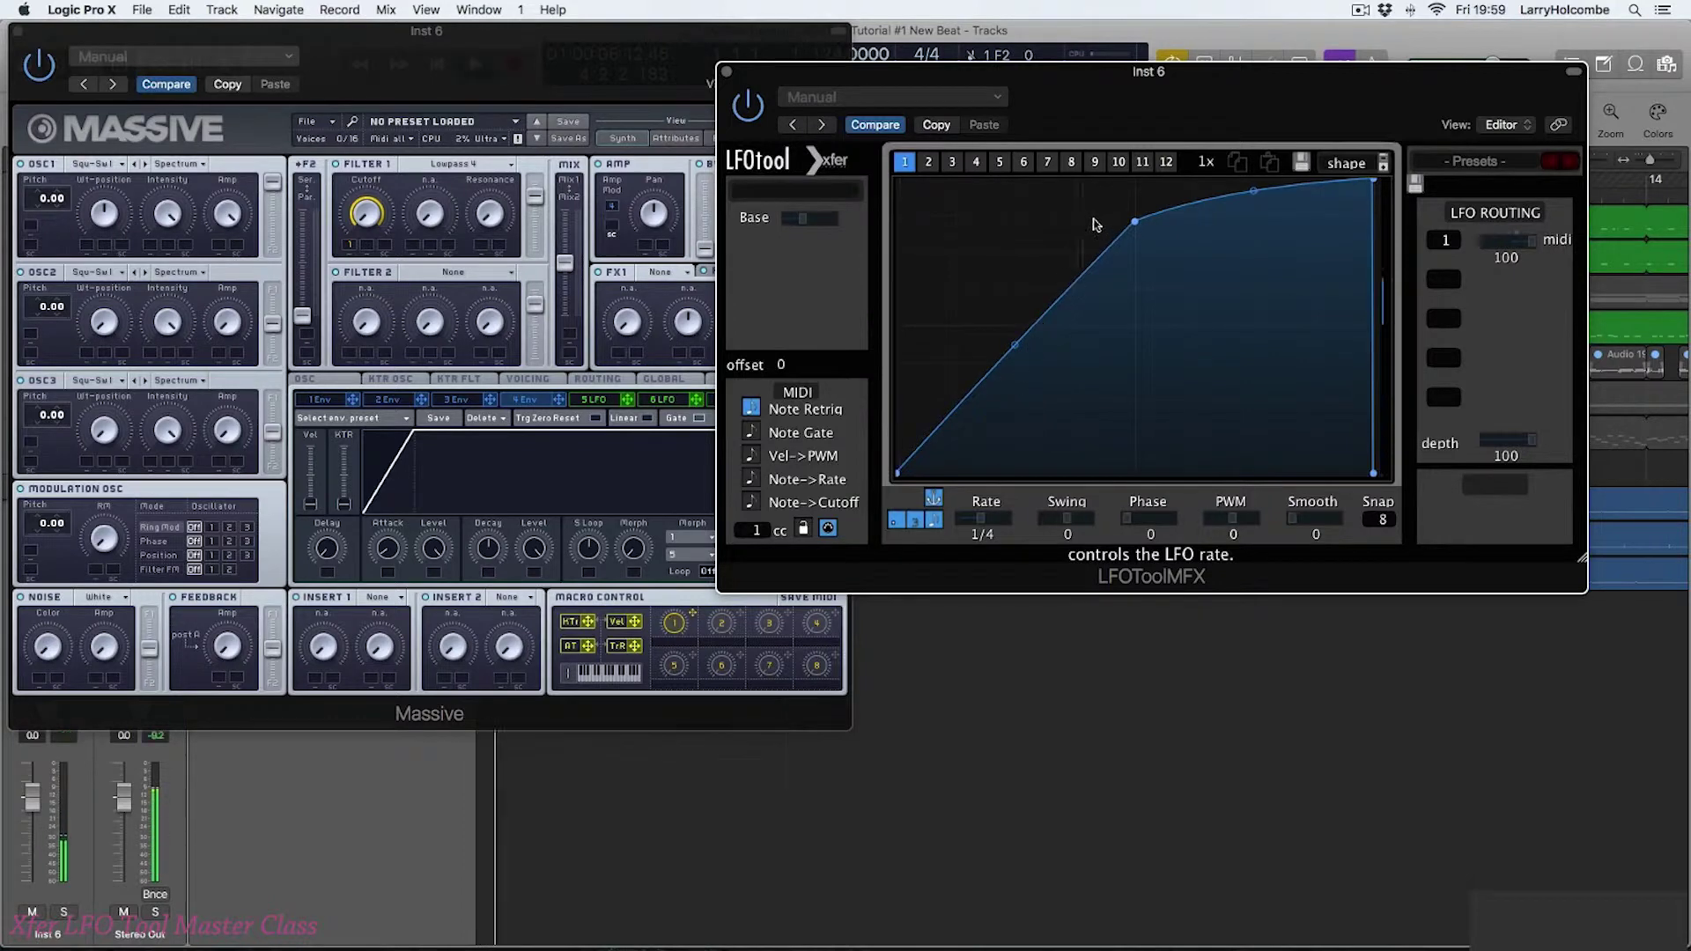
drag(1136, 221, 1077, 181)
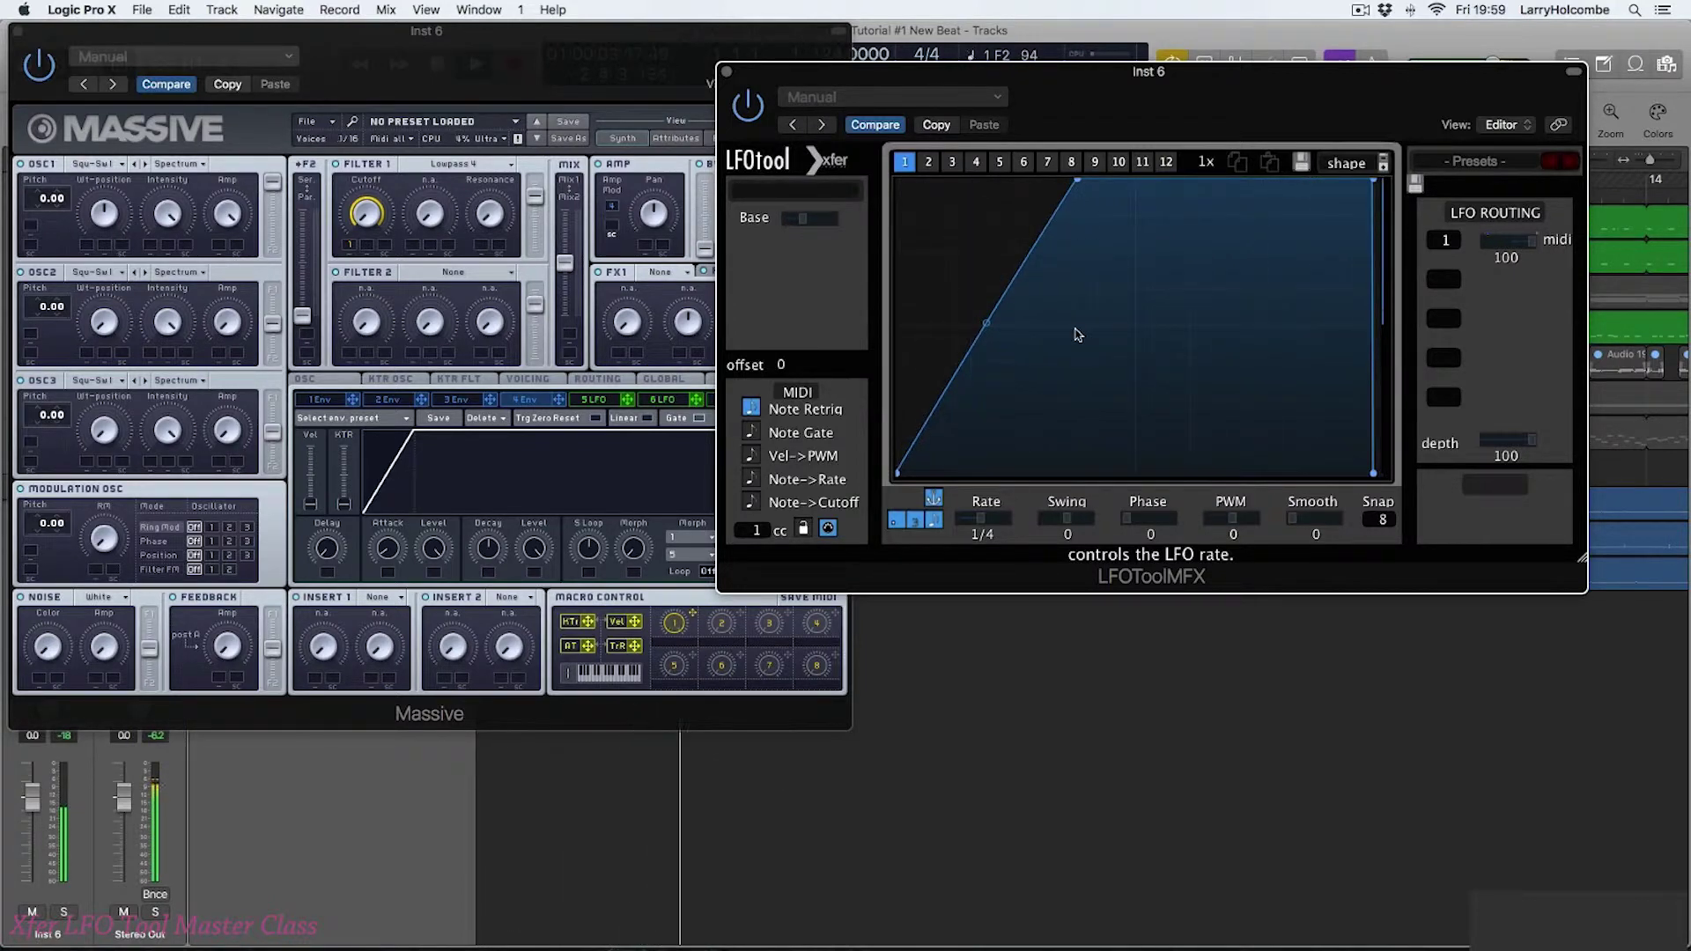
drag(990, 331, 988, 364)
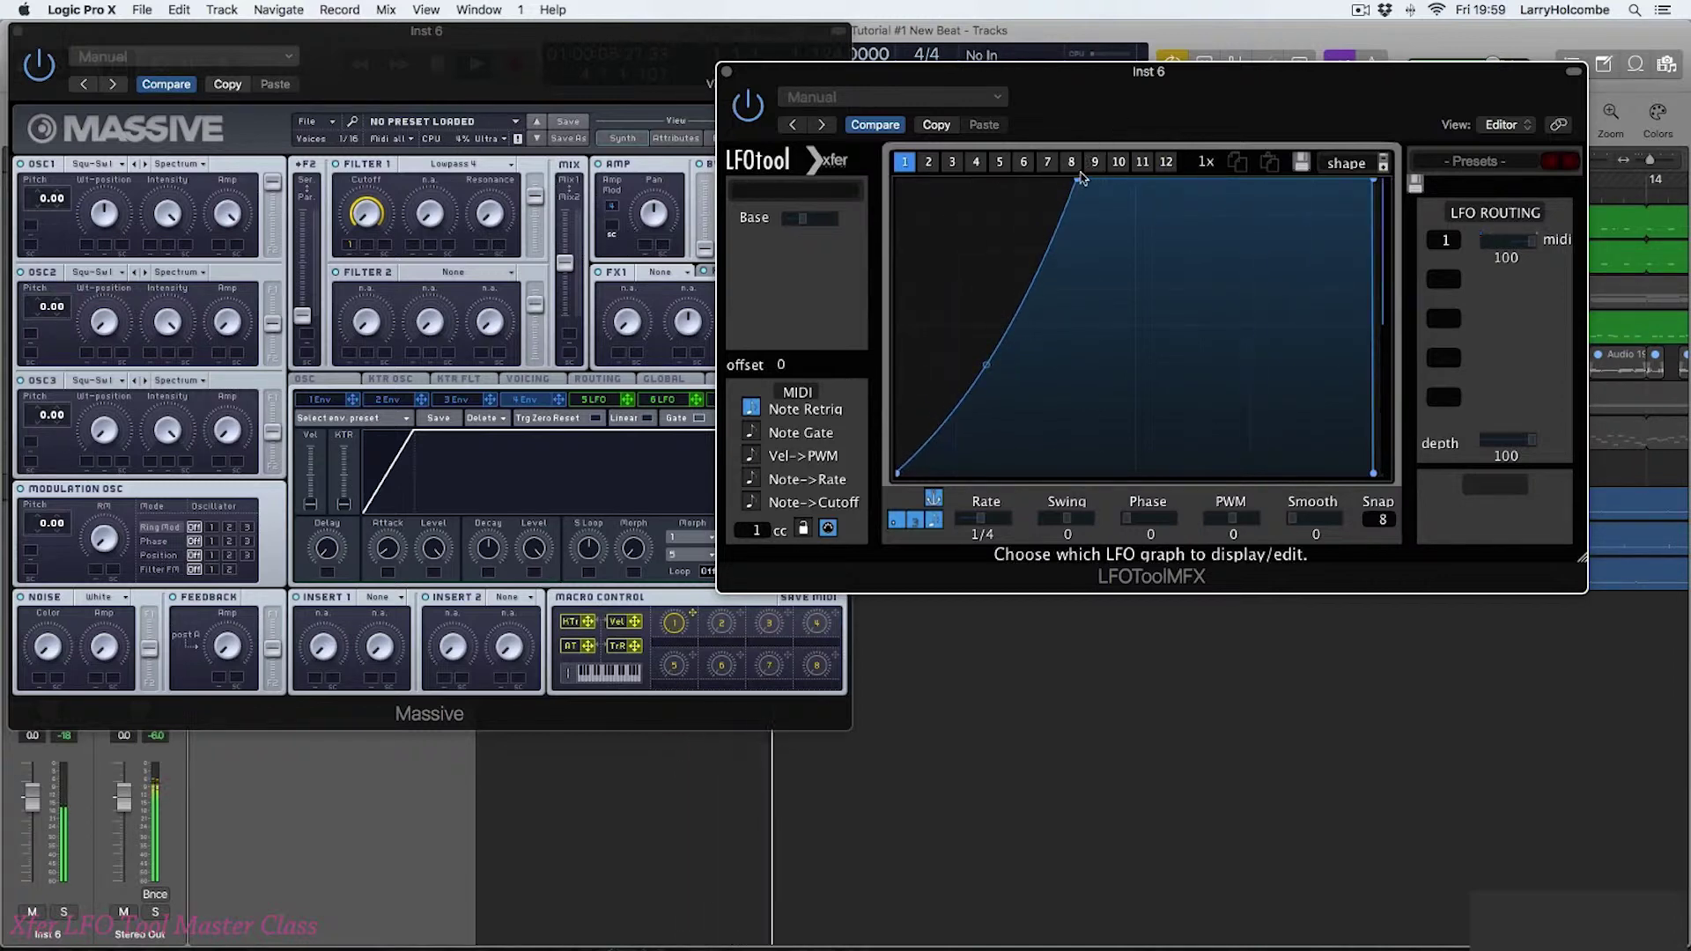
drag(1074, 185, 1104, 184)
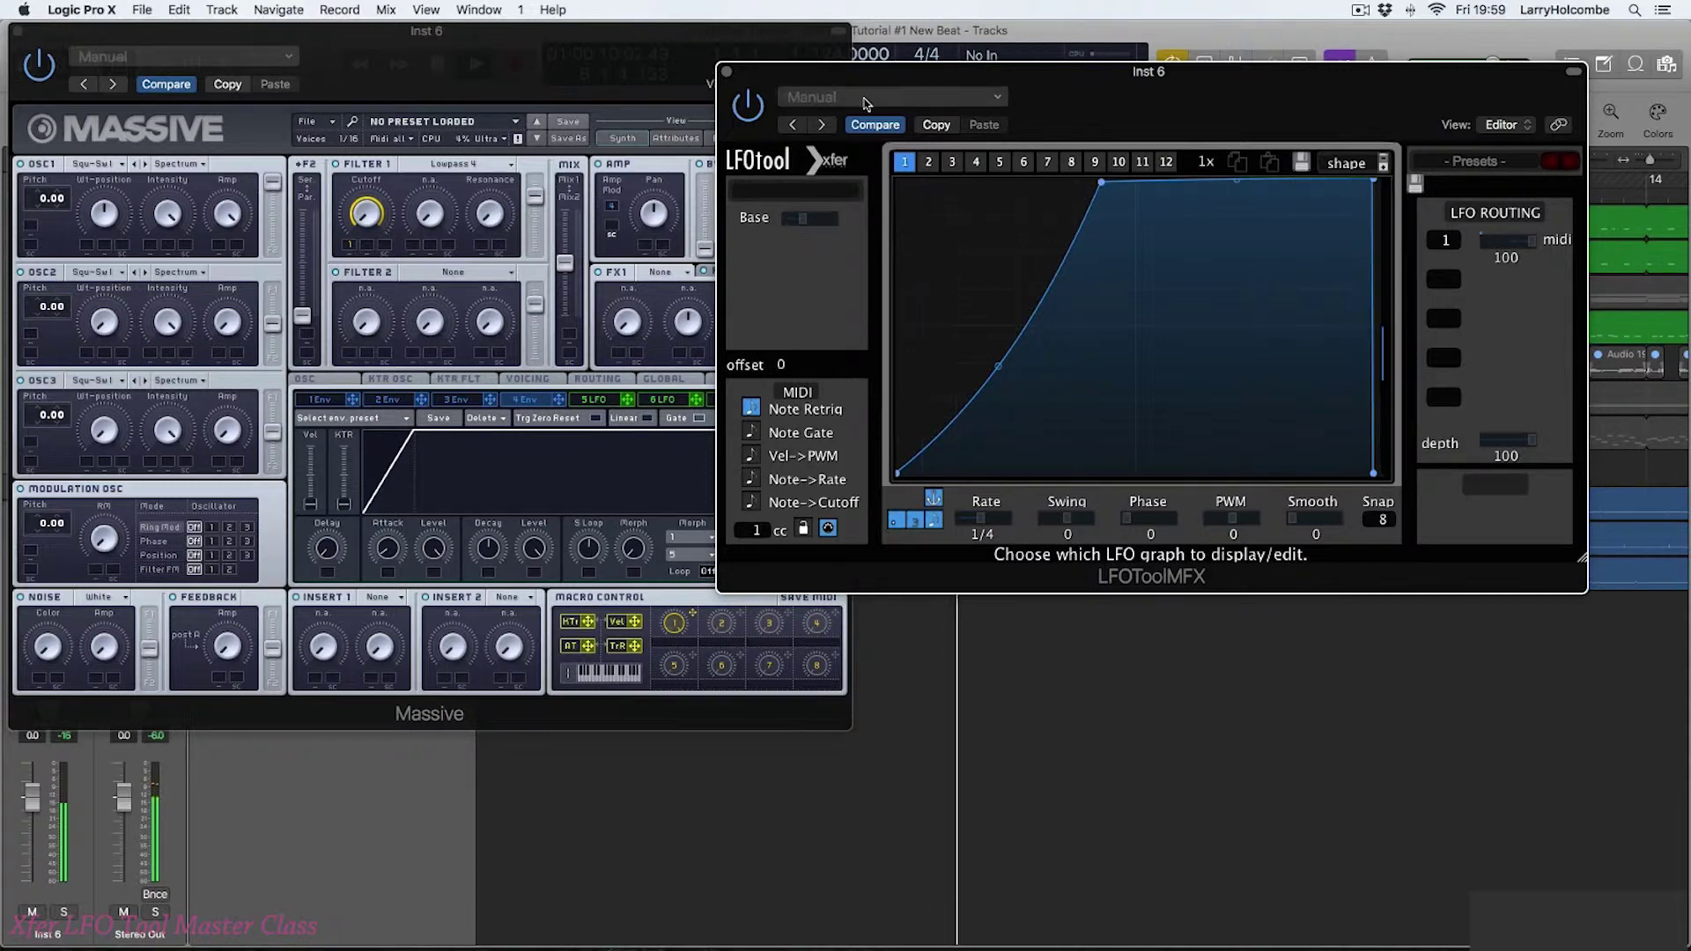
drag(785, 97, 879, 75)
click(672, 484)
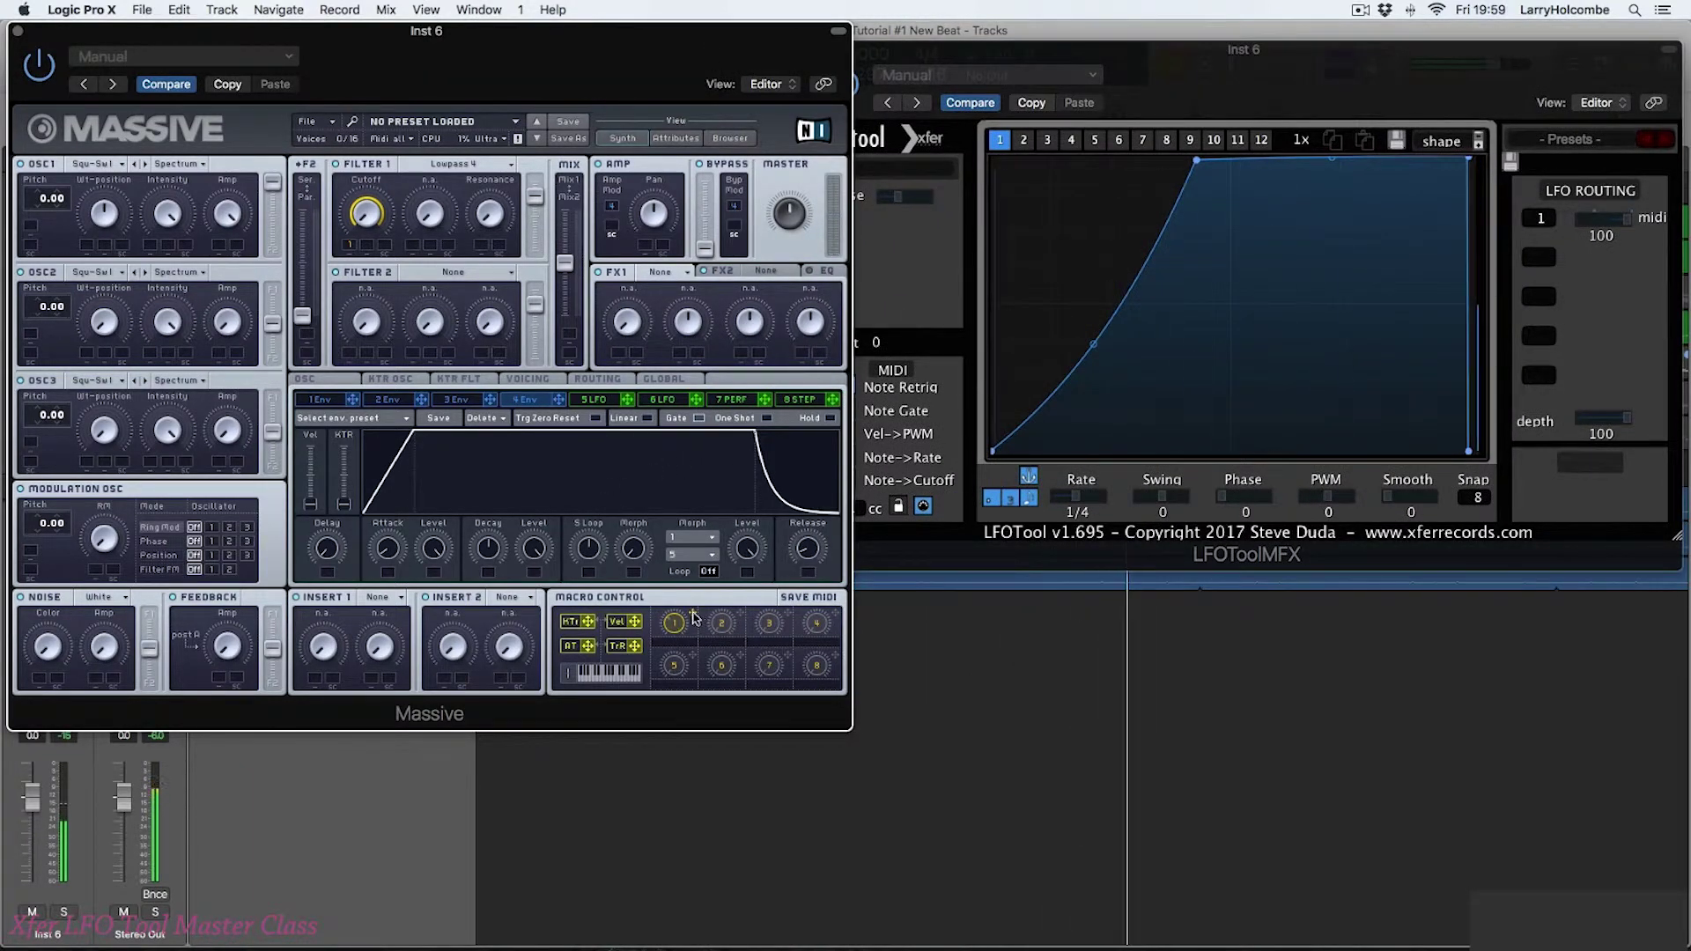
Step: Load C Tube into Massive's first effect slot and Reverb into the second
click(657, 274)
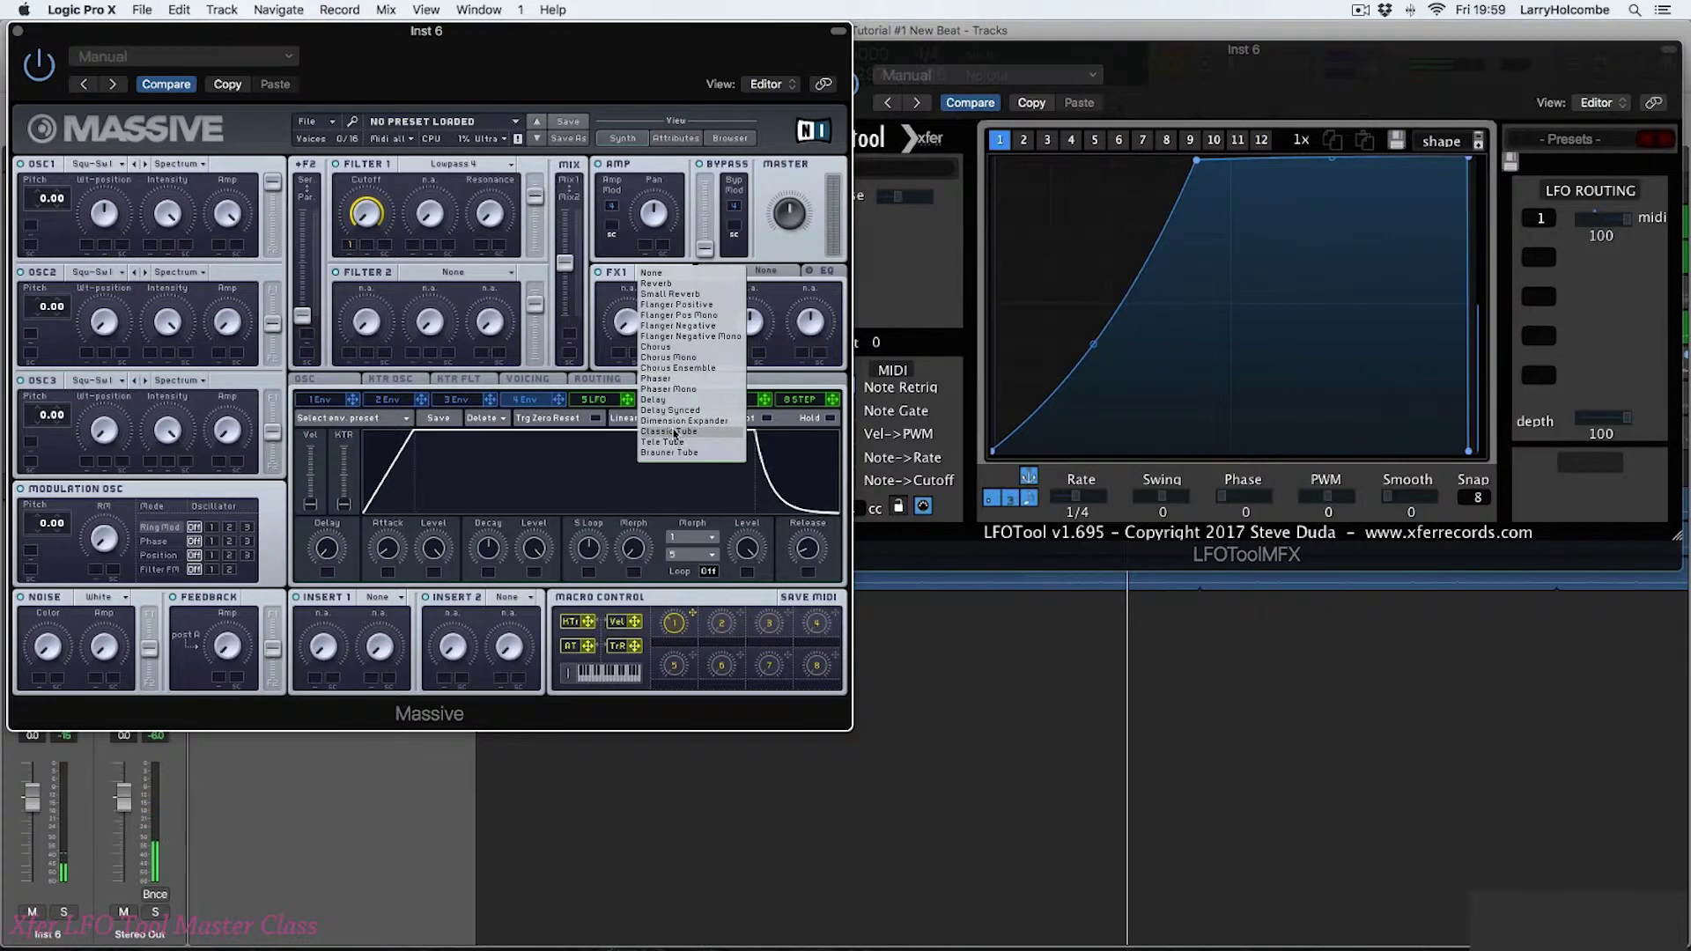
click(675, 435)
click(768, 267)
click(778, 272)
click(749, 284)
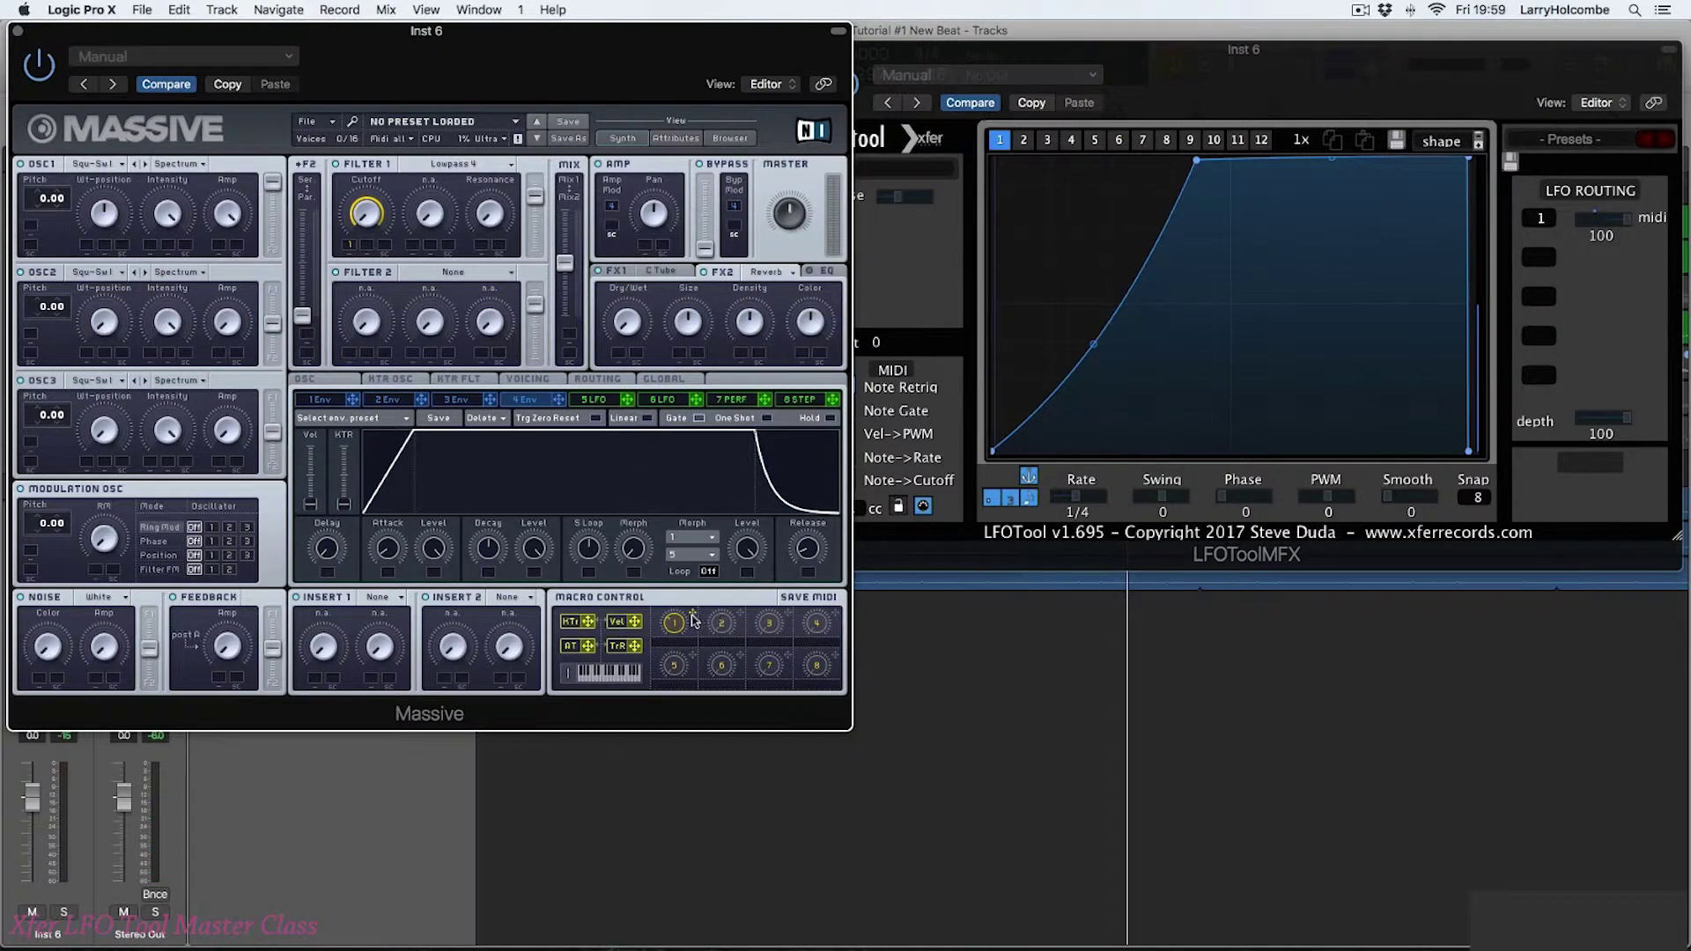
Step: Assign macro 1 to the reverb's Dry/Wet, start playback, and set LFOTool swing to 22
drag(622, 346, 623, 337)
key(space)
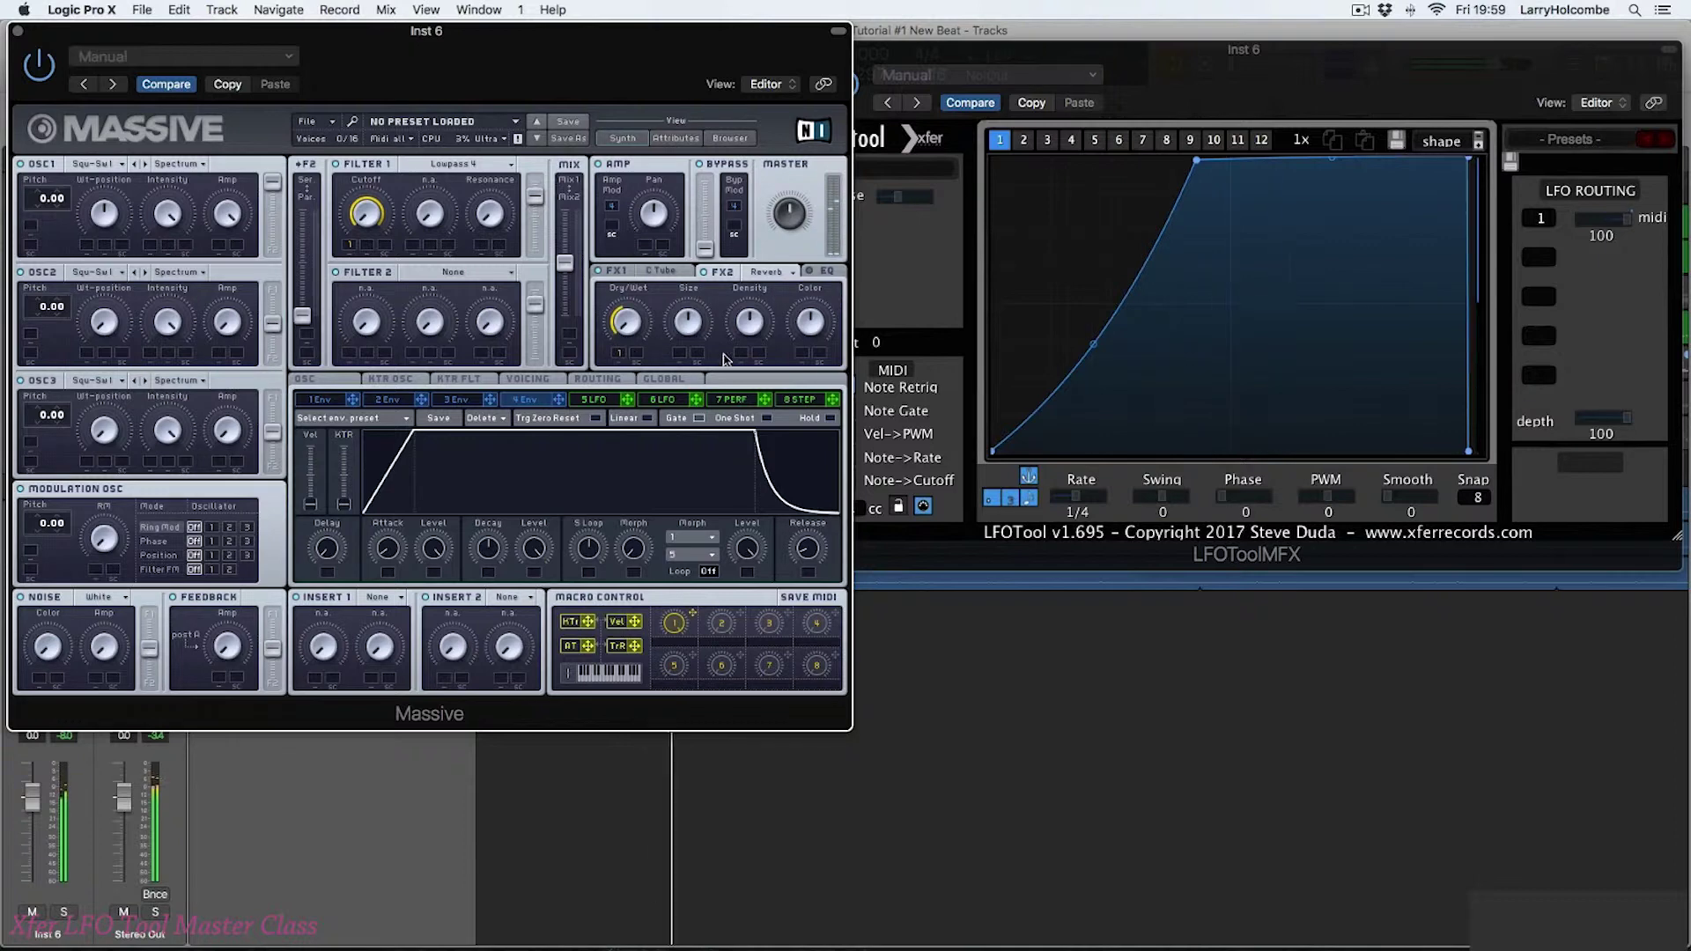
drag(1172, 499, 1266, 502)
Step: Reset LFOTool's phase, shift it to 55, and raise the curve's starting level
double_click(1265, 501)
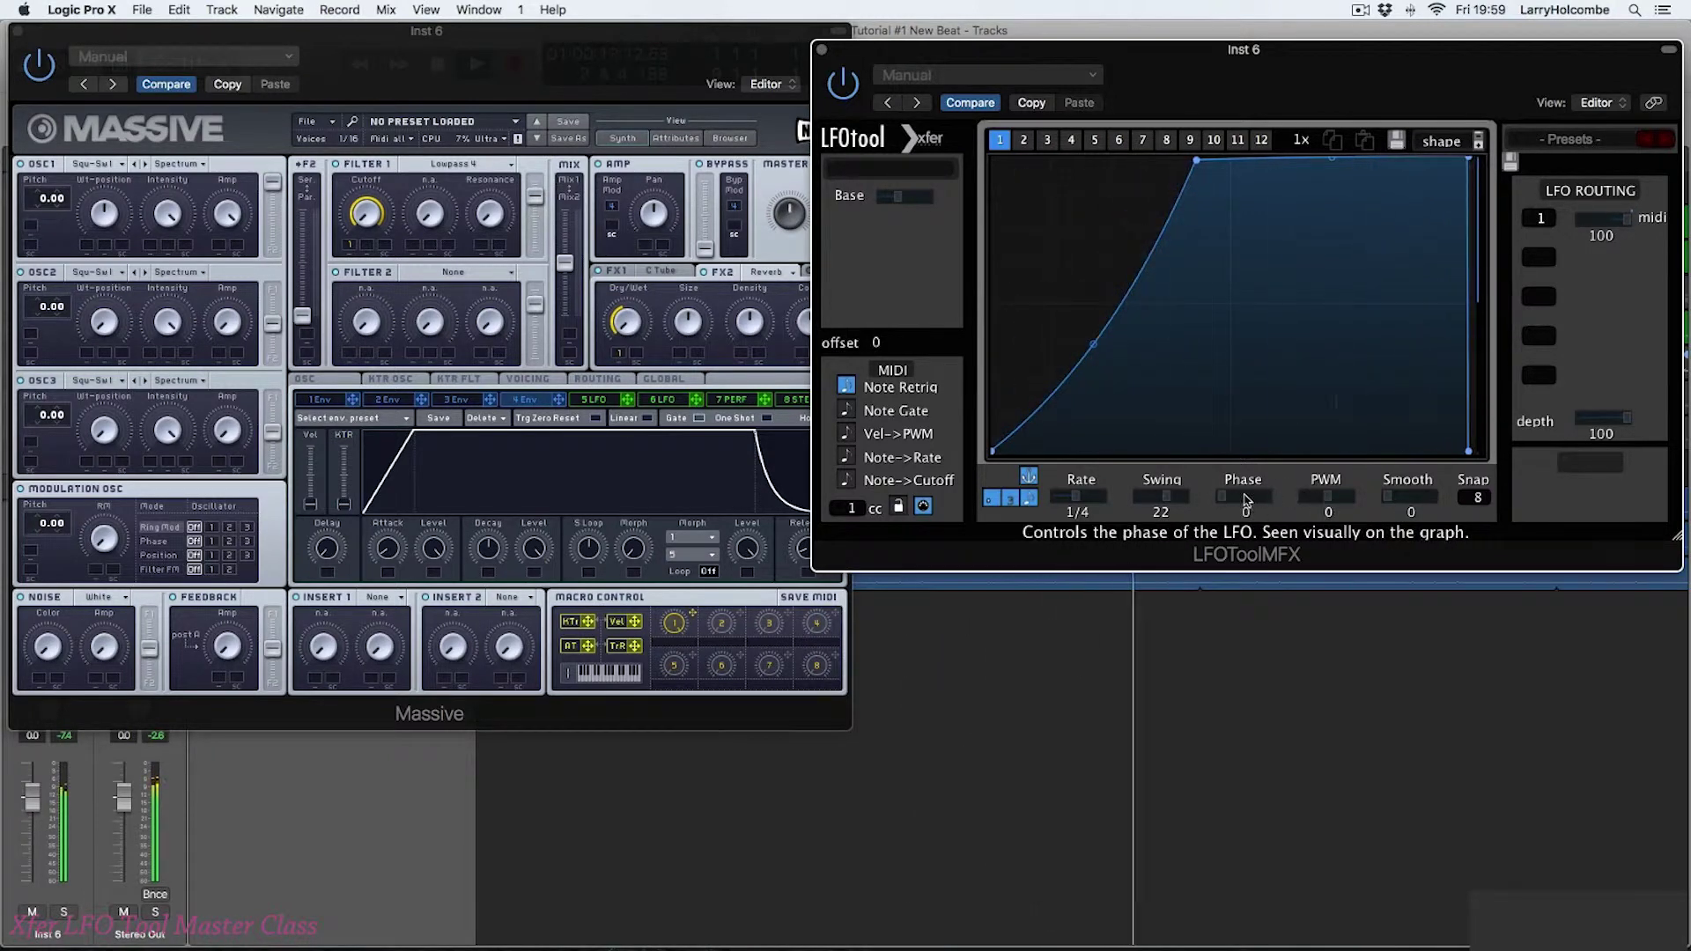
drag(1241, 501, 1357, 502)
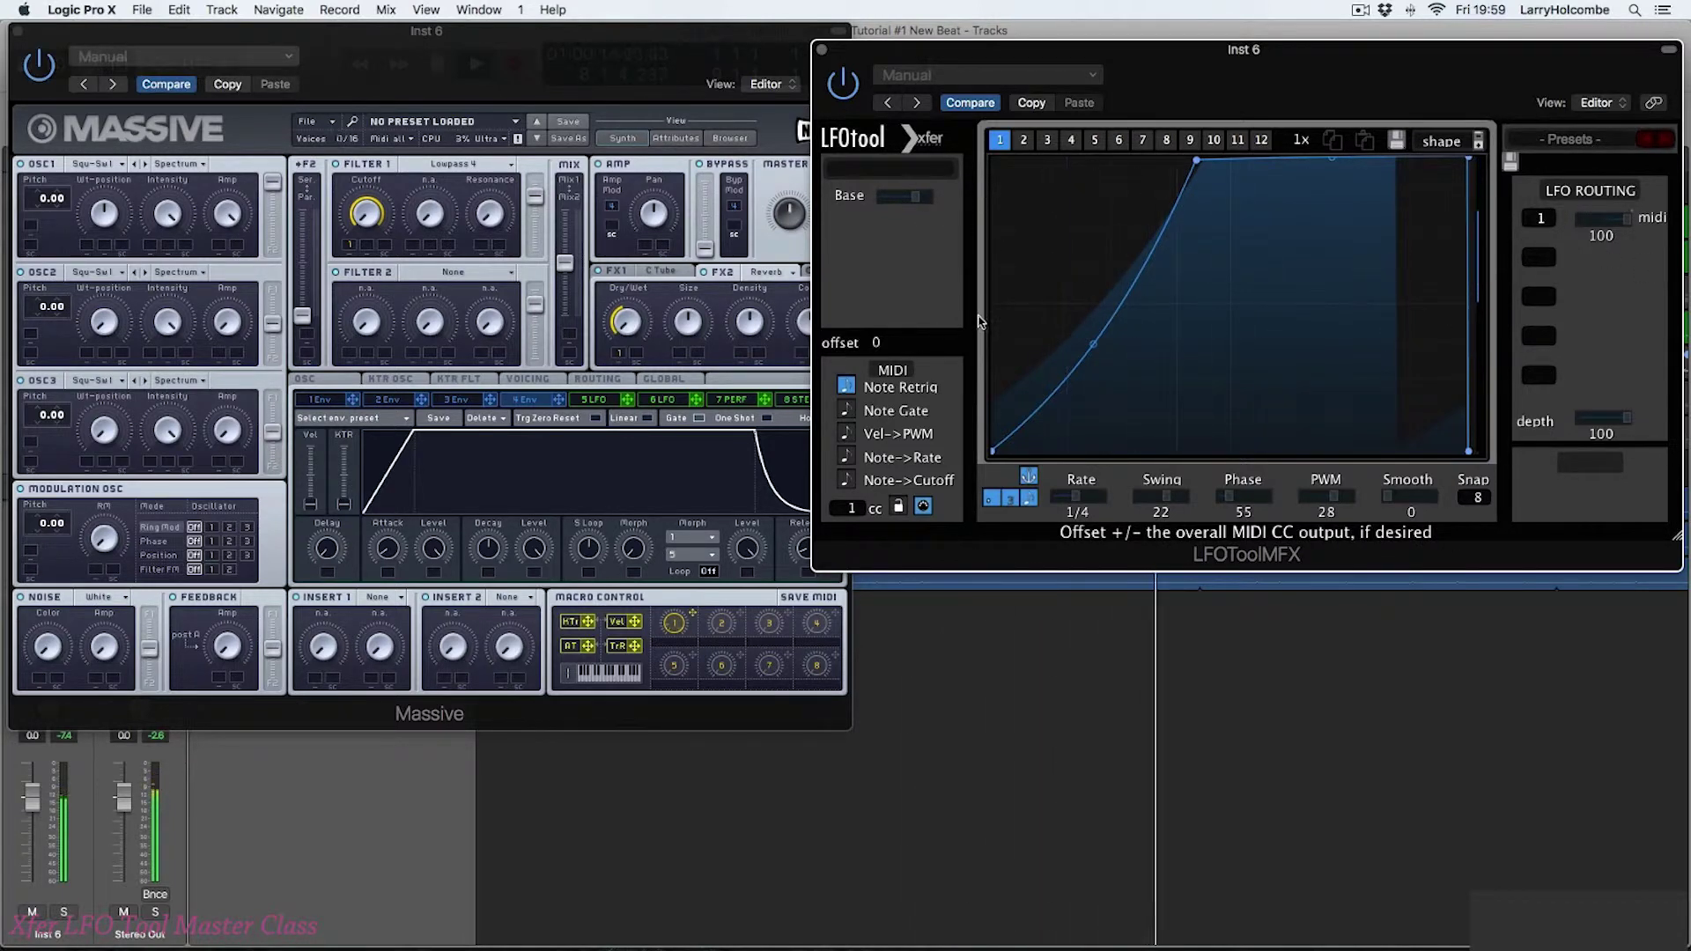
drag(993, 451, 990, 393)
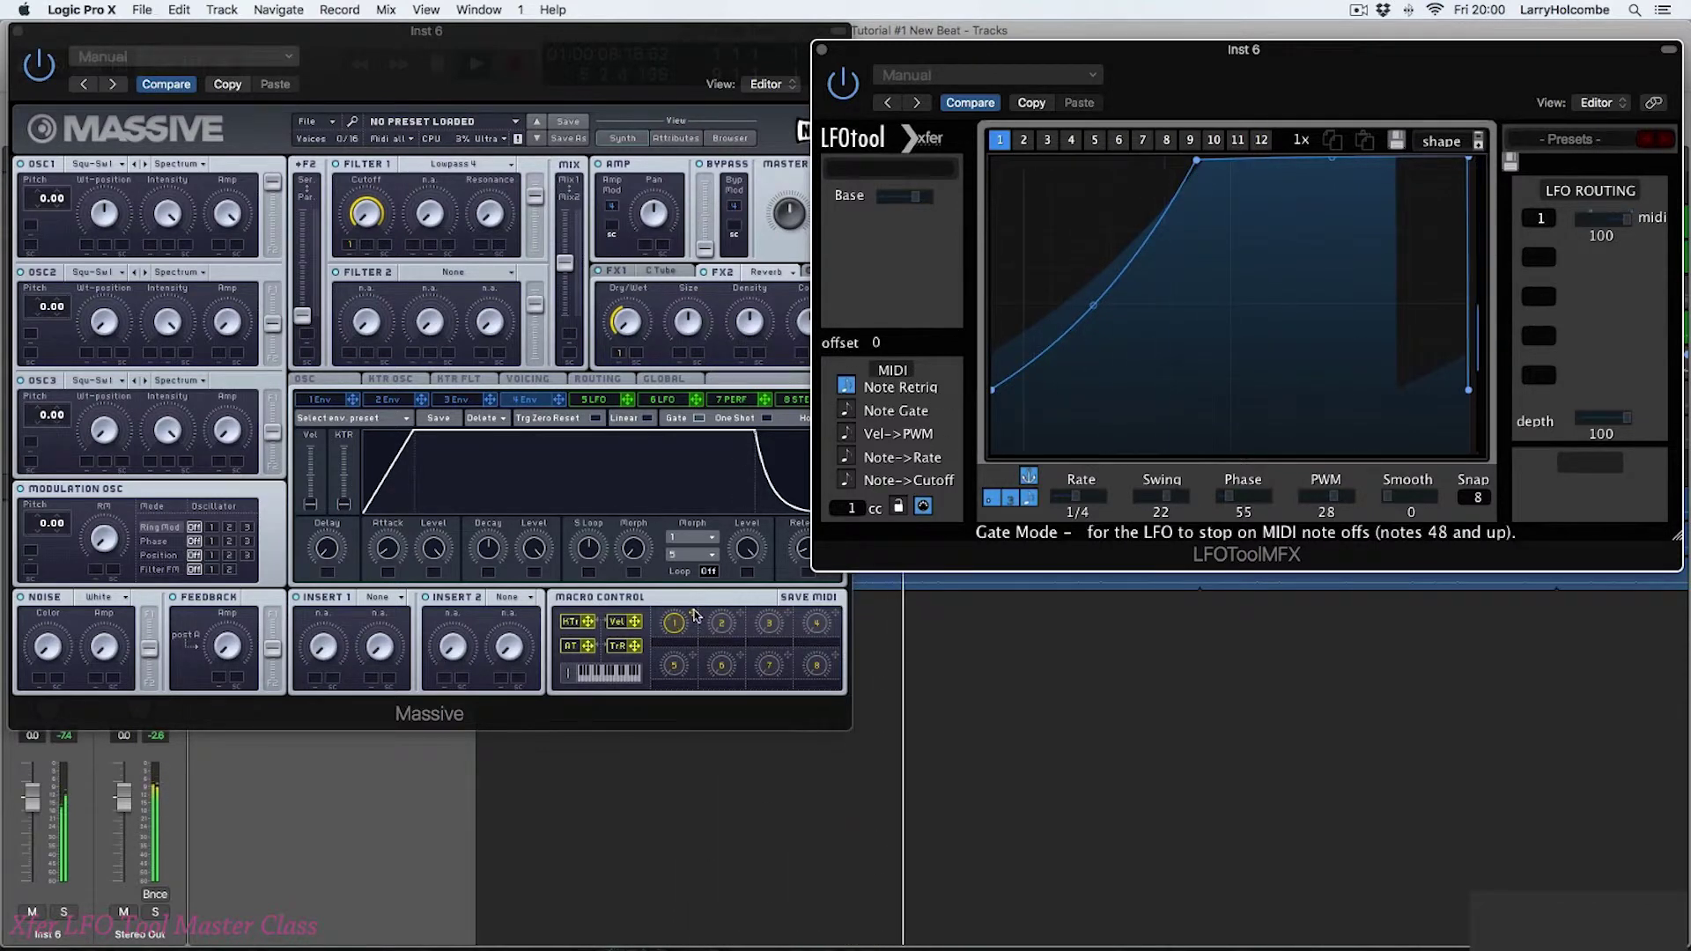
Step: Assign the macro to the reverb Size, then set LFO rate to 1/16. and swing to 14
click(675, 356)
drag(675, 357, 690, 325)
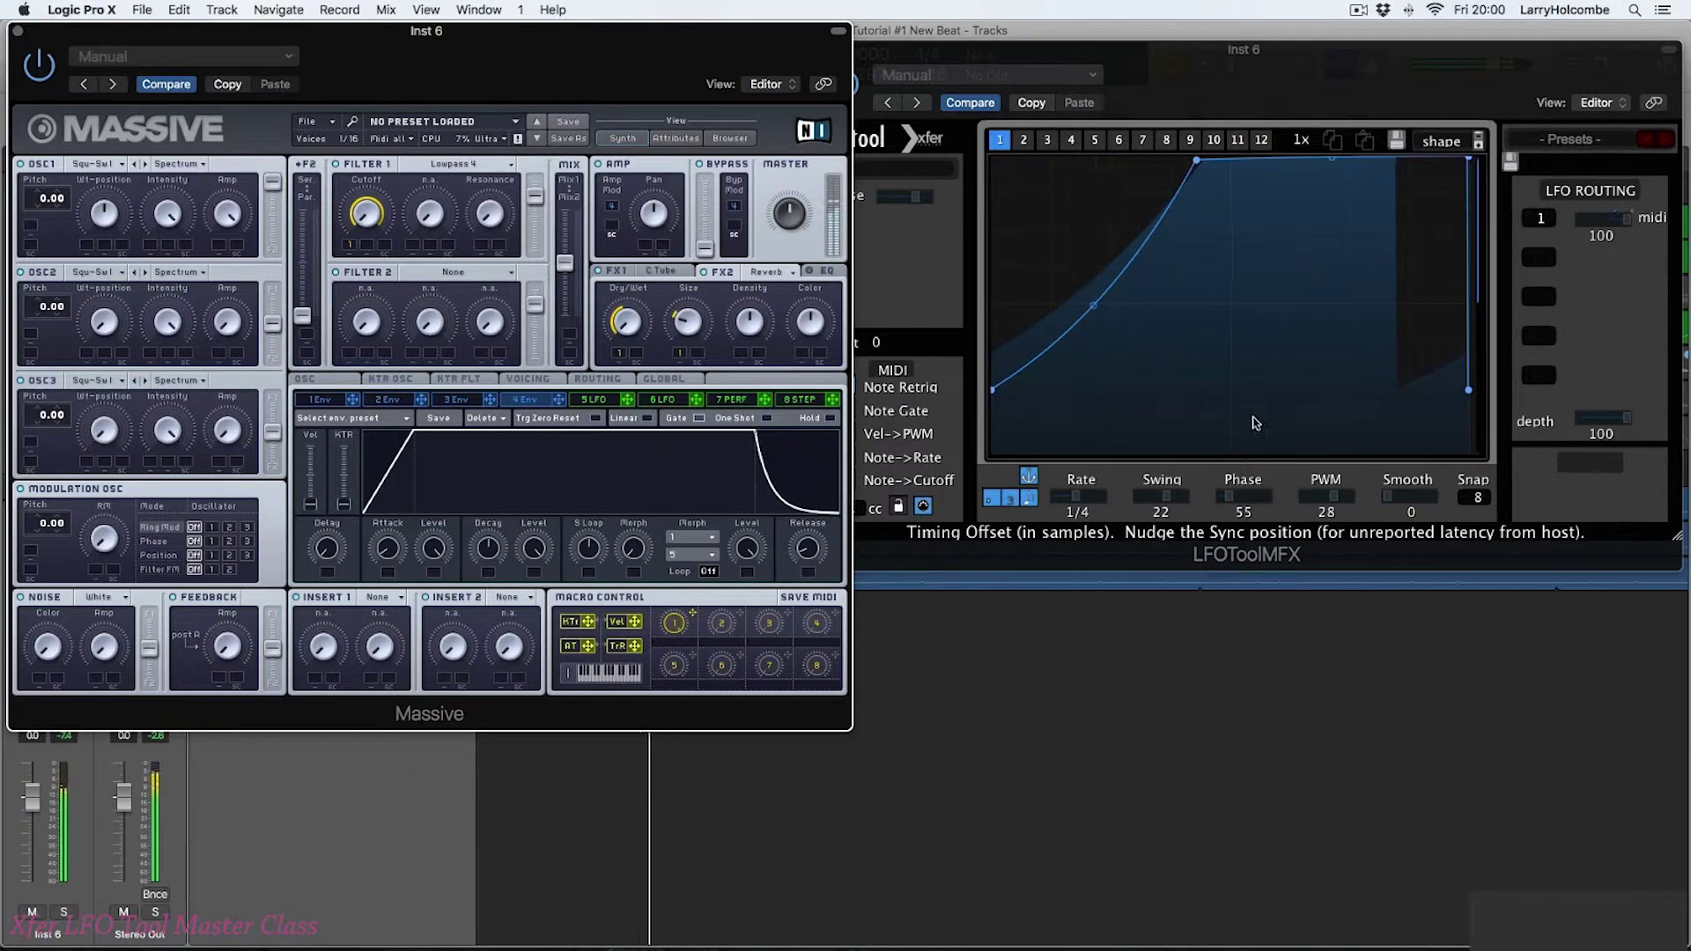
click(1083, 505)
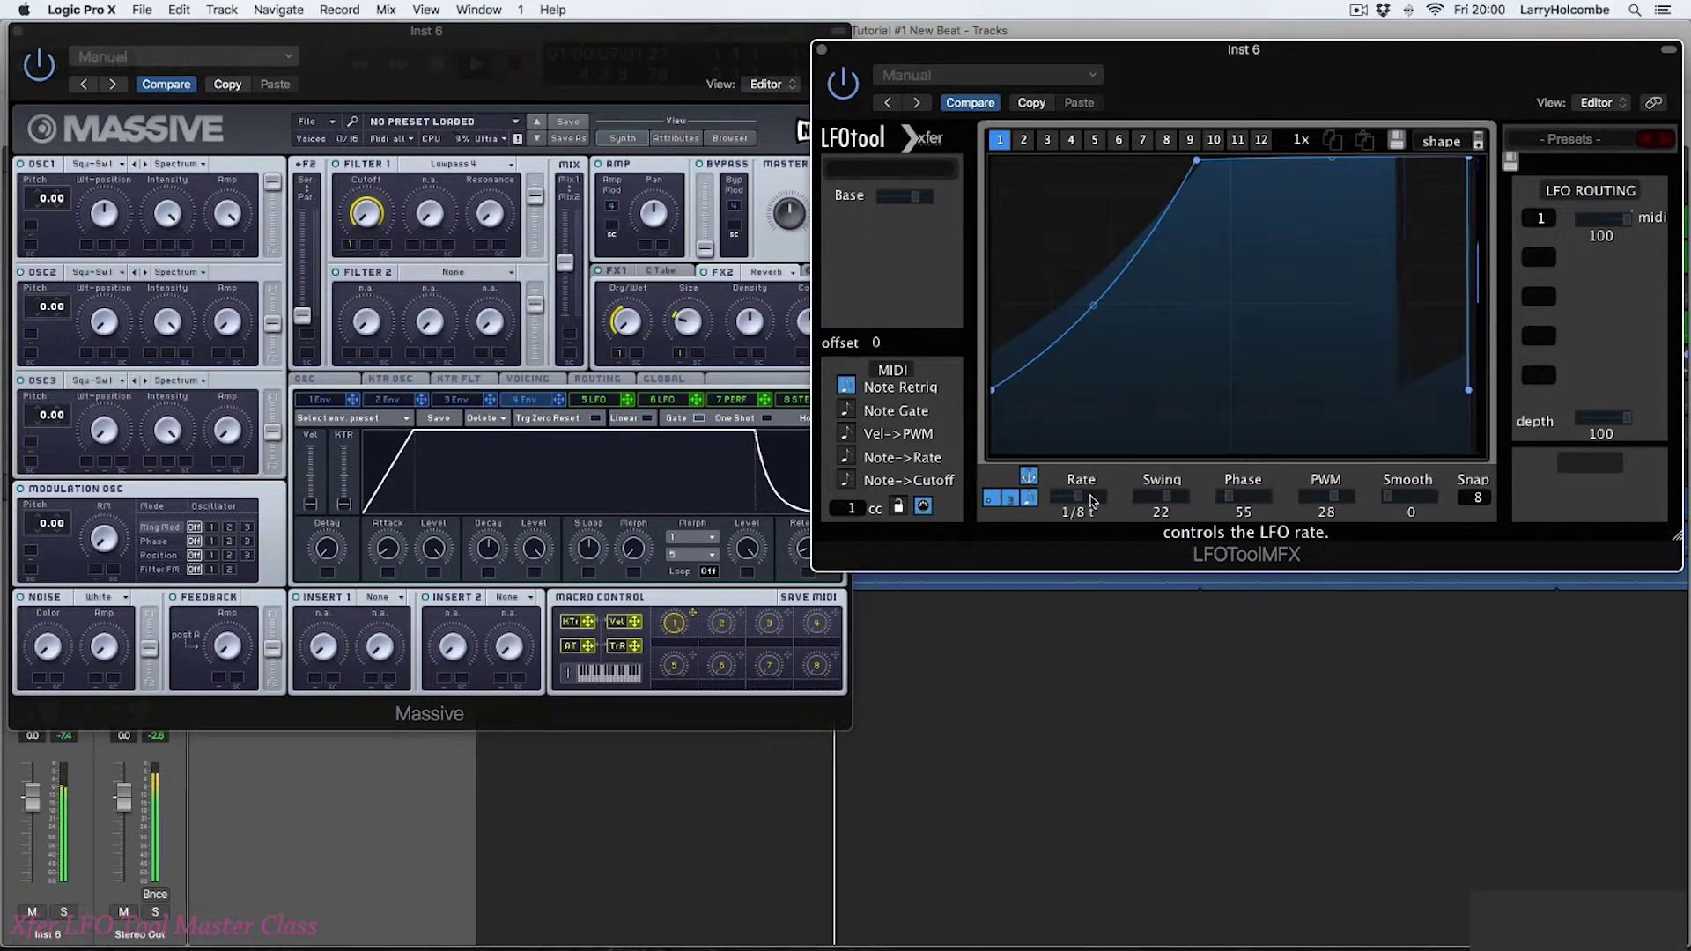
drag(1093, 501, 1097, 500)
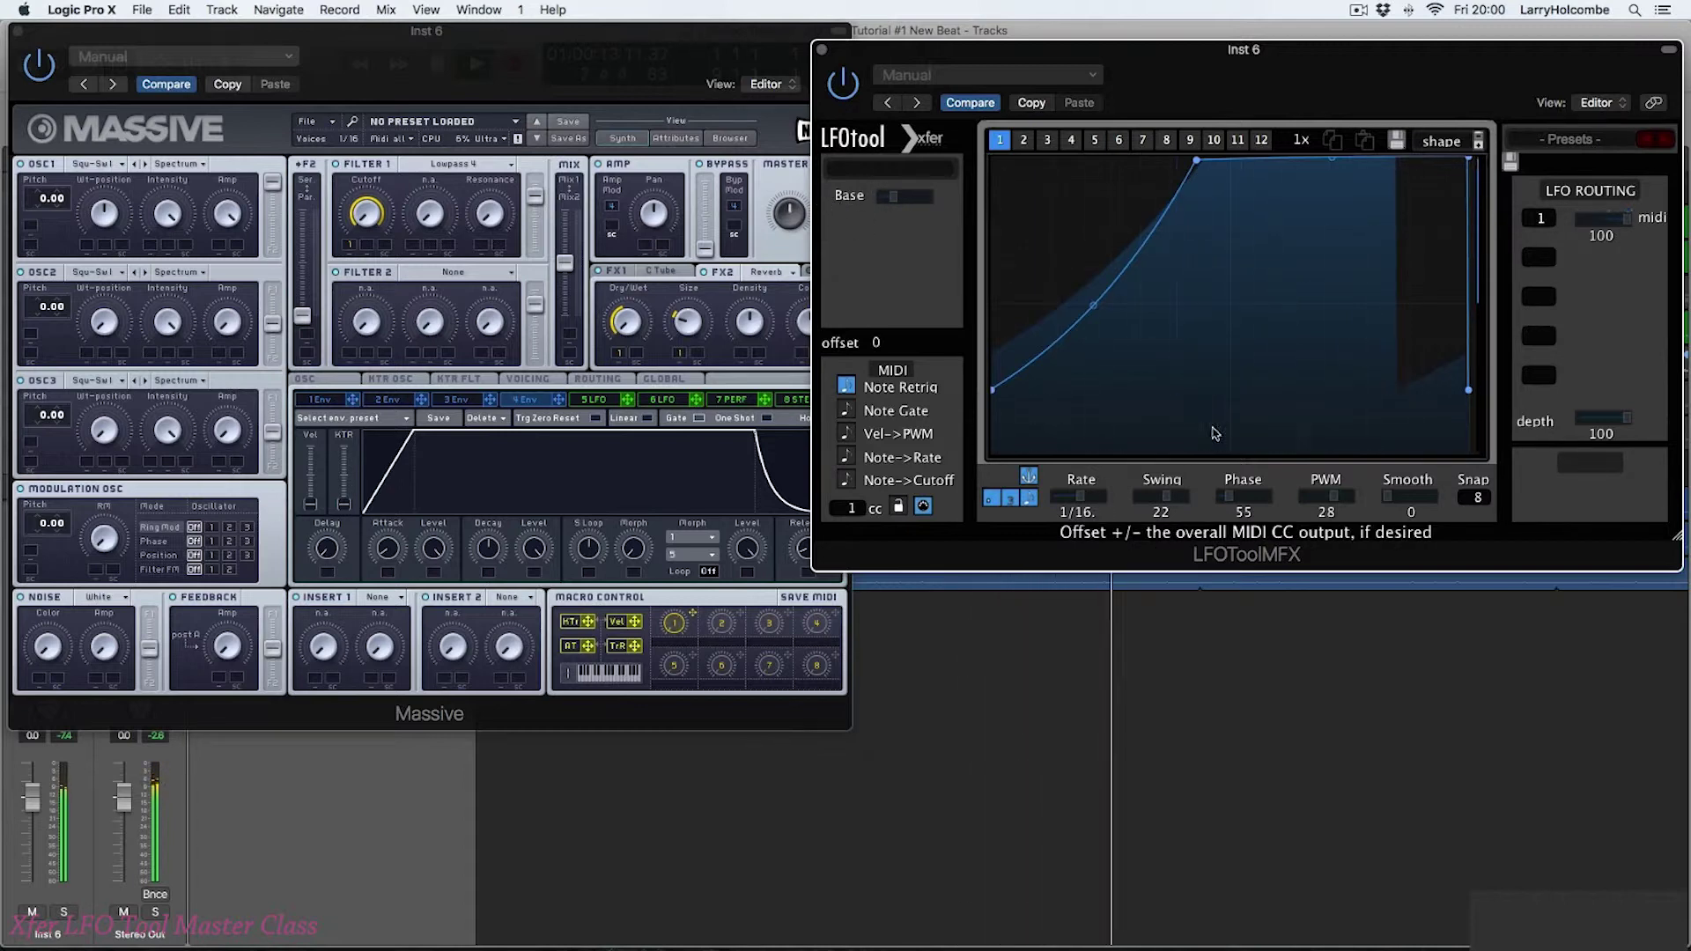
drag(1165, 496, 1156, 495)
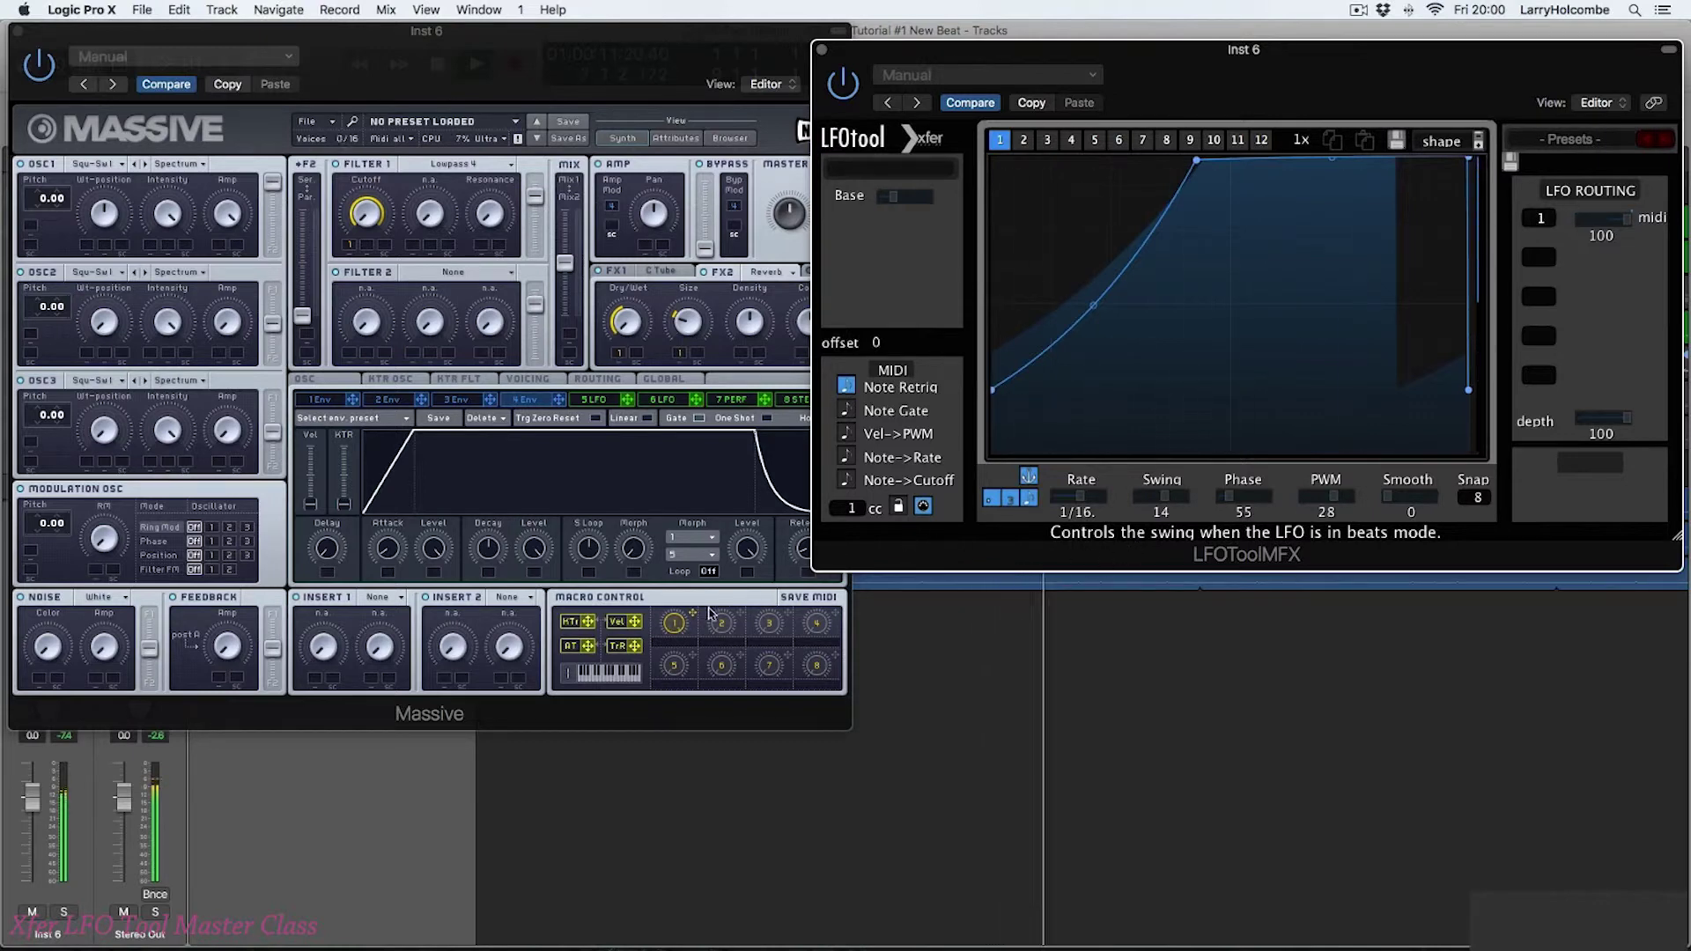
Step: Route the macro to Massive's noise amount and OSC1 pitch at 12.00, and lower LFOTool's Base
click(529, 630)
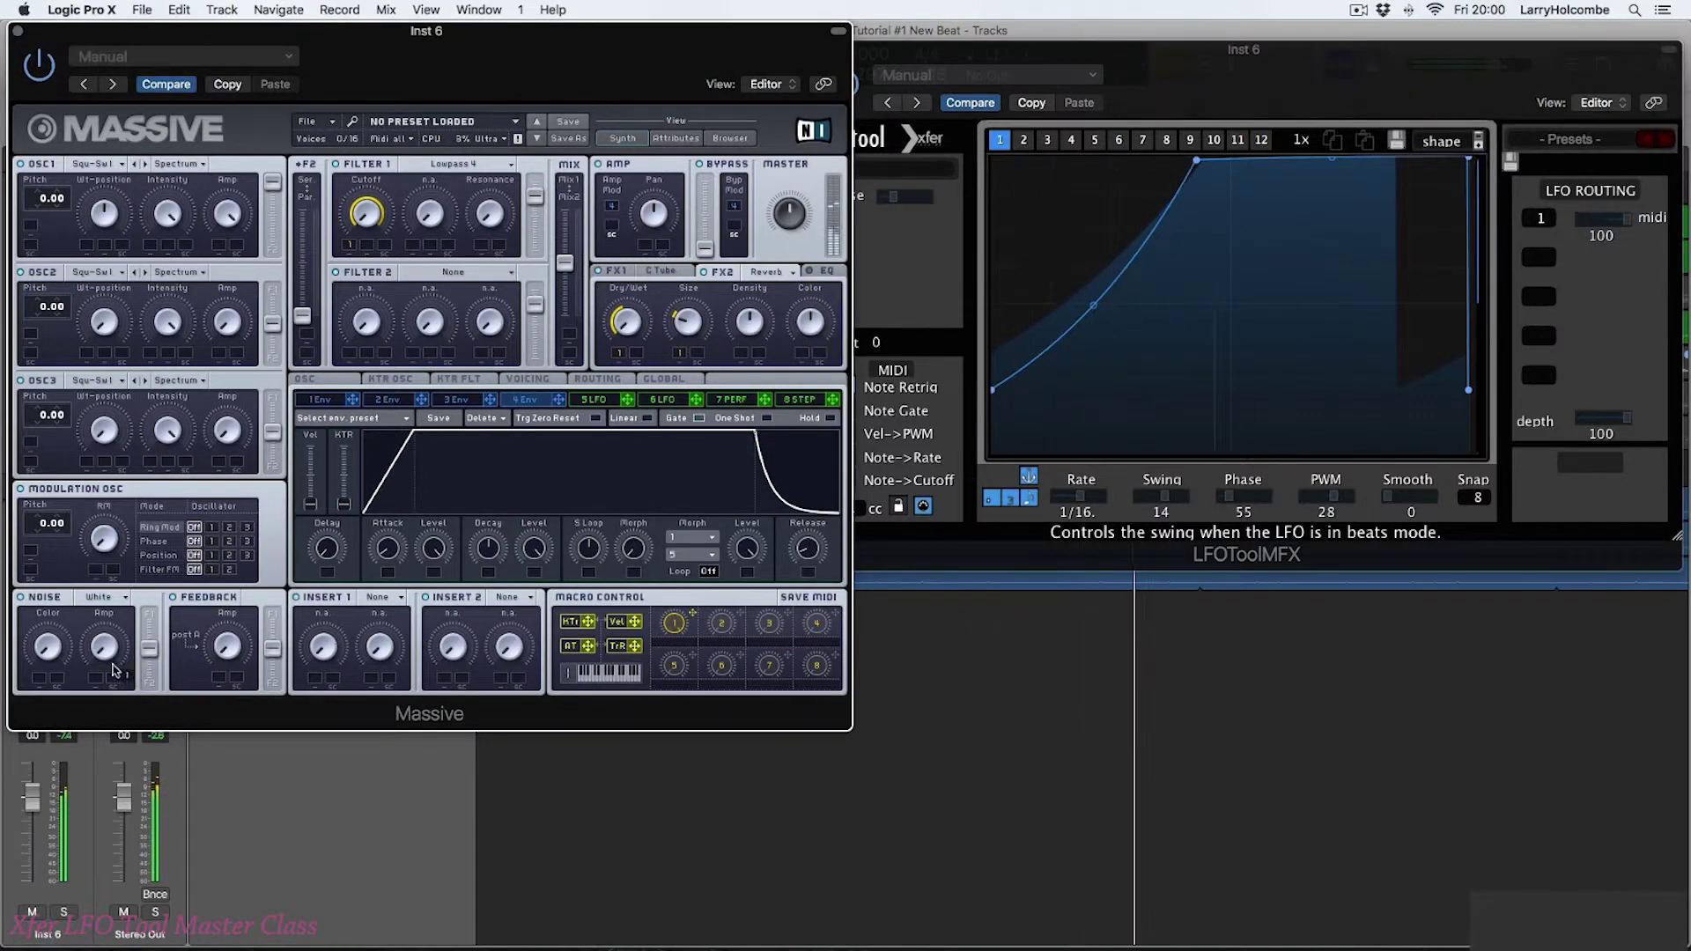
drag(113, 671, 97, 677)
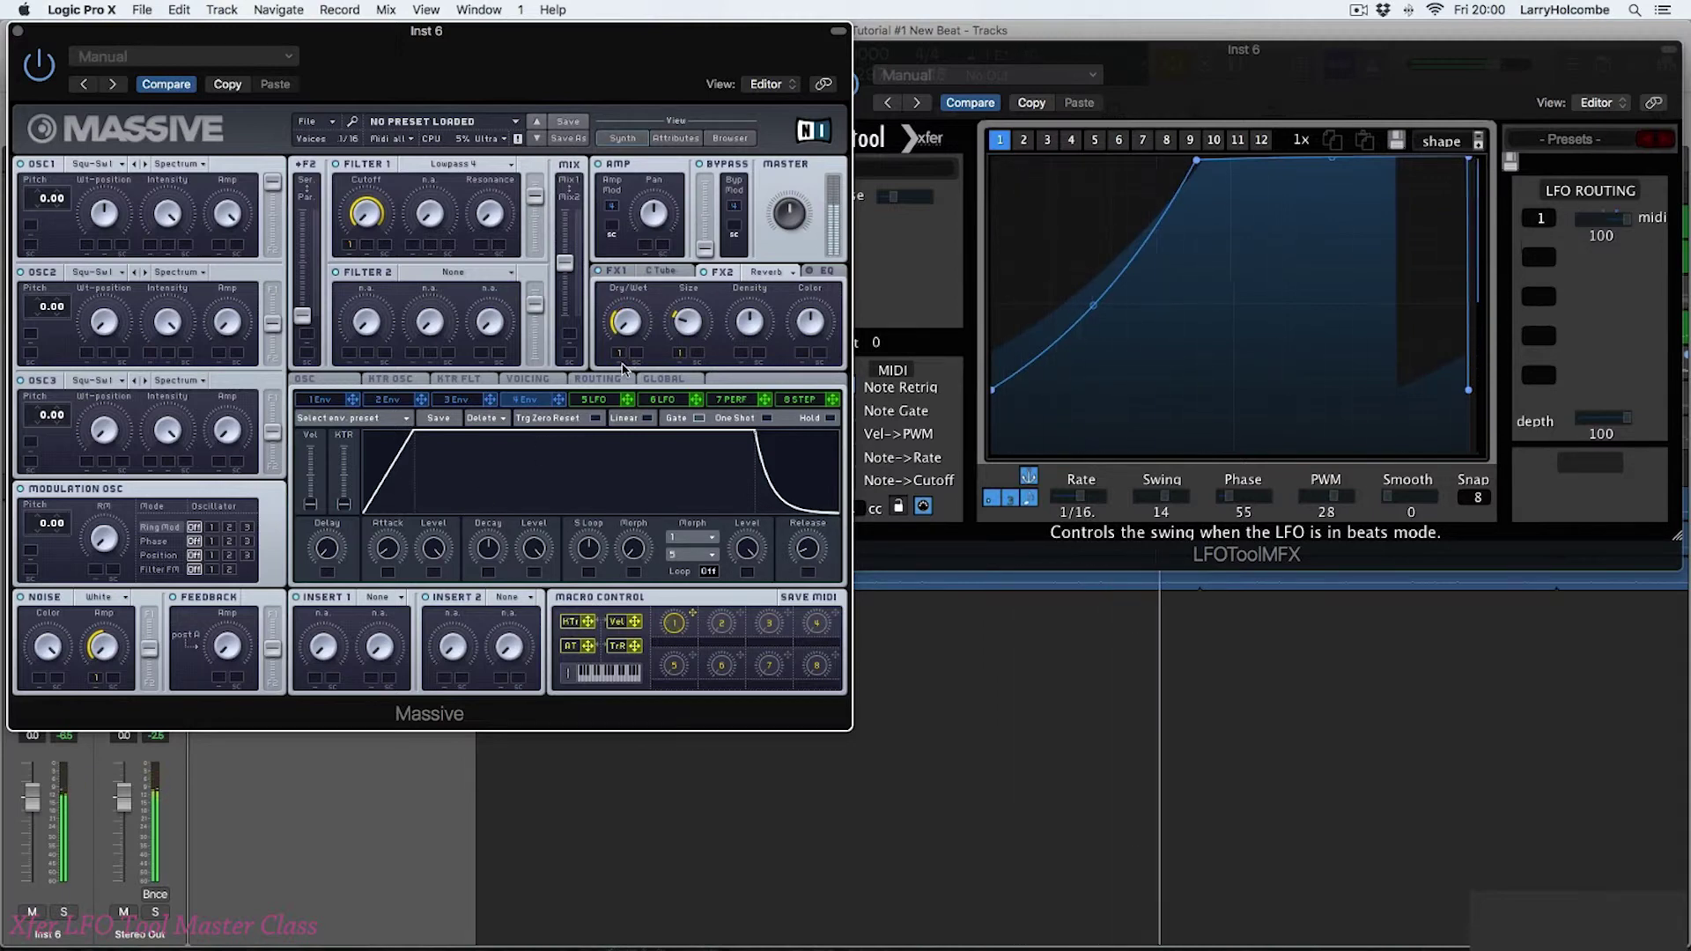
click(877, 201)
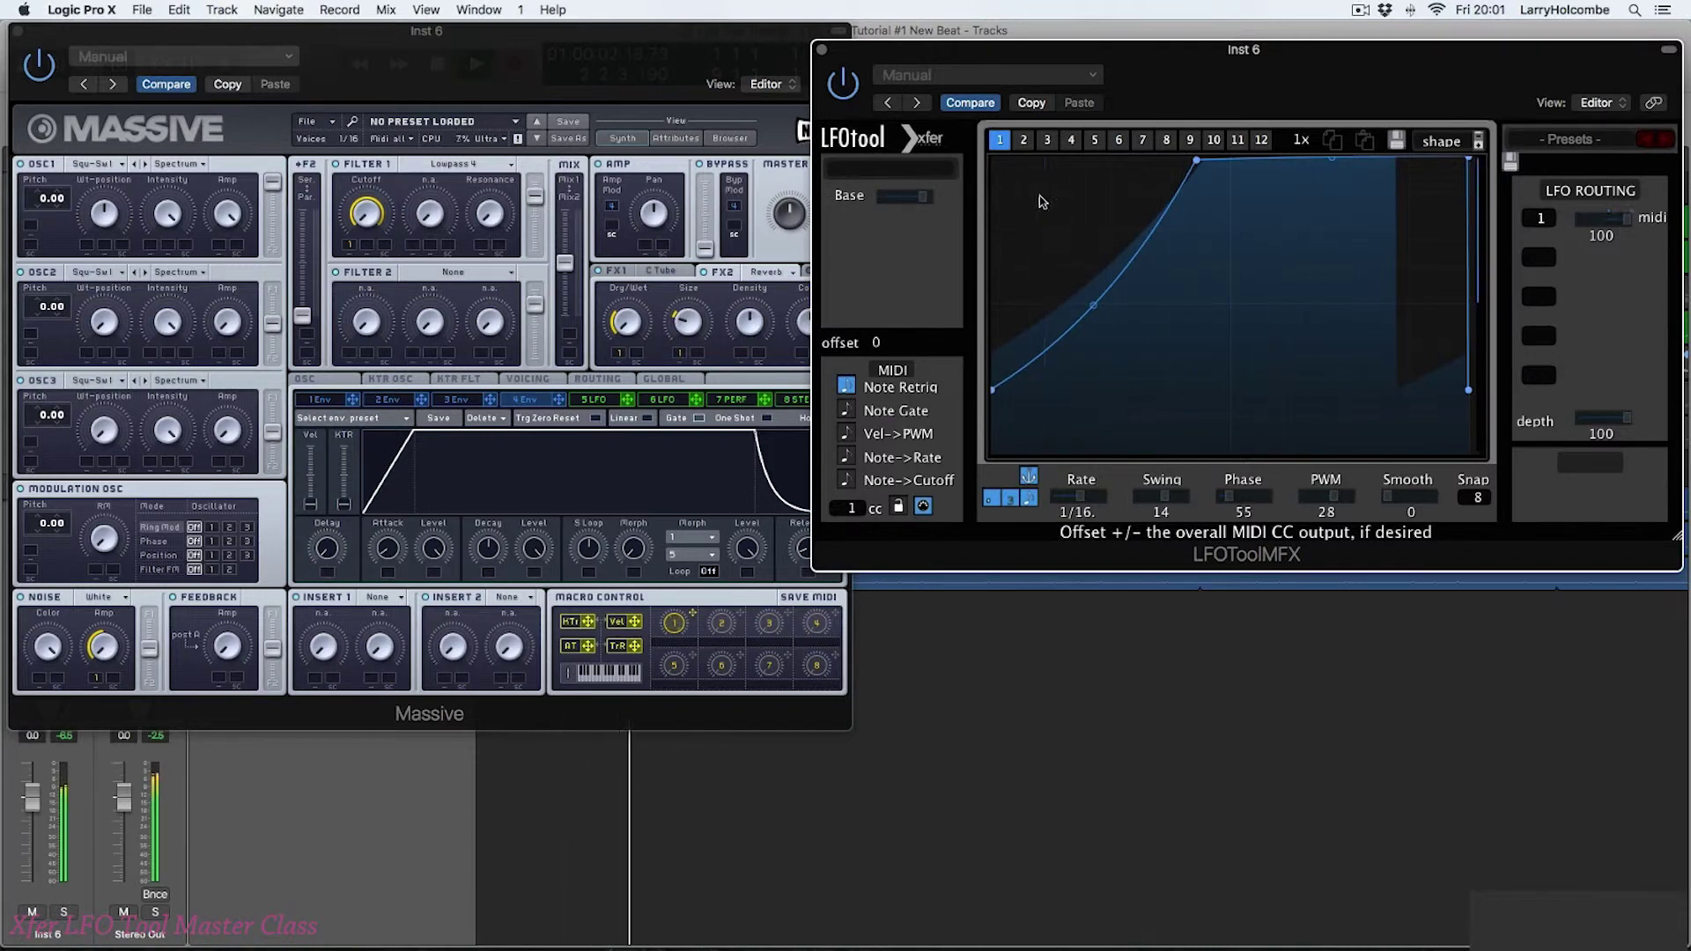
drag(922, 196, 926, 204)
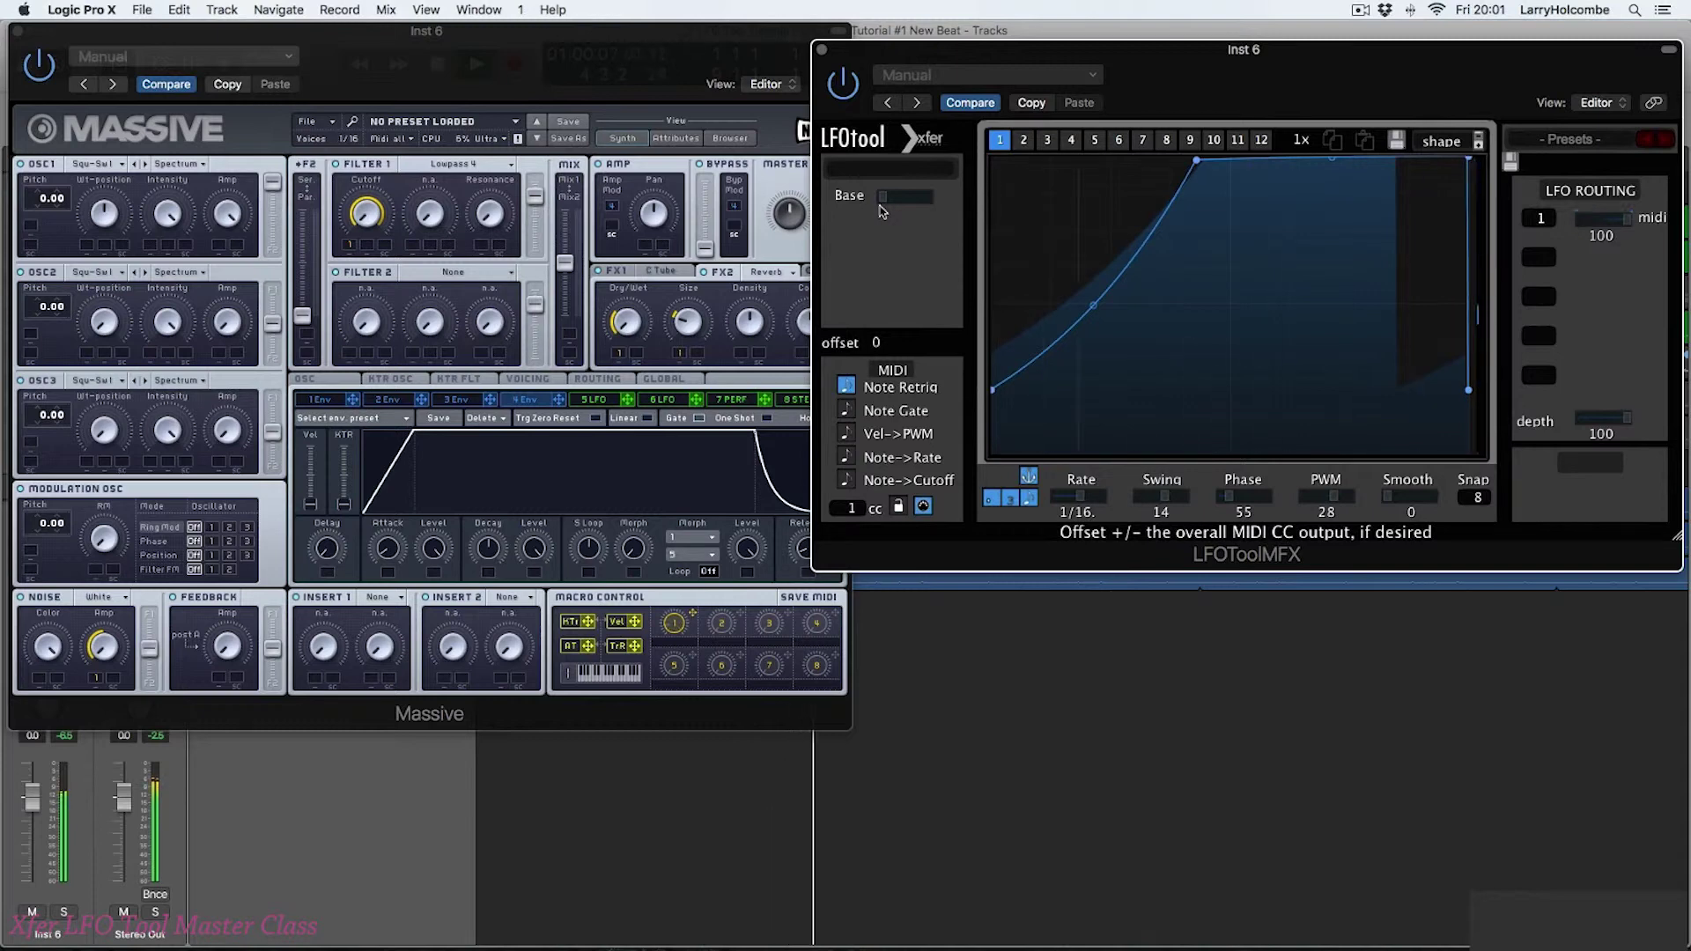
click(692, 619)
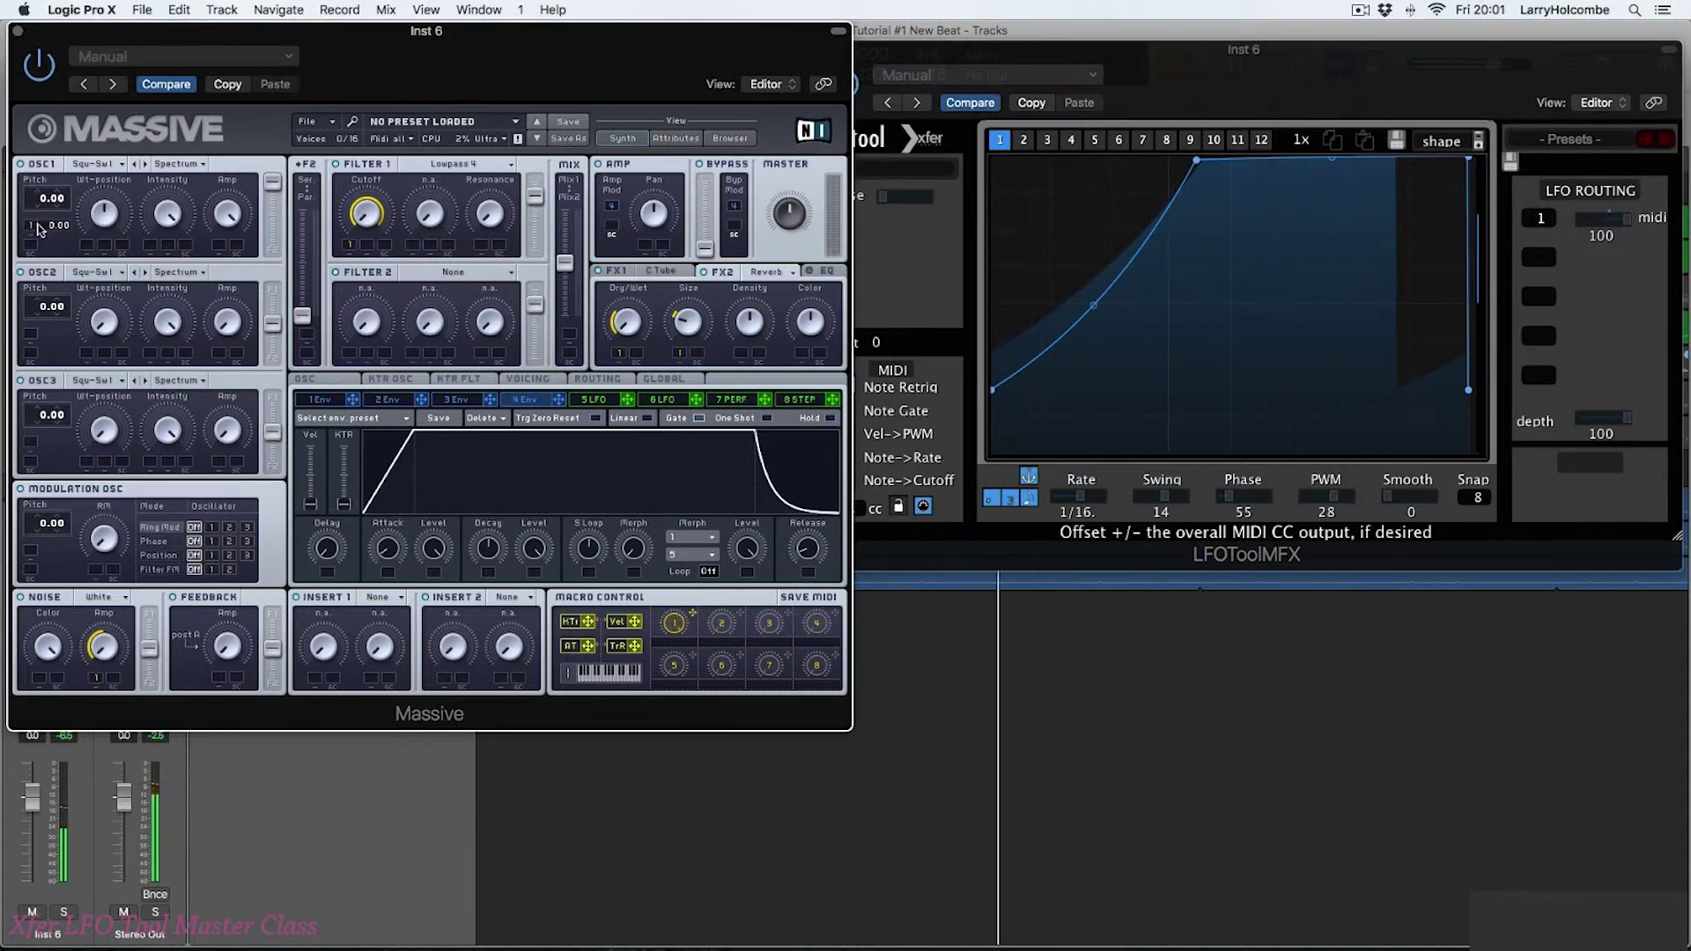
drag(39, 229, 41, 189)
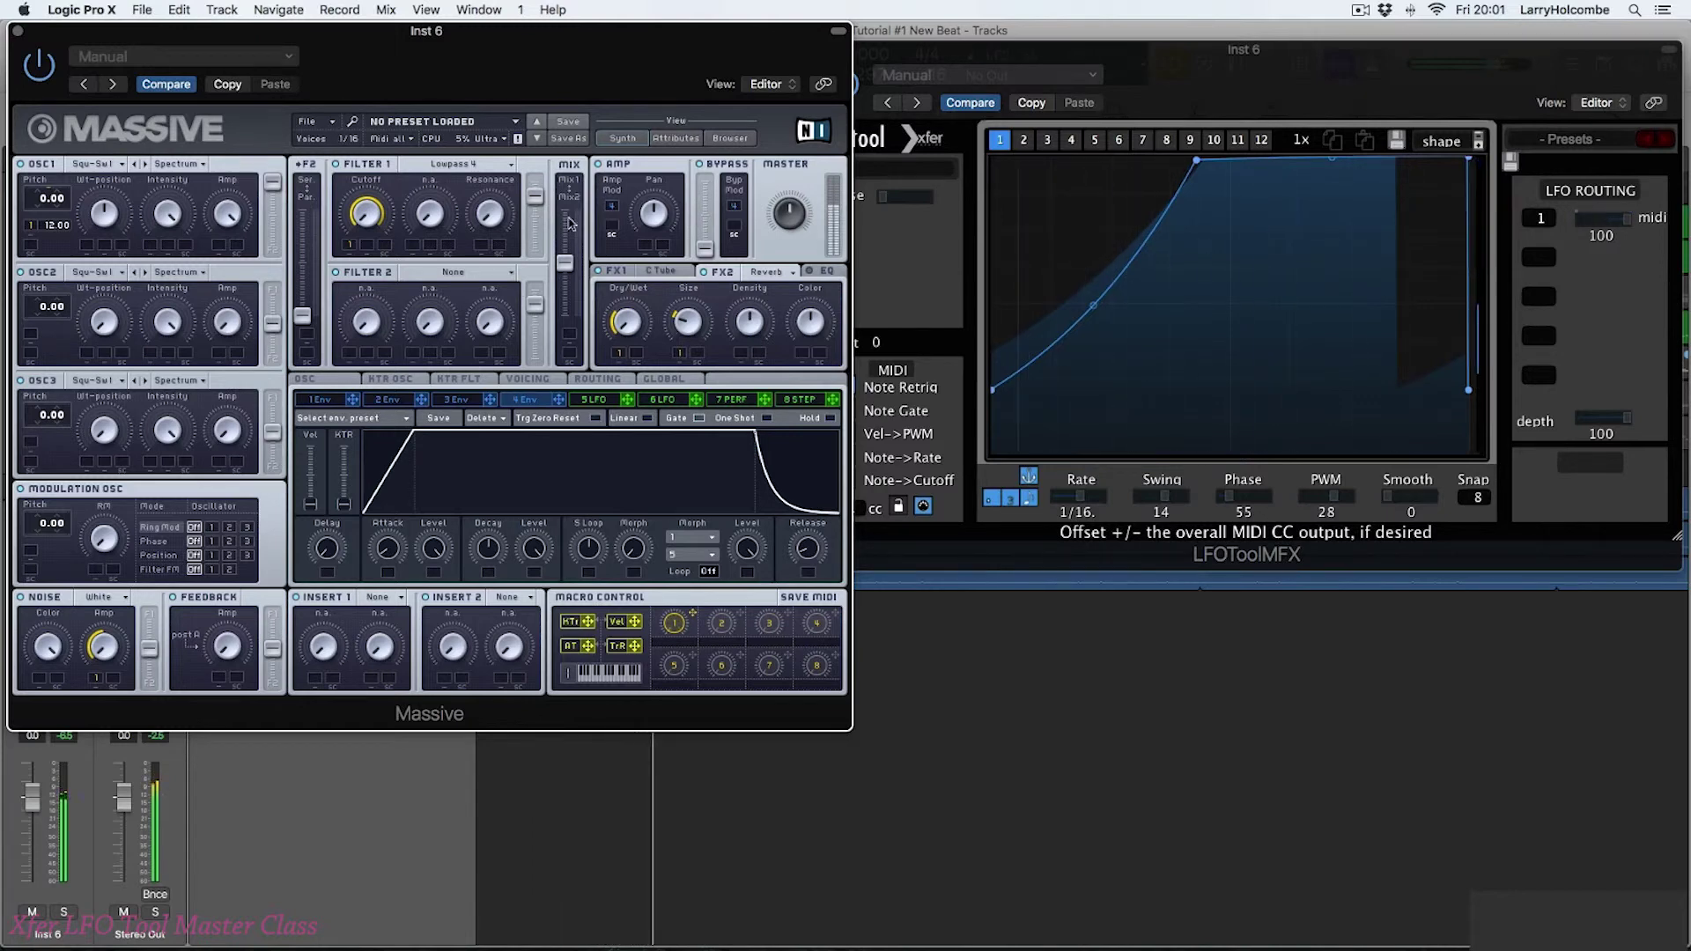
Step: Drag LFOTool's title bar so its editor sits in front of Massive again
drag(1013, 79, 1038, 71)
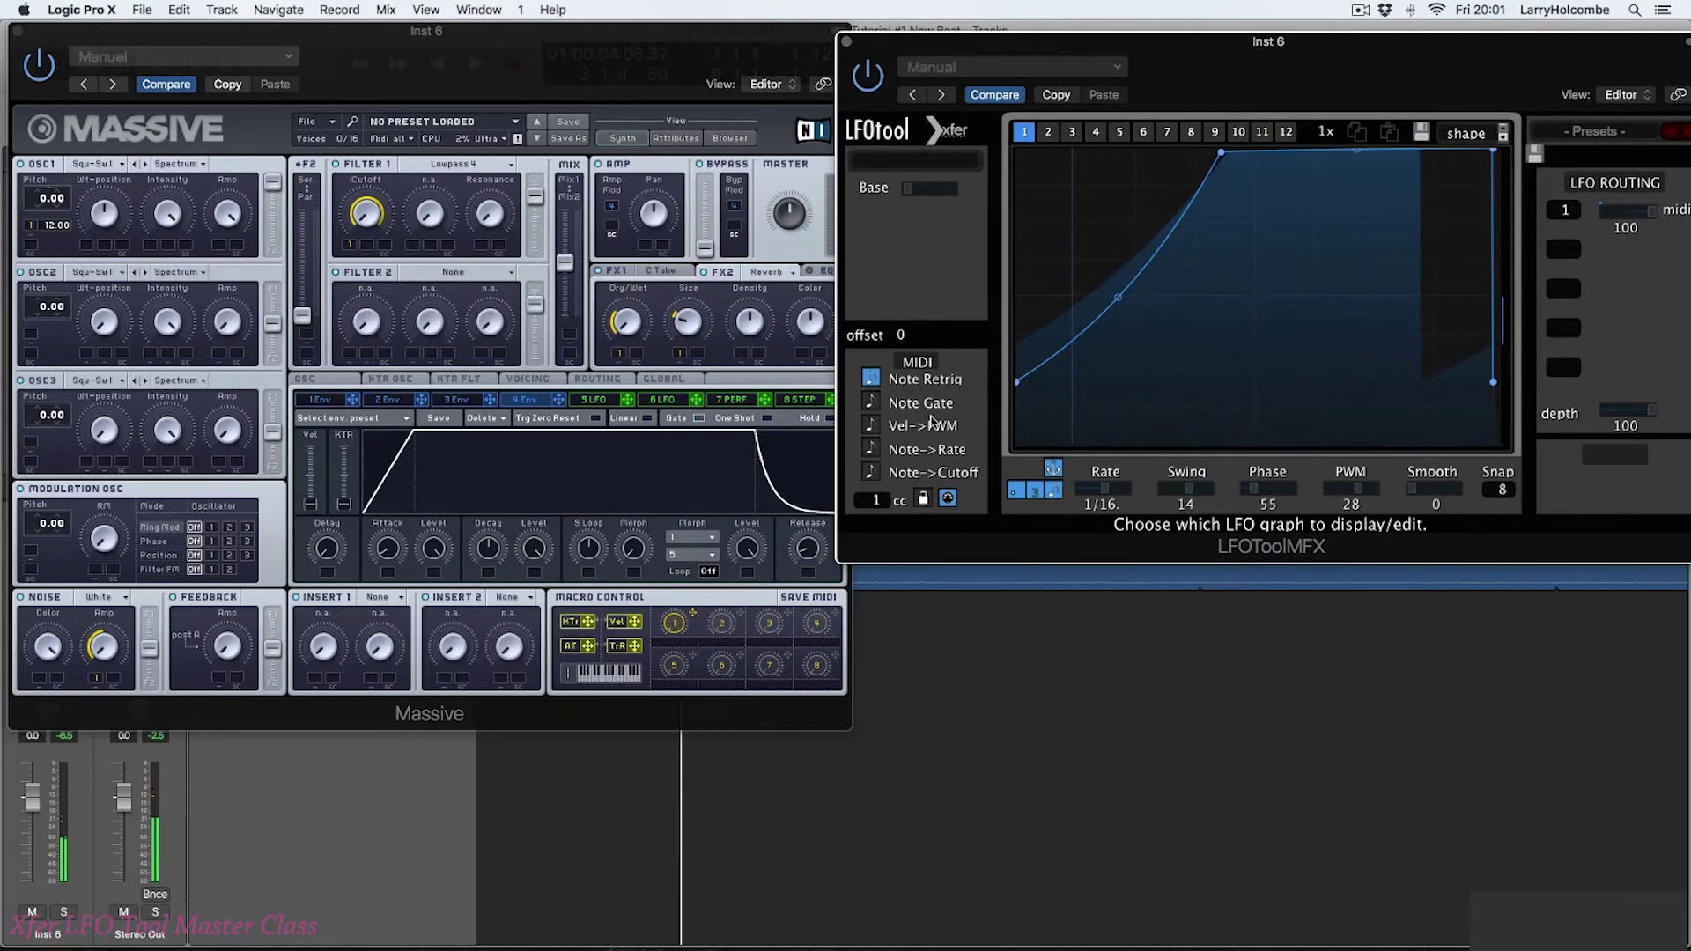